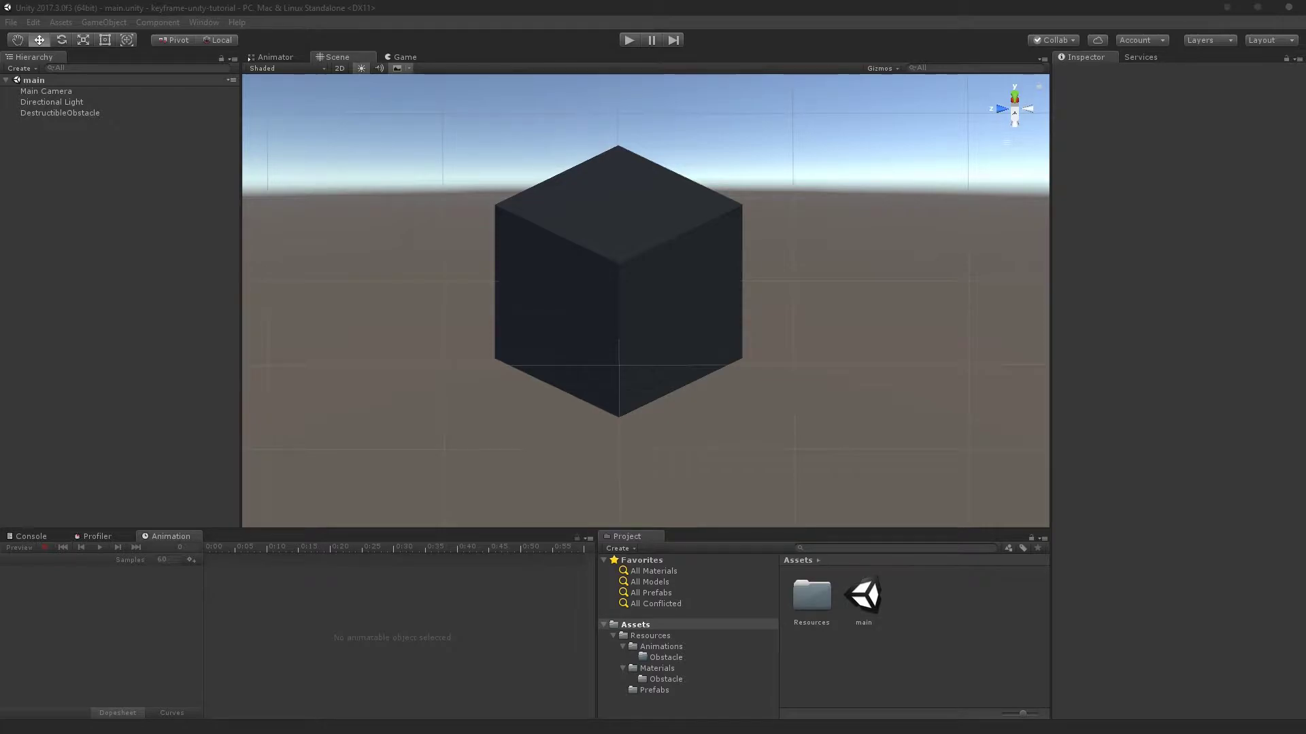
Select the cube in the scene to inspect its components
click(629, 40)
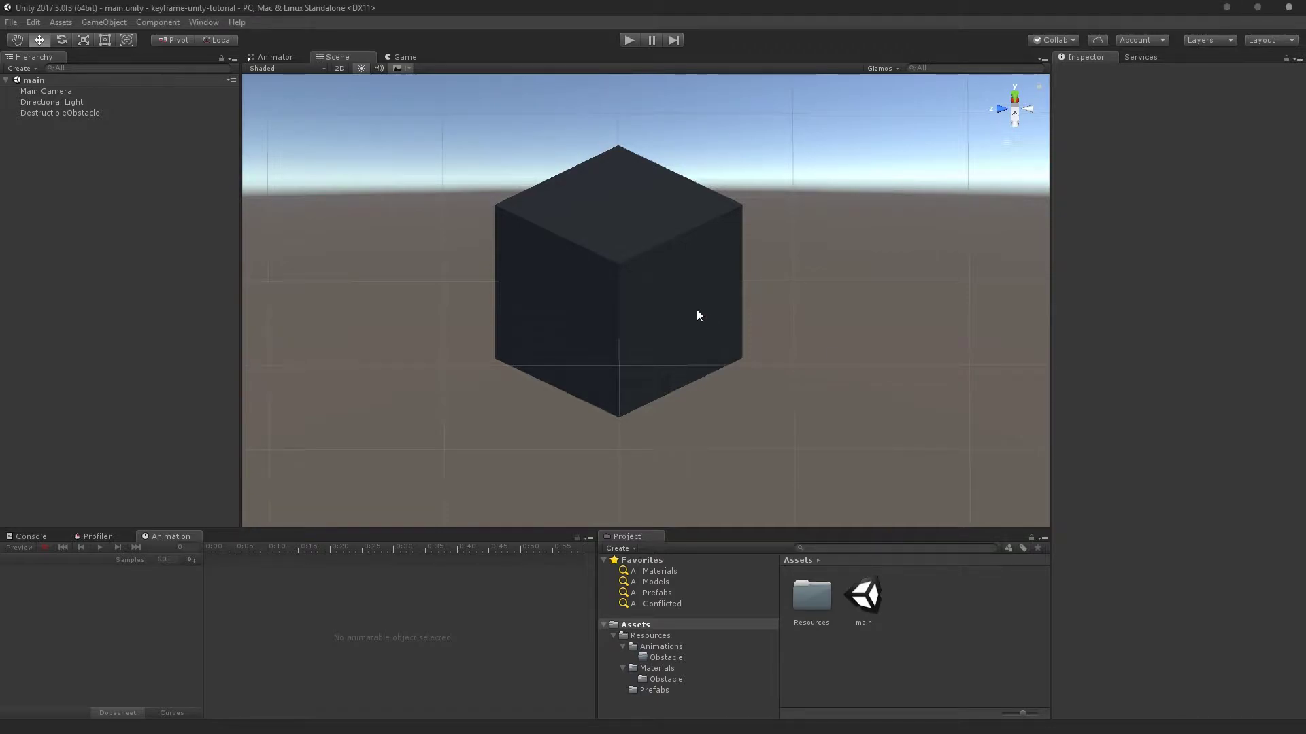
click(670, 255)
middle_drag(713, 253, 731, 255)
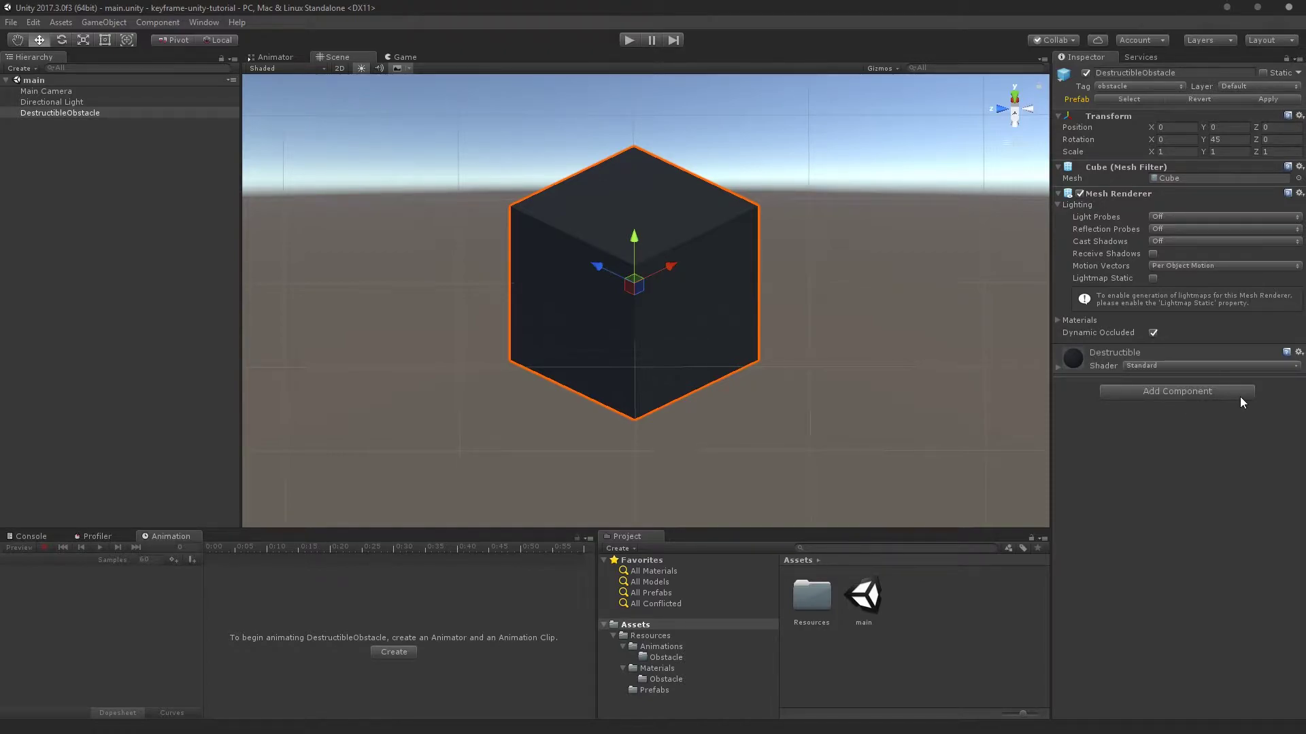
middle_drag(809, 365, 807, 365)
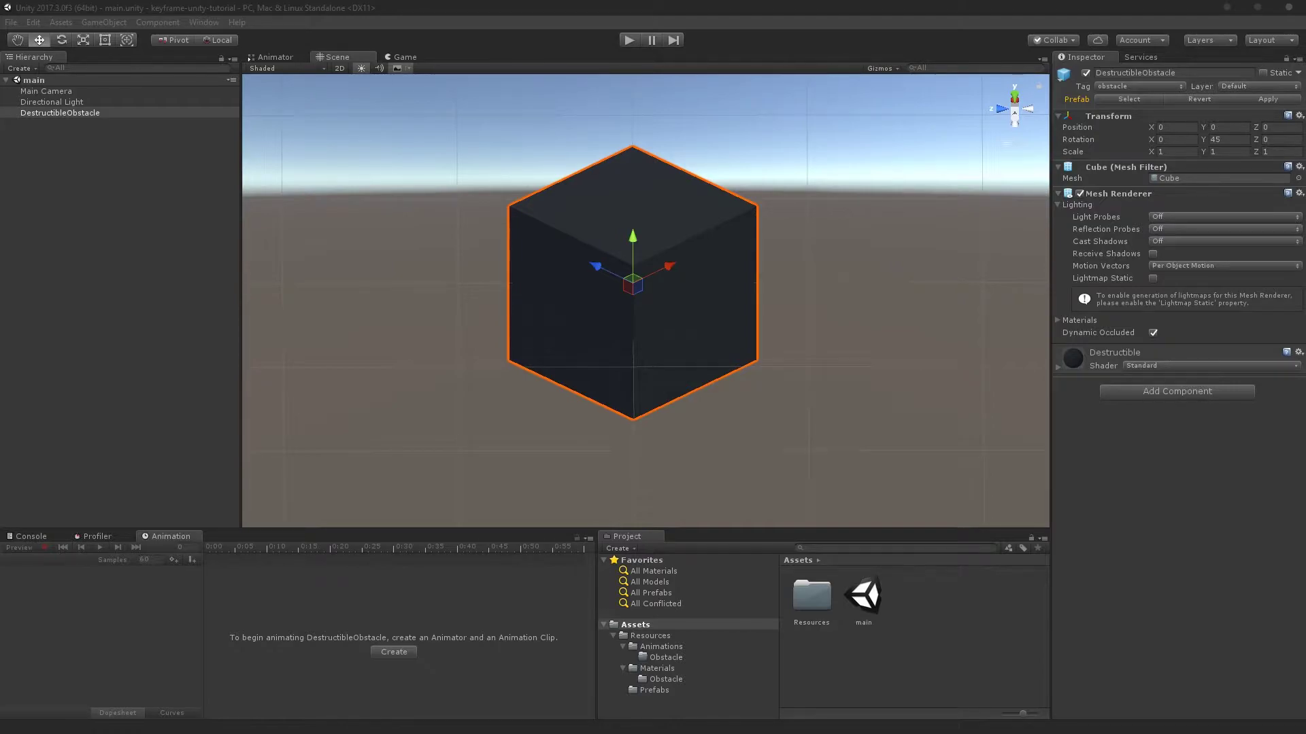
Check the Albedo colour of the Destructible material in Materials/Obstacle, then return to Resources
click(700, 668)
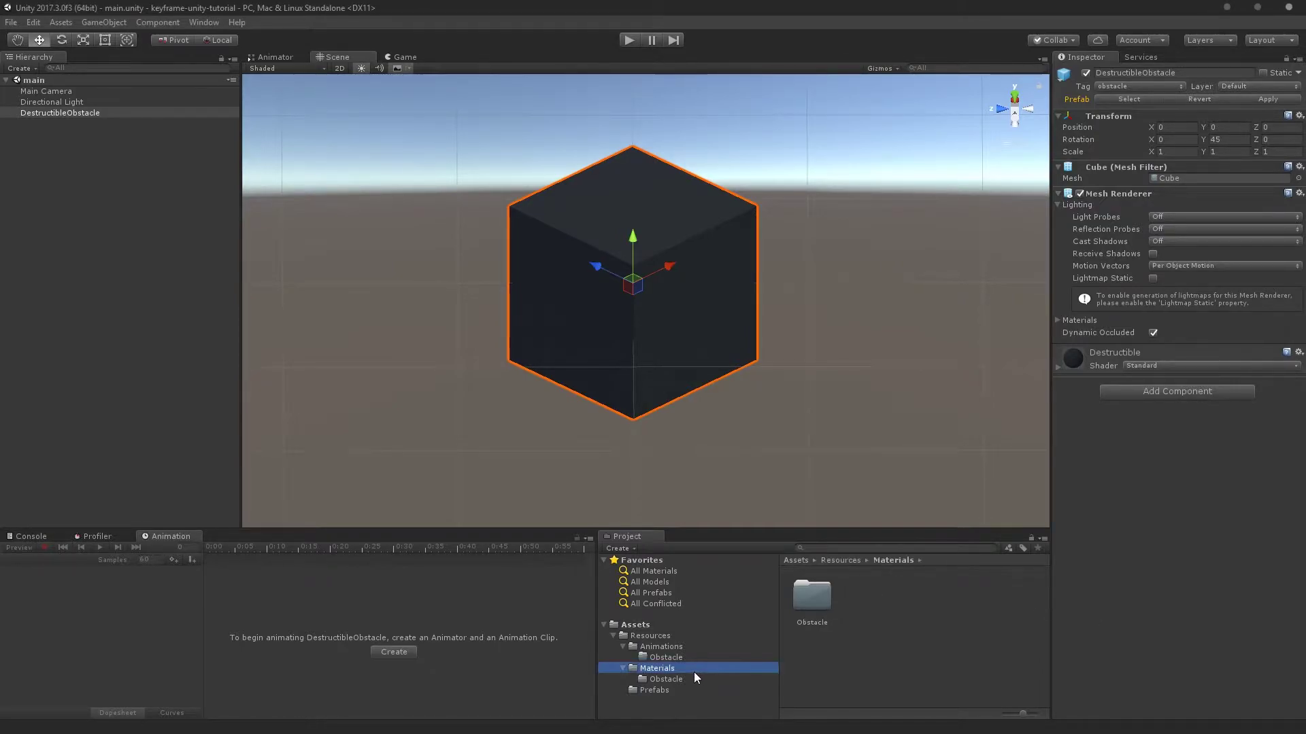
double_click(812, 597)
click(816, 602)
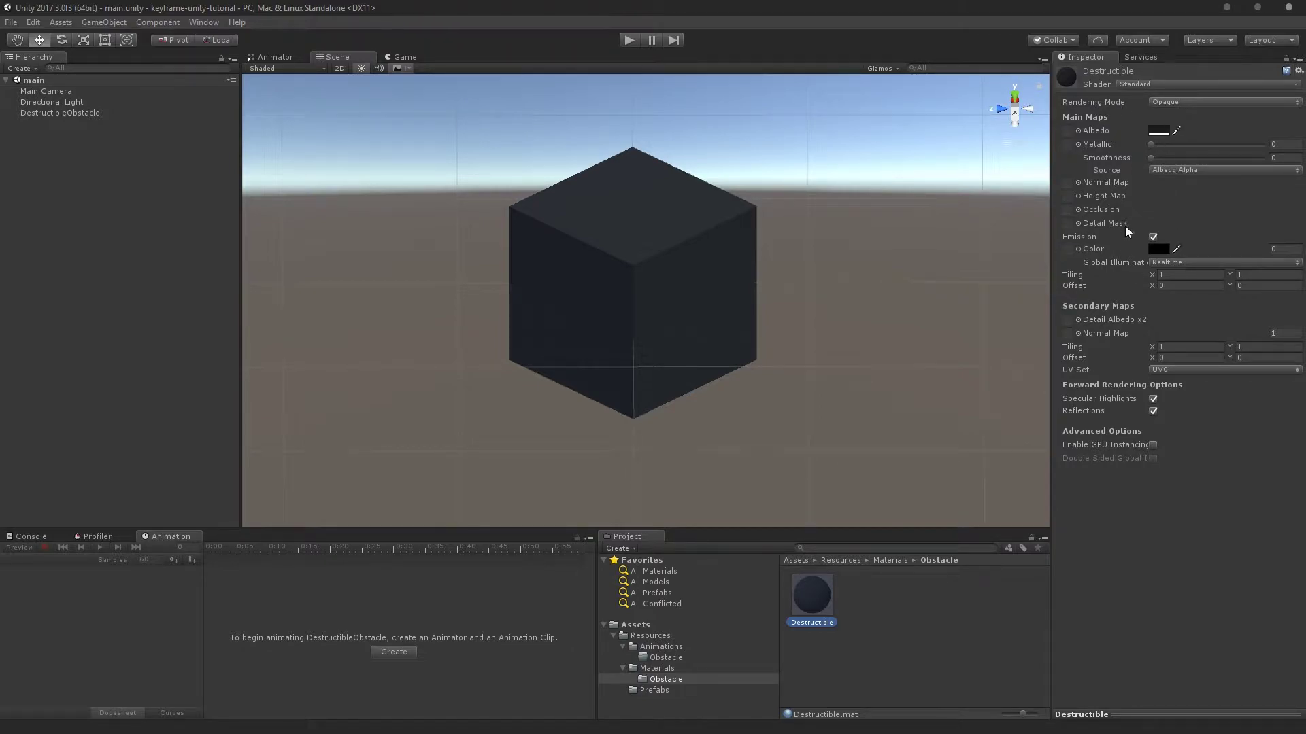
click(1159, 130)
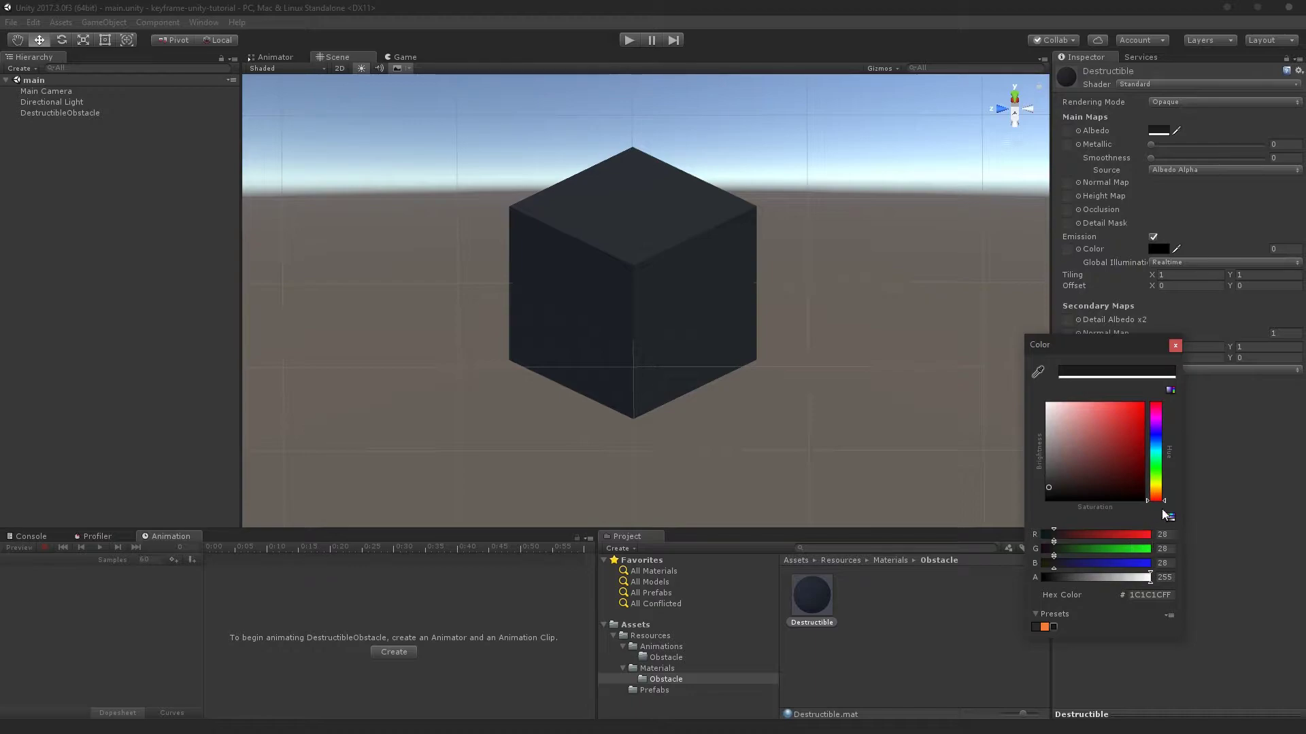
click(1175, 345)
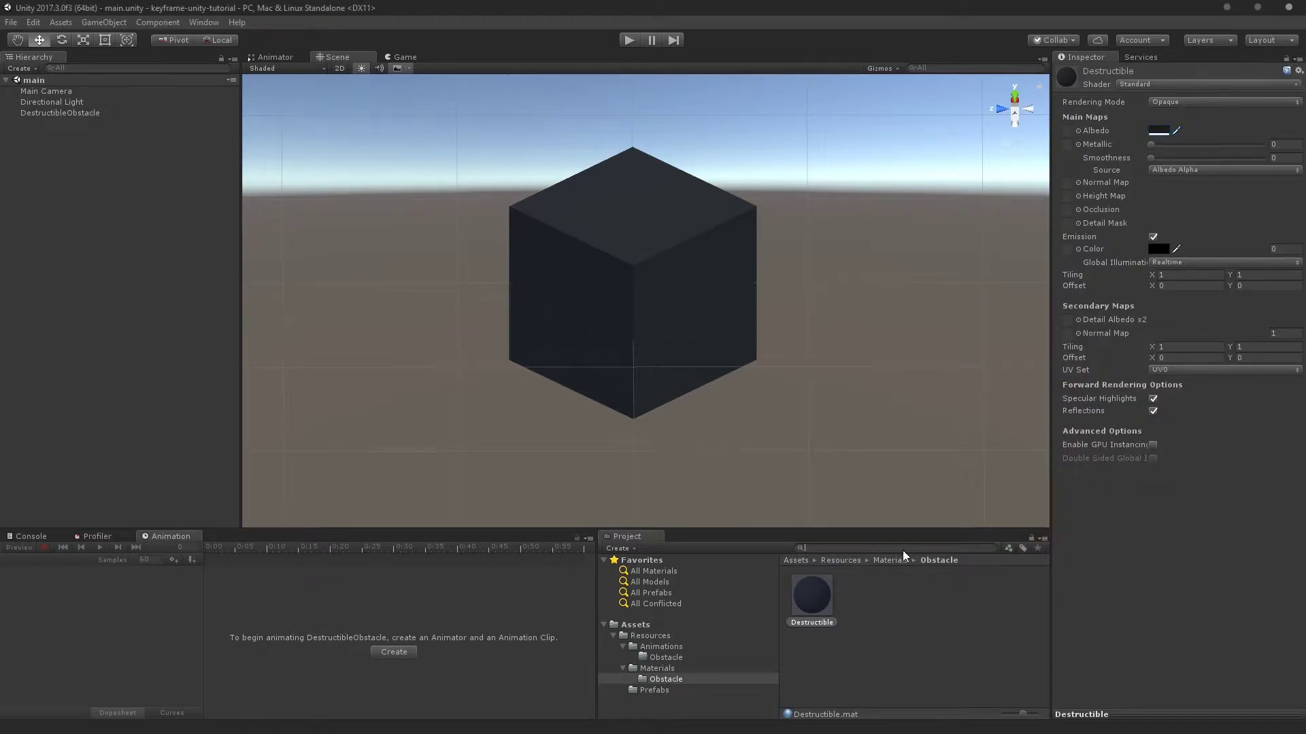
click(894, 561)
click(842, 562)
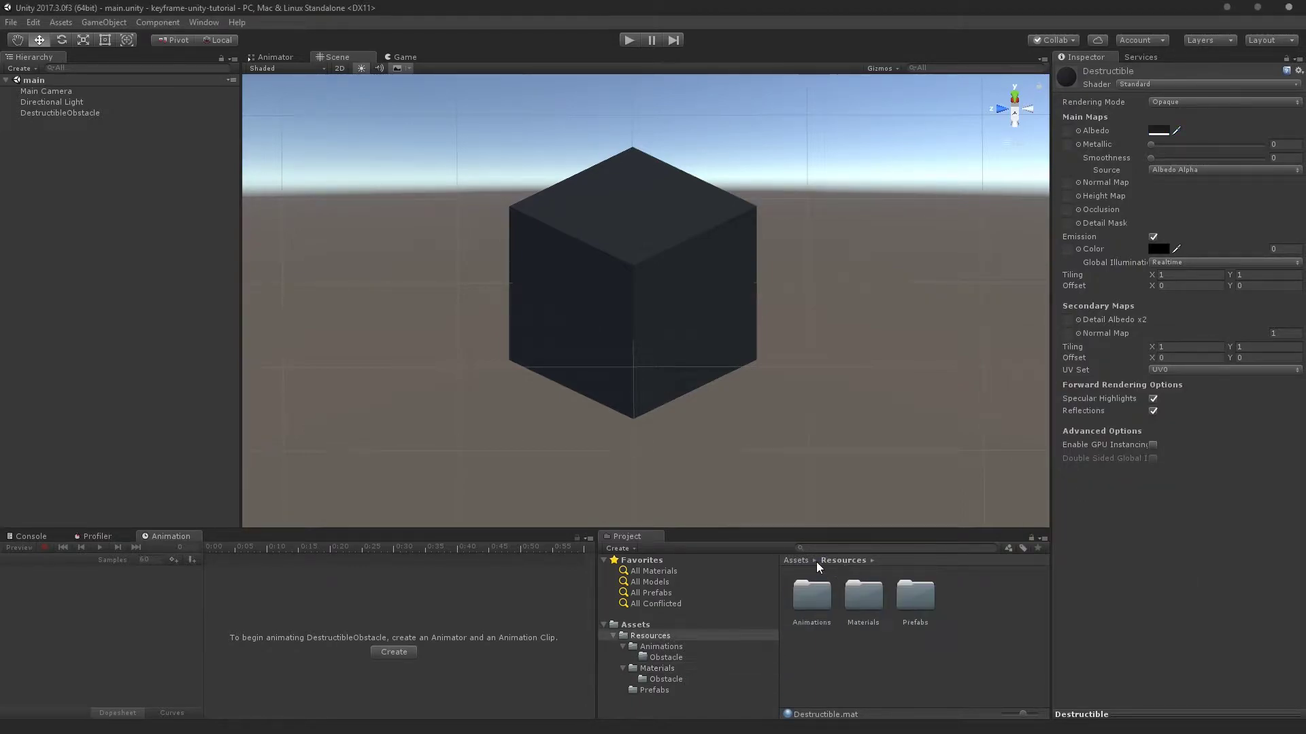
Create an animation clip named WarpOut in Animations/Obstacle
double_click(813, 593)
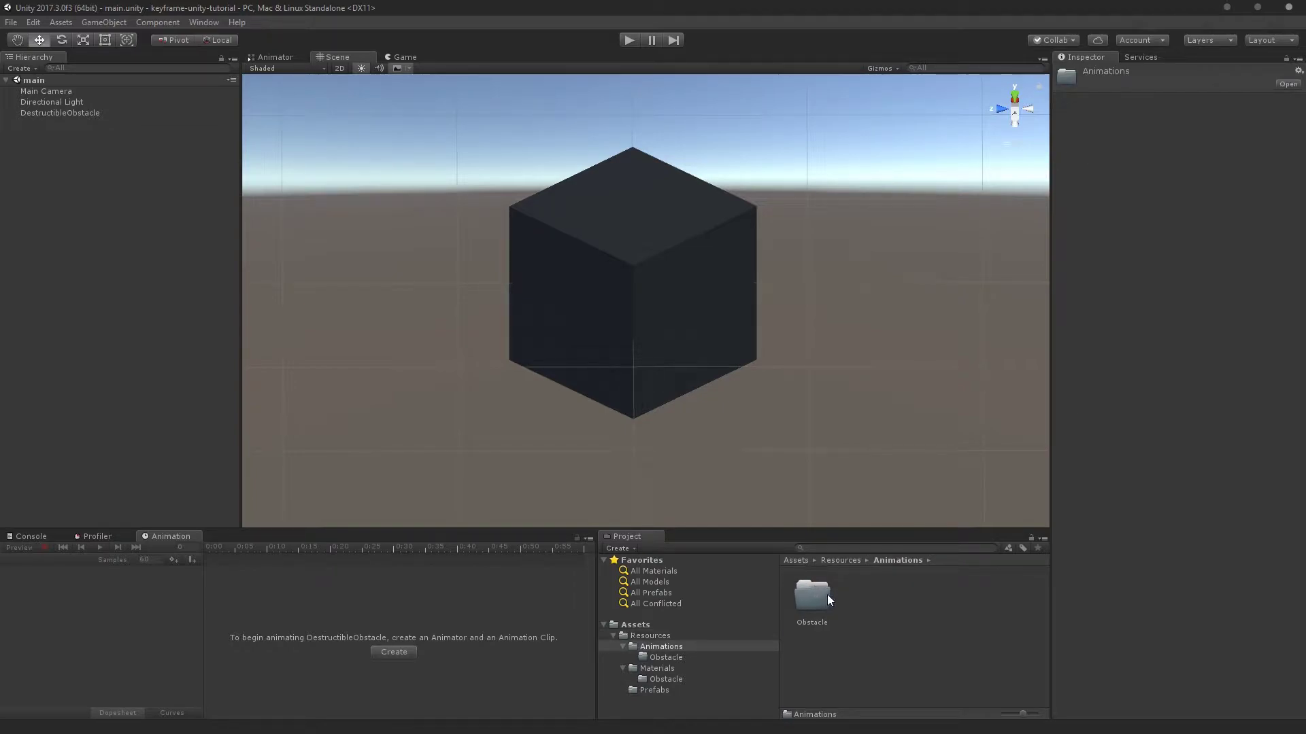
double_click(811, 595)
right_click(896, 585)
mouse_move(980, 323)
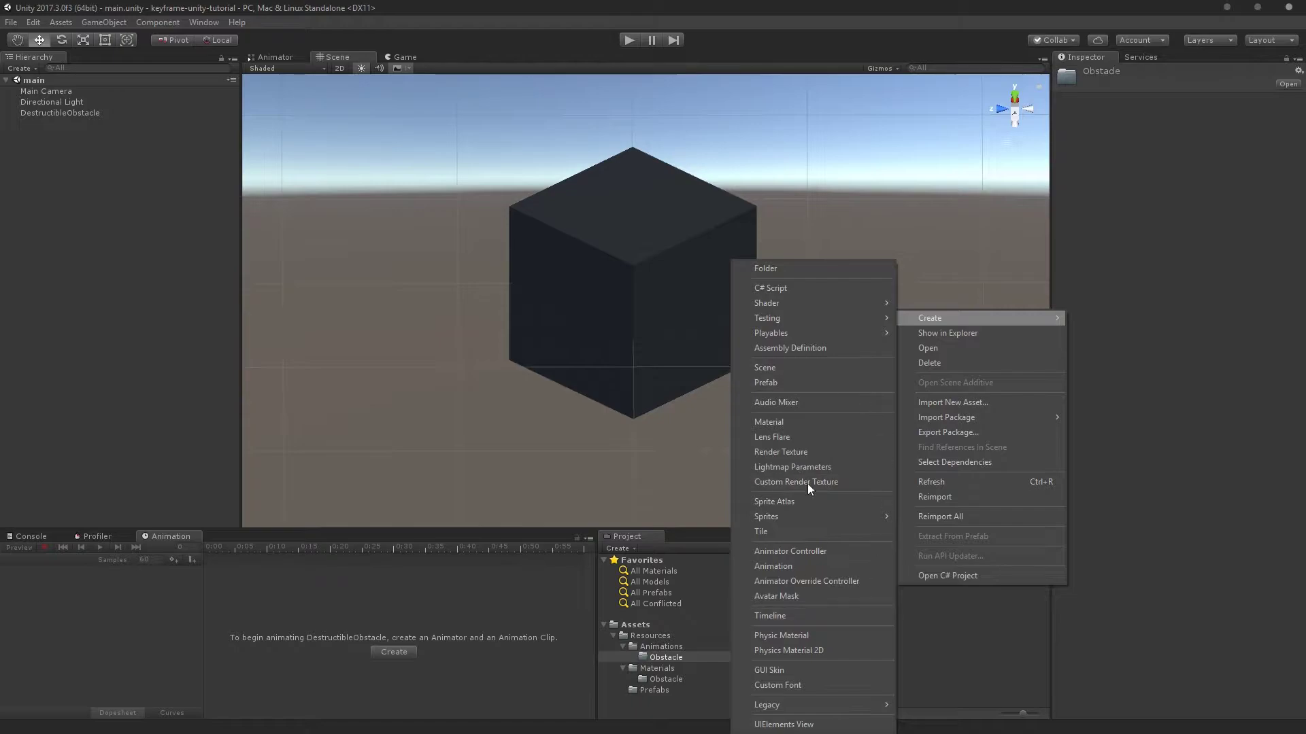
click(810, 567)
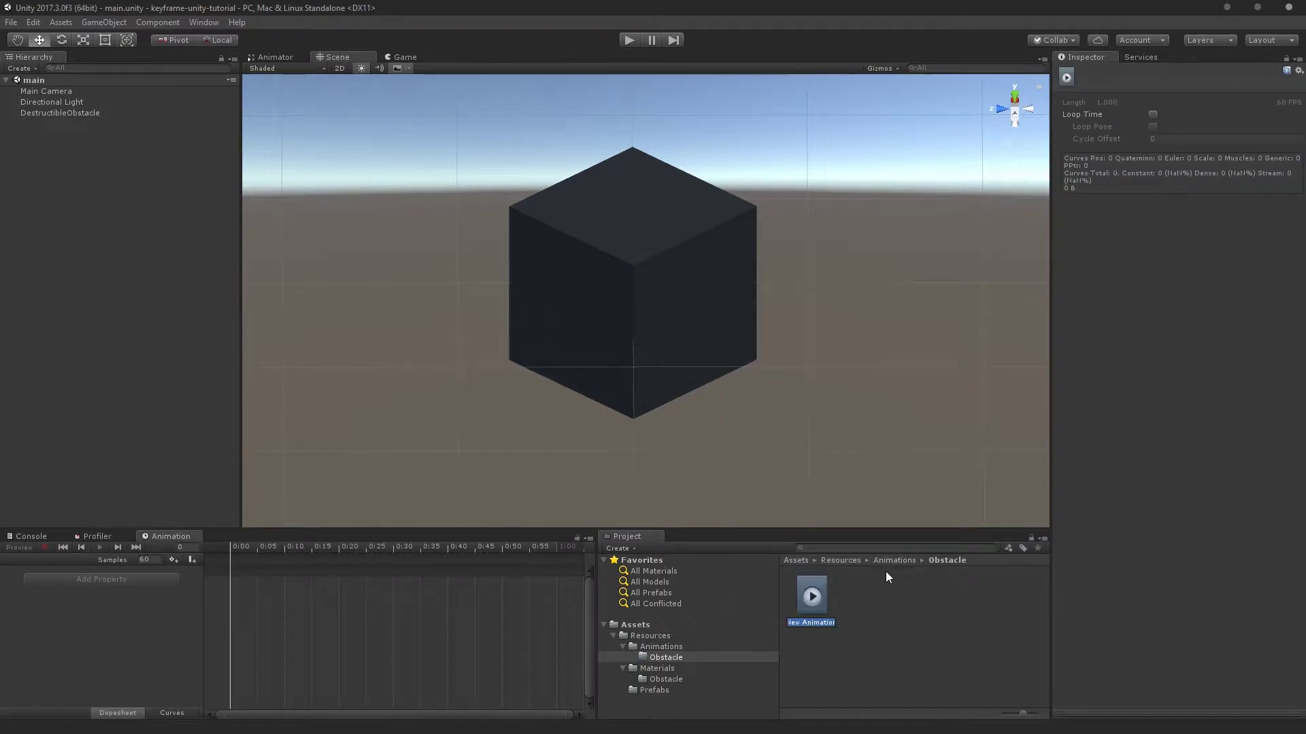
text(WarpOut)
key(Return)
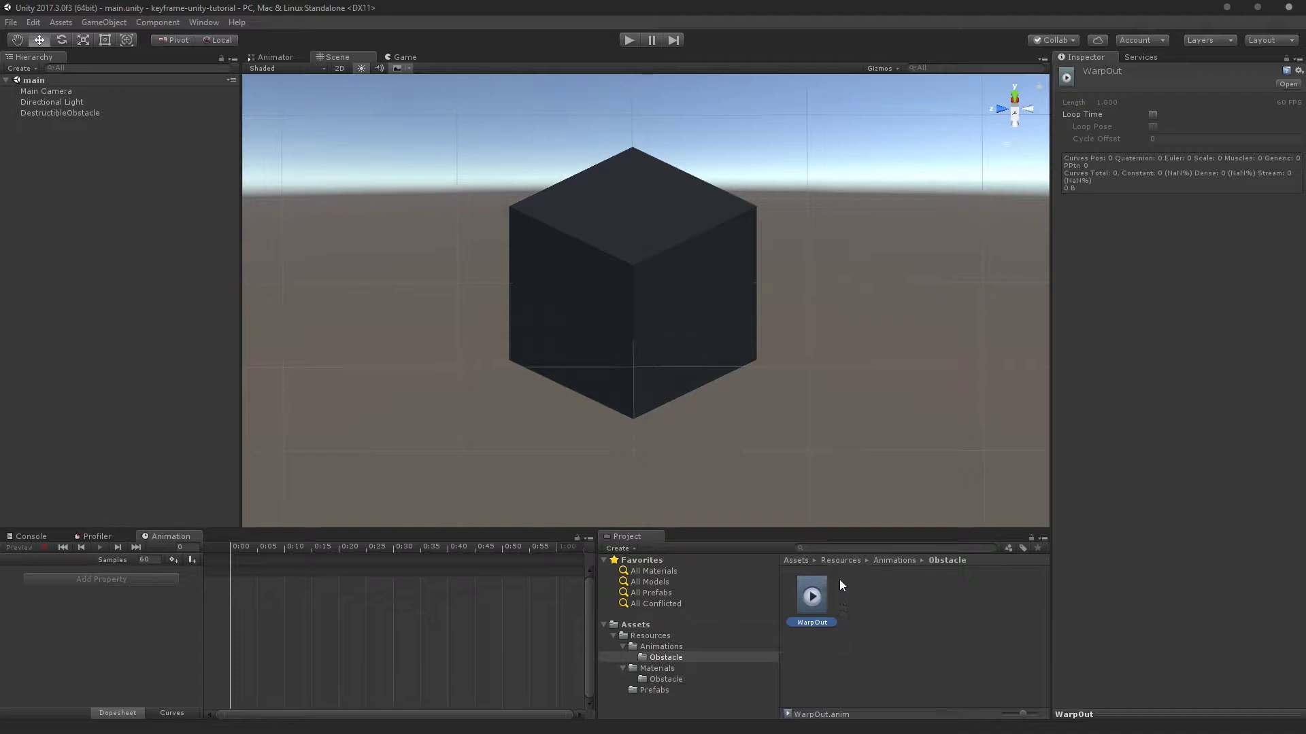
Duplicate the WarpOut clip and rename the copy to WarpIn
click(857, 619)
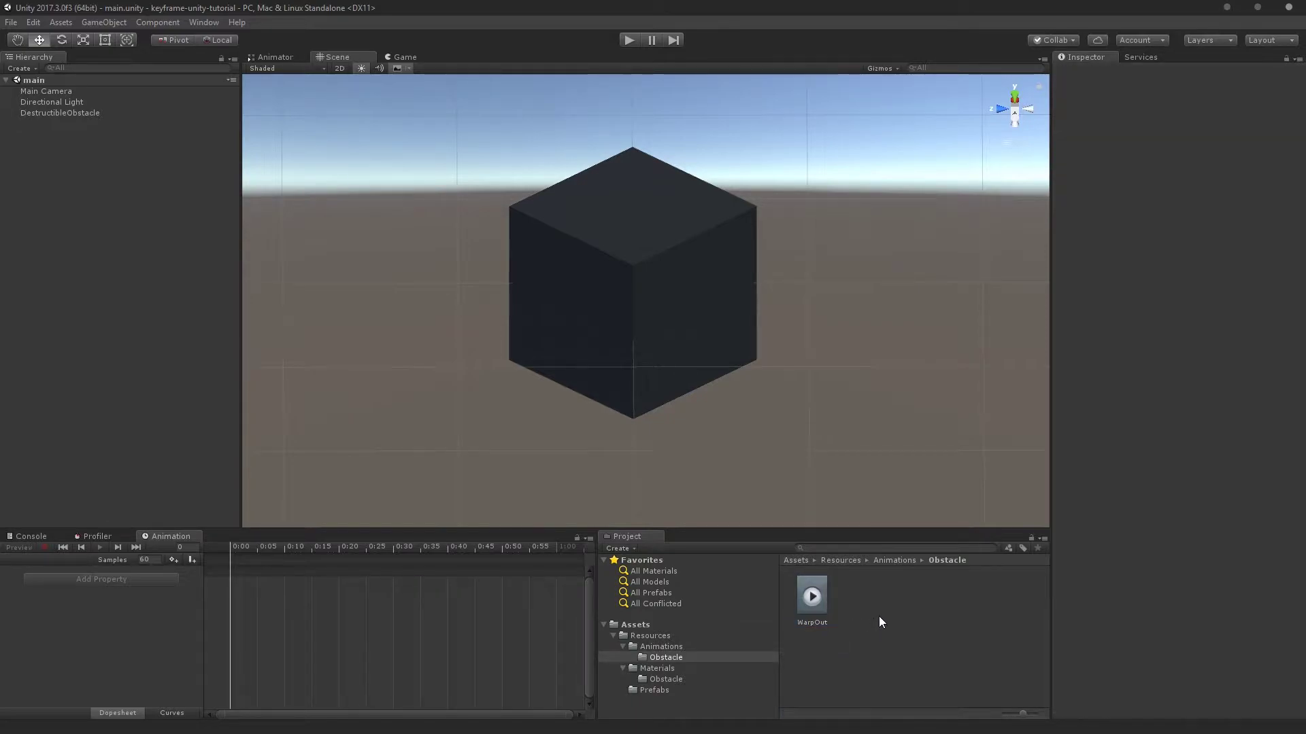
click(817, 593)
right_click(827, 593)
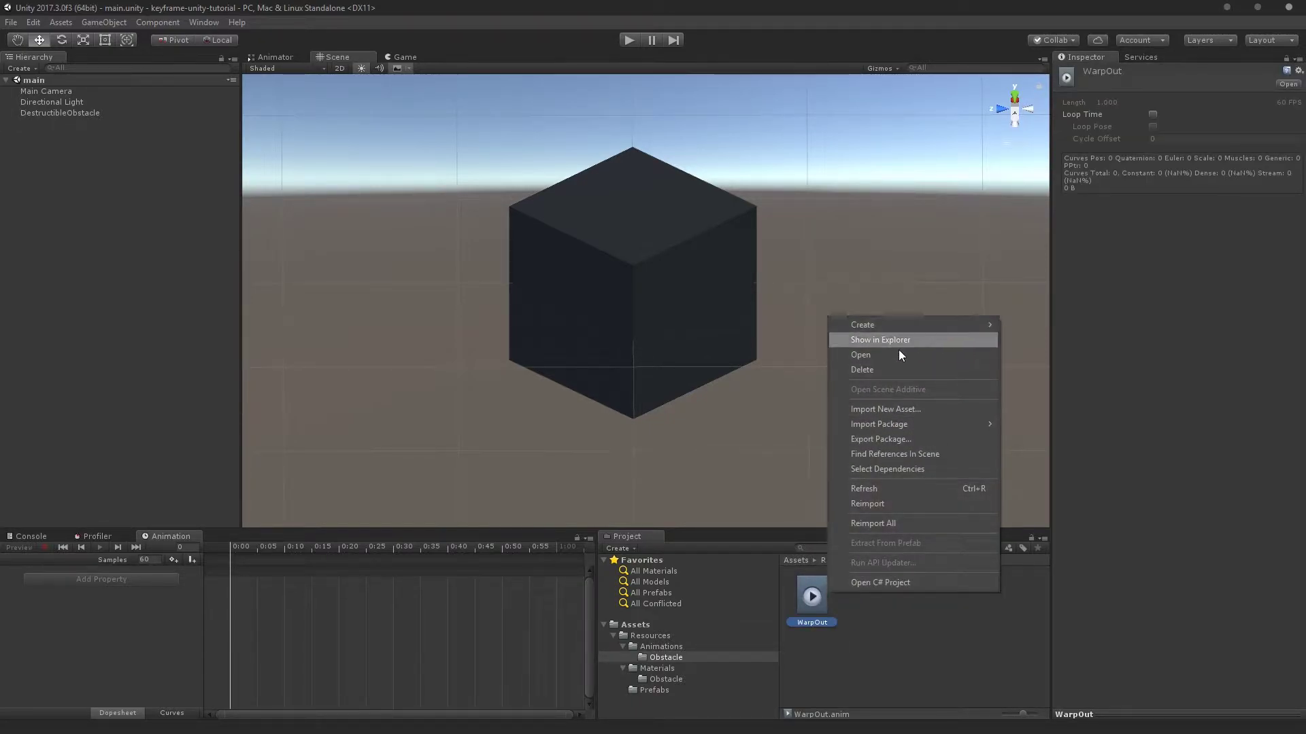
click(838, 666)
click(818, 588)
key(ctrl+d)
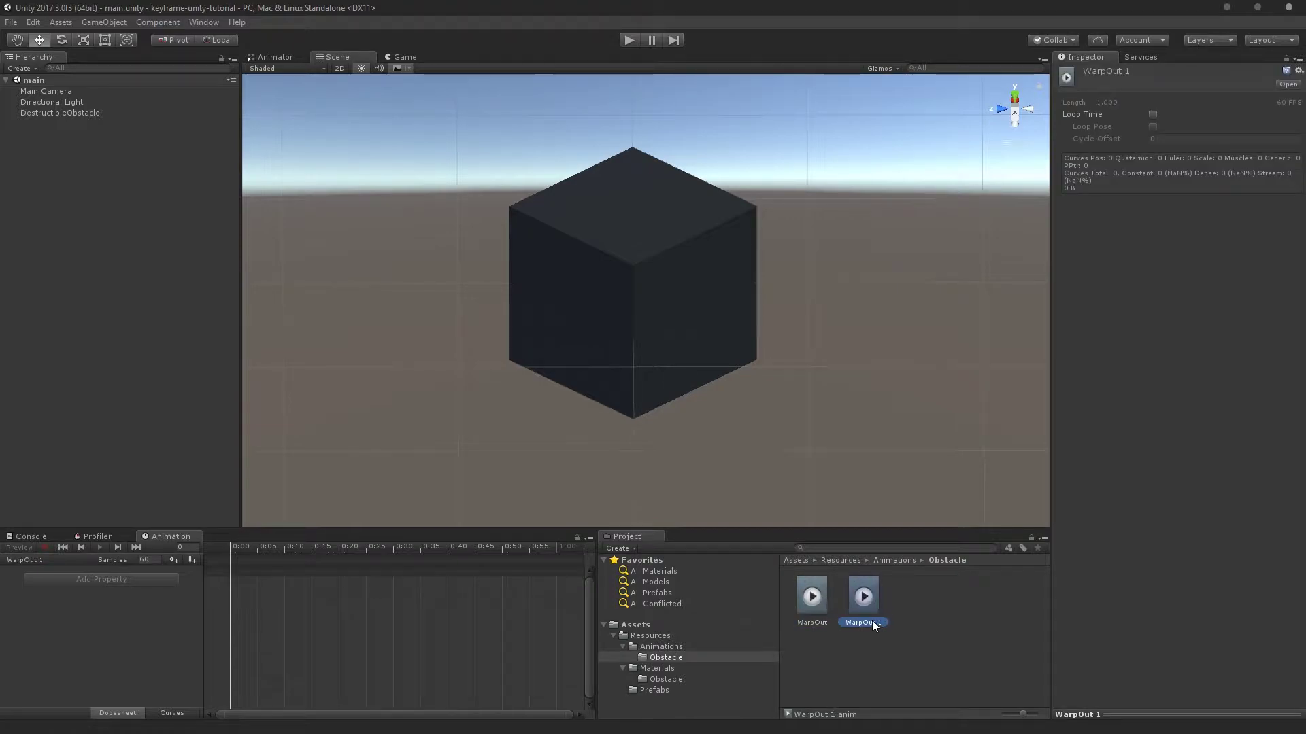
key(F2)
text(WarpIn)
key(Return)
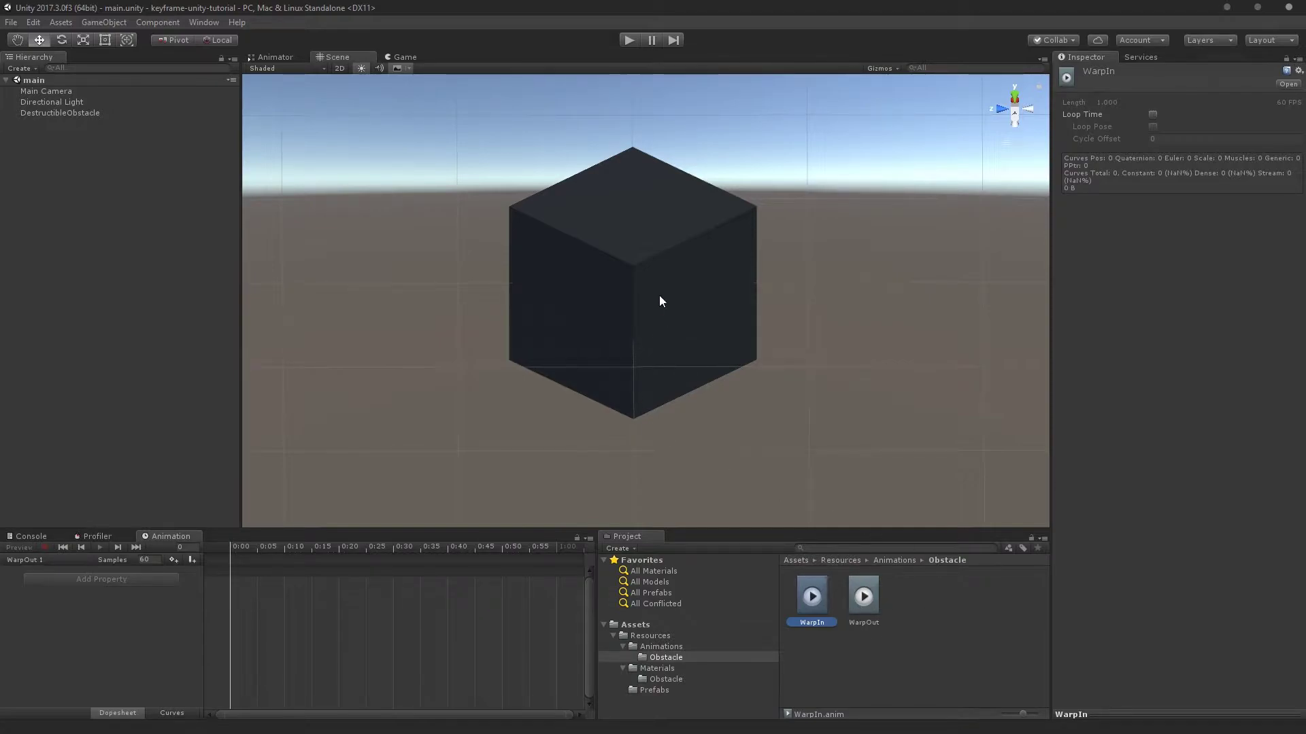
Add an Animator component to the DestructibleObstacle cube
click(95, 114)
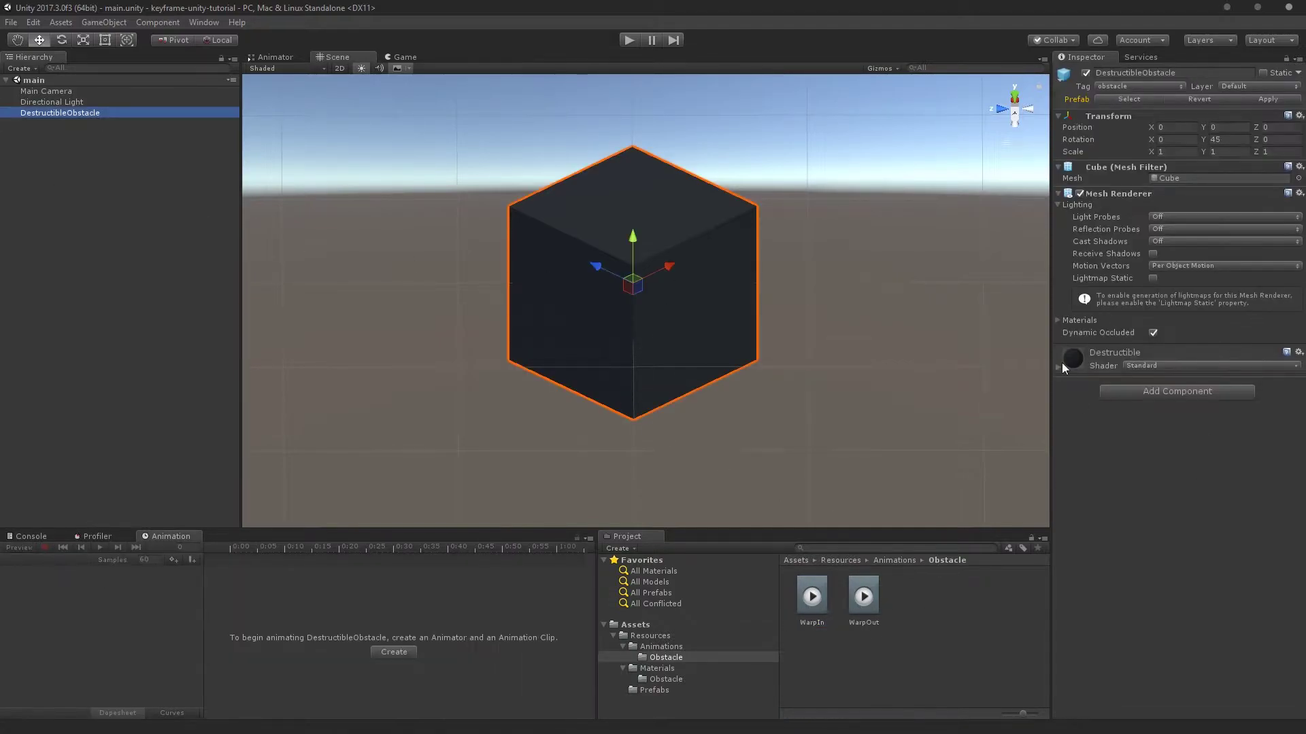
click(1108, 392)
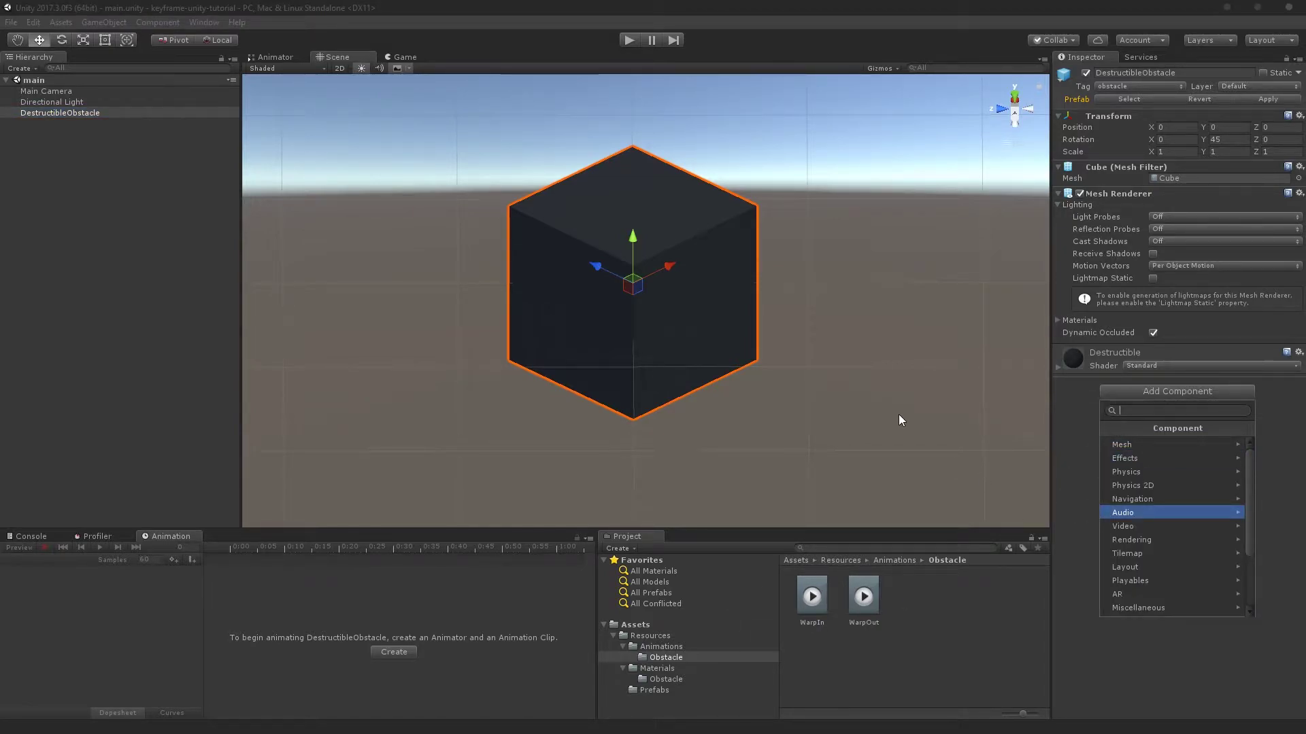
text(anima)
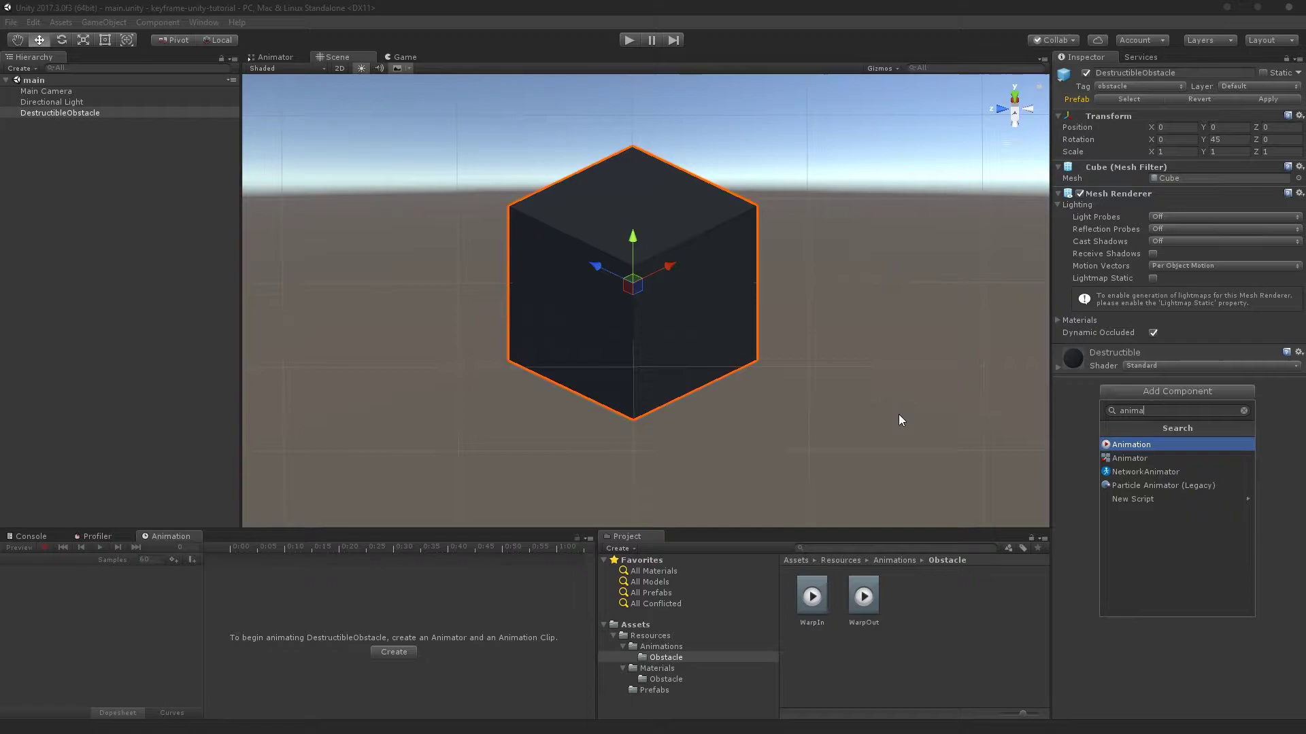
key(Down)
key(Return)
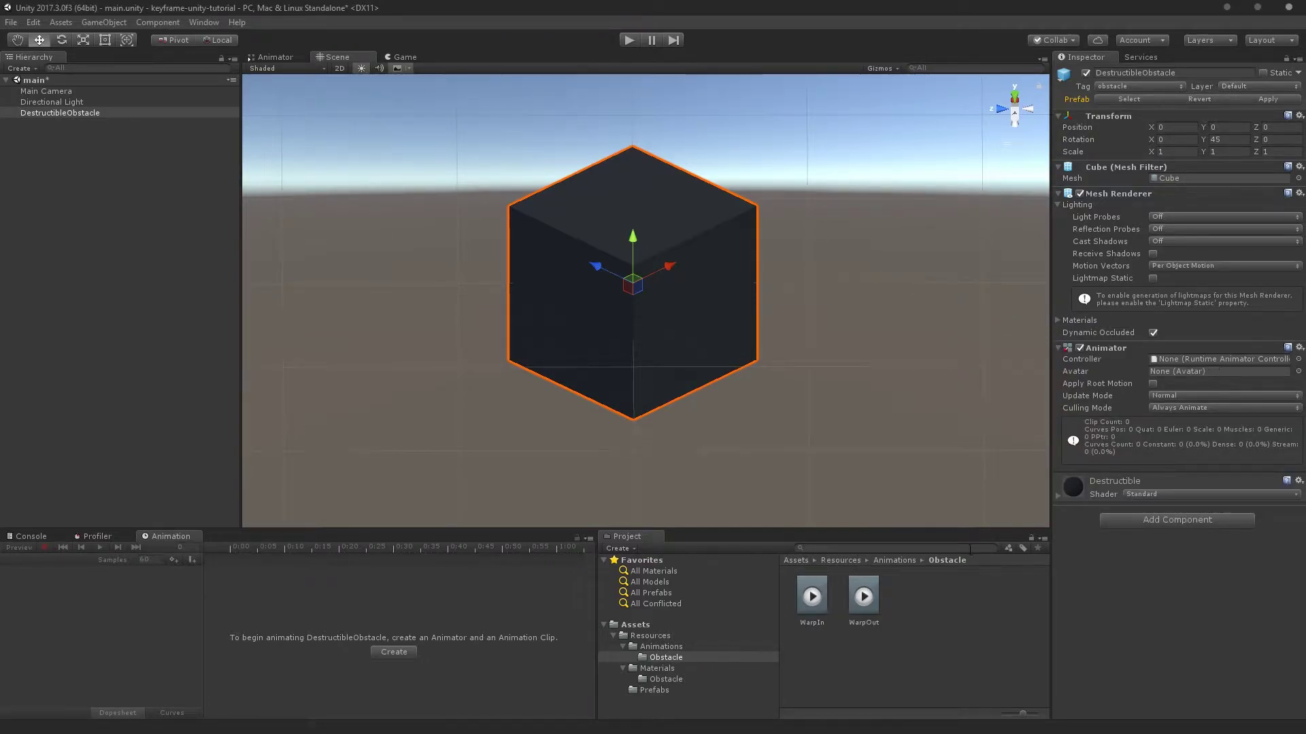
Create a CubeController animator controller and assign it to the cube's Animator
right_click(944, 597)
mouse_move(1014, 325)
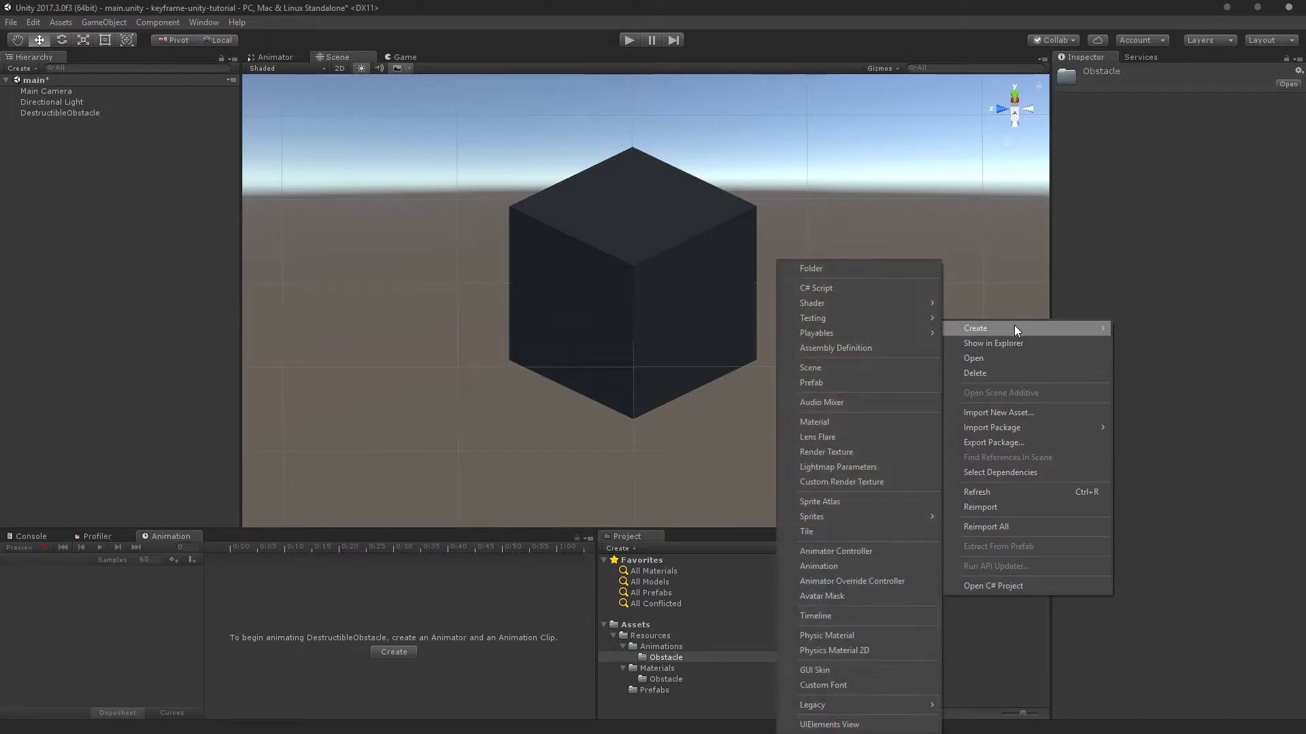
click(890, 553)
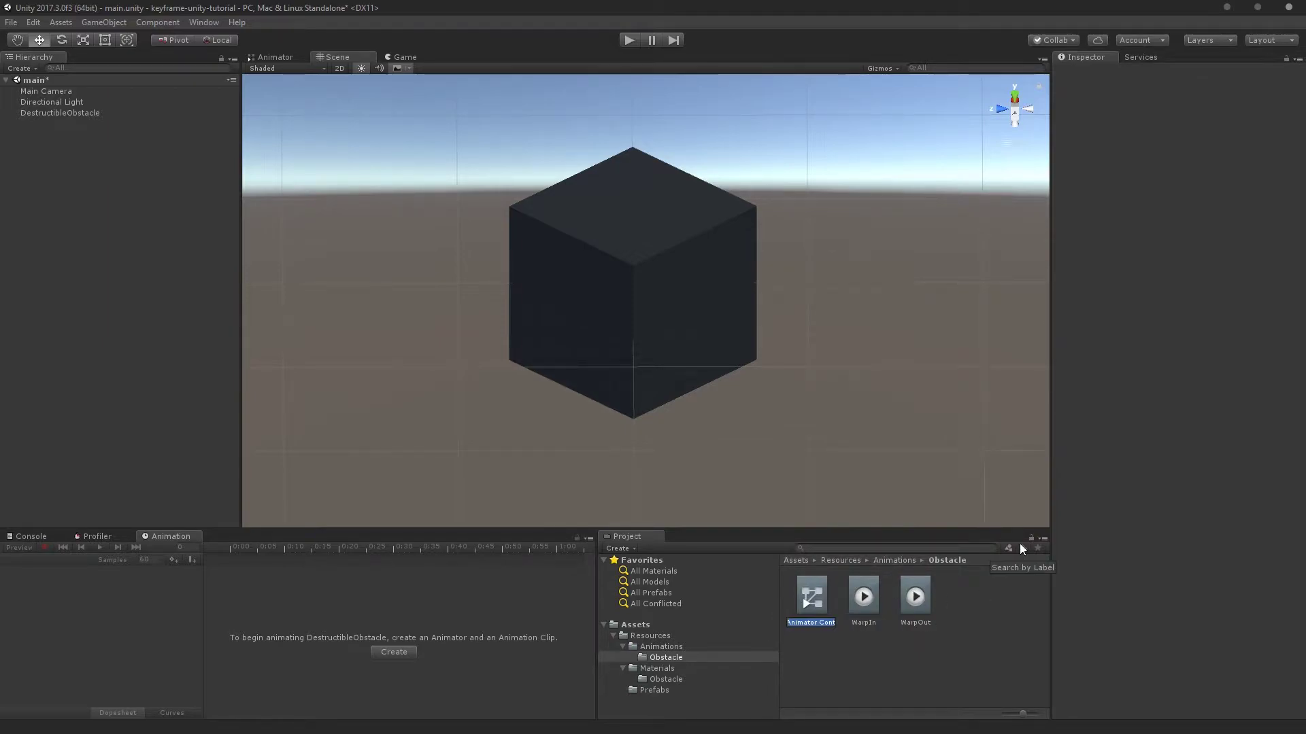
text(CubeController)
key(Return)
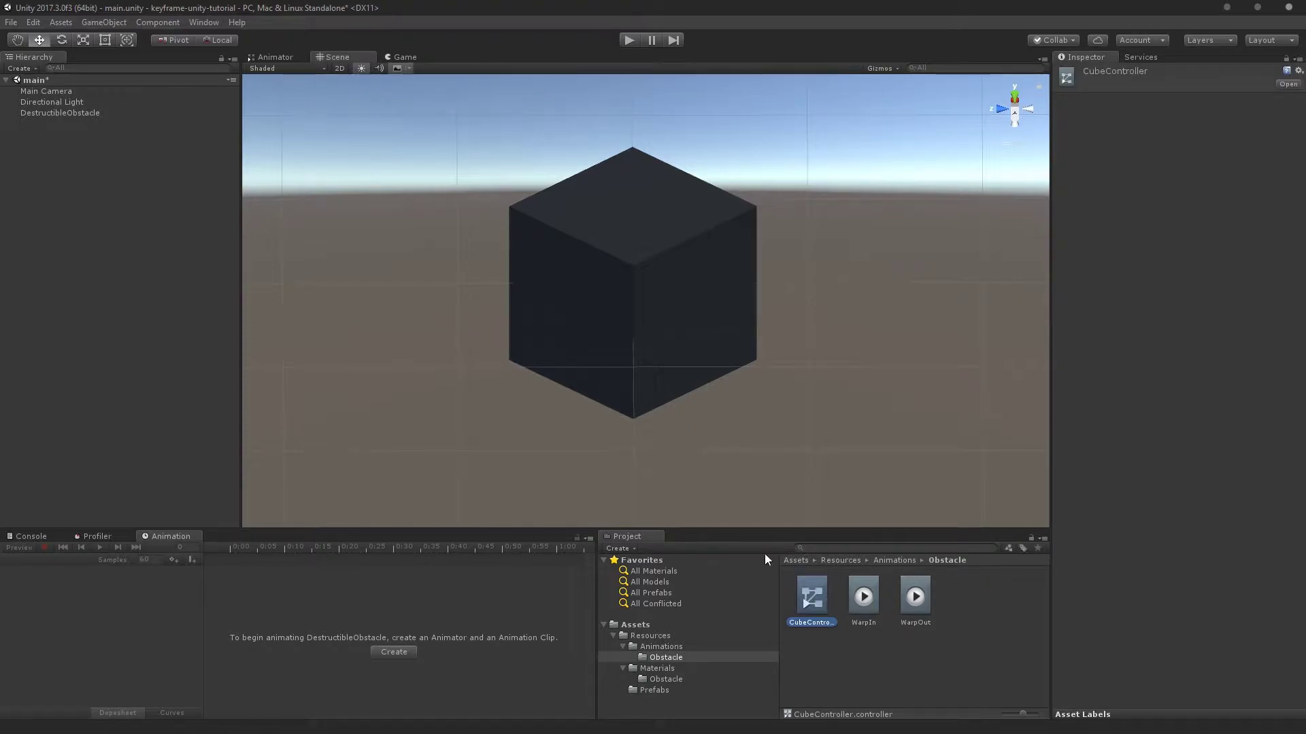
click(87, 114)
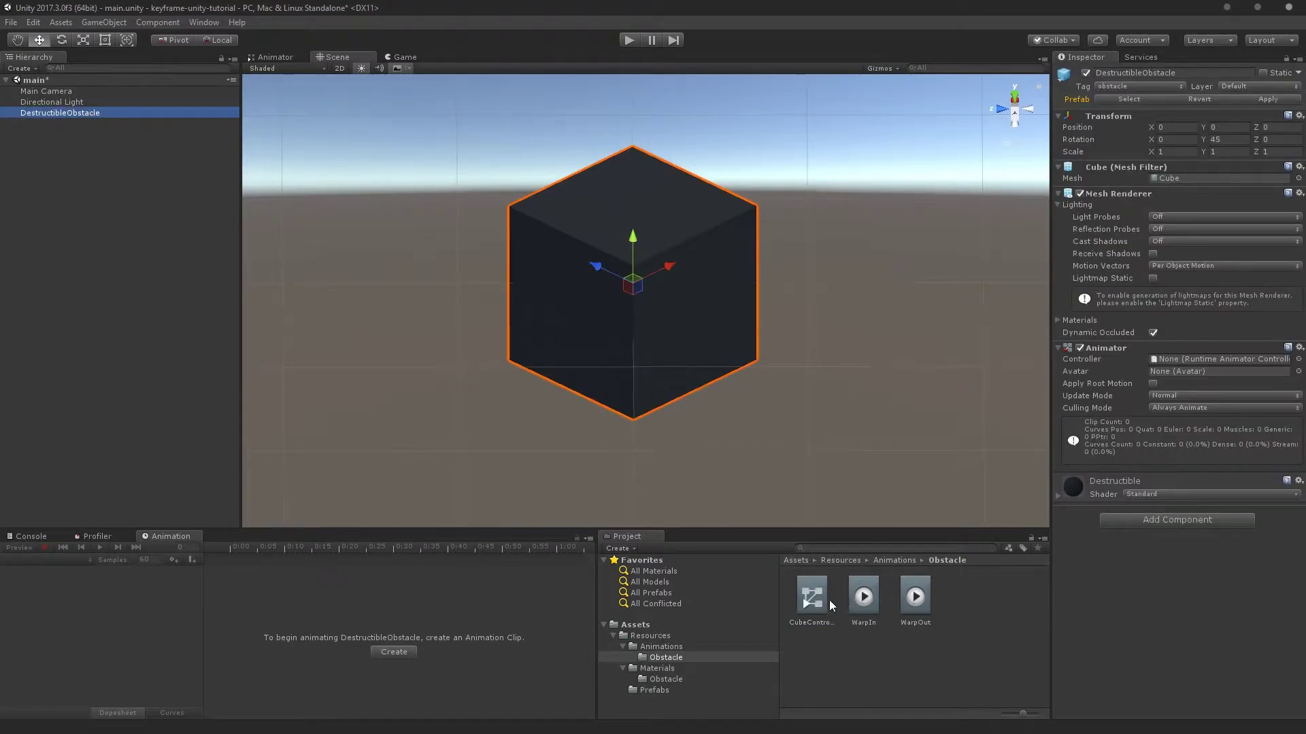
drag(829, 599, 1181, 356)
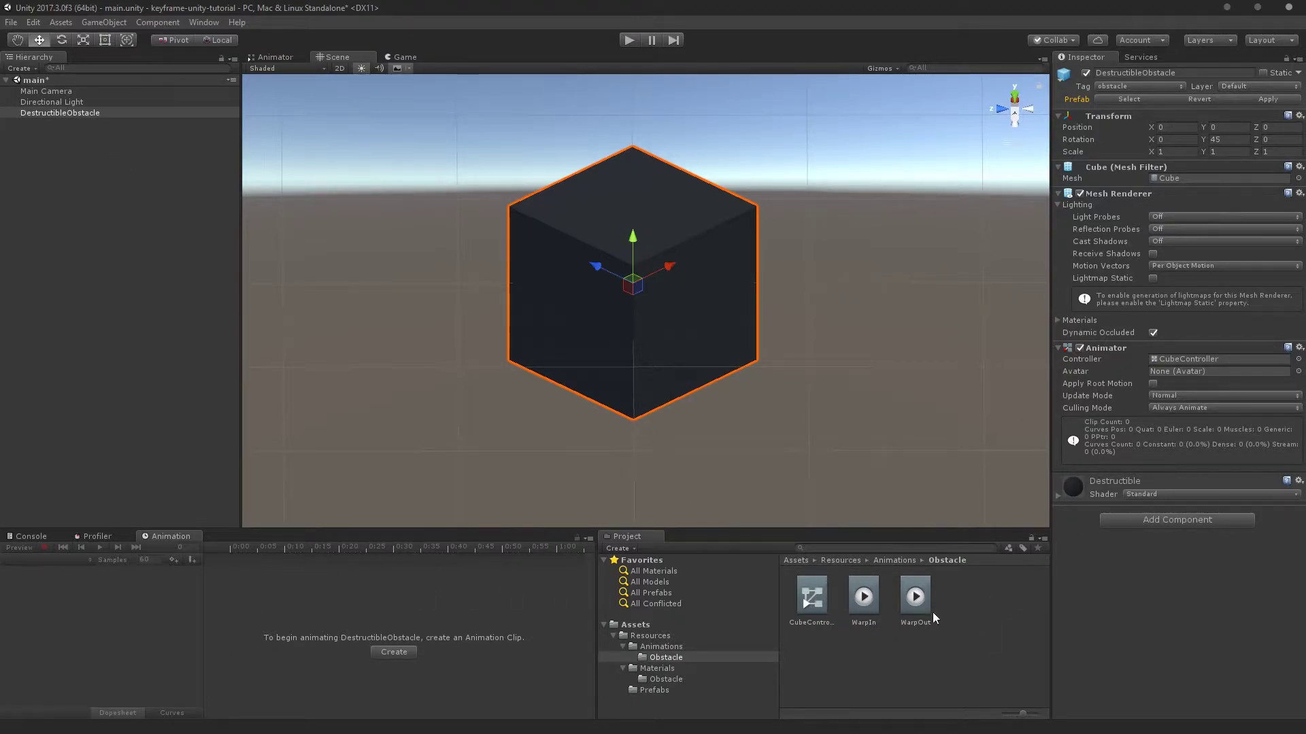
Add the WarpIn and WarpOut clips as states in the CubeController graph
click(1190, 355)
click(808, 600)
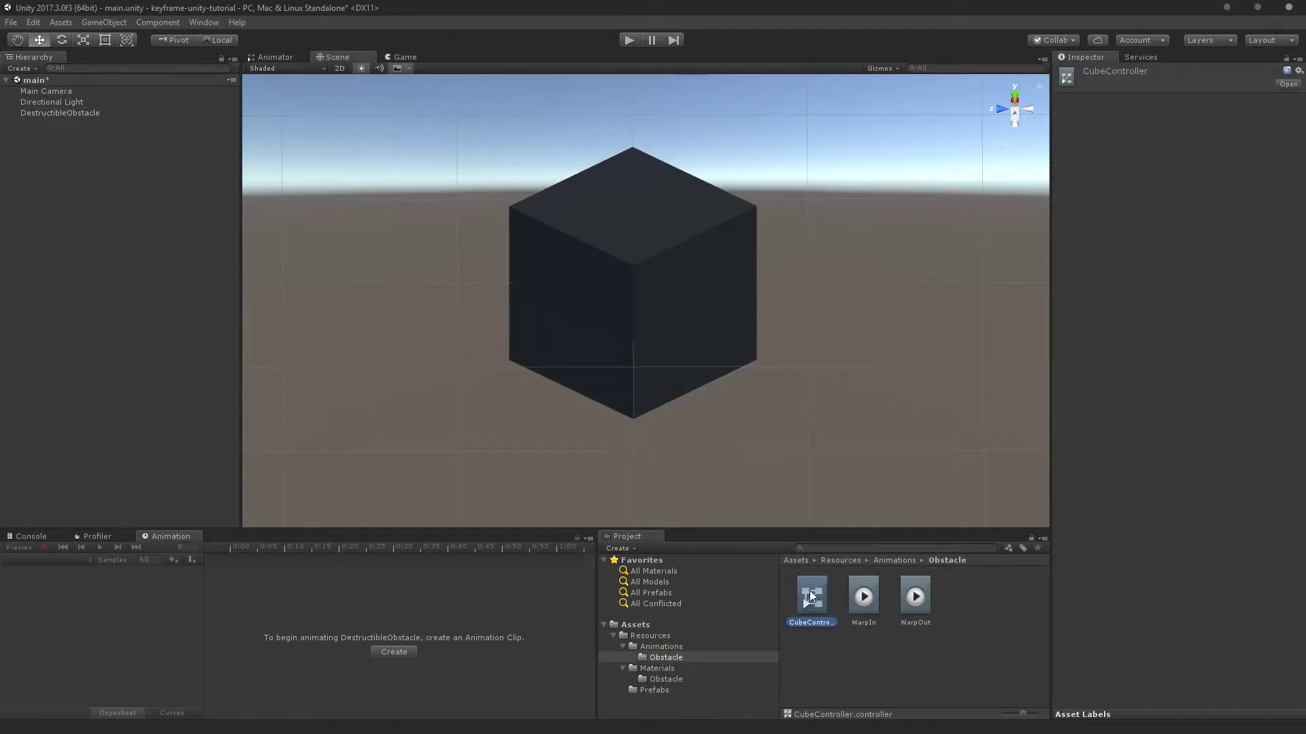
click(263, 56)
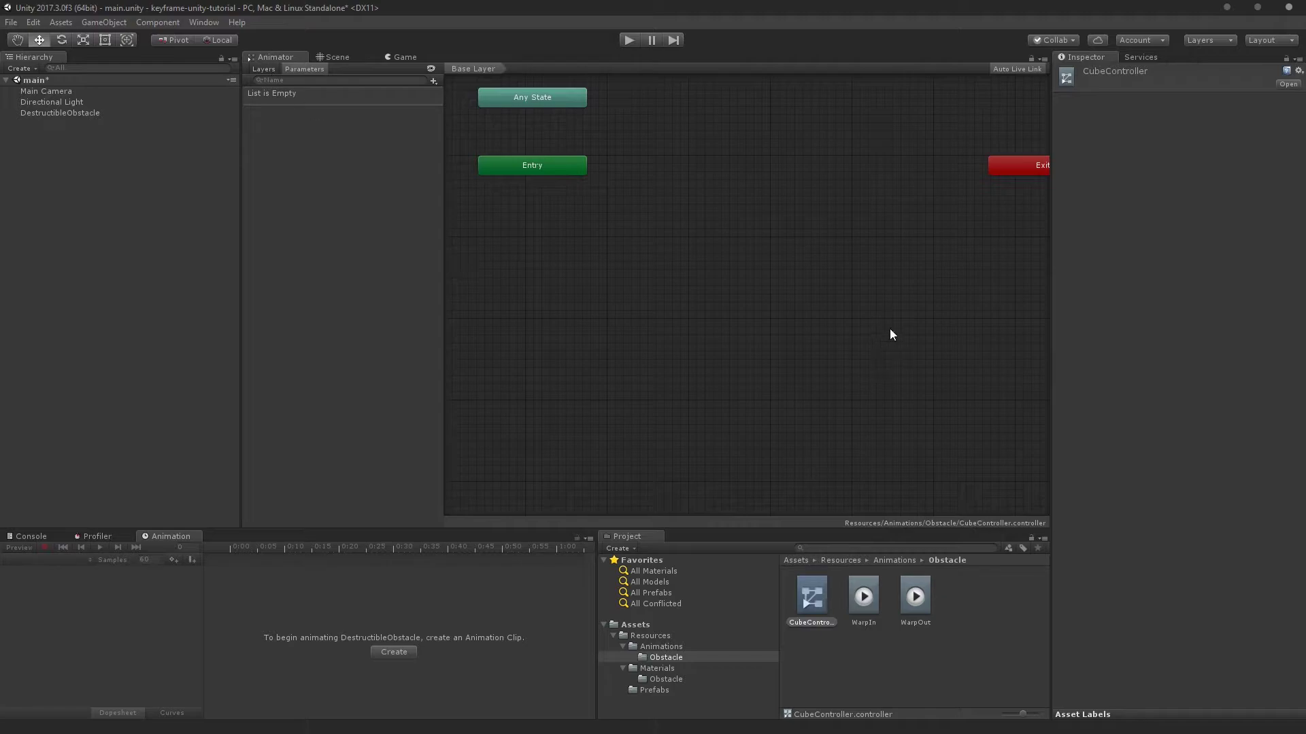
drag(865, 593, 615, 285)
drag(900, 612, 732, 257)
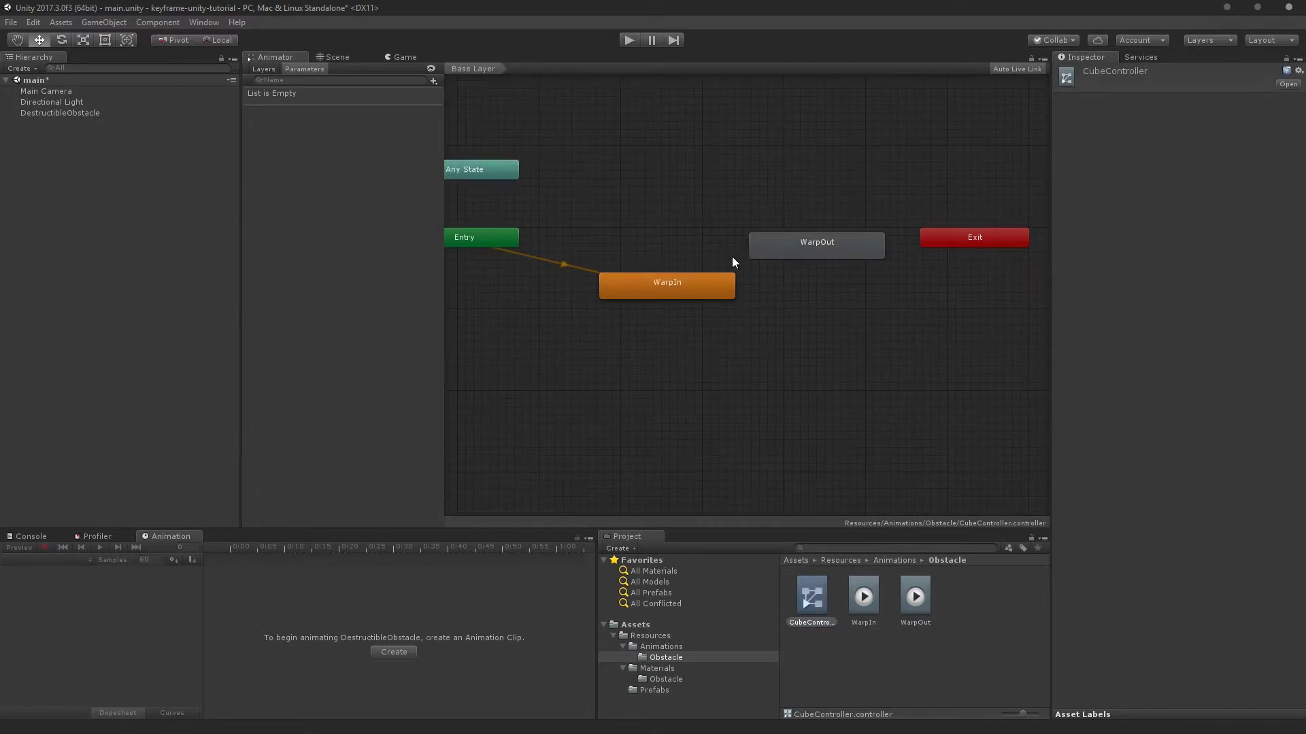
drag(701, 342, 853, 408)
drag(868, 286, 846, 338)
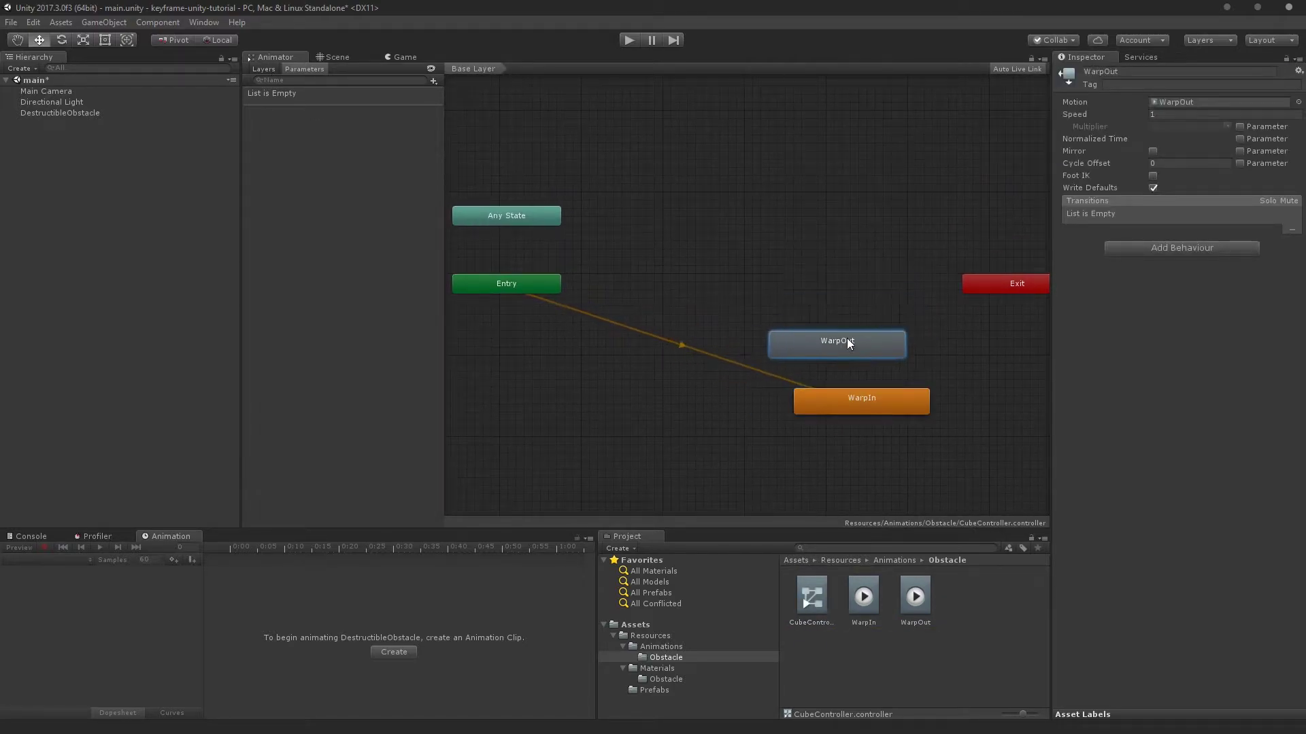
drag(795, 387, 771, 373)
click(550, 280)
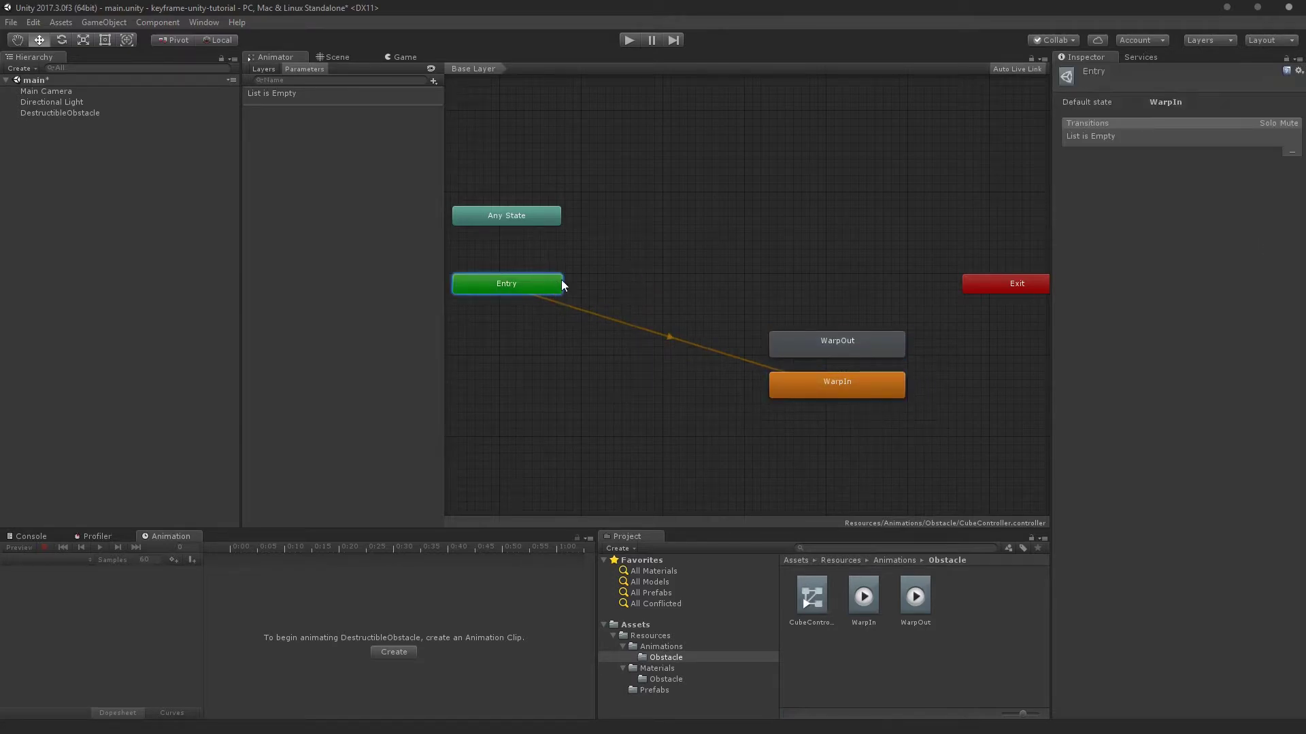
Create an empty New State, make it the layer default, and arrange the states
right_click(672, 251)
mouse_move(692, 257)
click(635, 259)
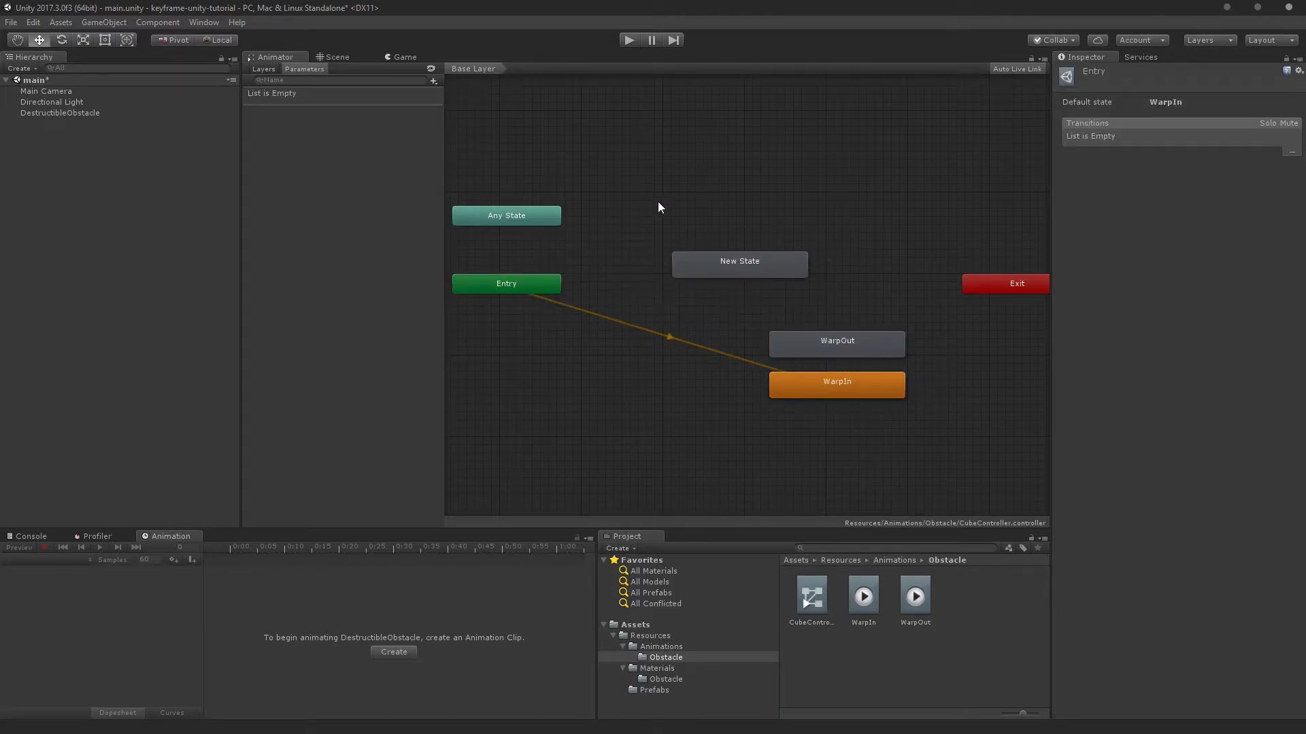
right_click(524, 291)
click(585, 317)
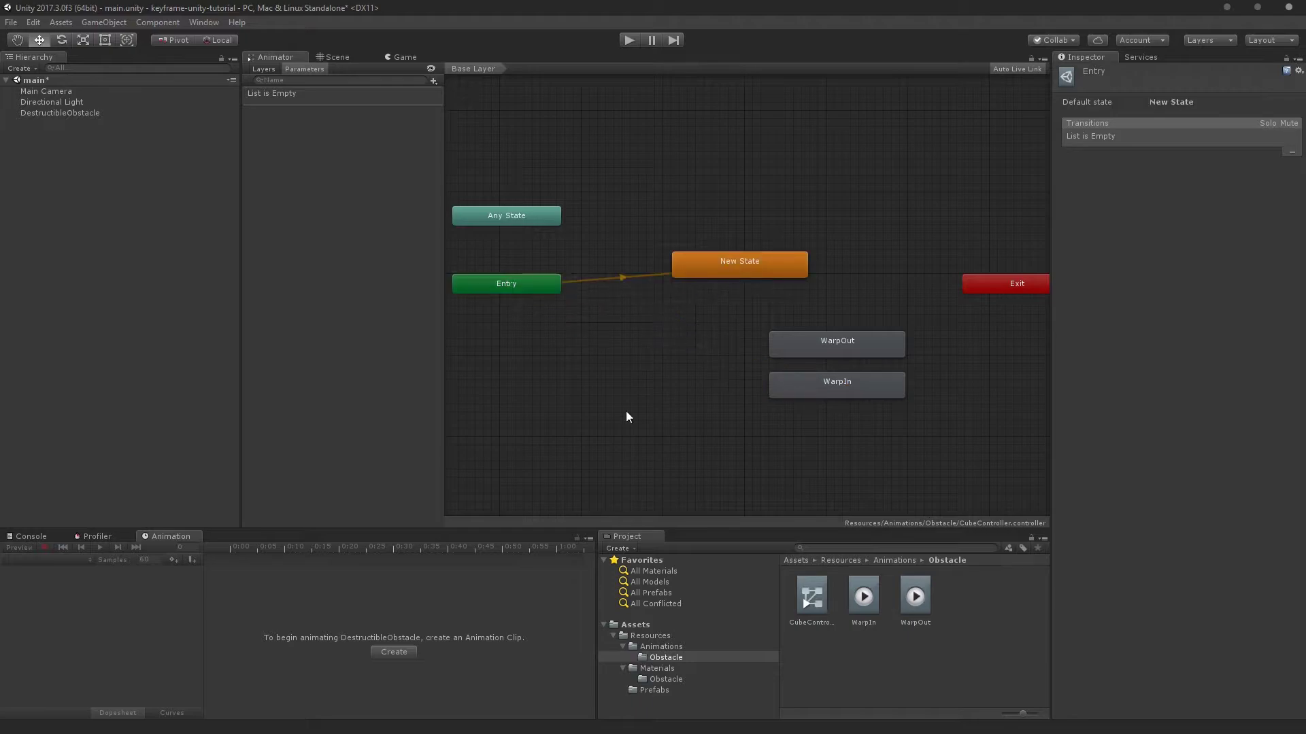
drag(658, 280, 564, 346)
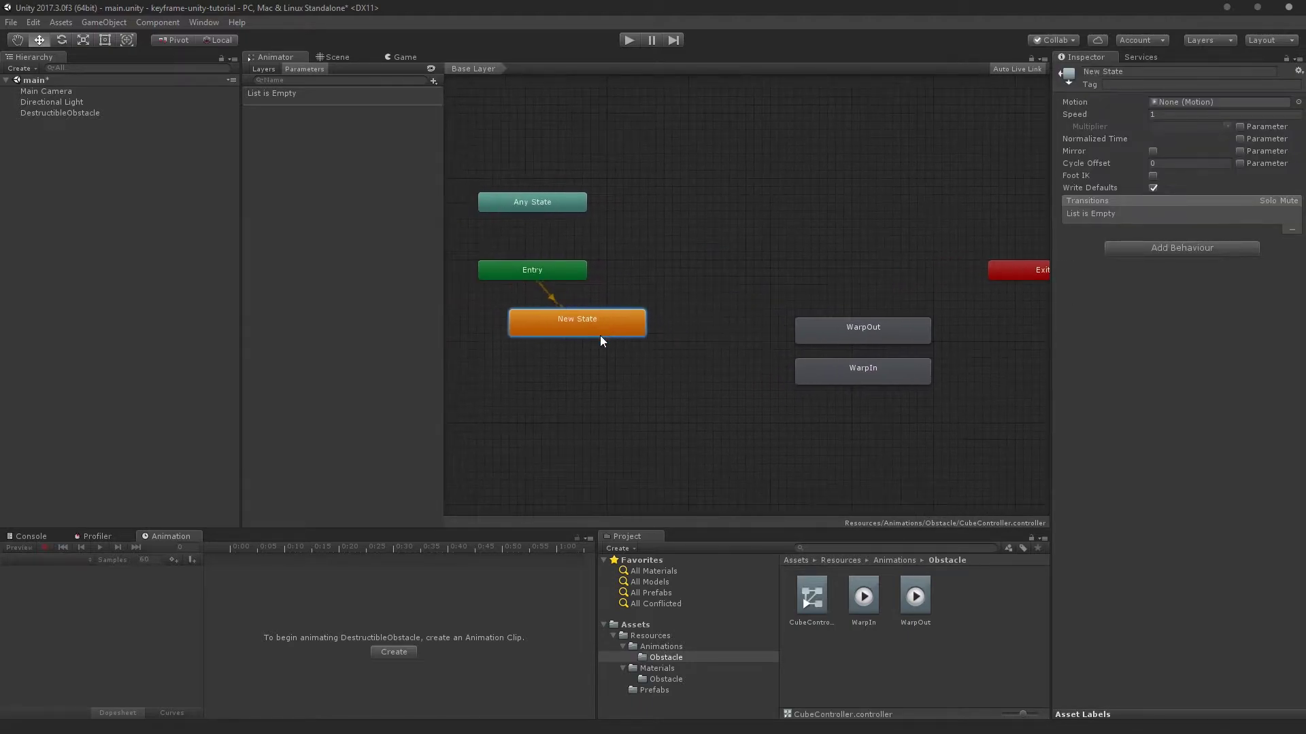
drag(599, 336, 570, 315)
drag(859, 216, 736, 434)
drag(851, 332, 760, 290)
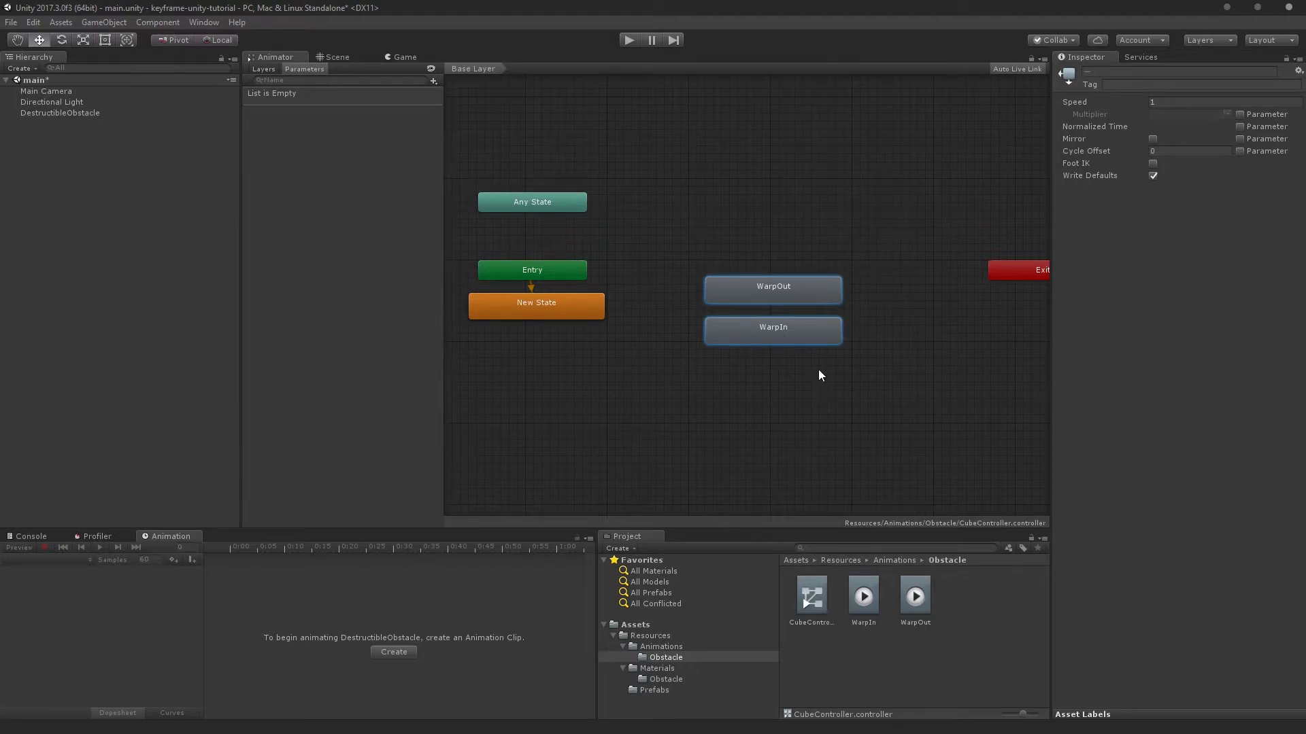
click(969, 595)
Set the WarpIn state's Speed to -1
click(781, 297)
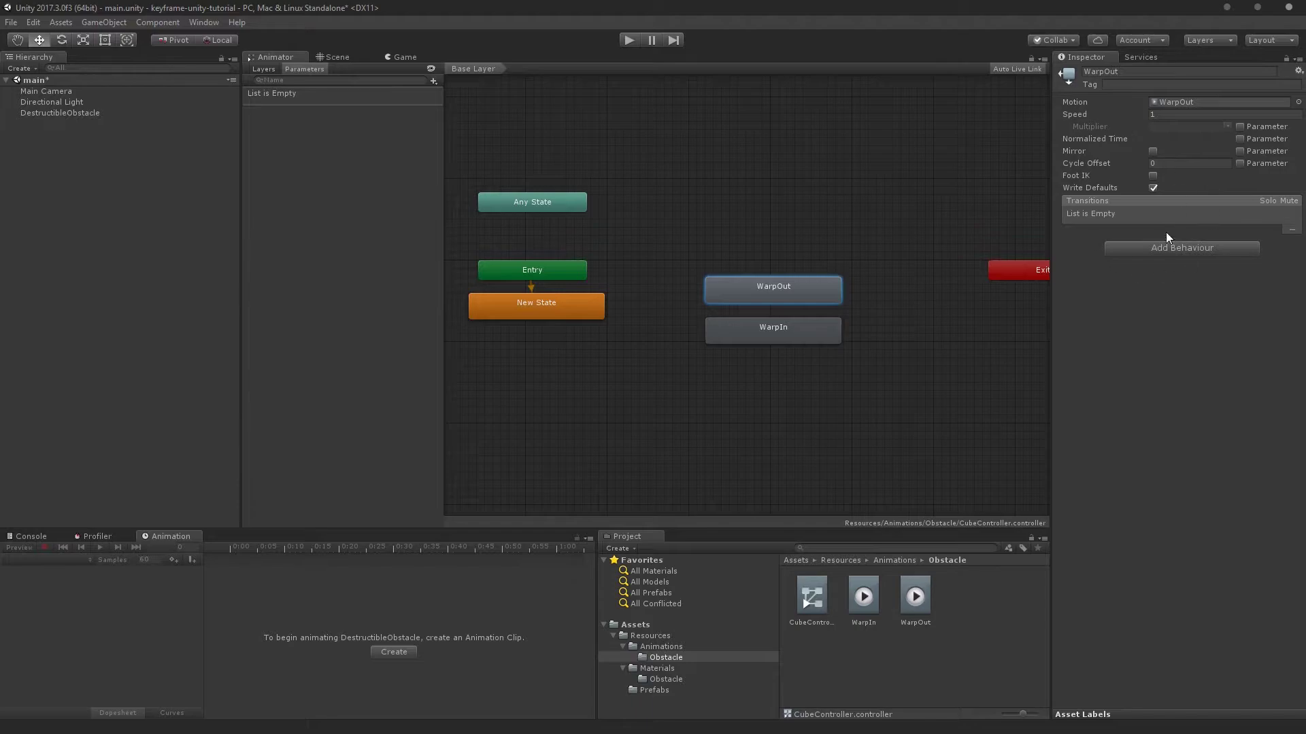
click(865, 593)
click(916, 597)
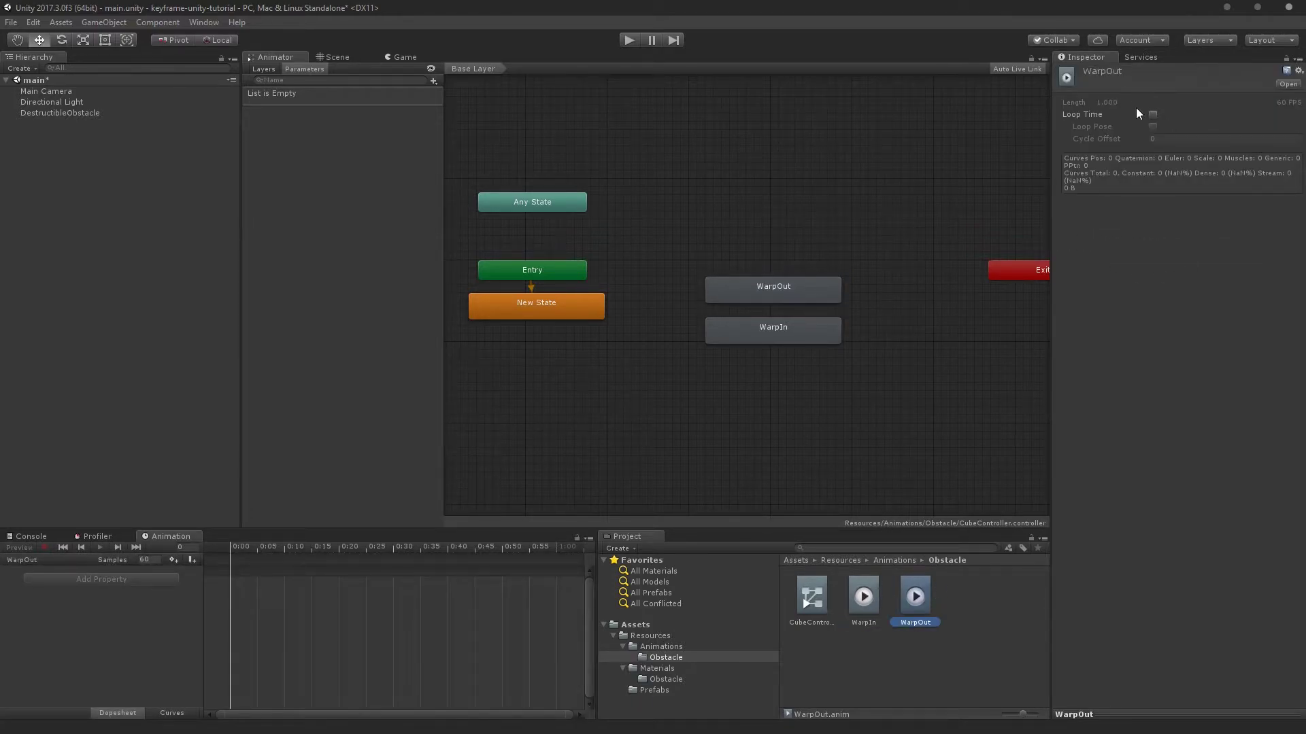
key(Left)
click(790, 285)
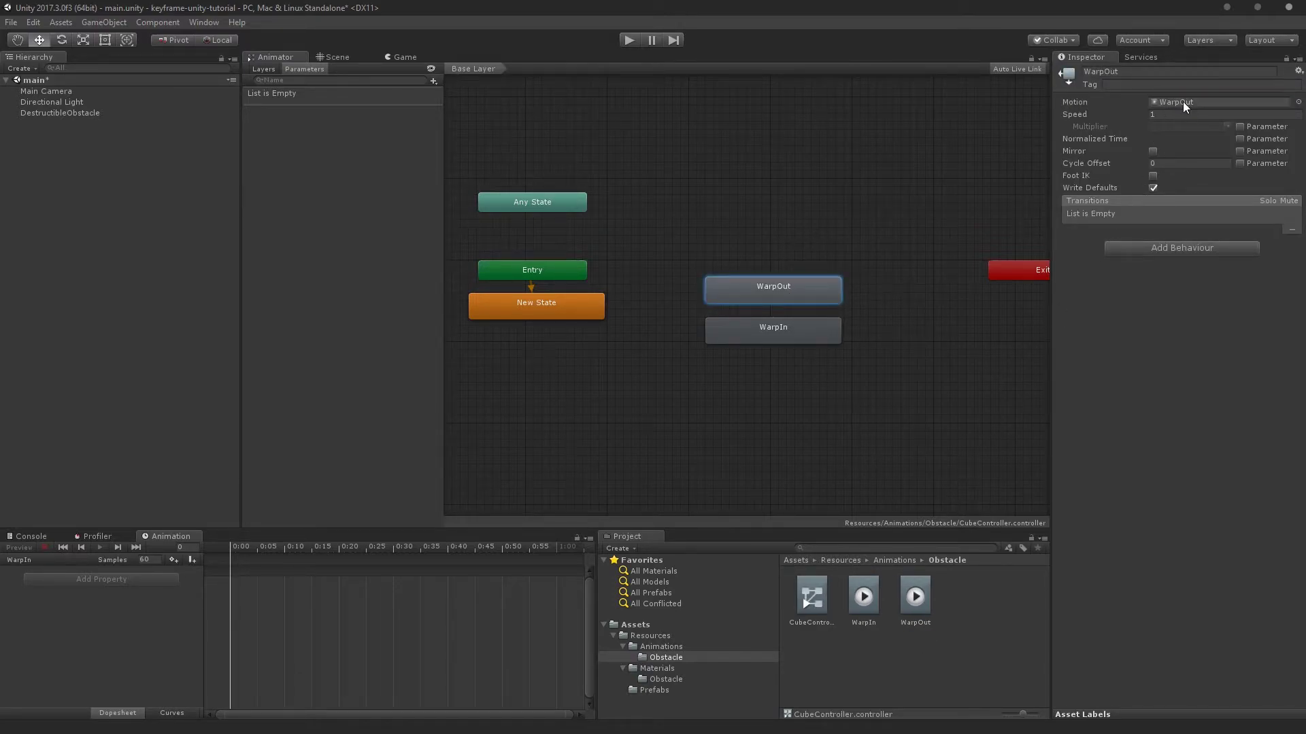
click(826, 321)
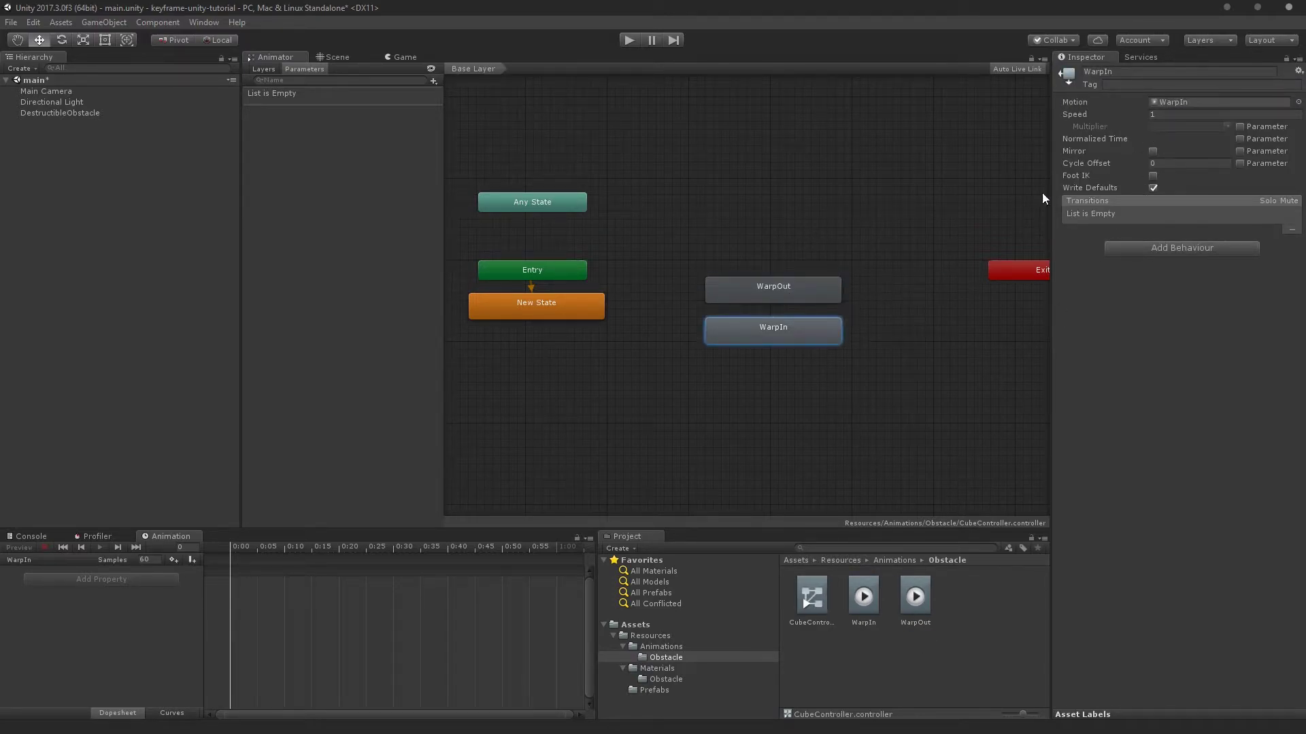
click(1168, 115)
text(-1)
Commit the -1 speed, return to the Scene view and select DestructibleObstacle
click(1207, 114)
click(359, 54)
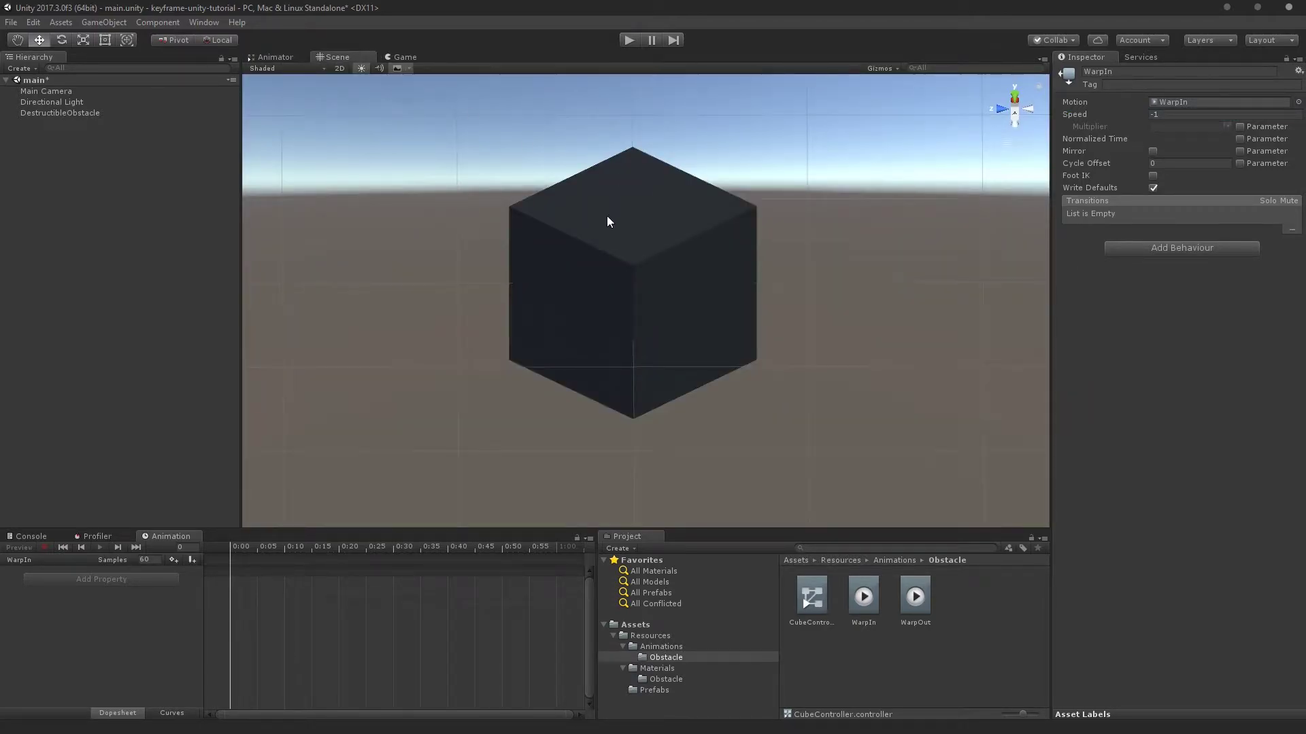
click(626, 236)
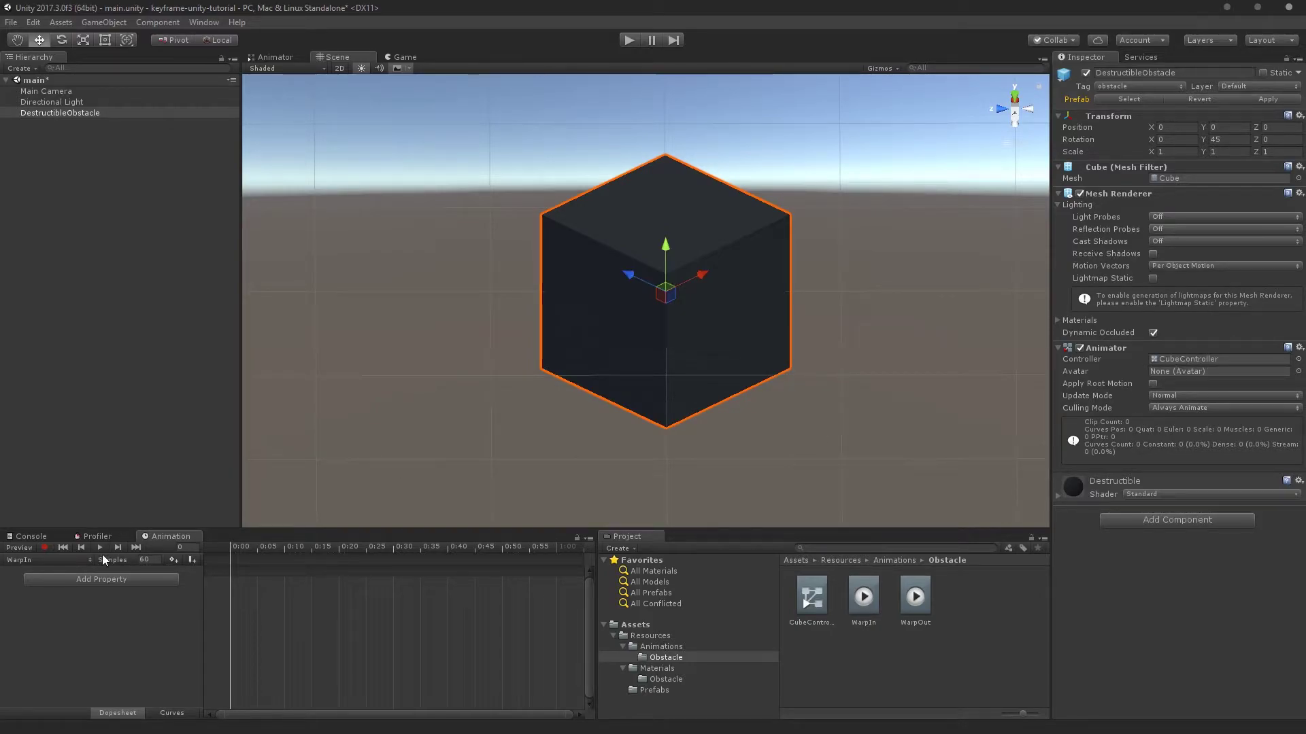
Re-add the Animation panel and choose WarpOut as the clip to edit
right_click(175, 538)
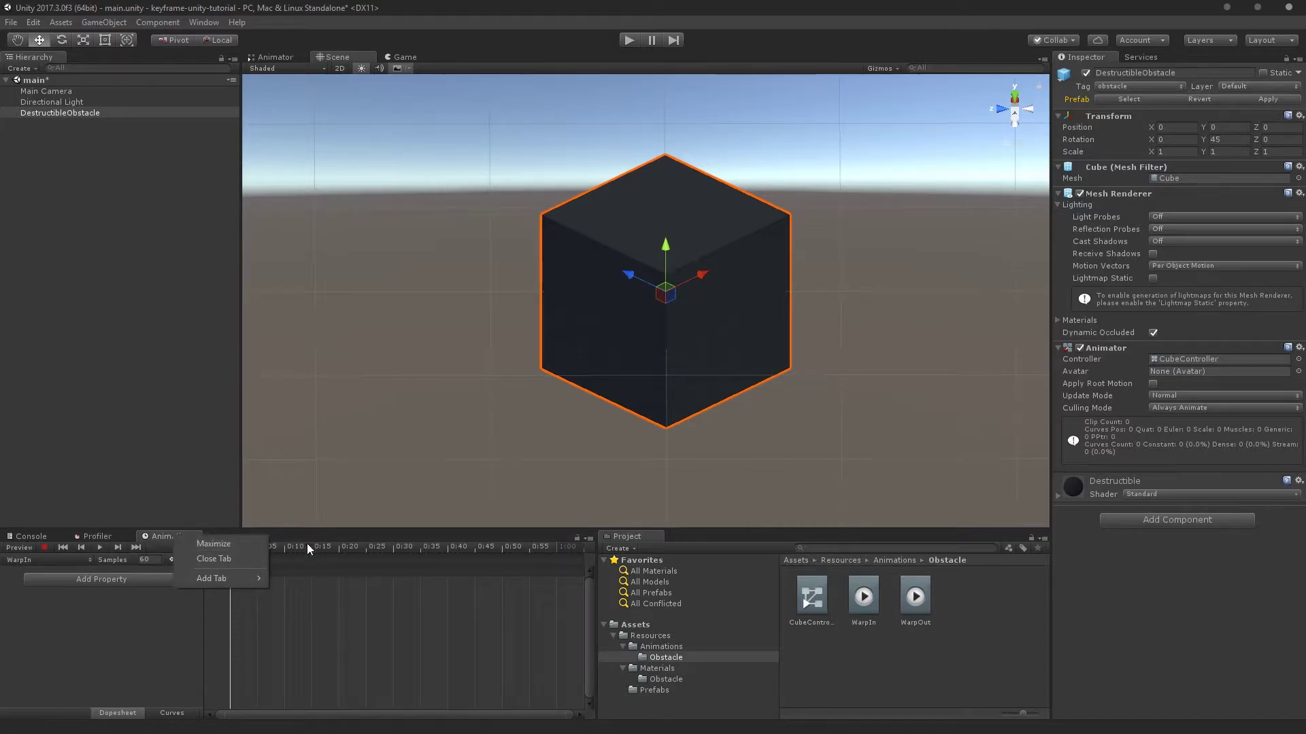
right_click(113, 536)
mouse_move(140, 599)
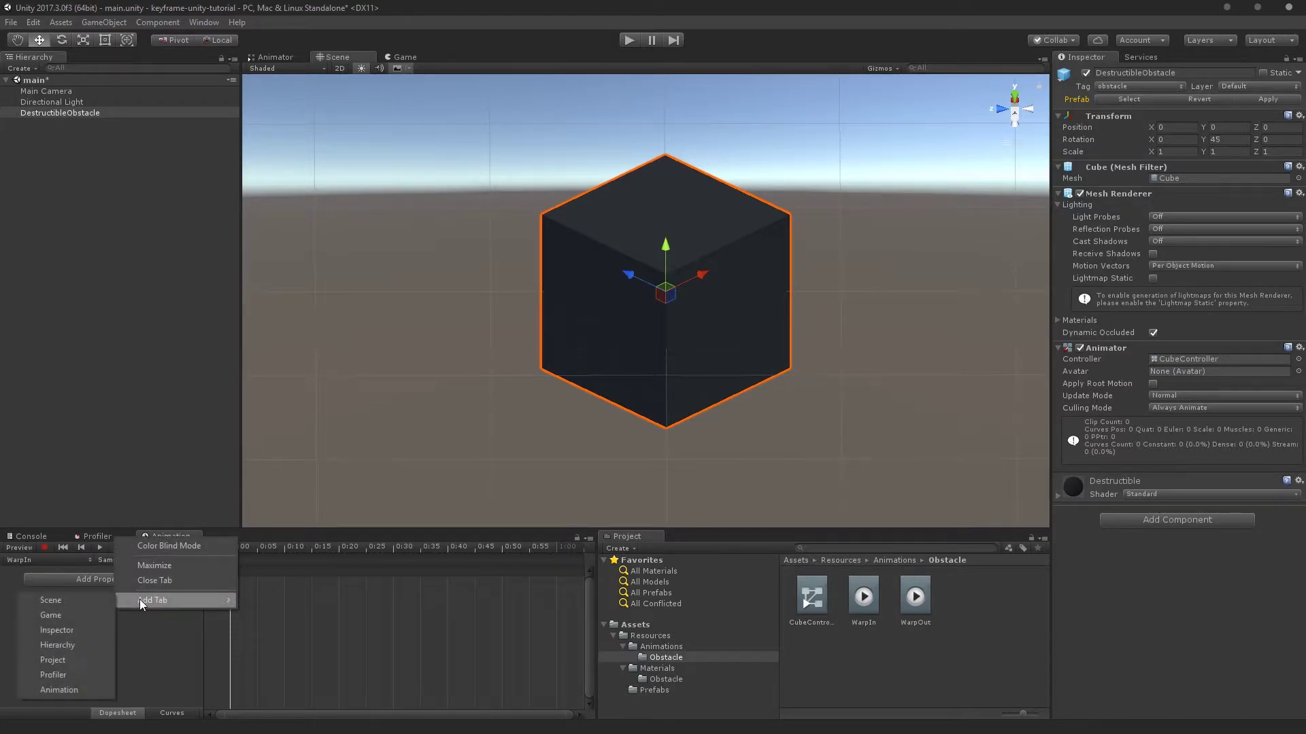
click(58, 690)
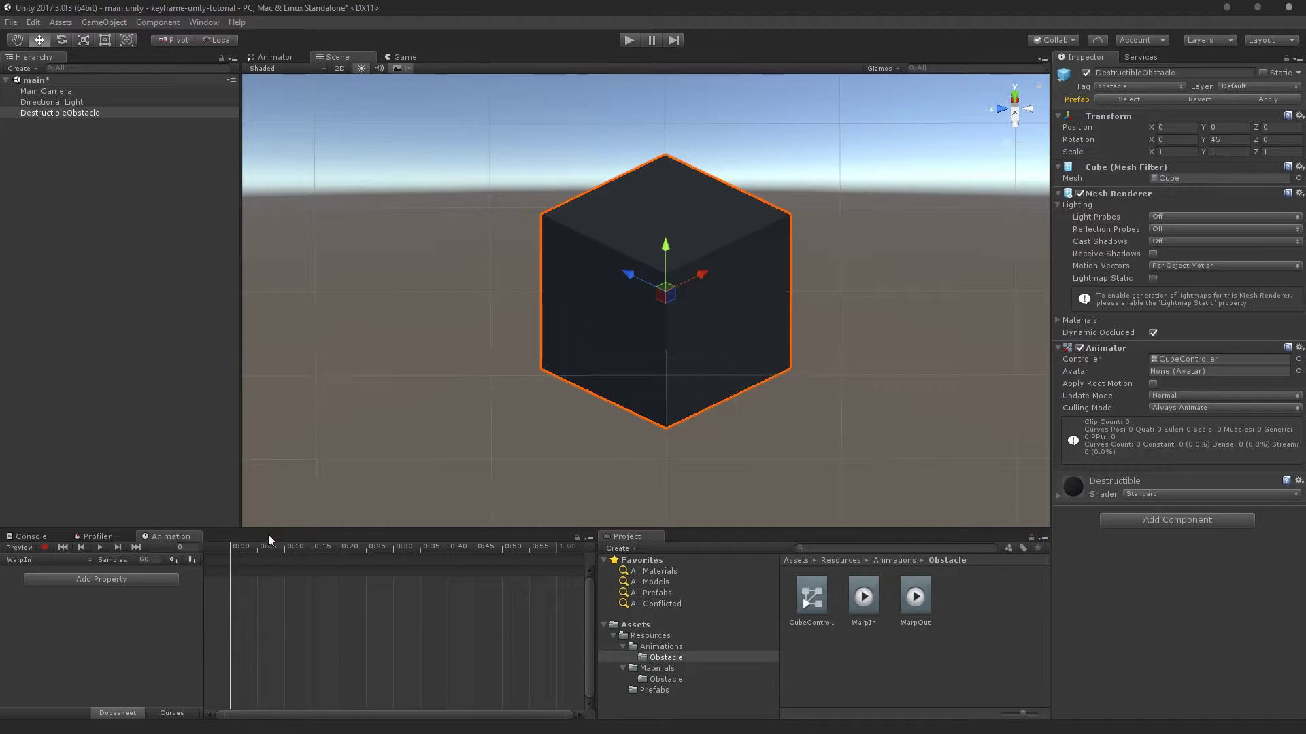
click(66, 562)
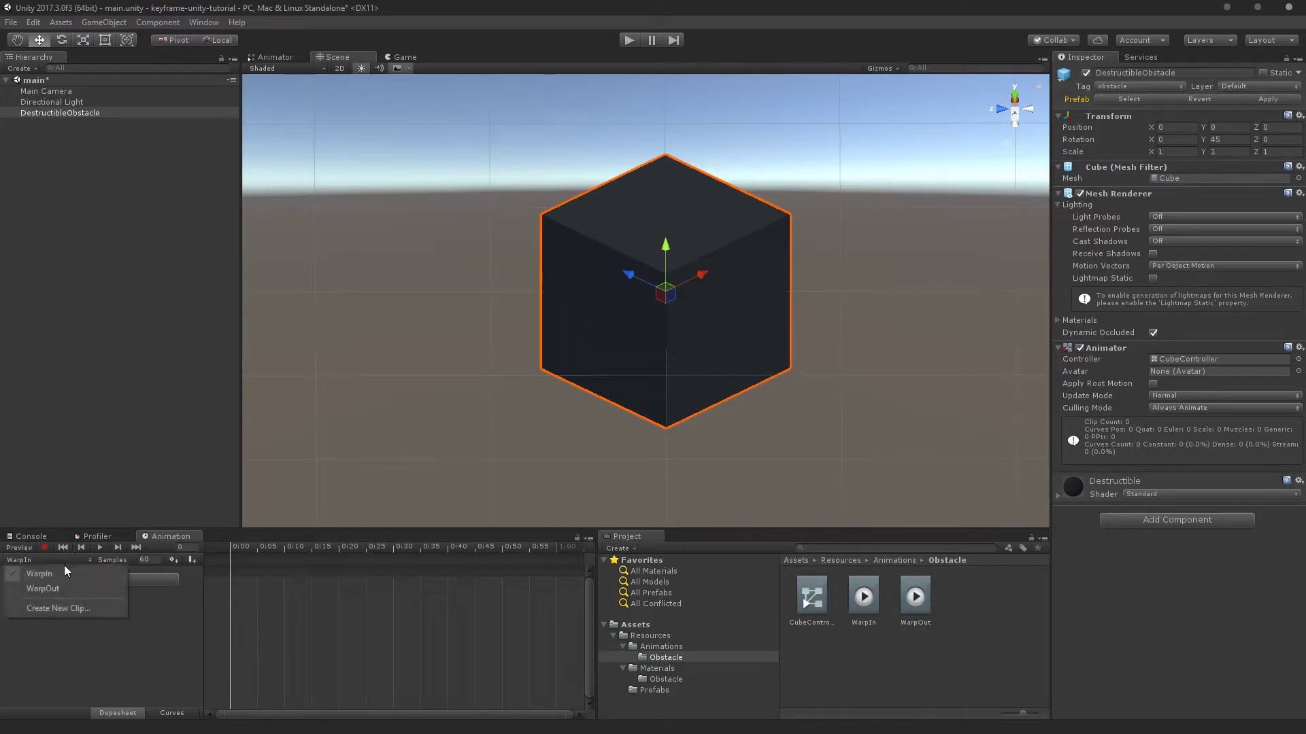
click(60, 584)
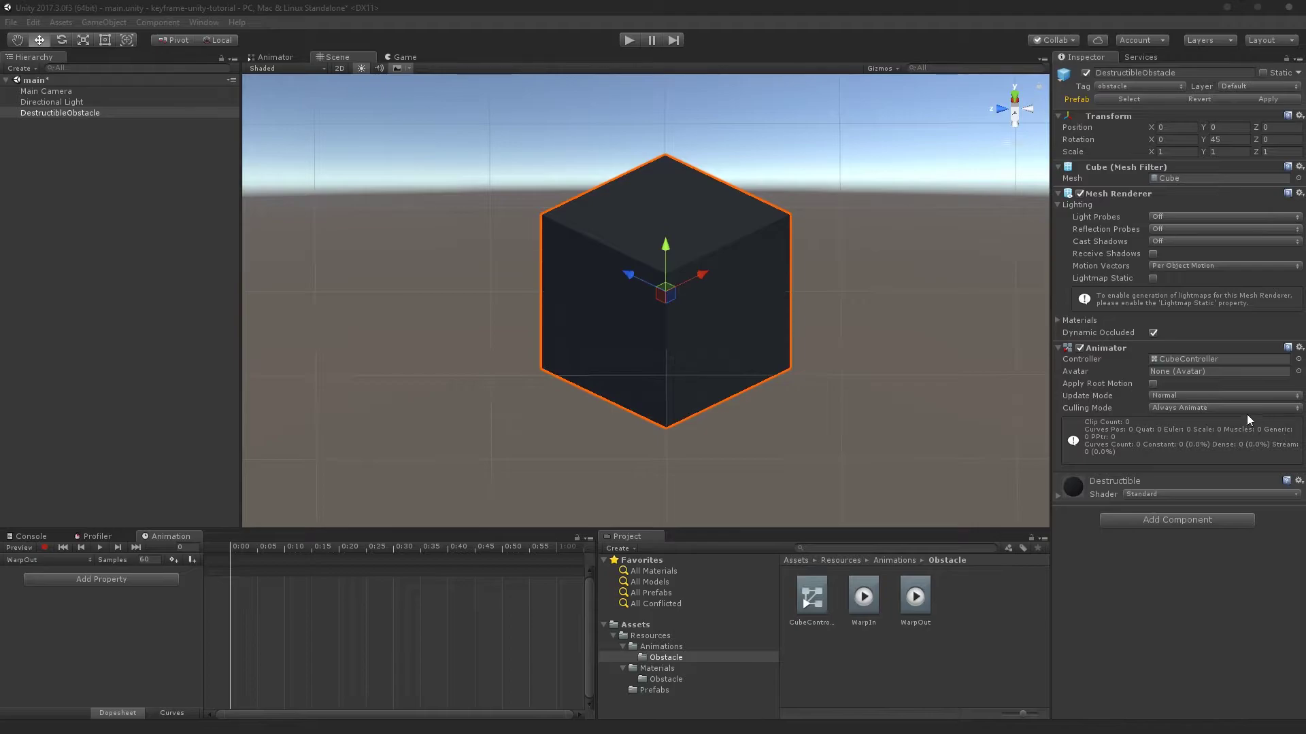
Expand the Destructible material's settings in the Inspector
click(1101, 484)
scroll(1088, 516, down, 3)
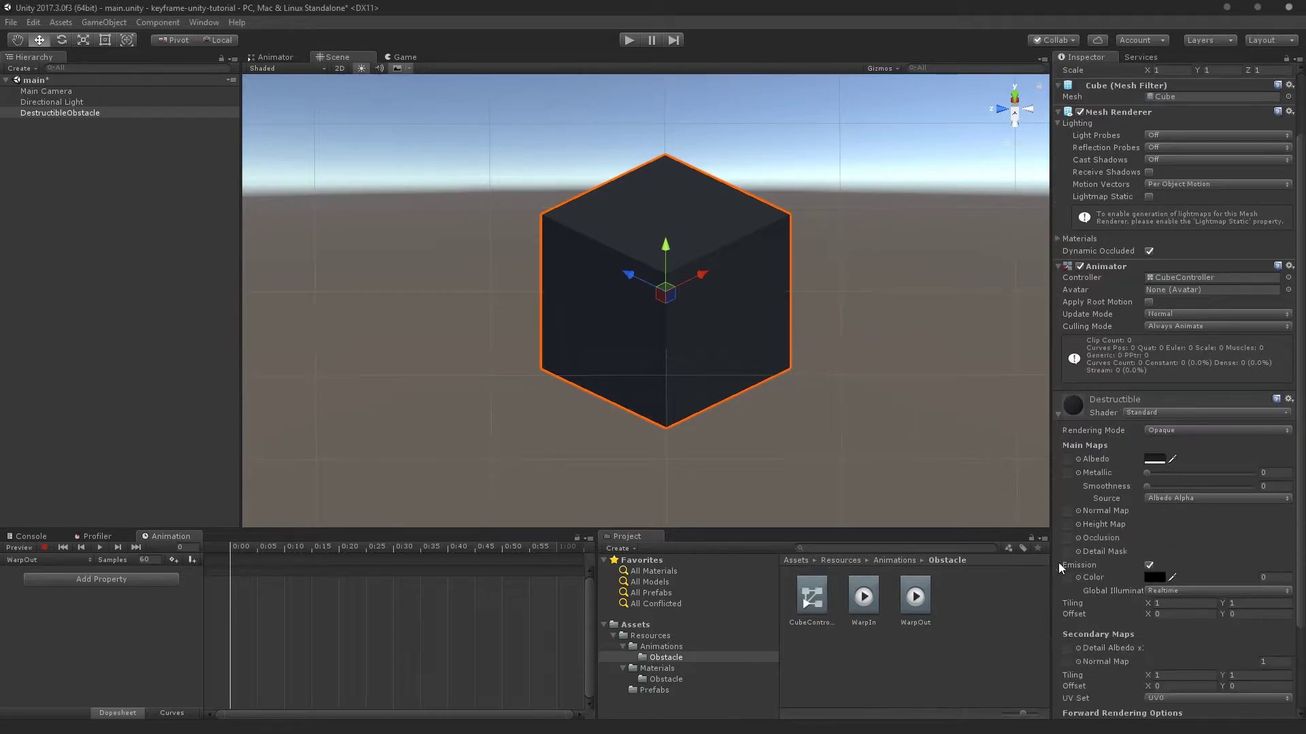
scroll(1153, 521, down, 1)
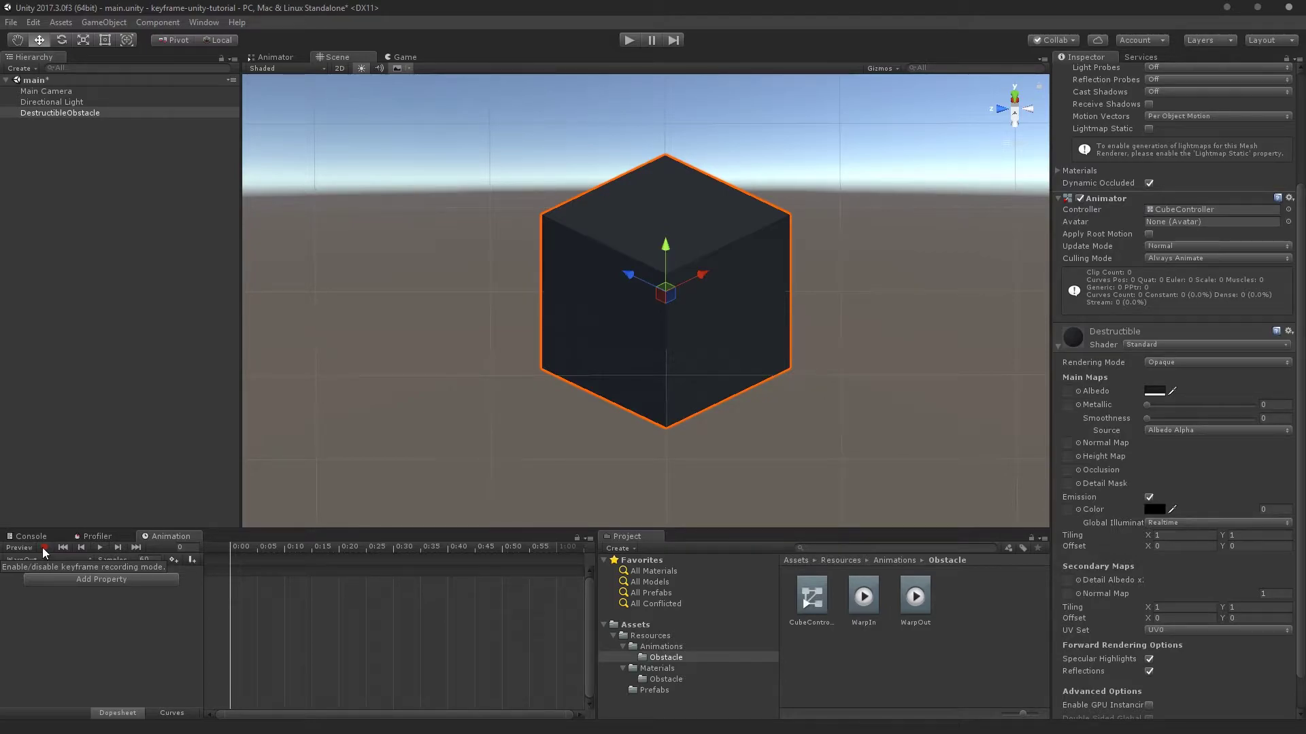
scroll(1132, 172, up, 5)
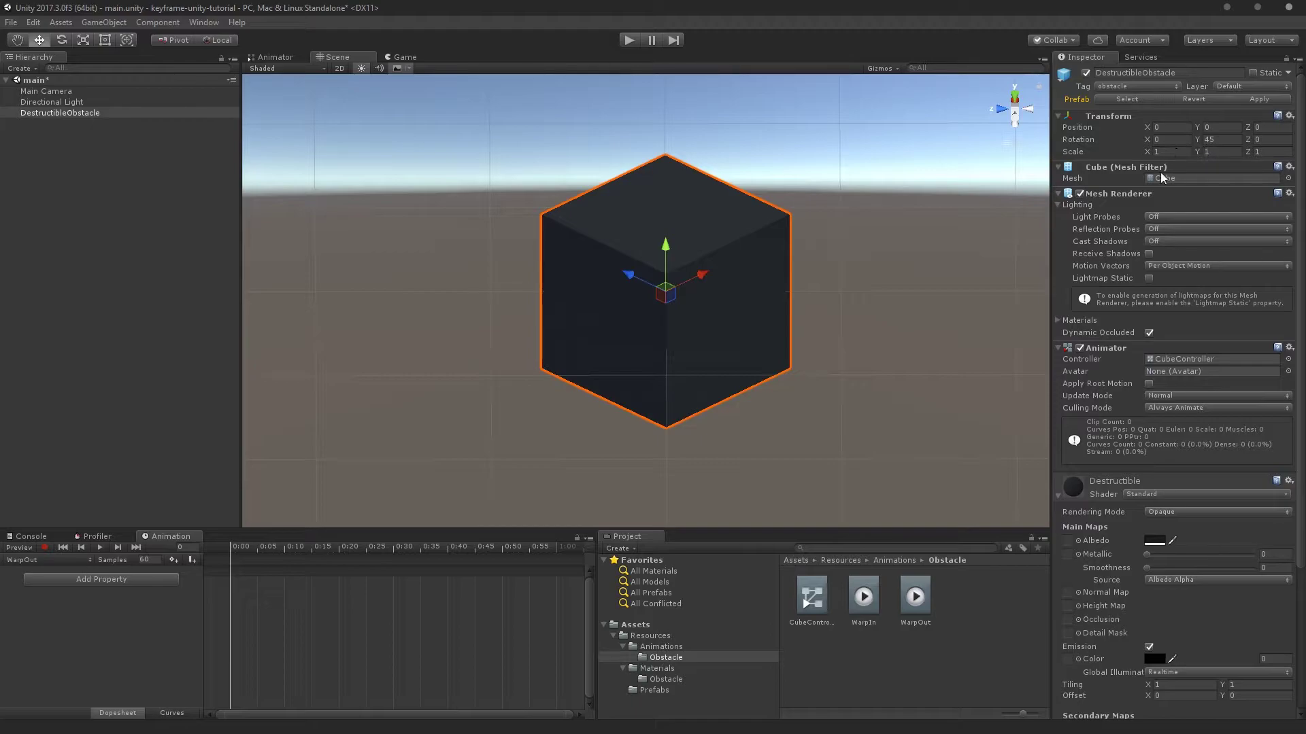
Add a Transform Scale track to the WarpOut clip
click(46, 587)
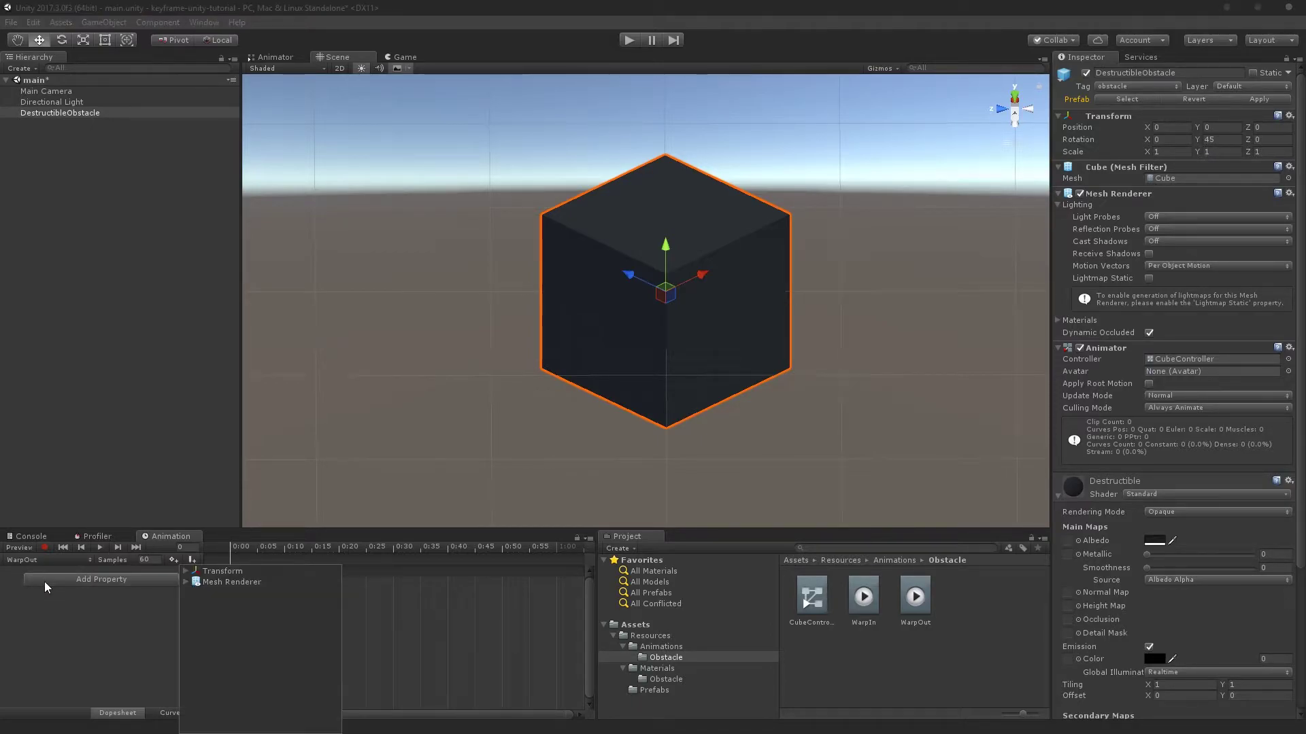
click(186, 572)
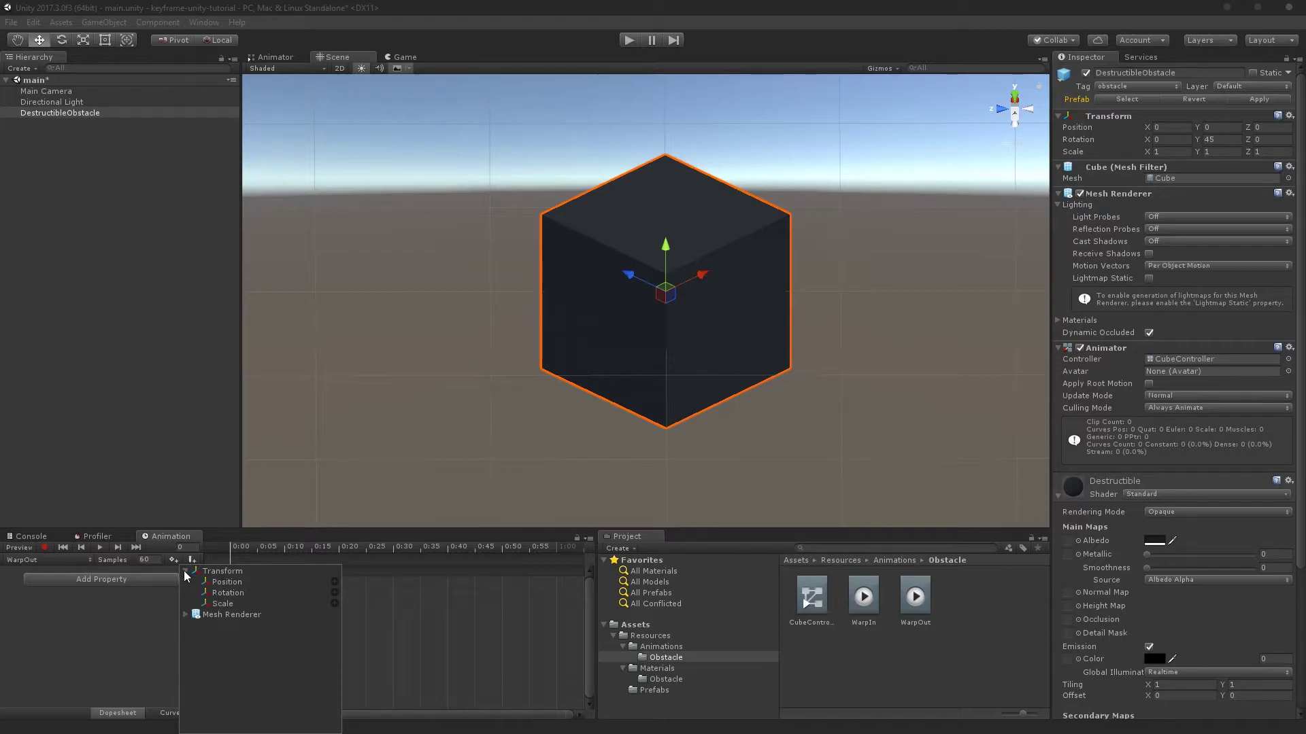
click(334, 603)
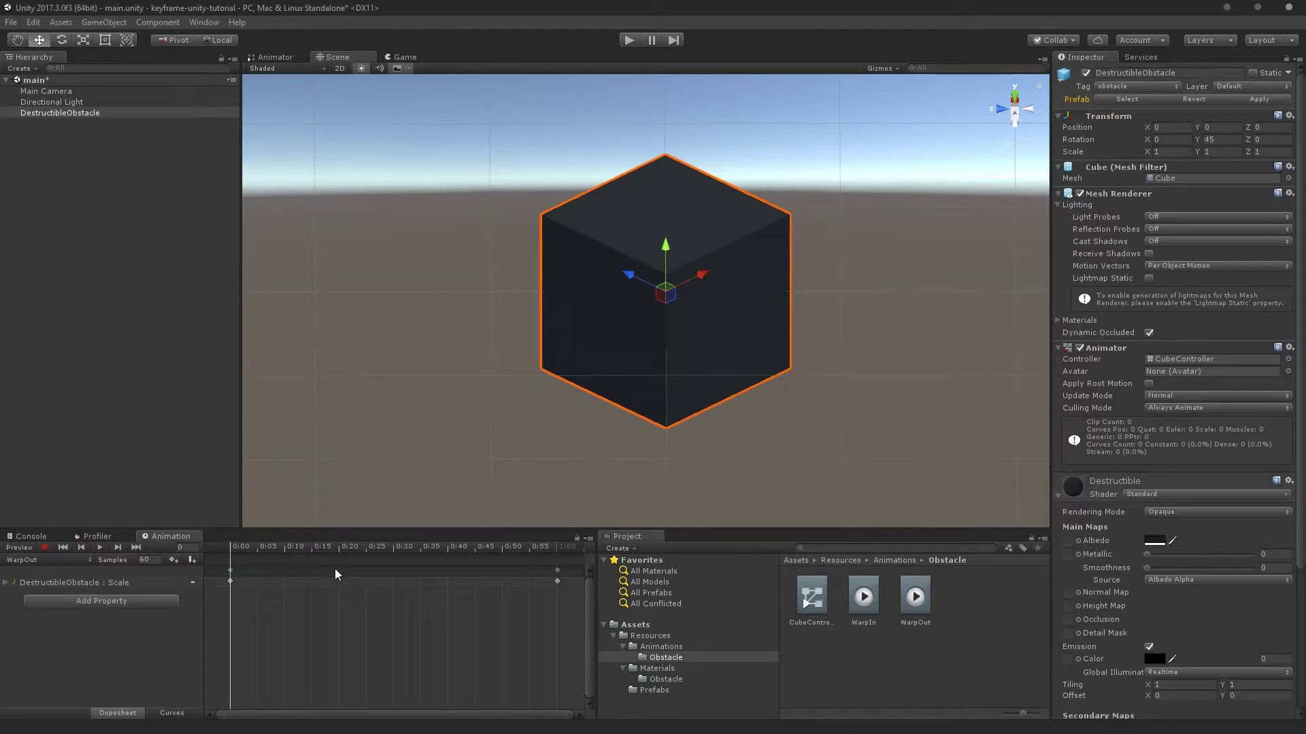
click(5, 583)
click(5, 583)
scroll(1198, 340, down, 5)
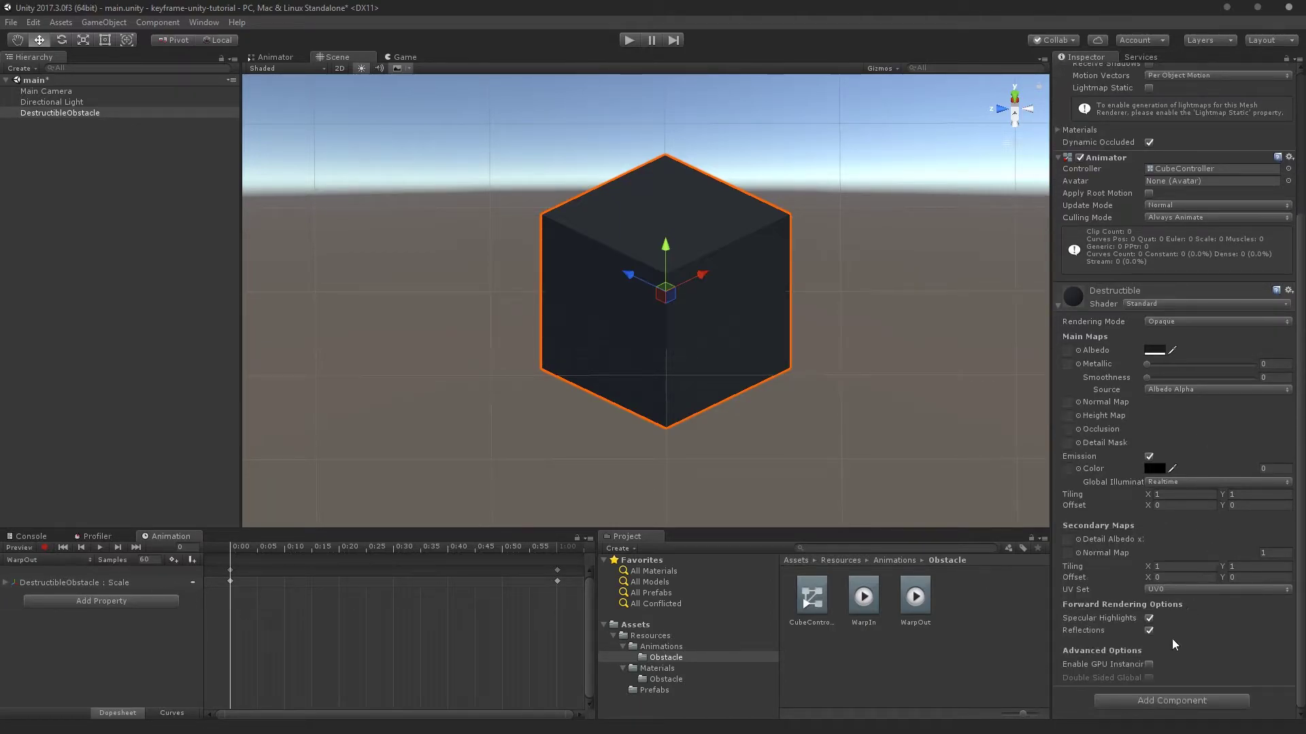
Add the Mesh Renderer's Material._Color track to the clip
click(101, 602)
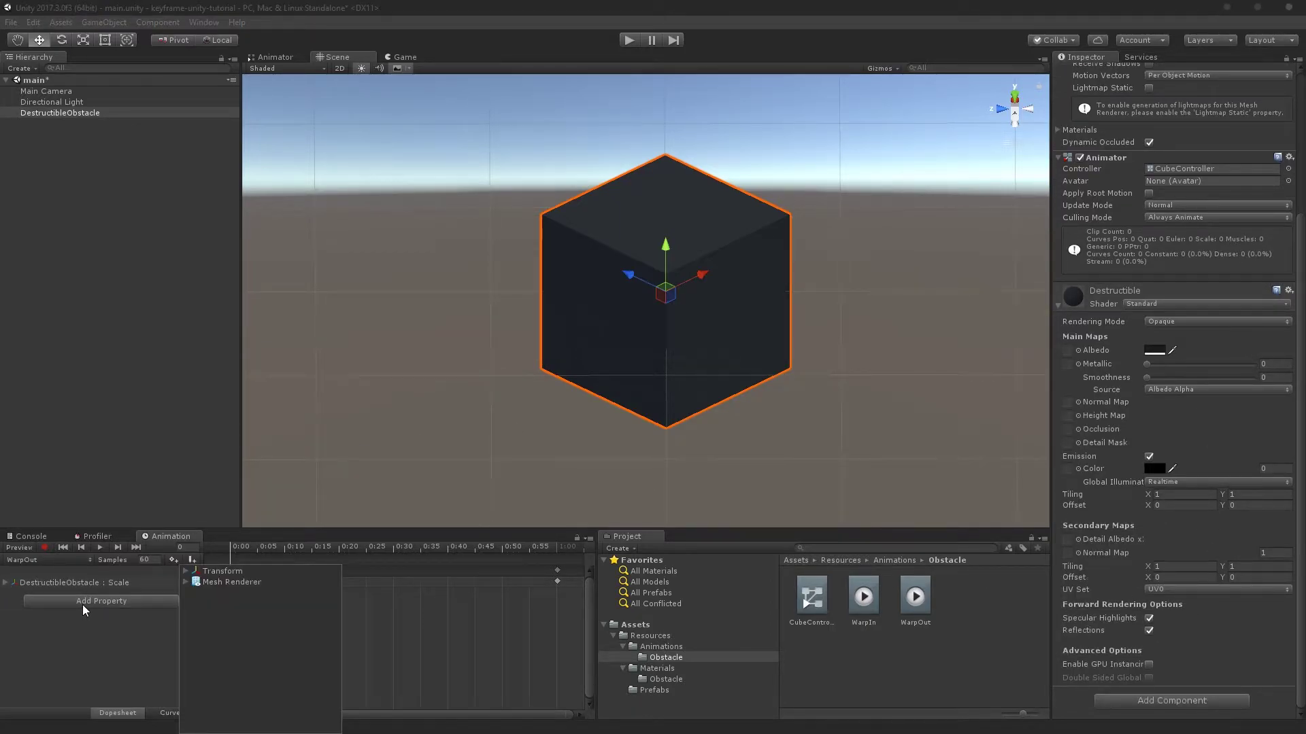
click(187, 583)
scroll(211, 615, down, 2)
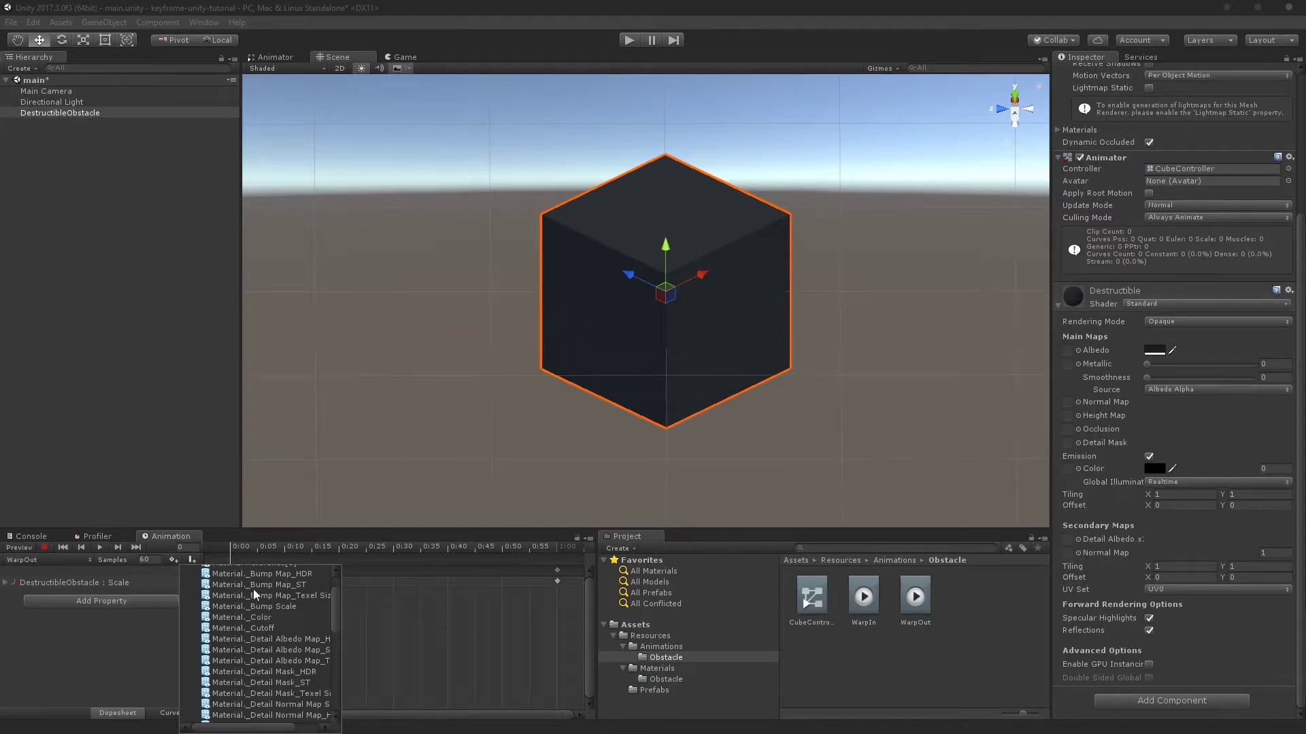
scroll(213, 612, up, 2)
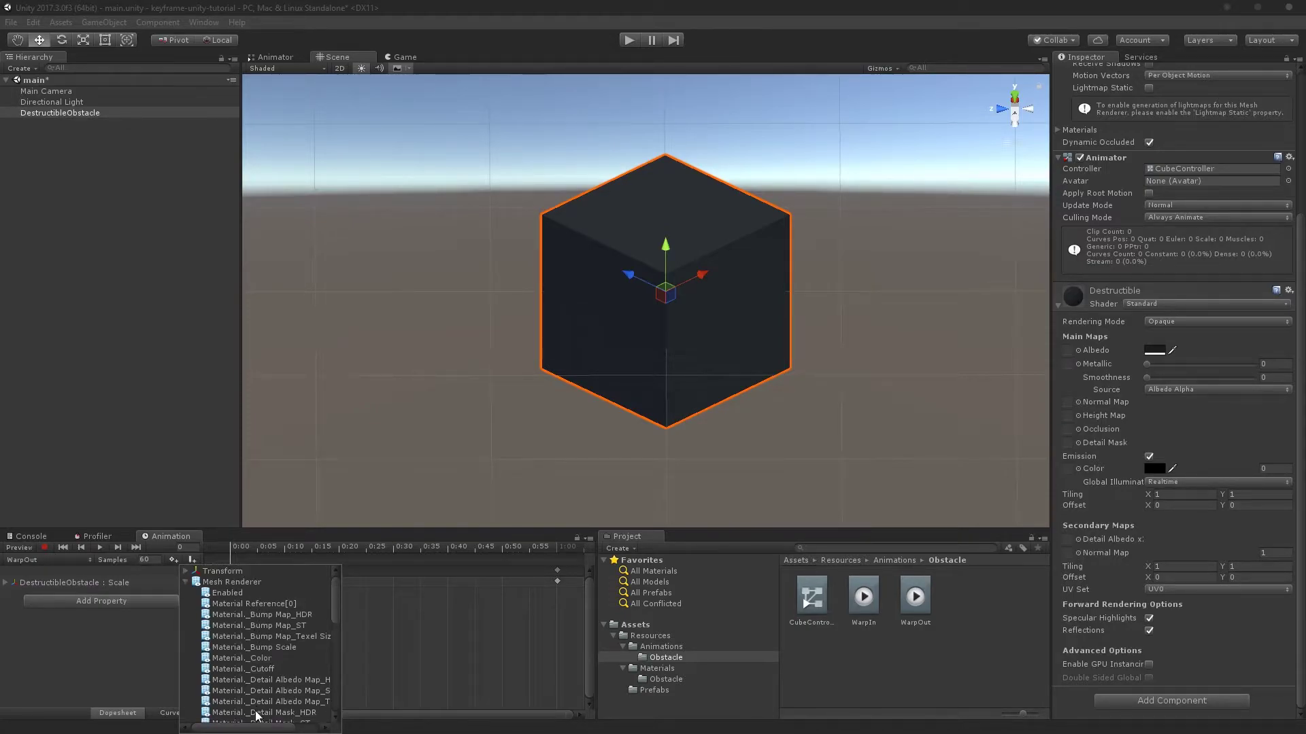
click(253, 658)
drag(246, 729, 272, 728)
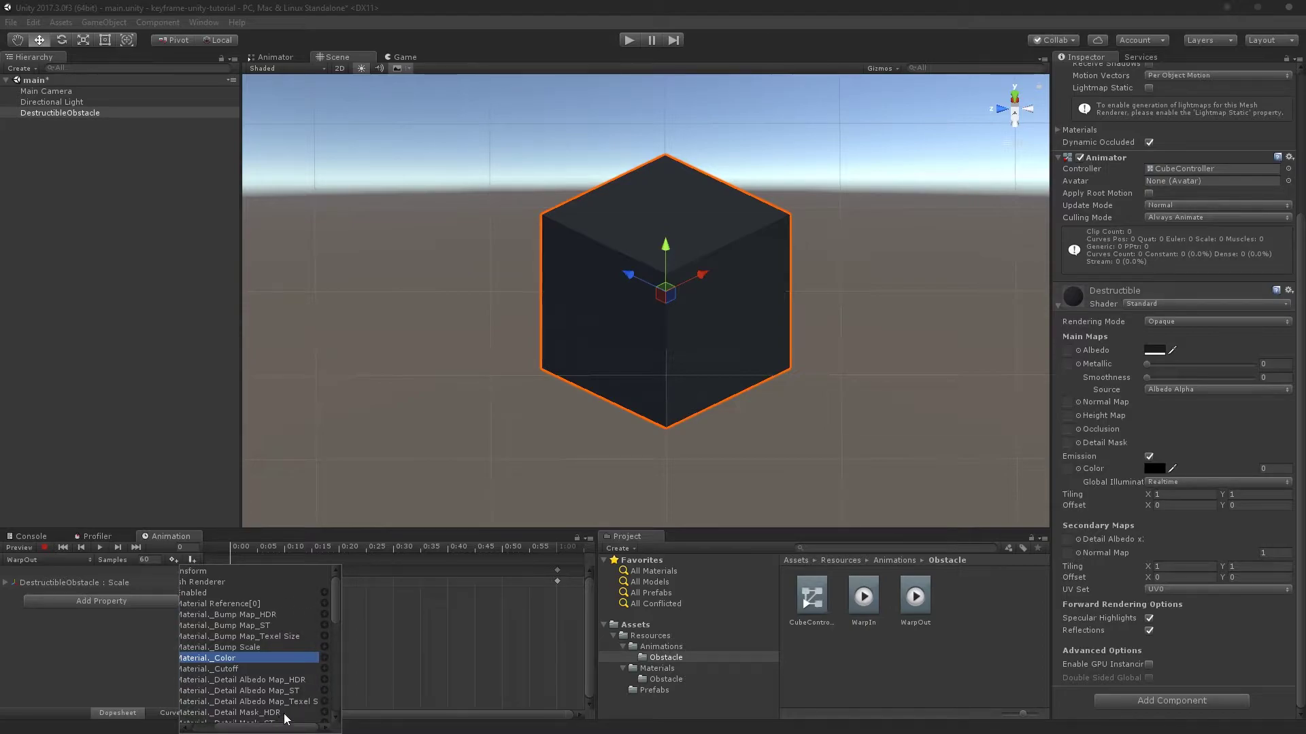
click(325, 657)
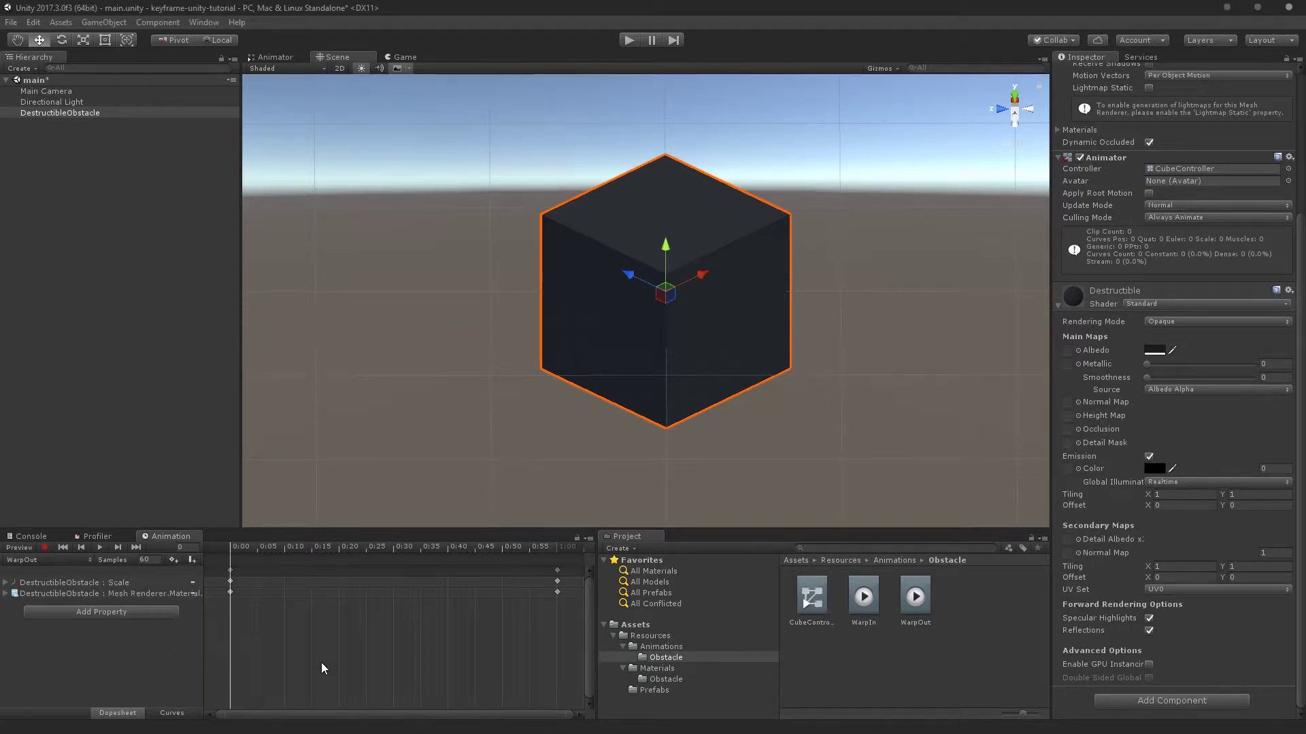
Add the Material._Emission Color track and widen the property column
click(129, 609)
click(186, 583)
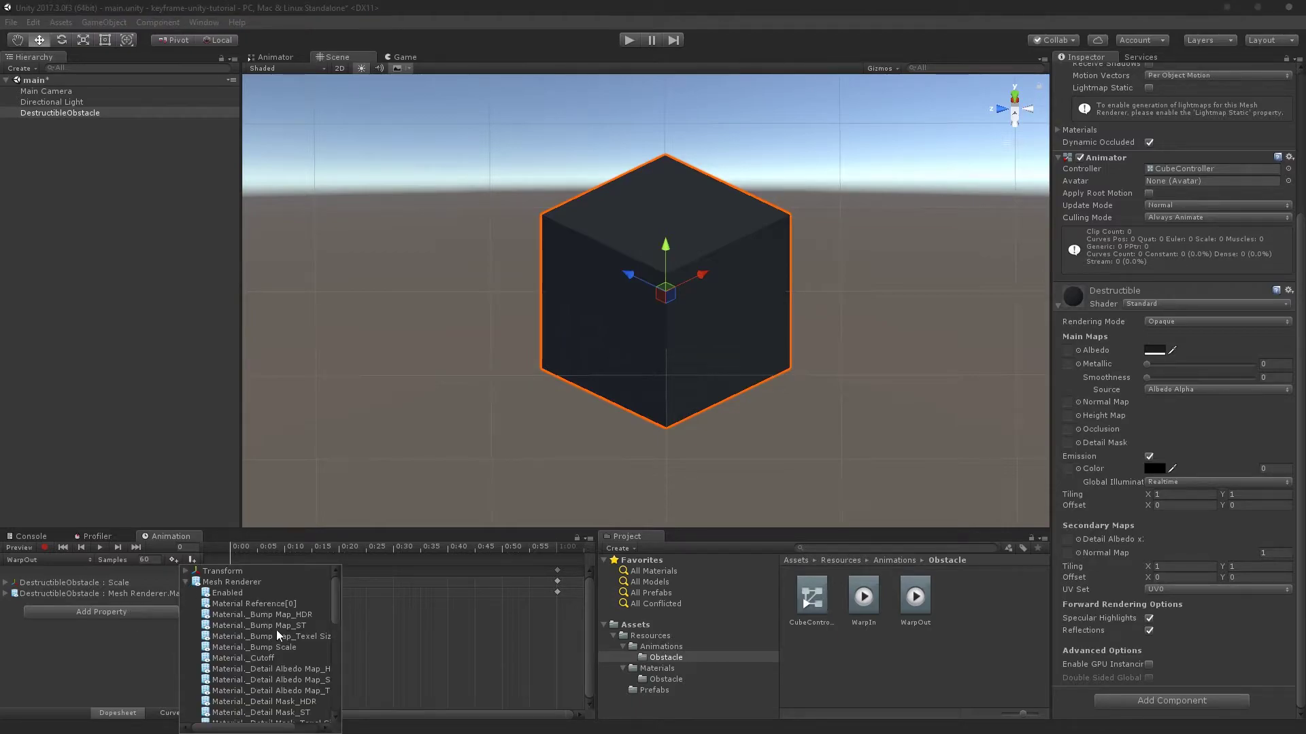
drag(336, 621, 337, 597)
scroll(332, 602, down, 6)
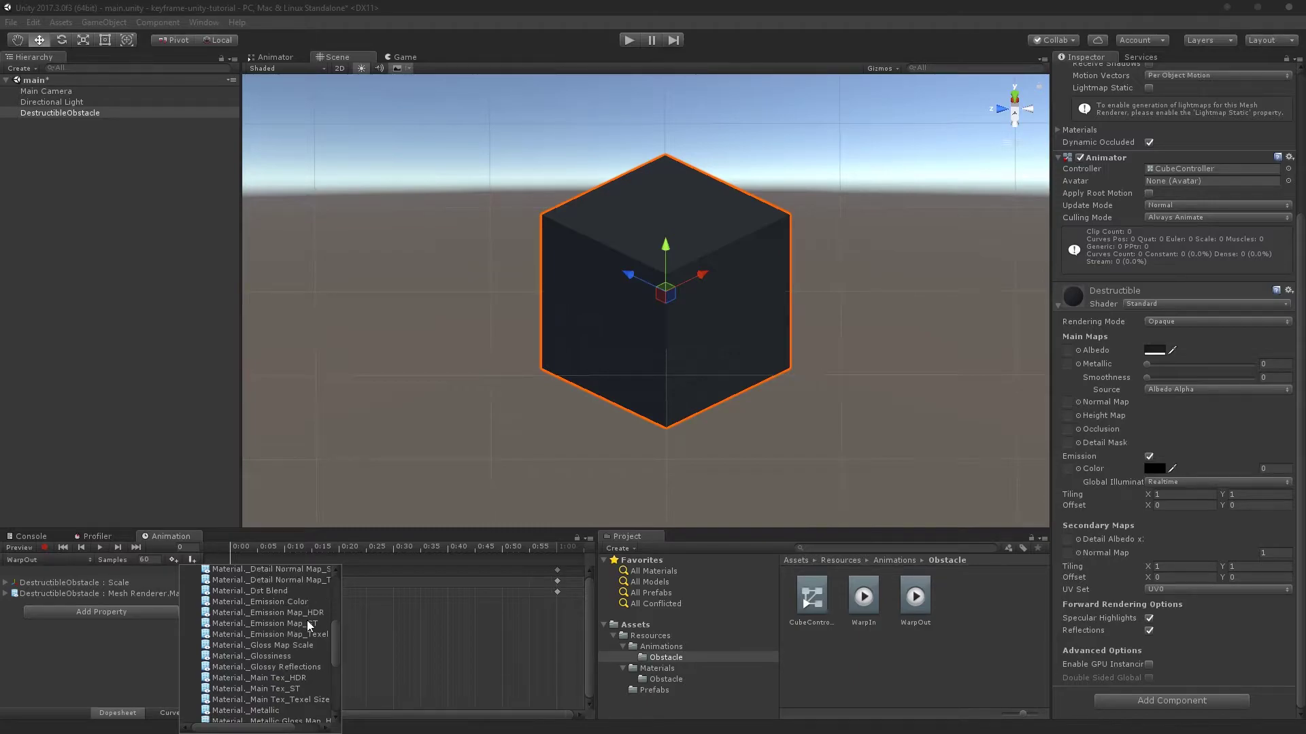
click(305, 603)
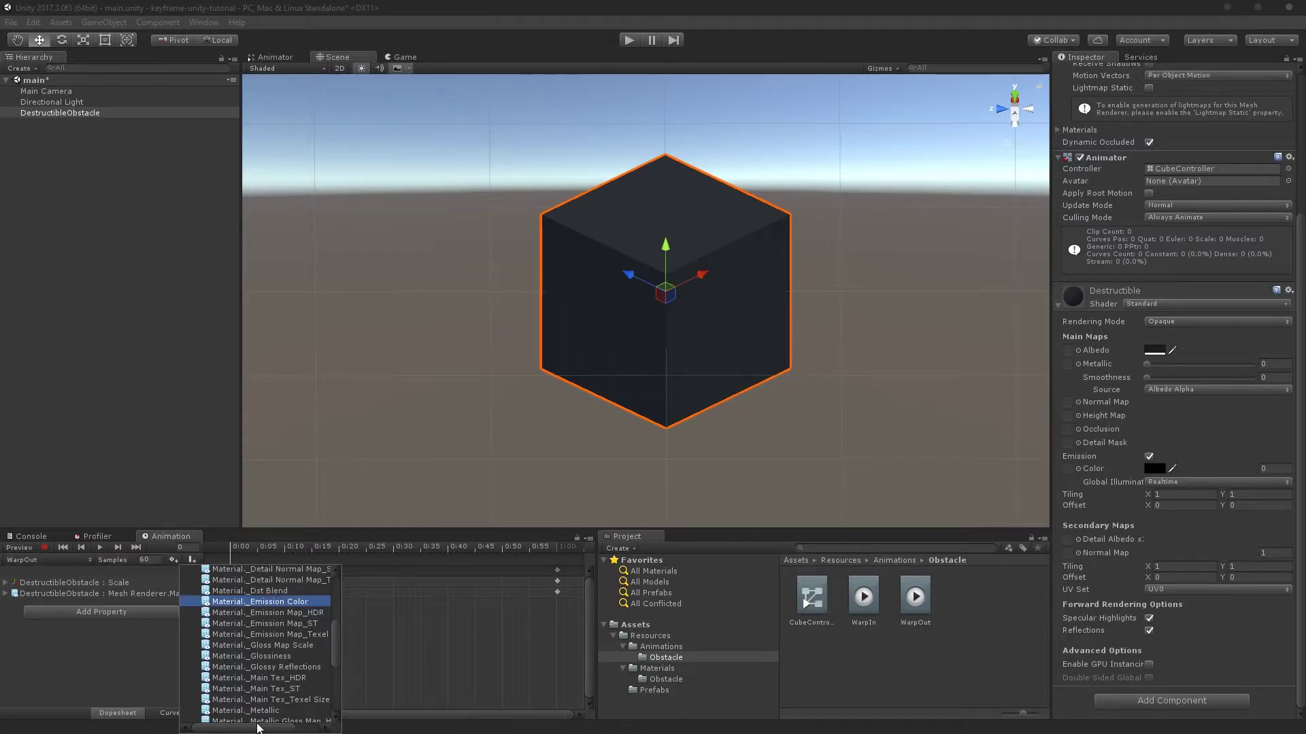
click(325, 602)
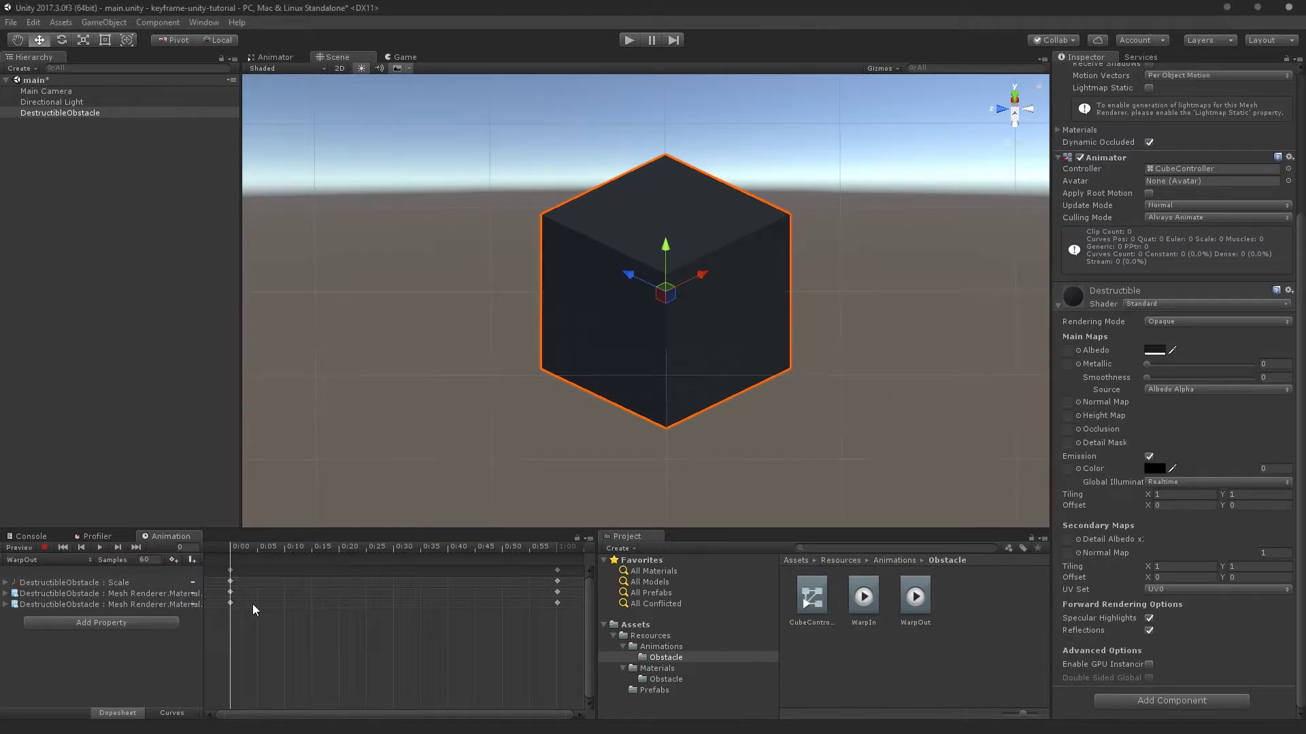
drag(204, 586, 282, 585)
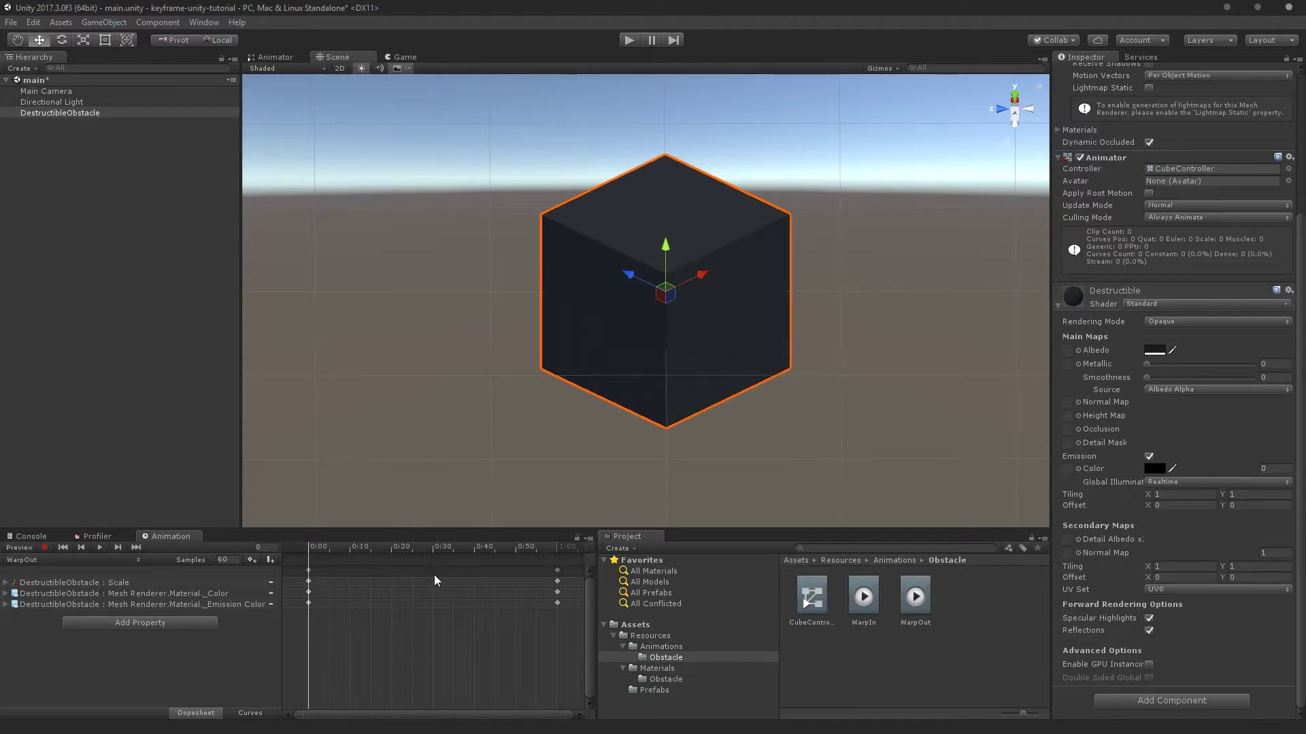
Delete the keyframes at 1:00 and return the playhead to frame 0
drag(557, 631, 528, 550)
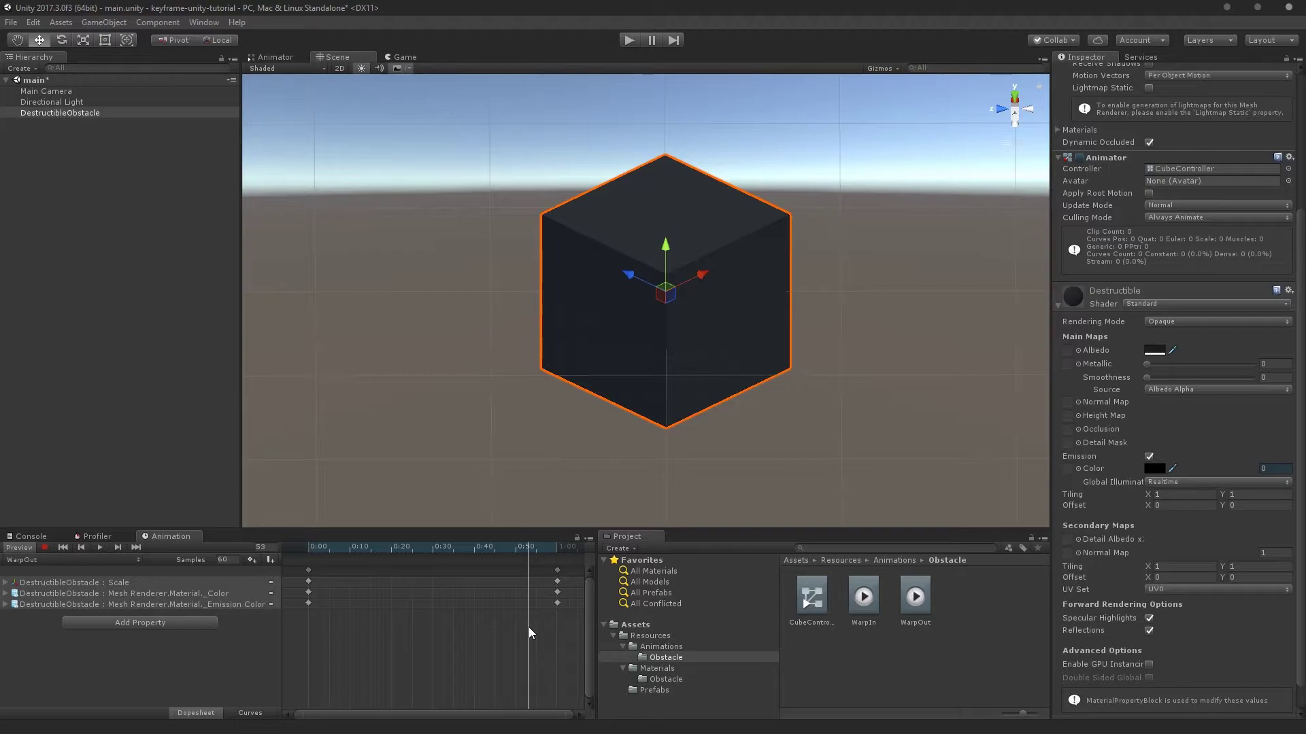
click(529, 627)
click(558, 571)
key(Delete)
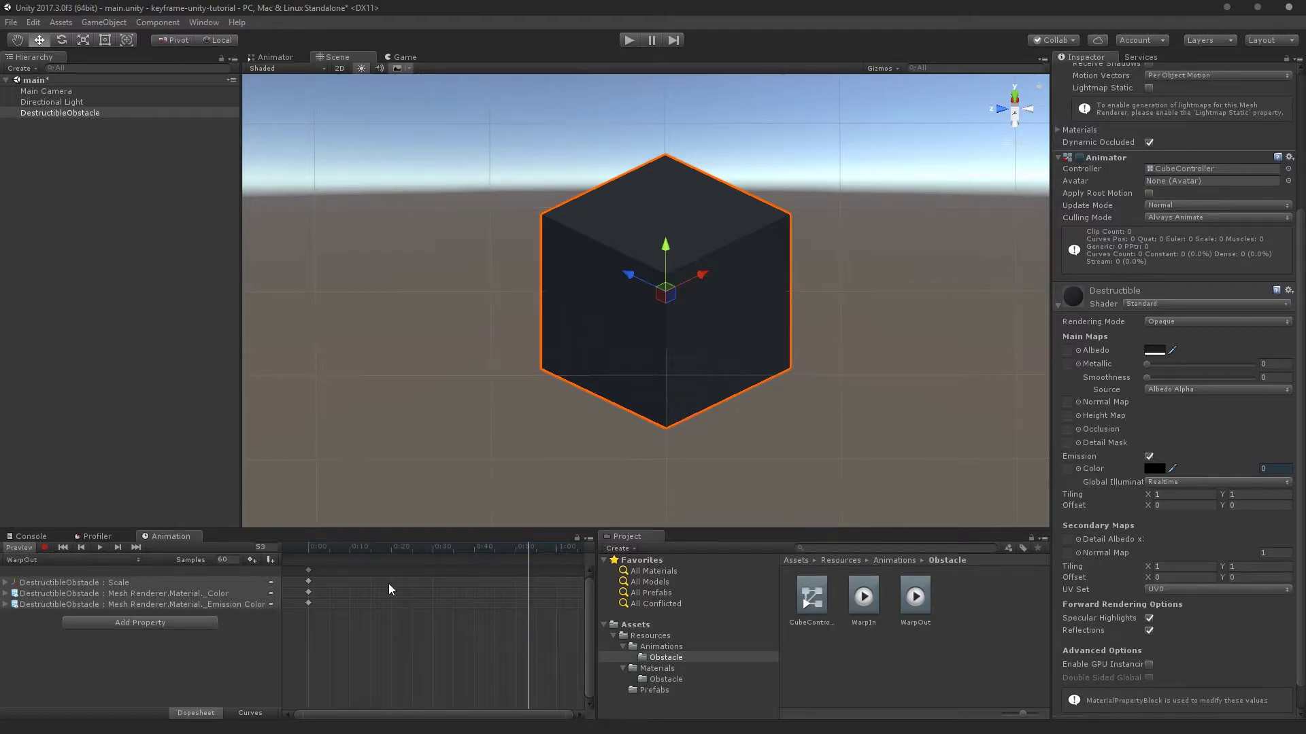
drag(357, 550, 292, 552)
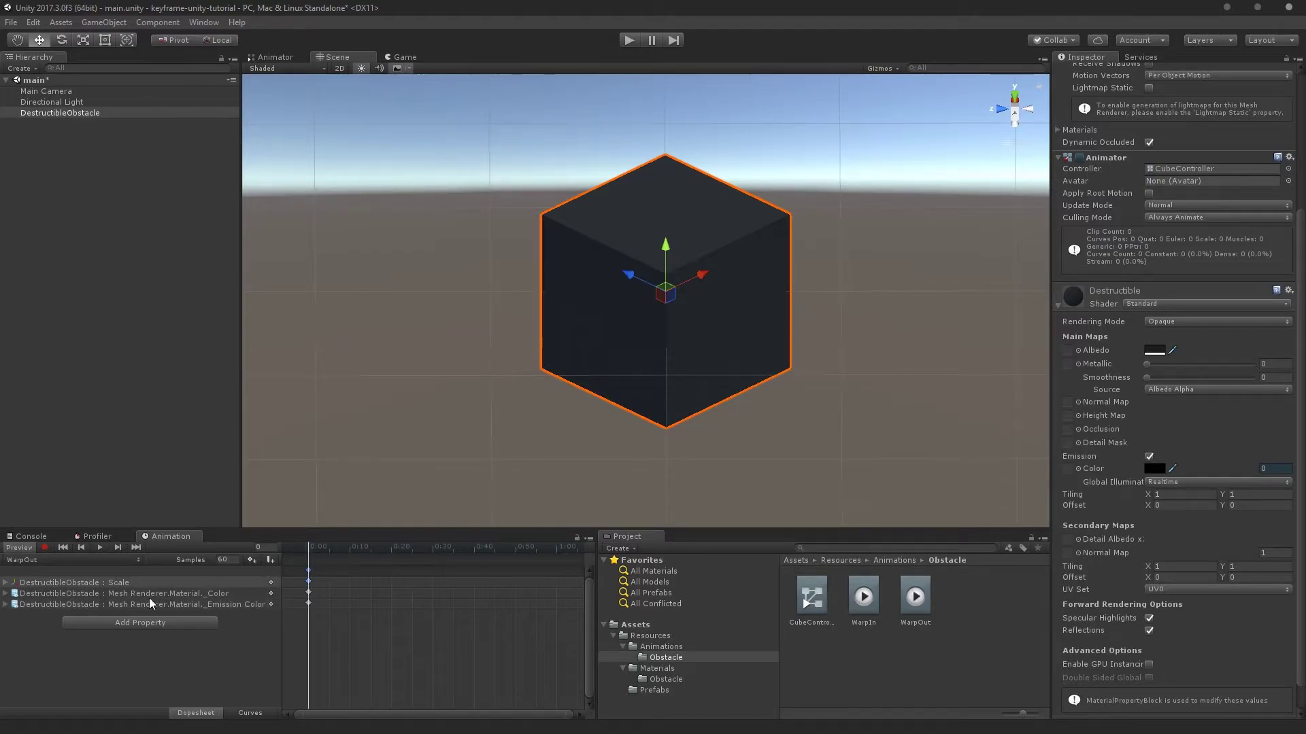
Expand the Scale, Color and Emission Color tracks to check their channel values
click(9, 584)
click(5, 583)
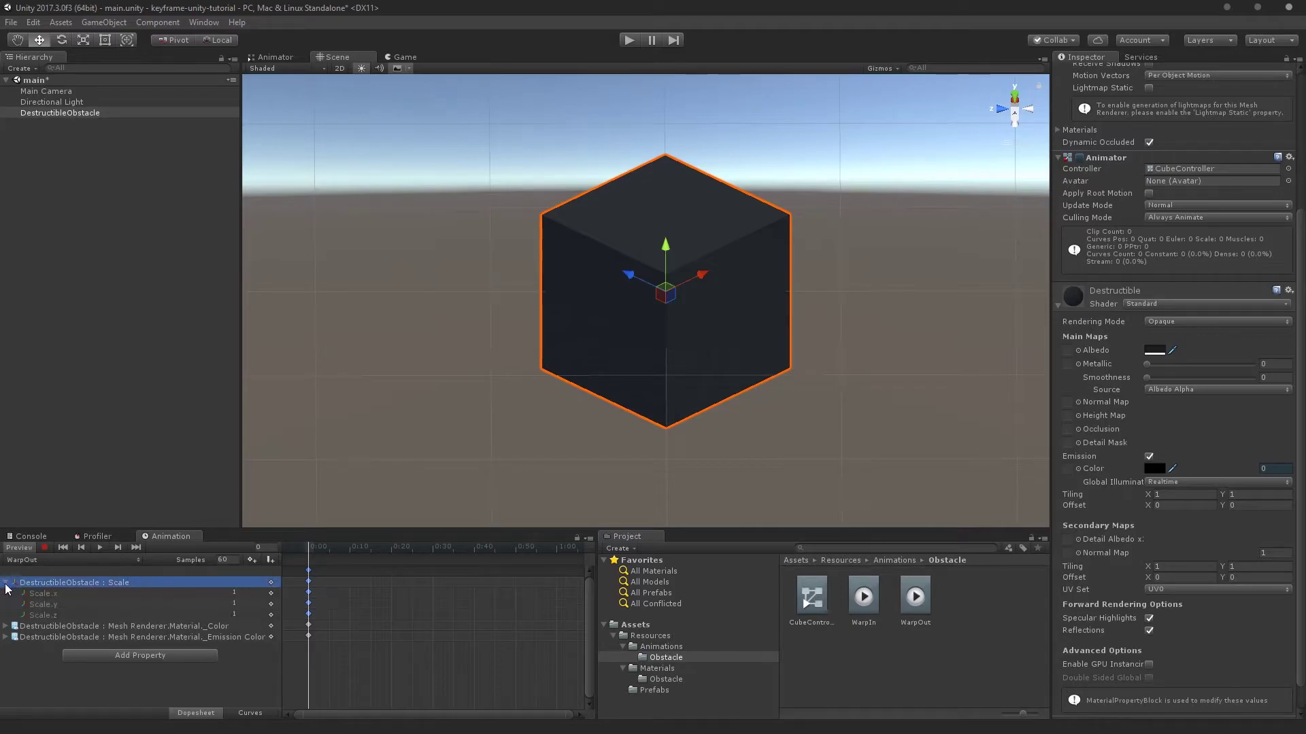
click(9, 627)
click(8, 627)
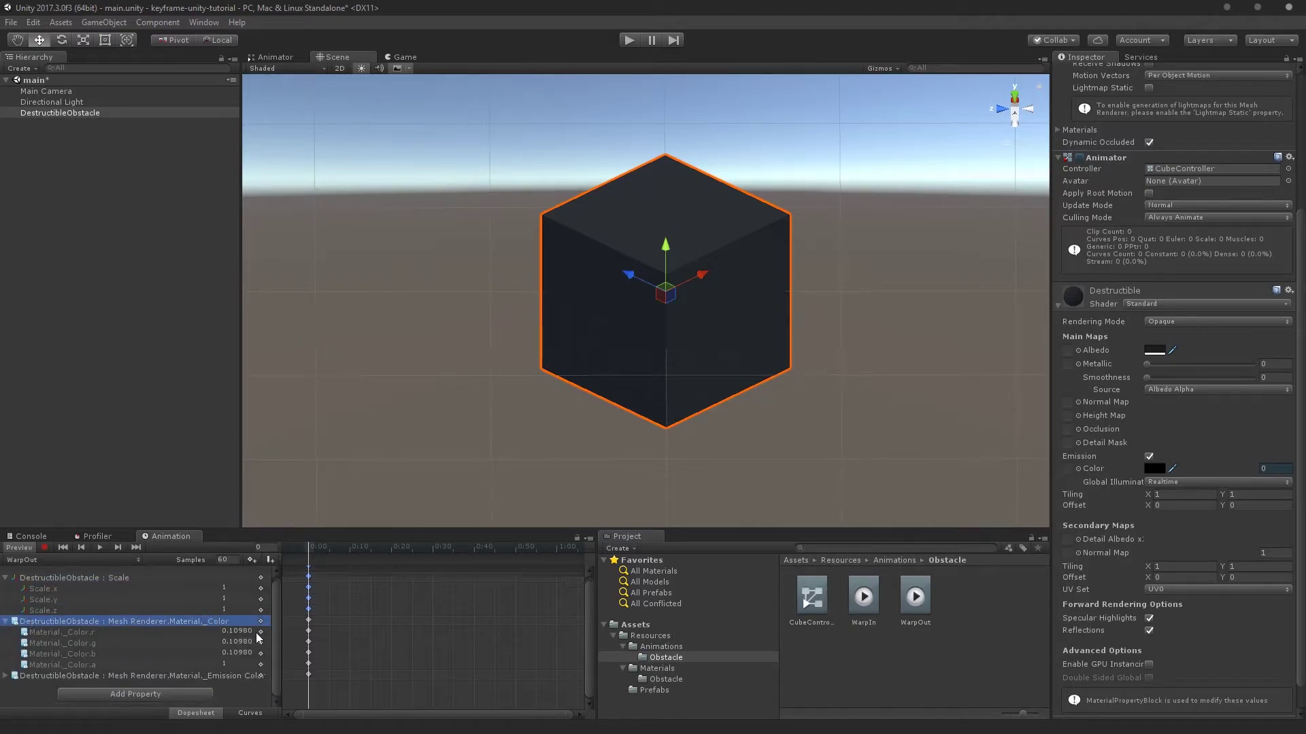
click(6, 676)
click(5, 676)
scroll(195, 647, down, 2)
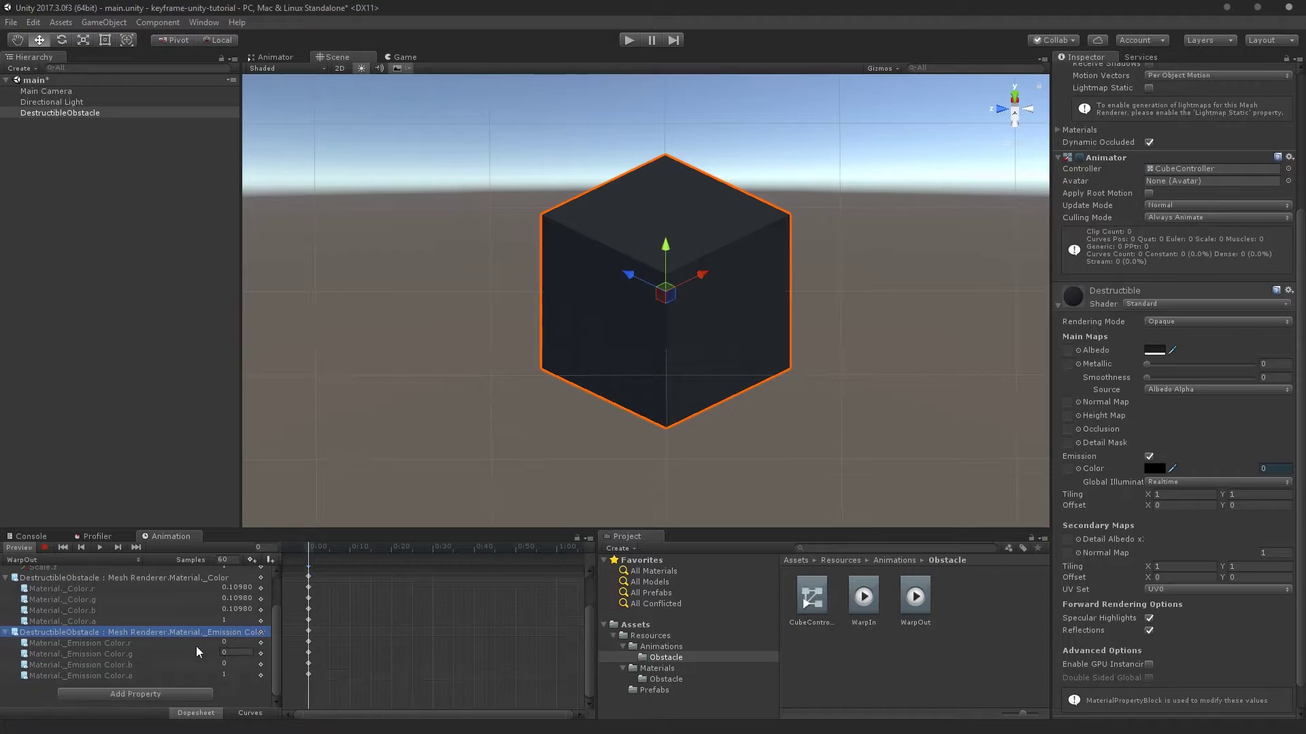
click(225, 664)
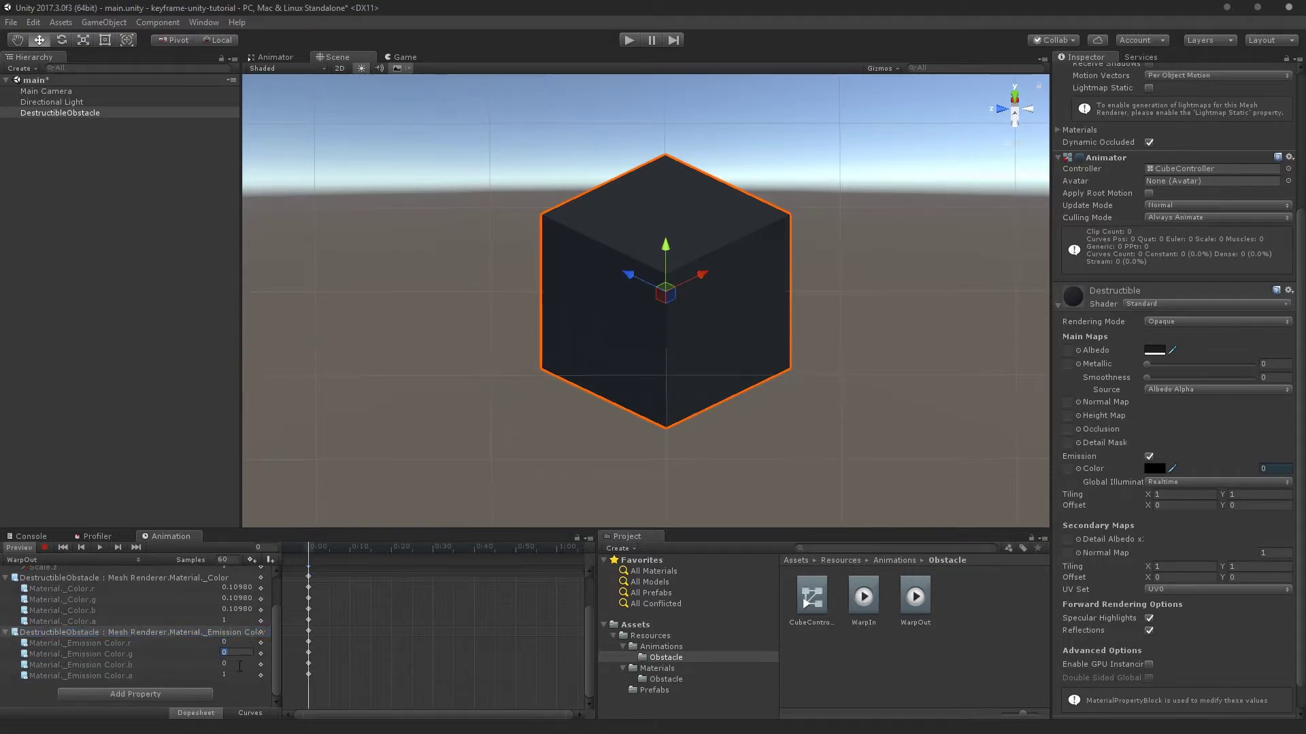
click(242, 643)
Scrub the WarpOut playhead to frame 7, zooming the dopesheet as needed
click(374, 544)
scroll(358, 573, up, 3)
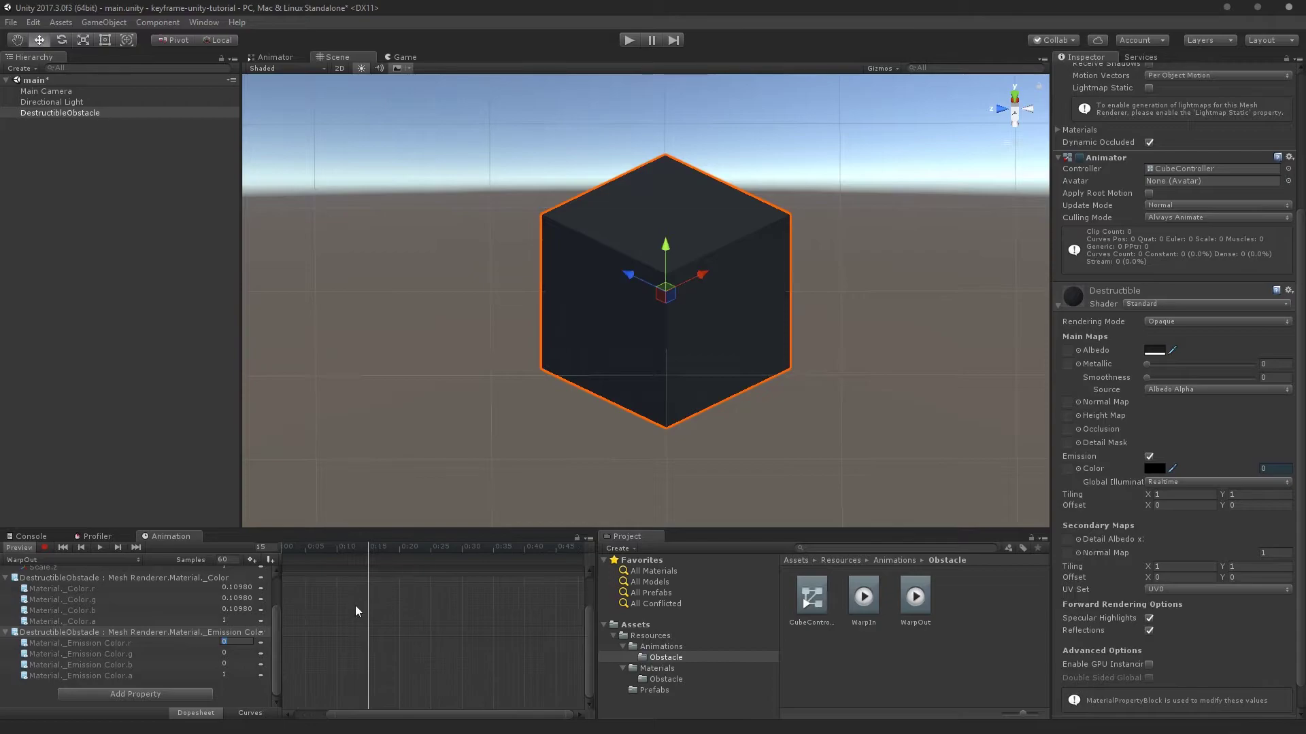
drag(360, 716, 313, 707)
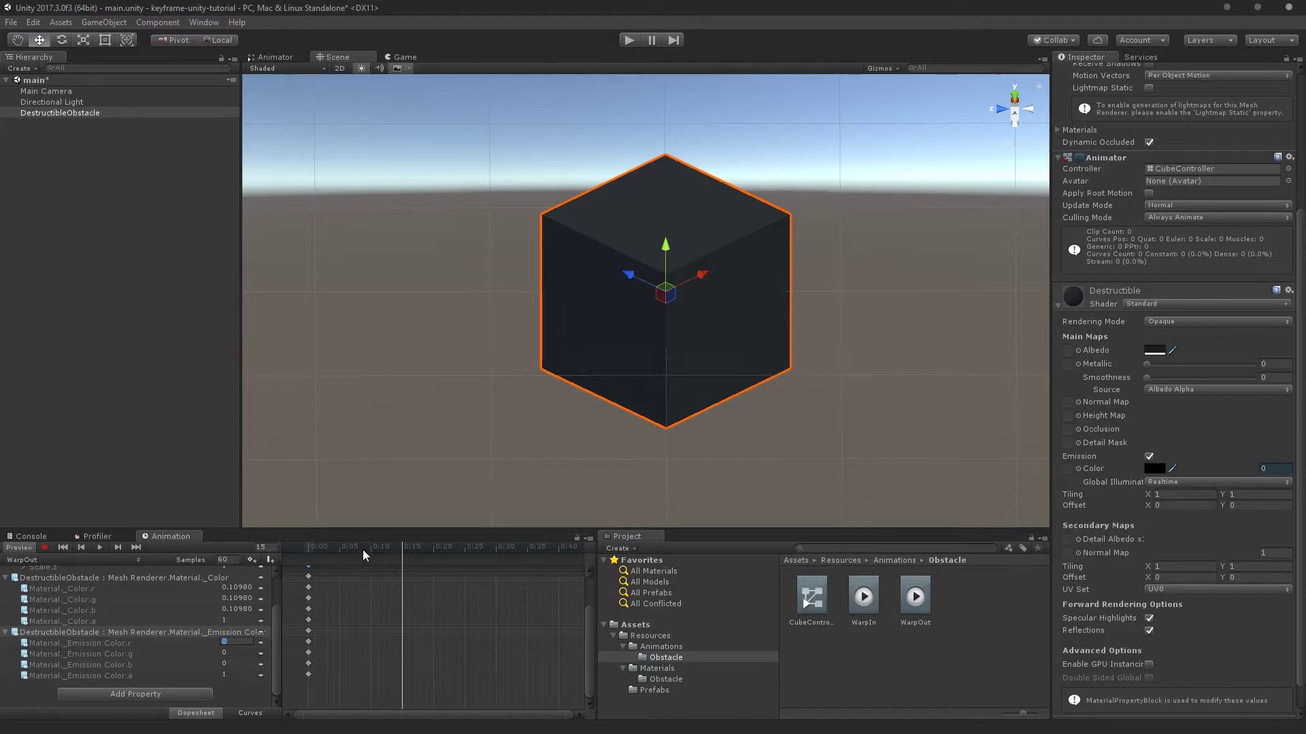
drag(361, 549, 352, 548)
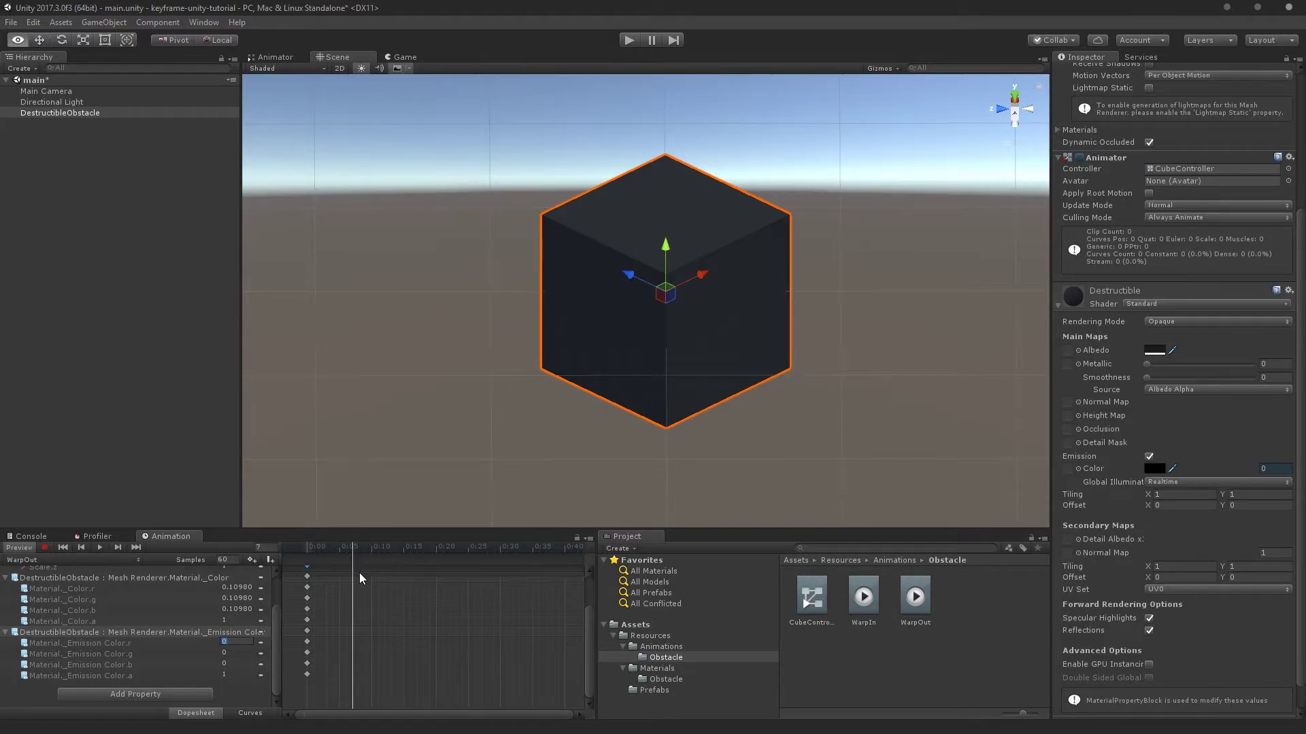
alt+scroll(364, 578, up, 2)
drag(378, 719, 364, 716)
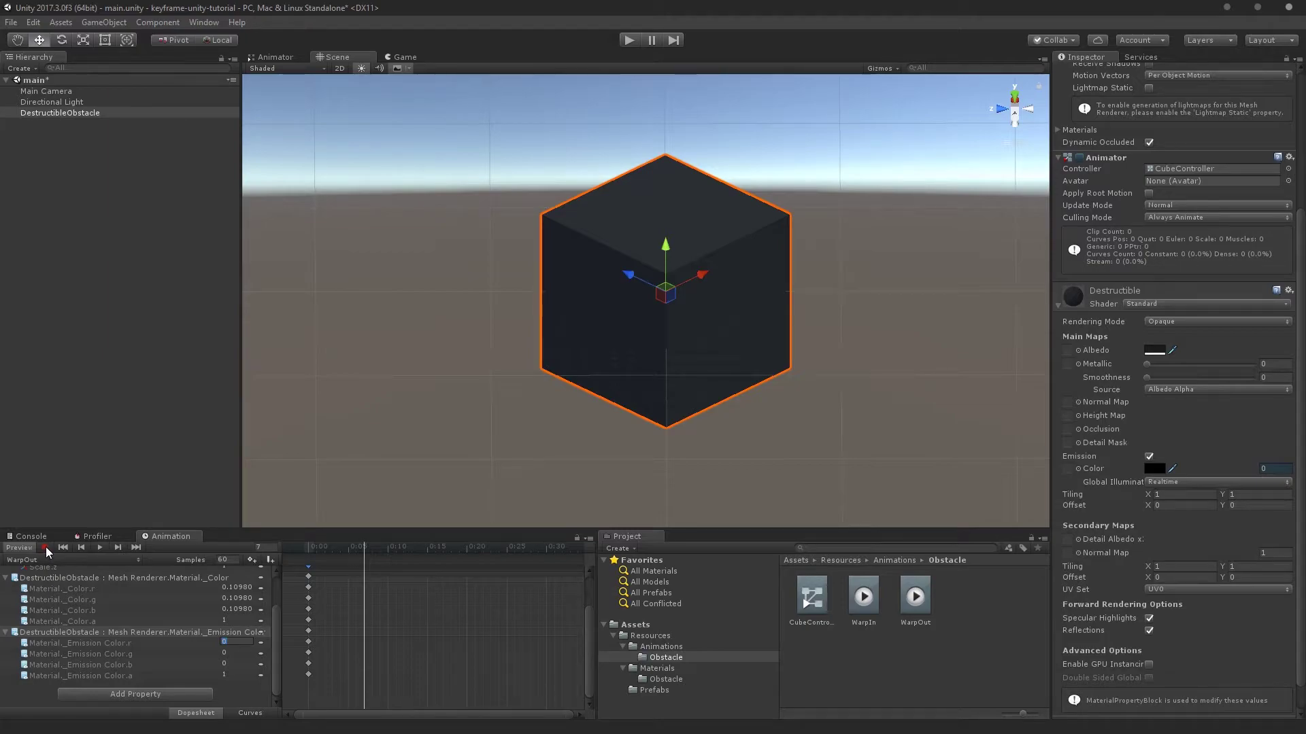
scroll(1115, 349, up, 1)
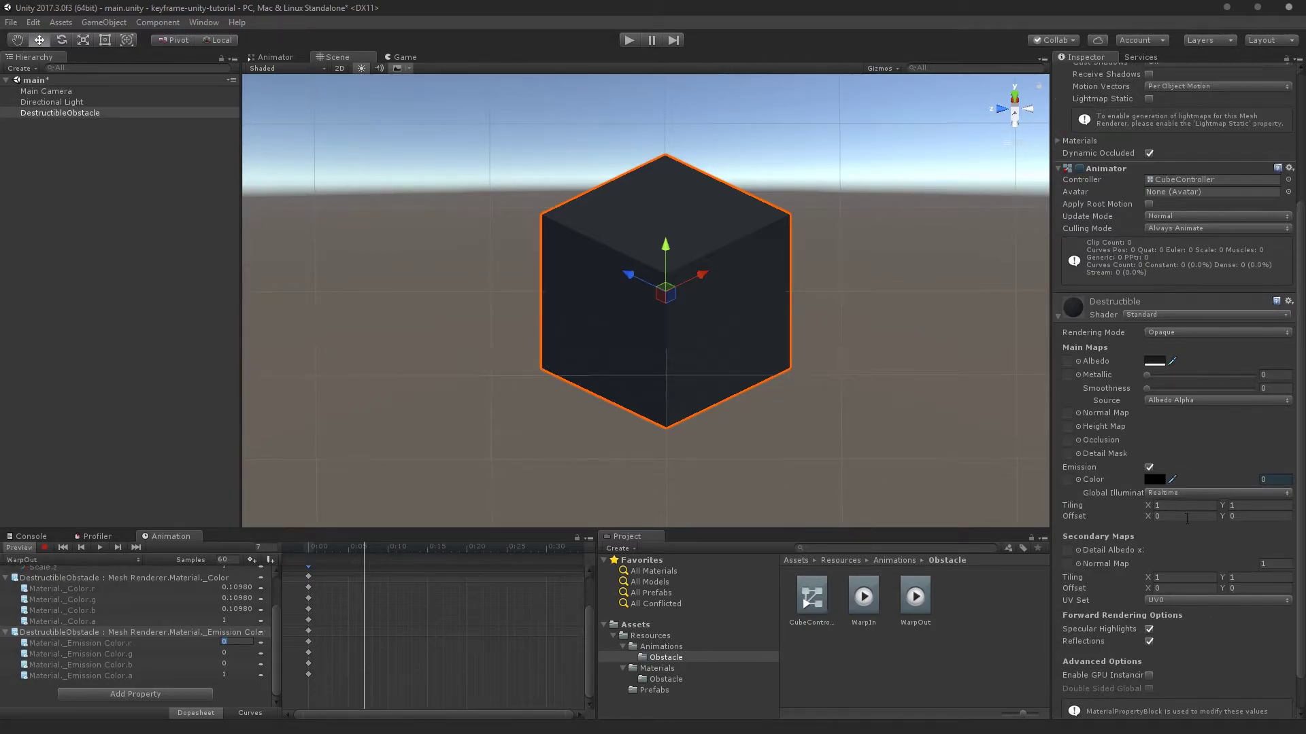
click(363, 592)
scroll(345, 650, up, 1)
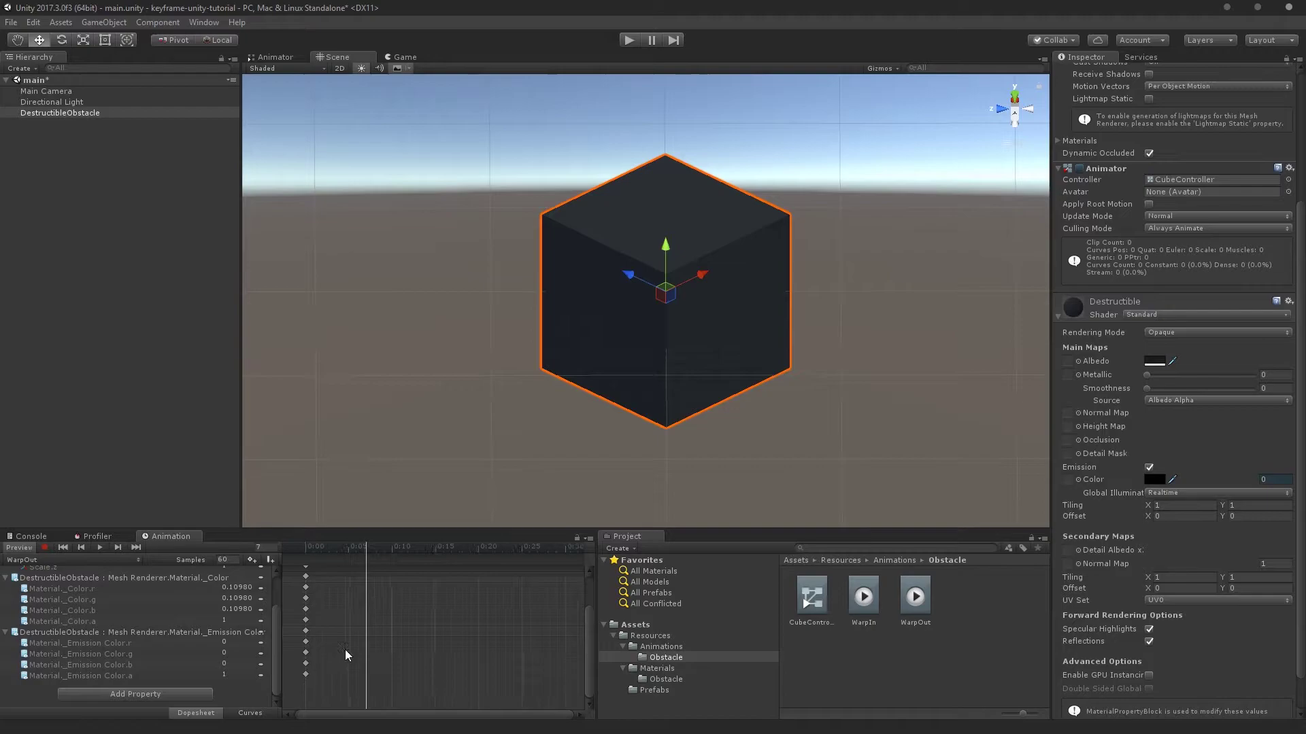
scroll(586, 637, up, 3)
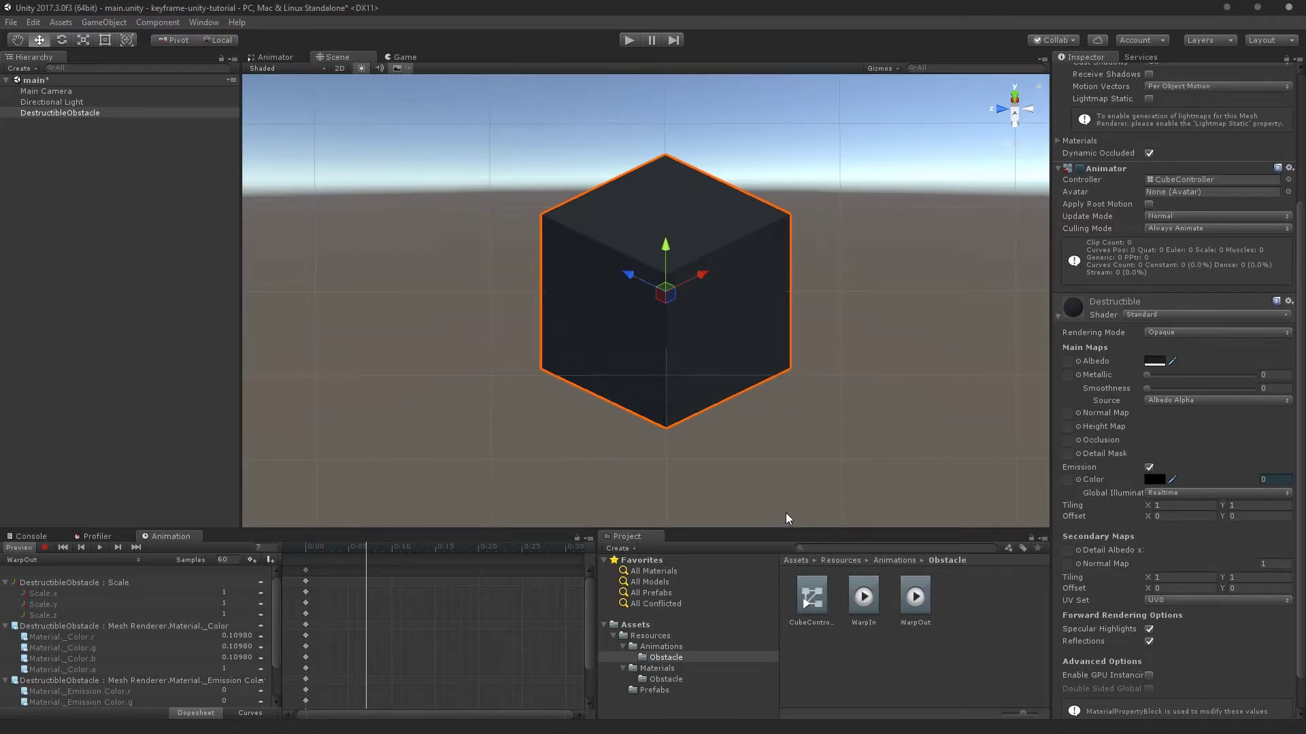
Turn on keyframe recording and set the cube's Scale X to 0.5 at frame 7
click(44, 548)
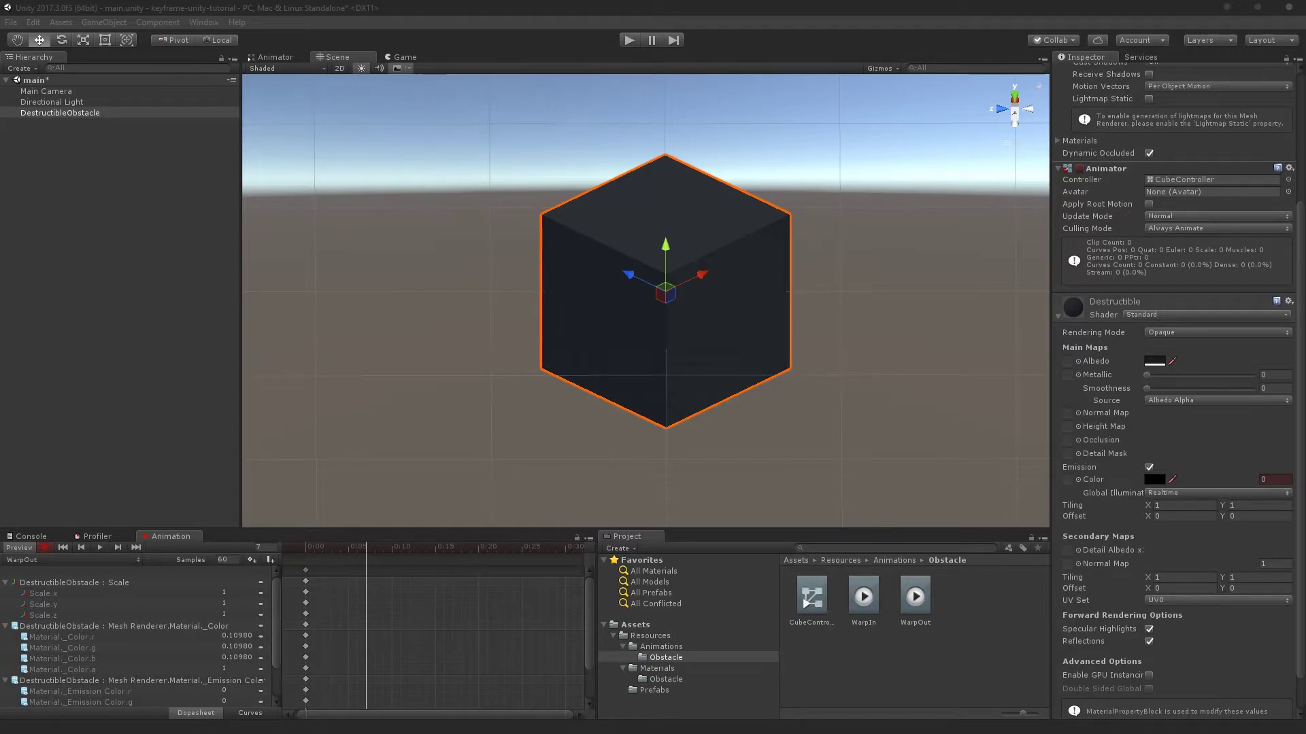
click(366, 564)
scroll(1203, 204, up, 5)
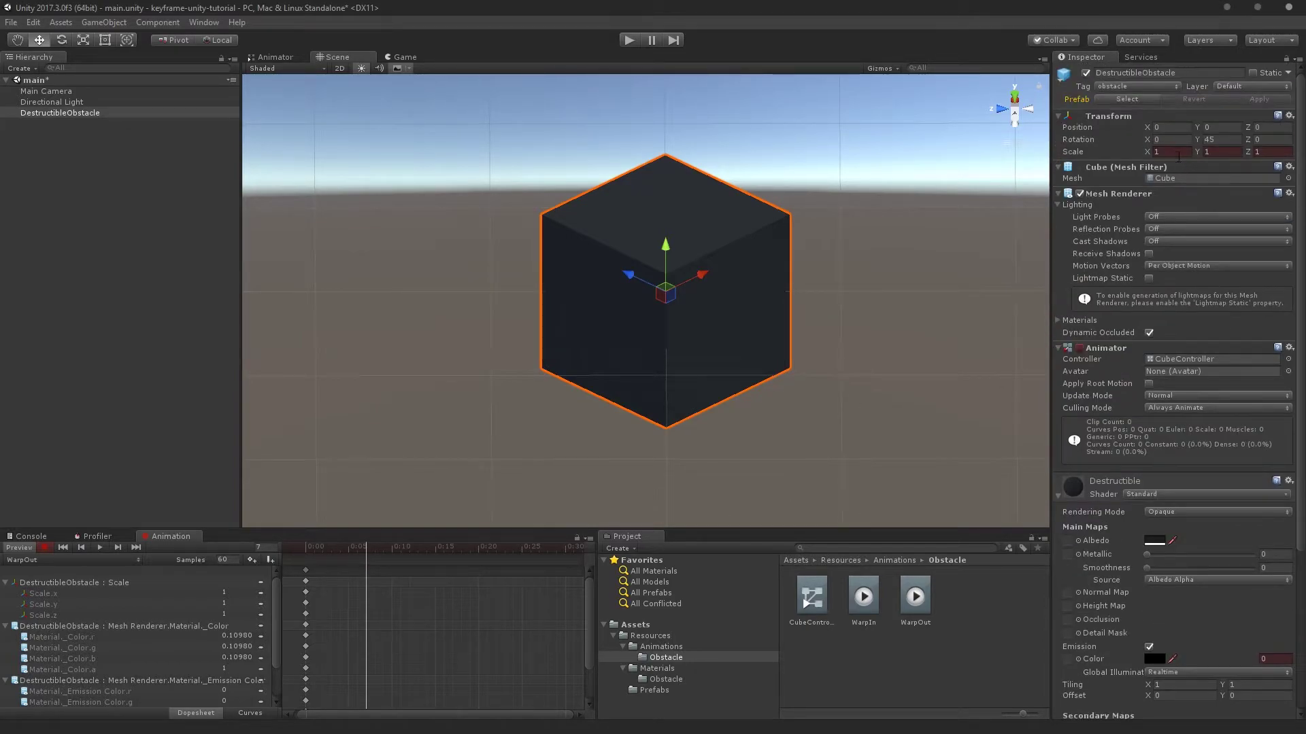
click(1178, 152)
text(0.5)
key(Return)
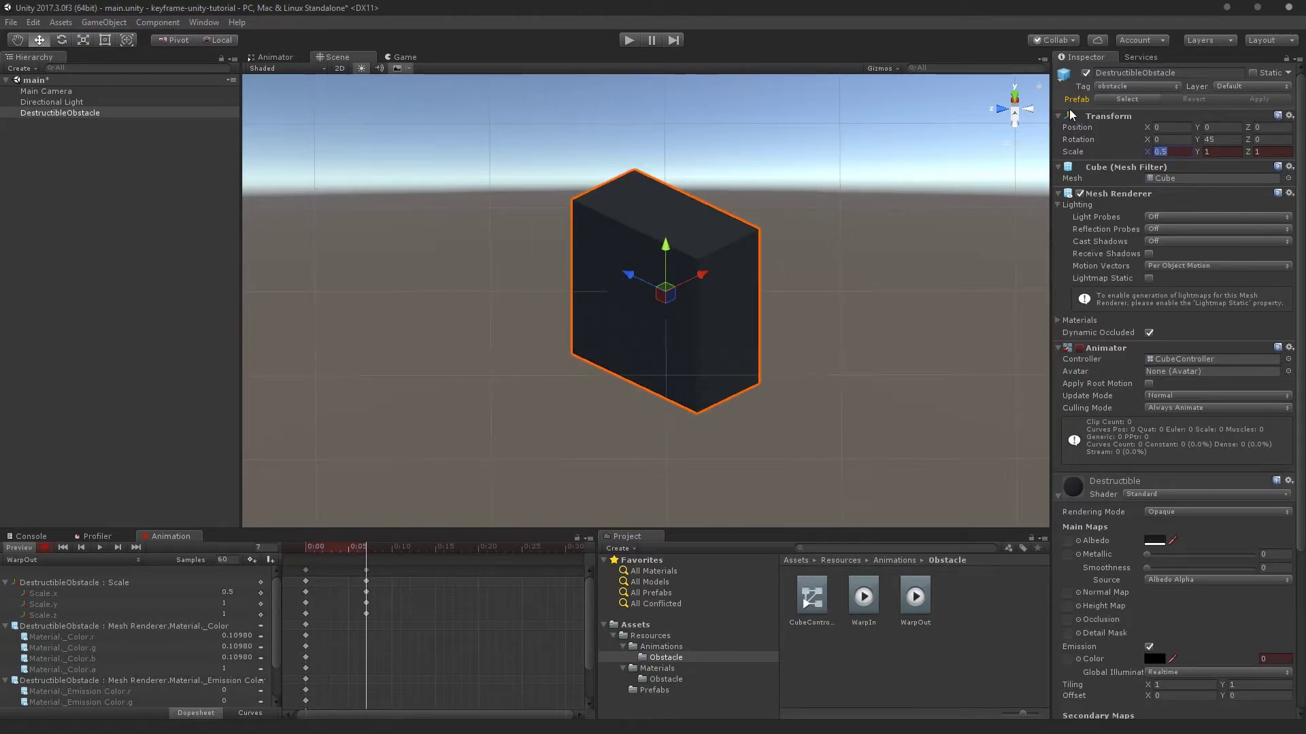
key(Tab)
text(0.5)
key(Tab)
text(0.5)
key(Return)
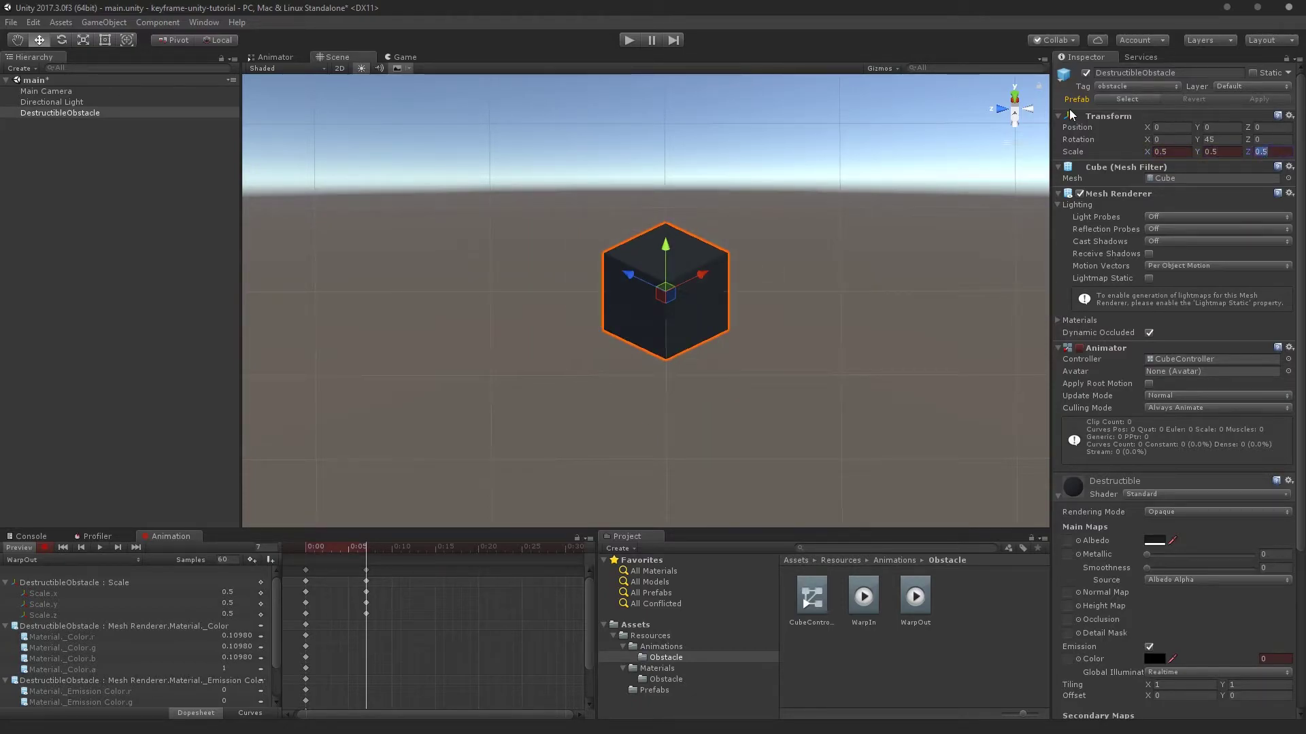
Reset Scale Y and Z back to 1, then scrub the playhead back to the clip start
click(1207, 152)
text(1)
key(Return)
click(1280, 151)
text(1)
key(Return)
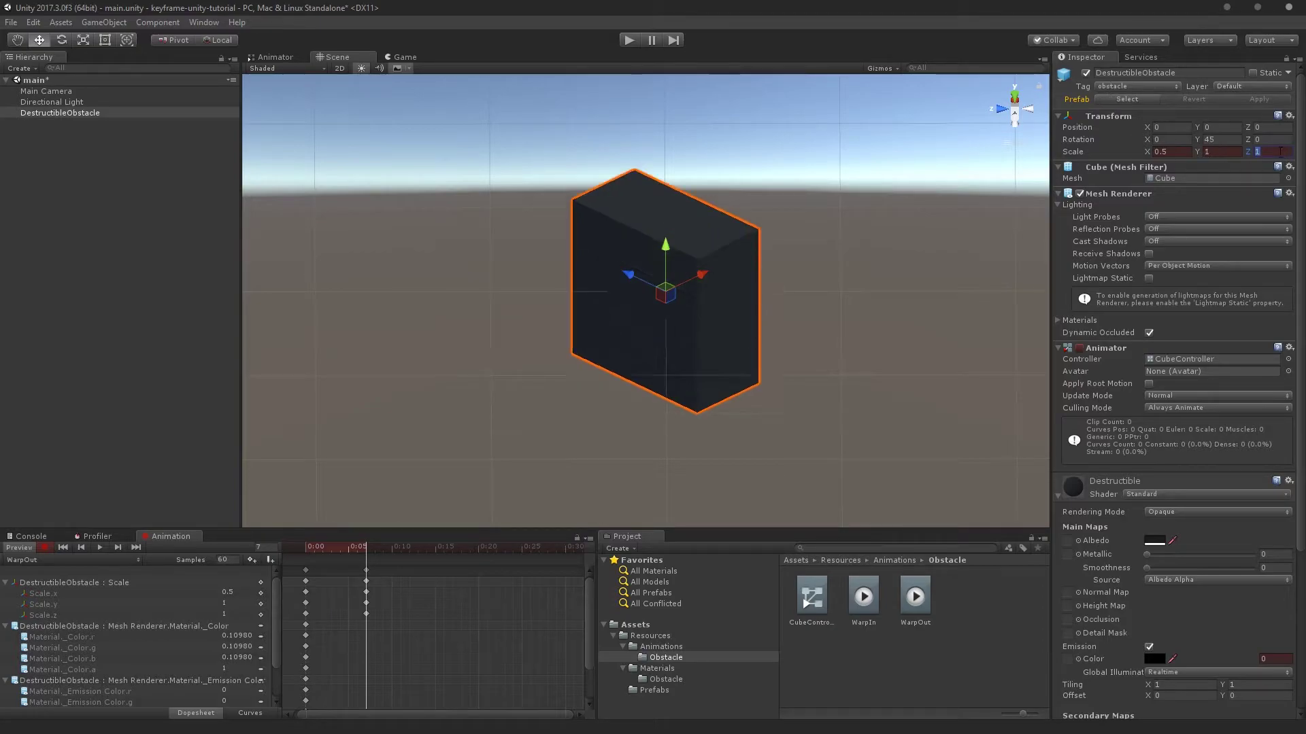
text(0.5)
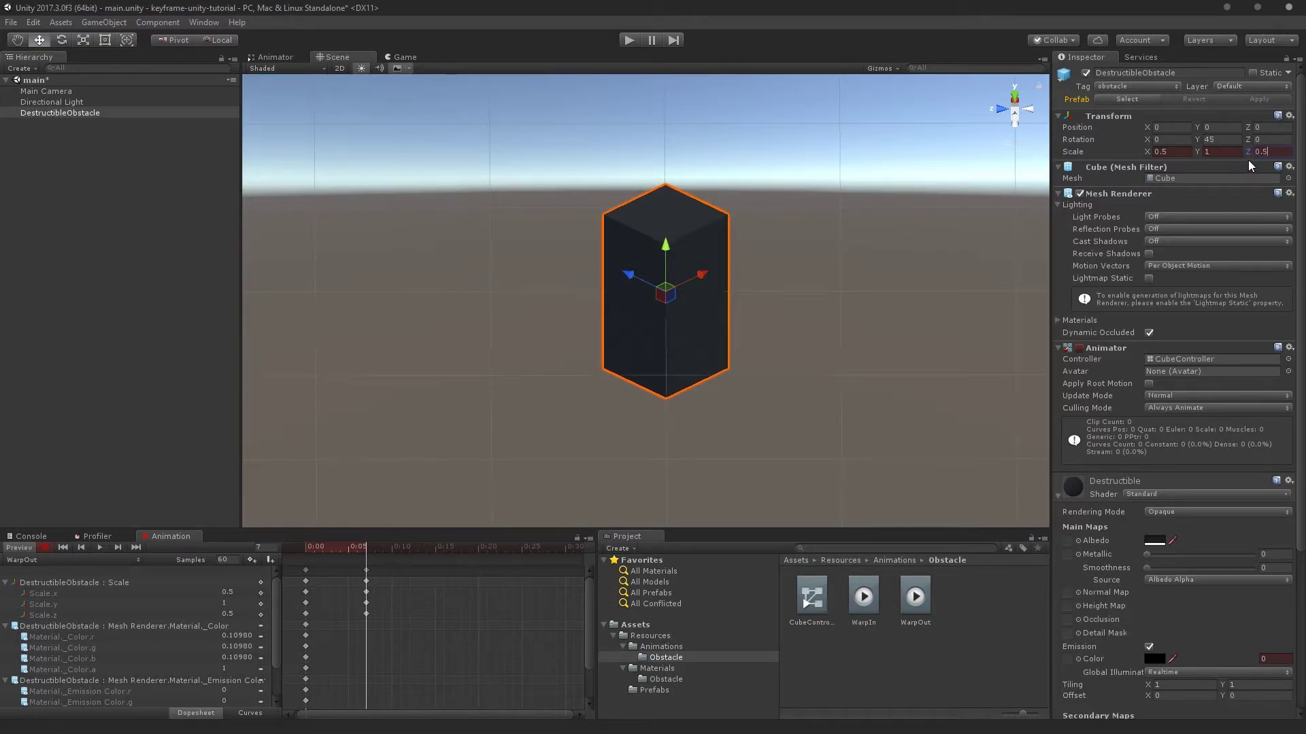
key(ctrl+z)
click(1162, 151)
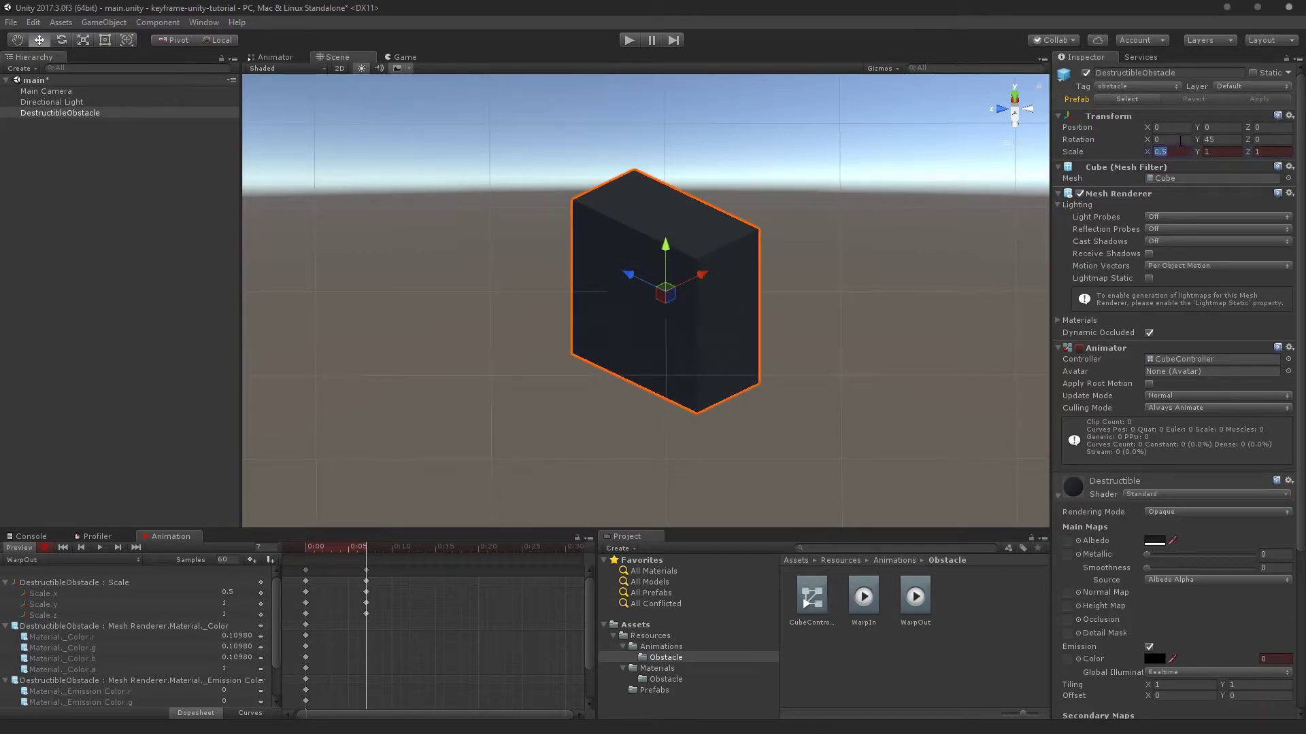
mouse_move(359, 549)
mouse_down()
mouse_move(310, 548)
mouse_move(366, 554)
mouse_up()
Key the material's Albedo colour to pure white at frame 7
scroll(354, 636, down, 1)
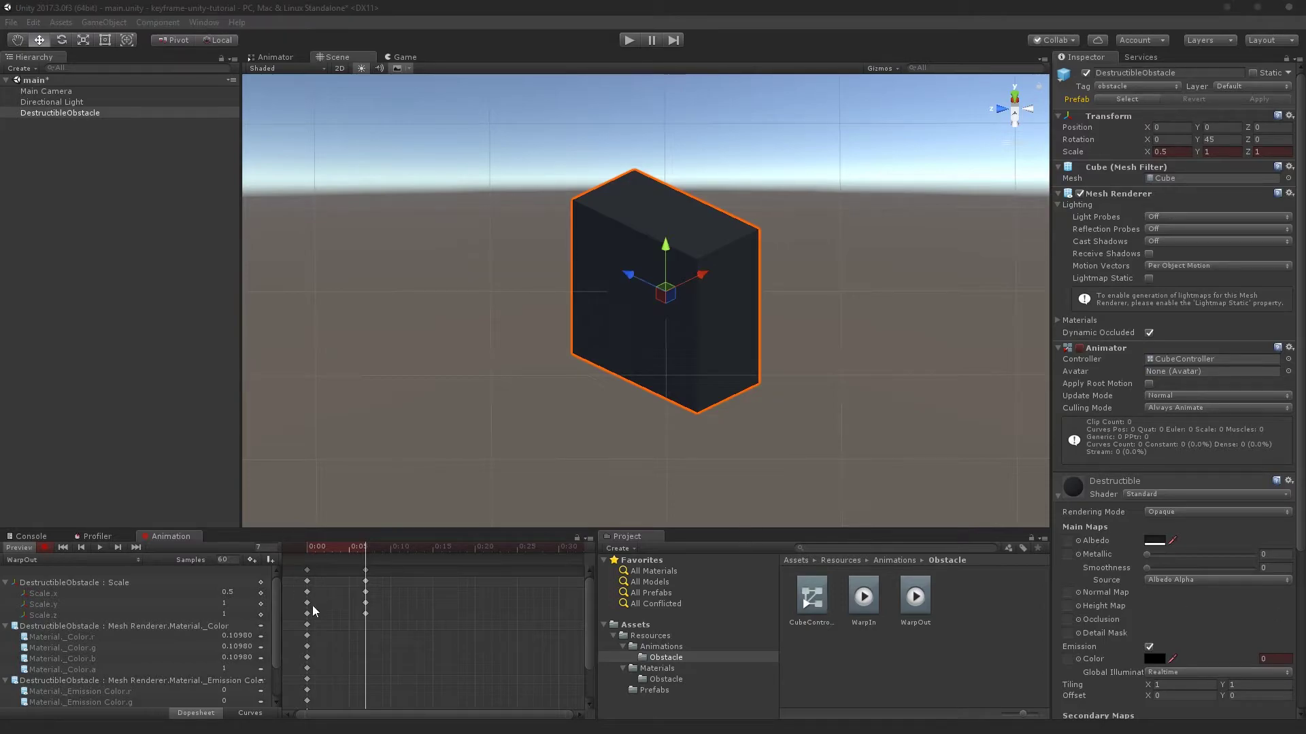
scroll(377, 602, down, 1)
scroll(1156, 422, down, 4)
click(1154, 378)
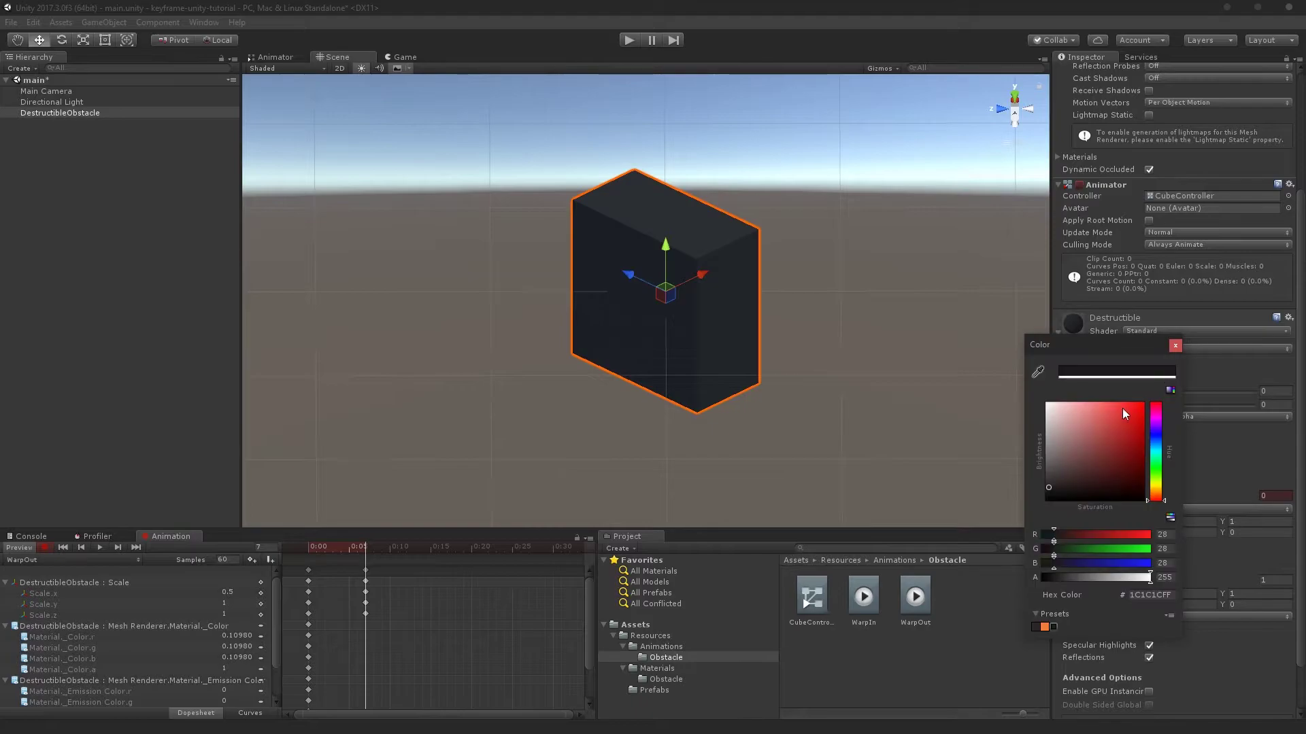
drag(1096, 535, 1186, 573)
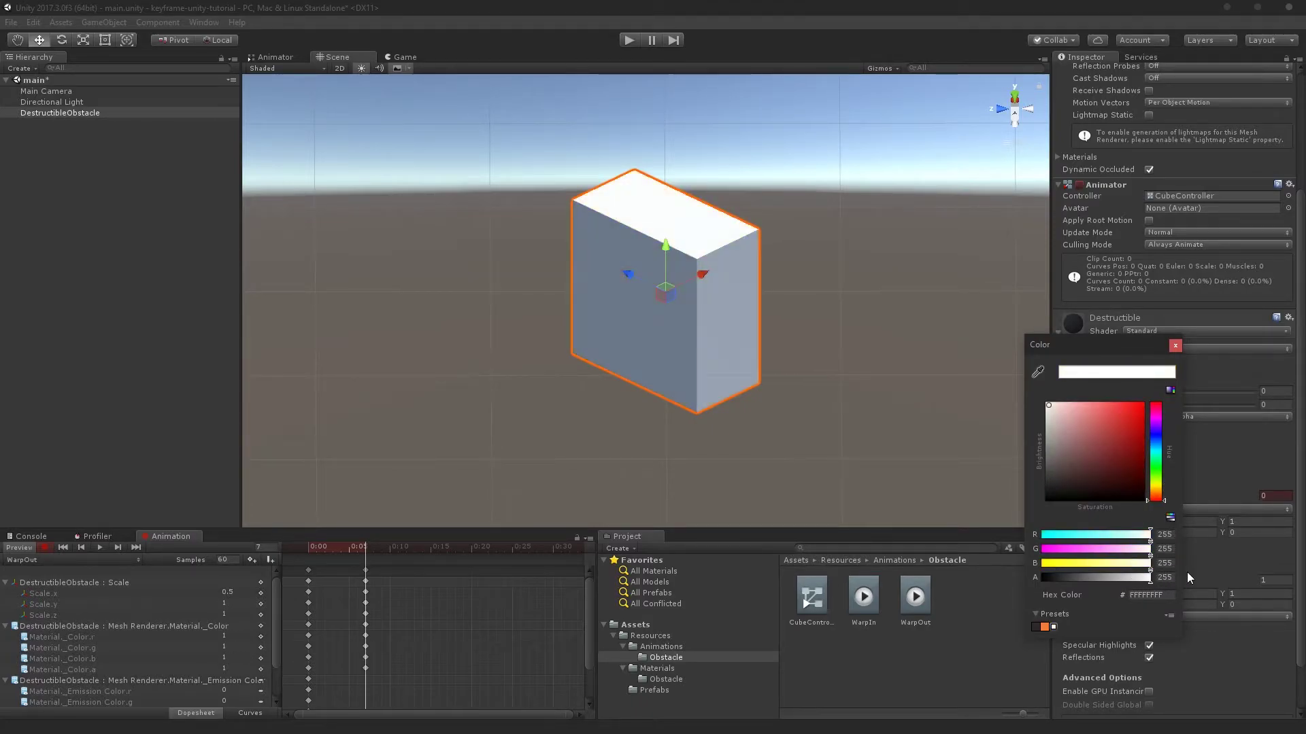
click(1175, 345)
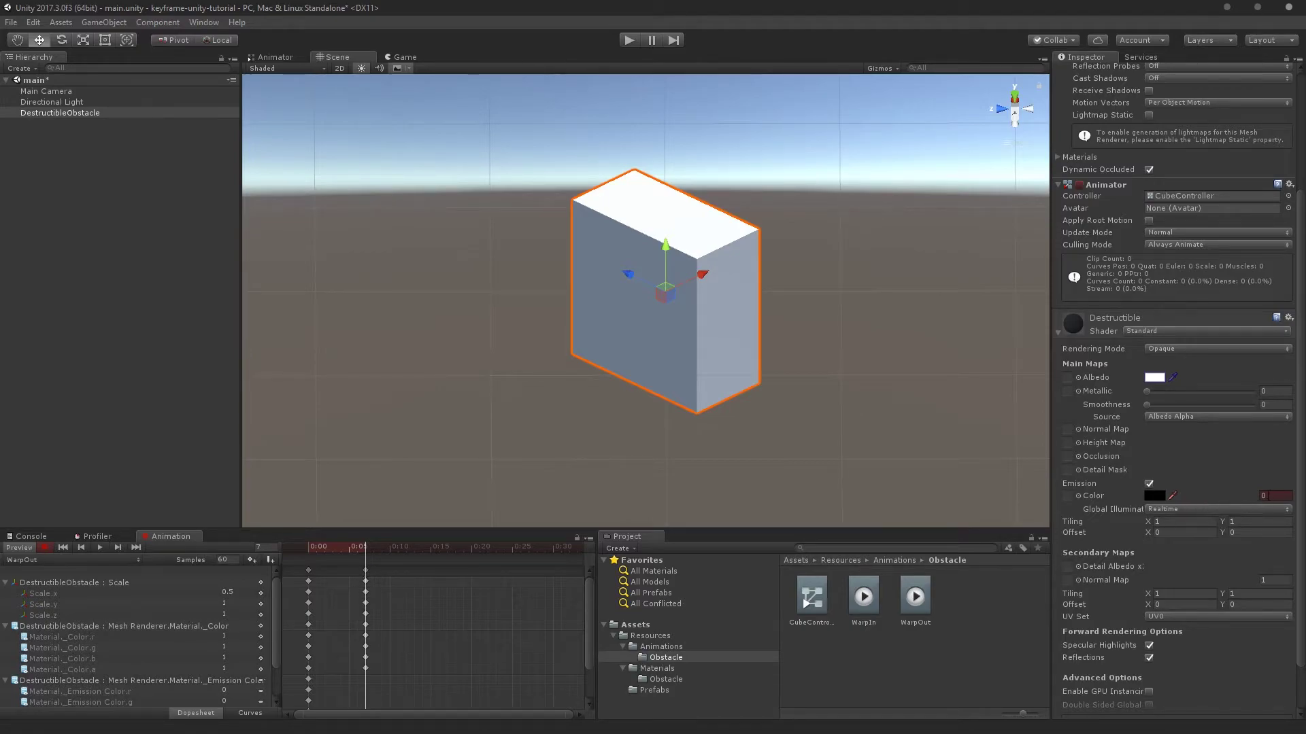
Check the Emission colour, then scrub the timeline to preview the white, squashed cube
click(1155, 496)
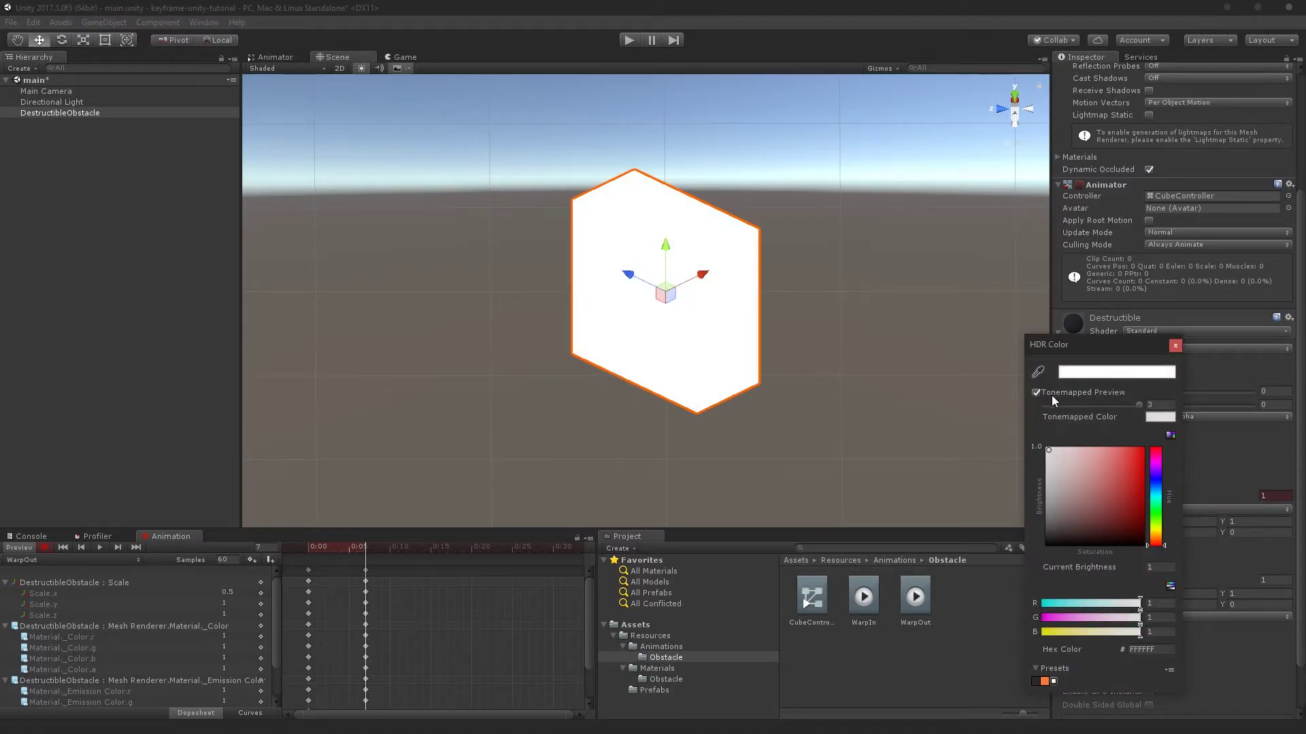
key(Escape)
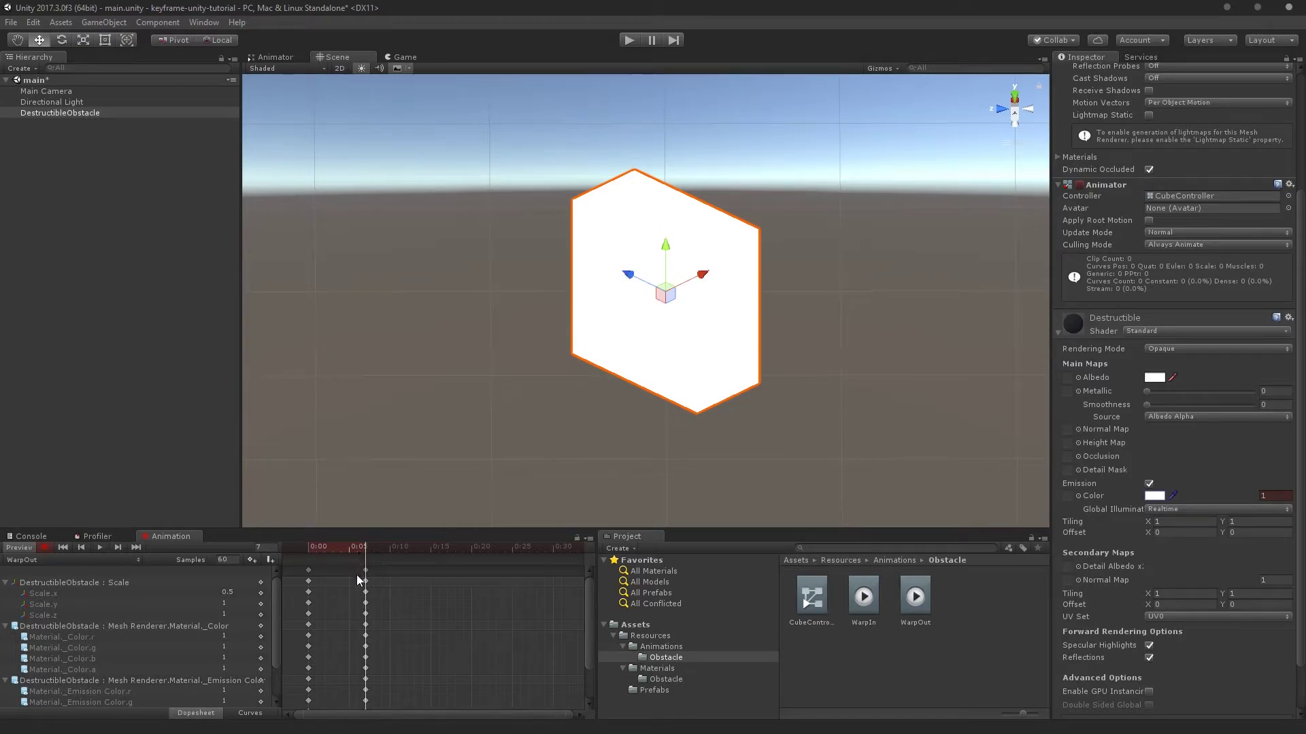
scroll(358, 553, down, 1)
mouse_move(587, 597)
mouse_down()
mouse_move(587, 659)
mouse_move(602, 583)
mouse_up()
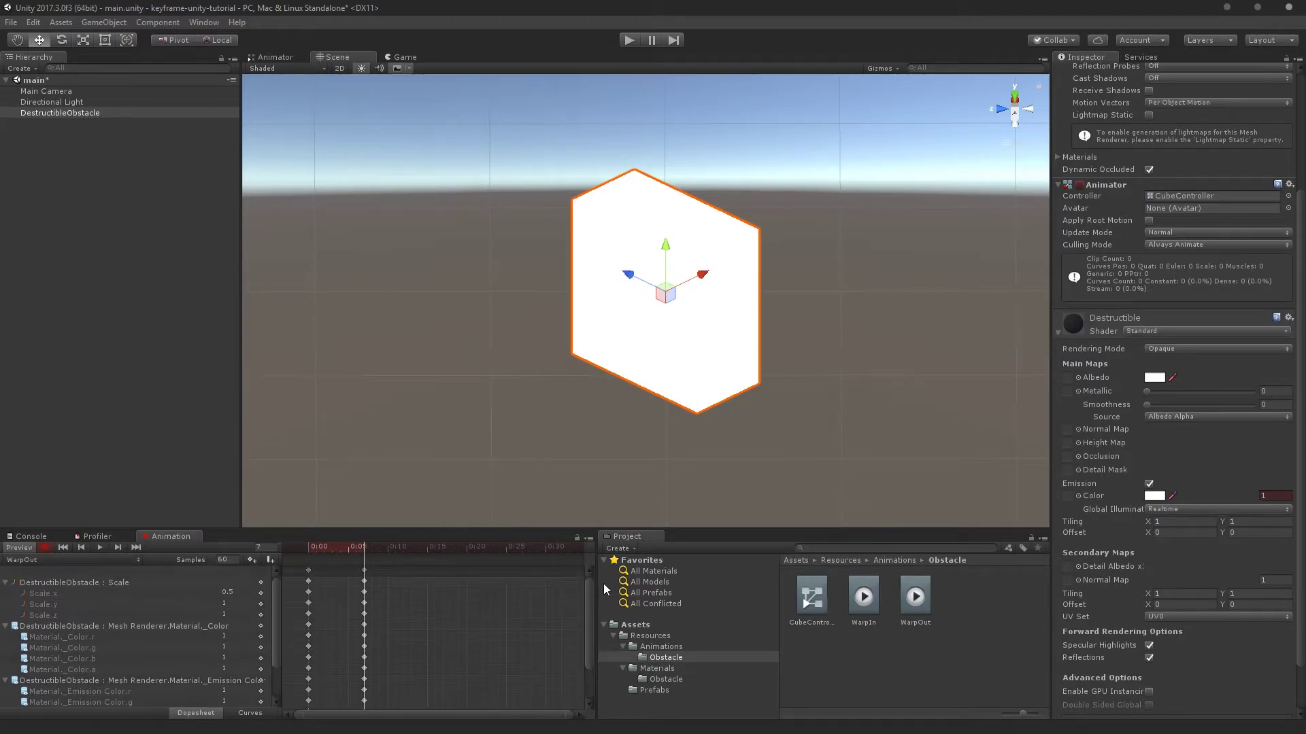
mouse_move(361, 553)
mouse_down()
mouse_move(307, 552)
mouse_move(372, 558)
mouse_up()
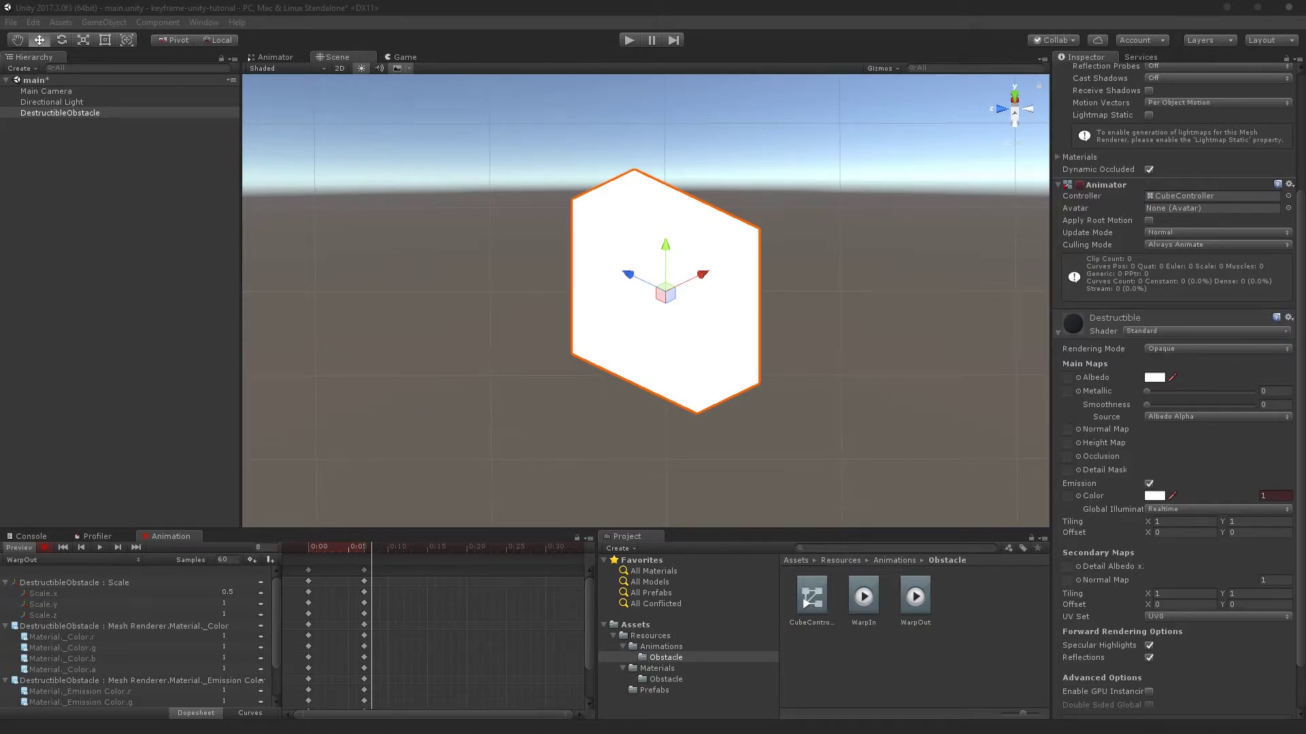
At frame 14 of WarpOut, key the cube's Scale X to 0.001
drag(394, 555, 427, 537)
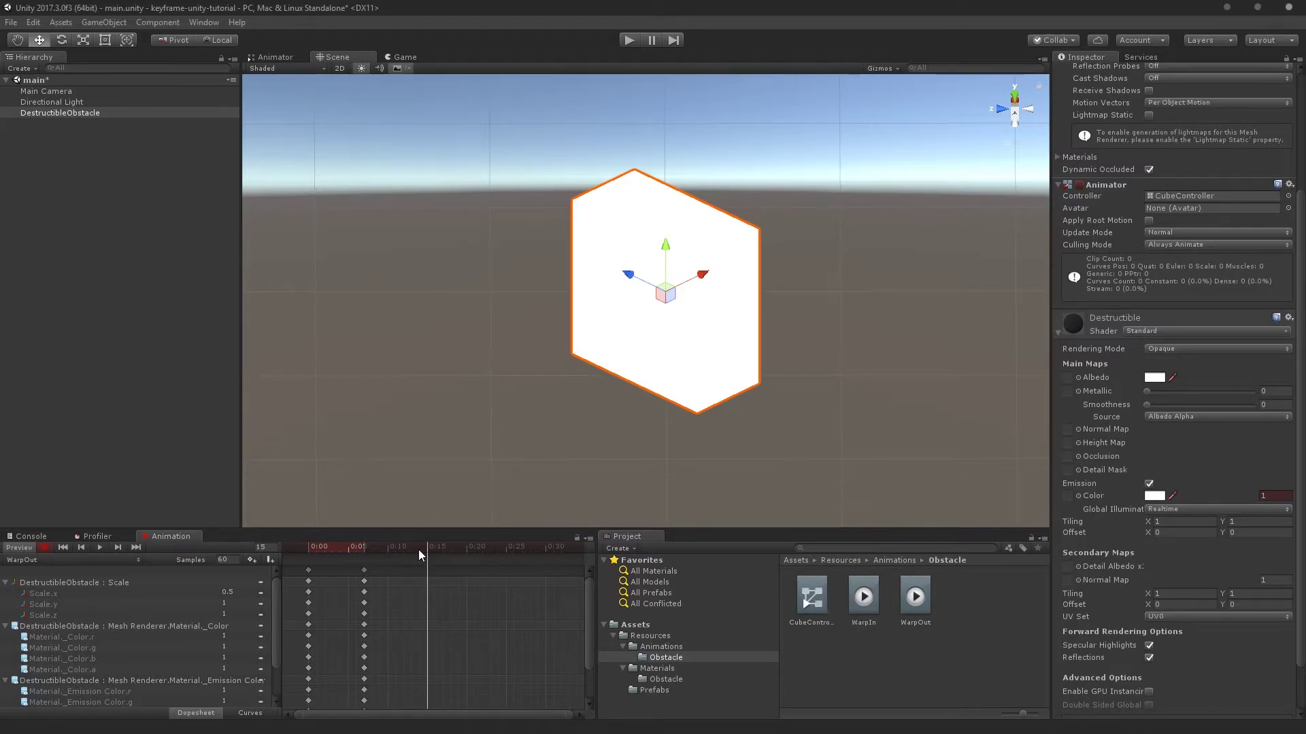
click(419, 549)
scroll(1189, 140, up, 5)
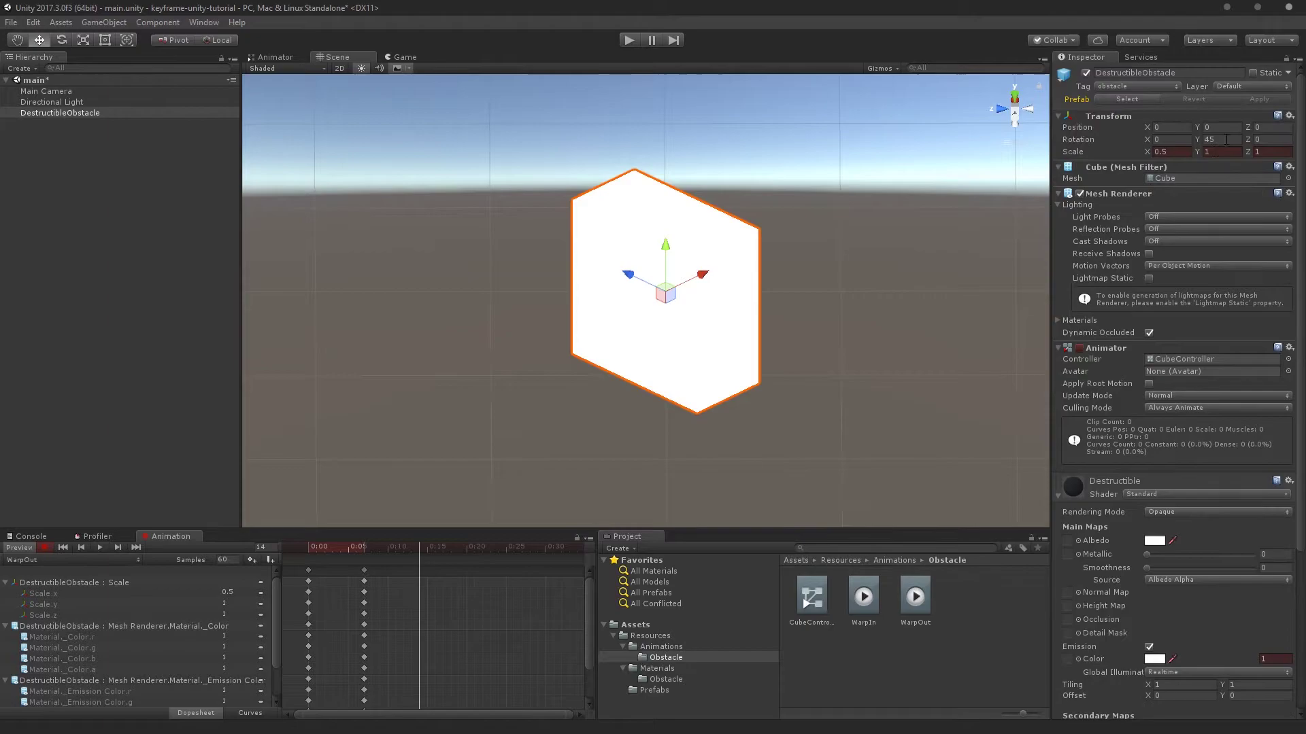
double_click(1170, 152)
text(0.001)
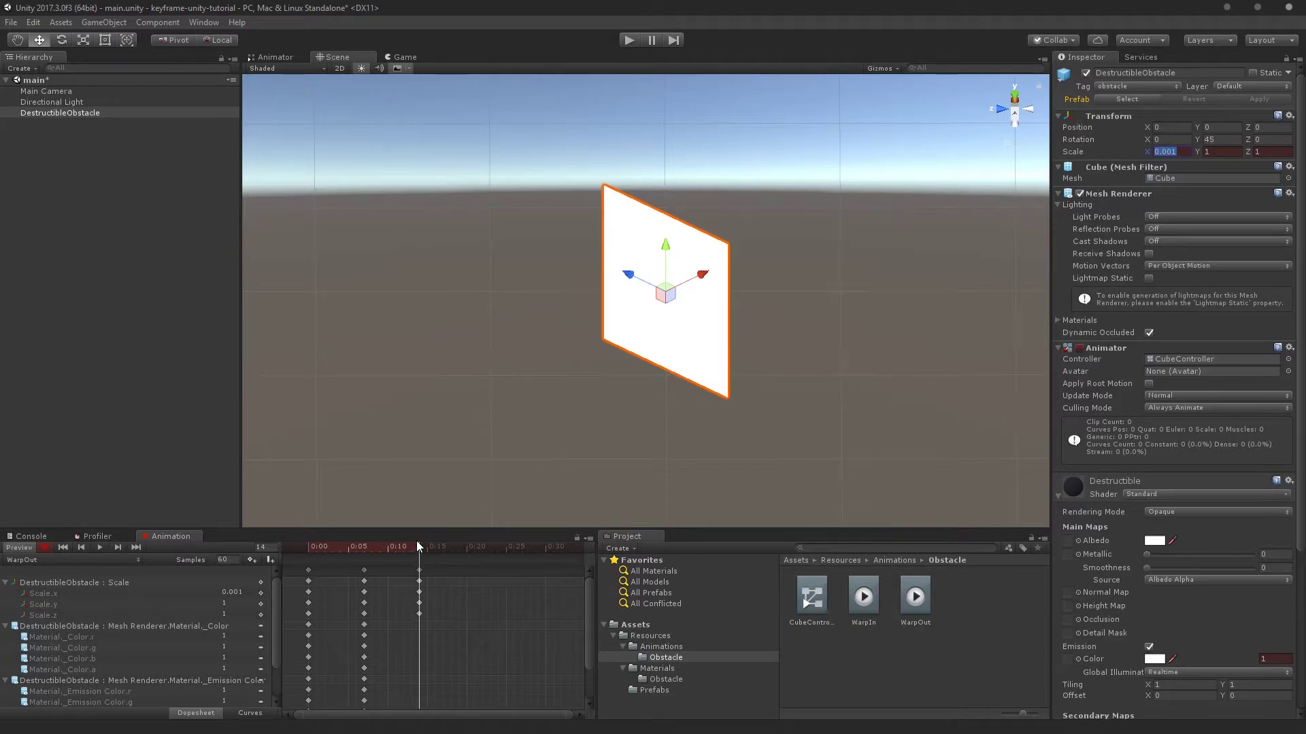
Scrub back to the start and play WarpOut to preview the squash
drag(420, 547, 309, 548)
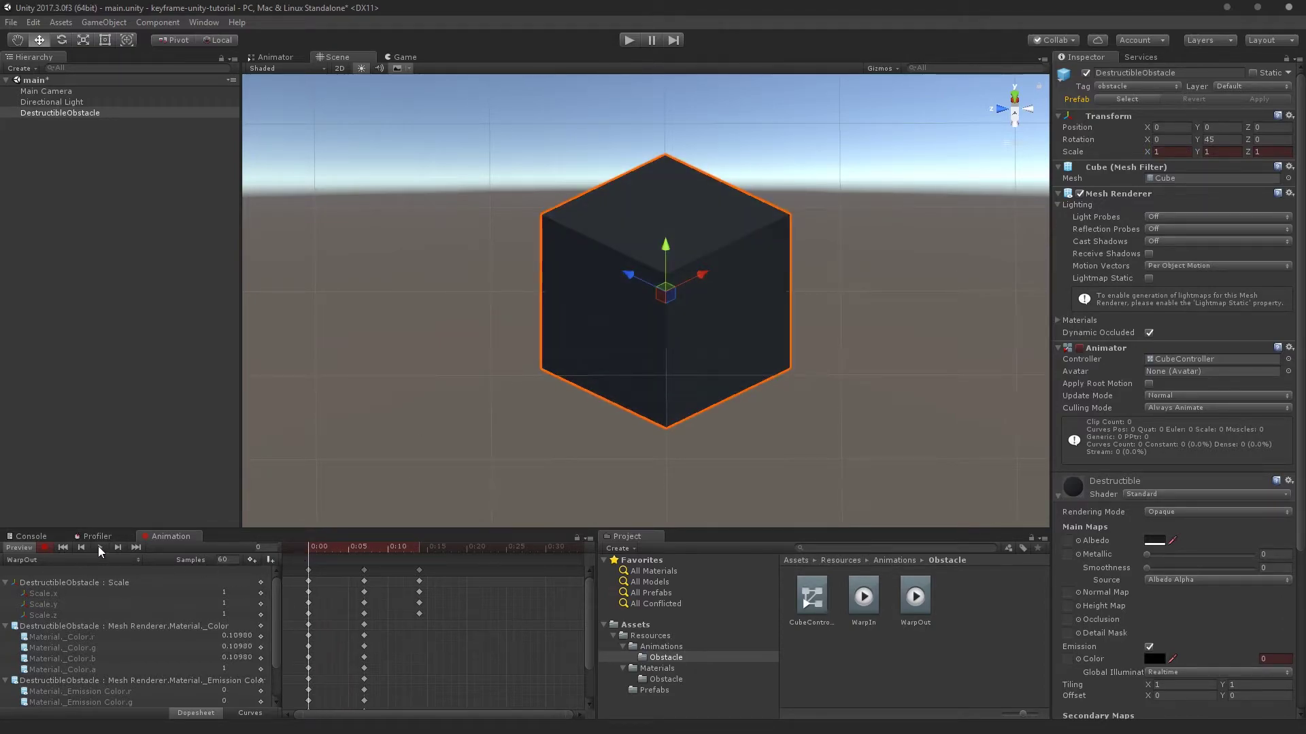
click(99, 547)
drag(308, 555, 387, 560)
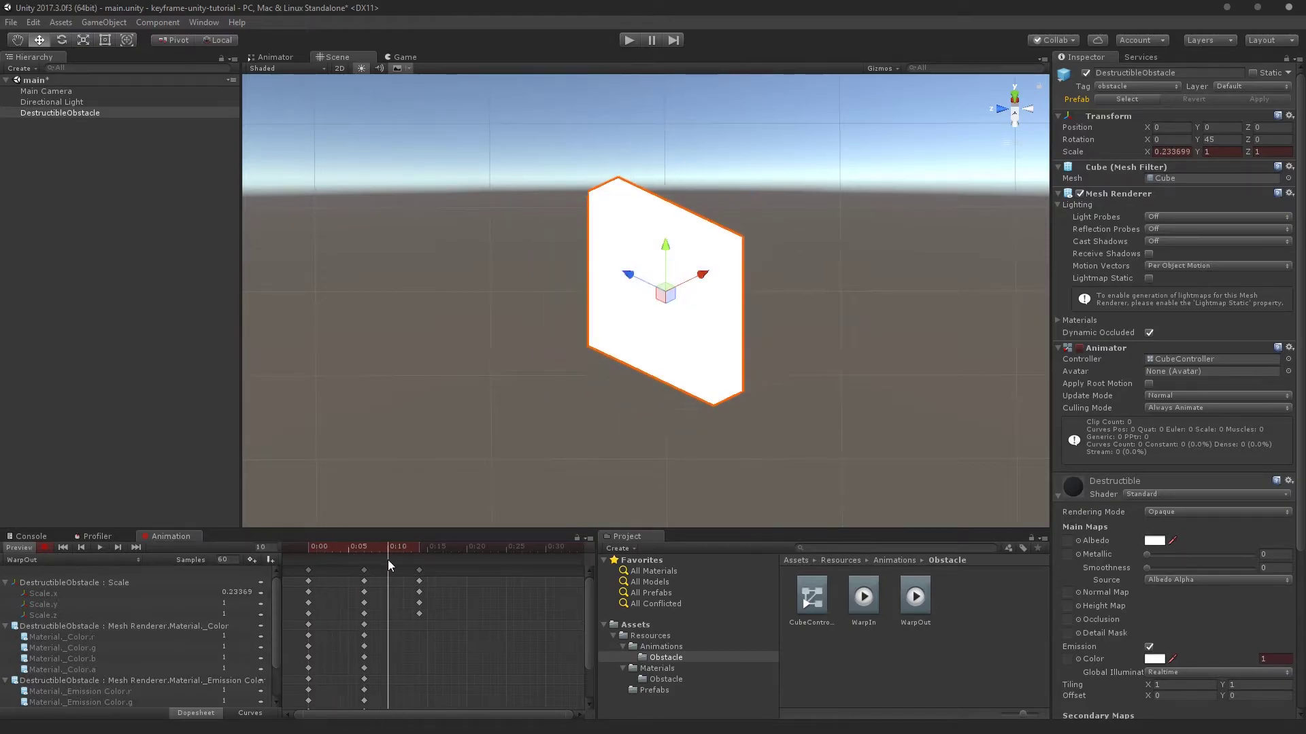
key(space)
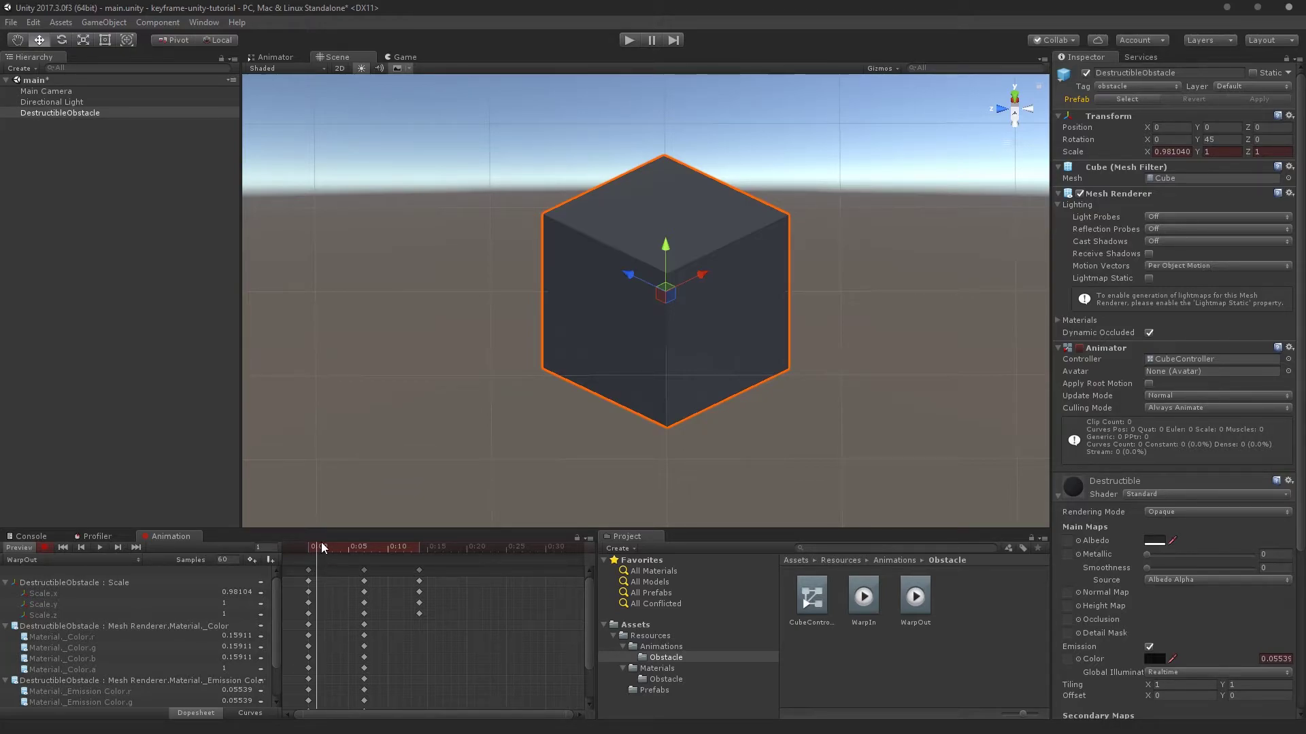
Stop recording and add an animation event just before 0:15 on WarpOut
drag(414, 548, 421, 547)
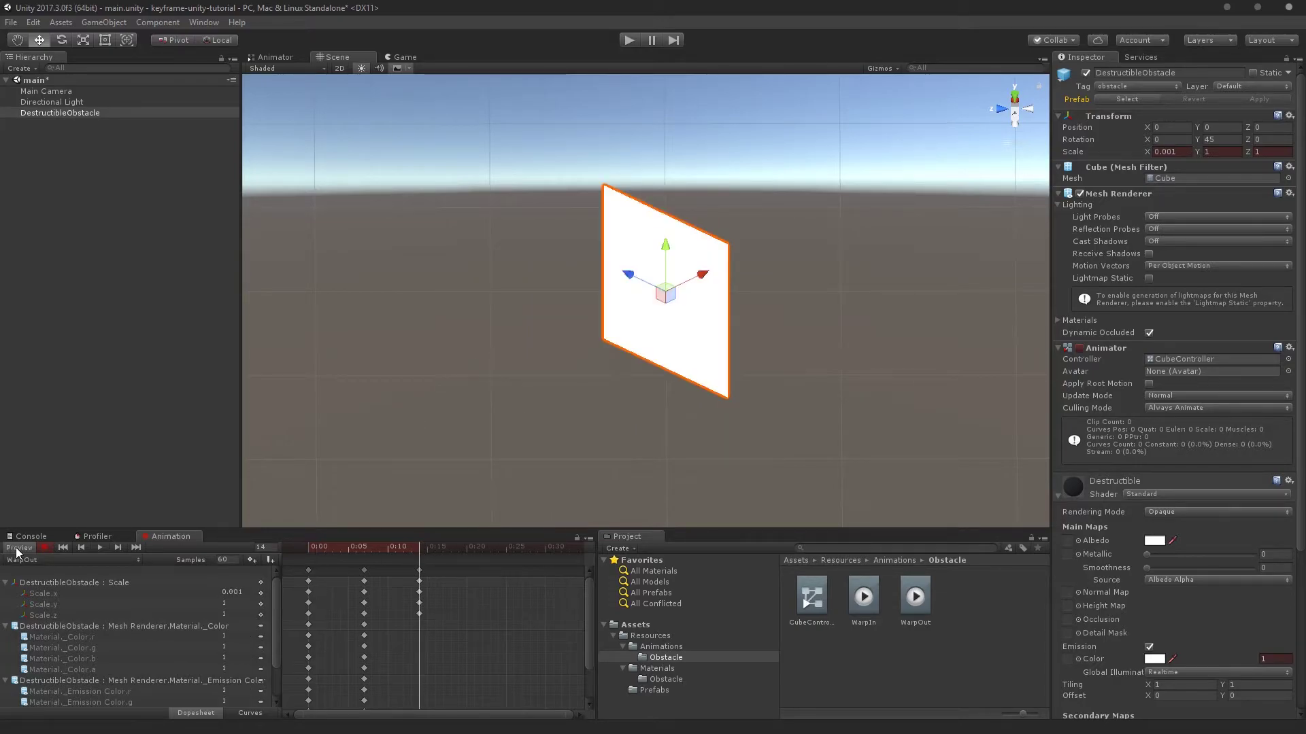
click(40, 549)
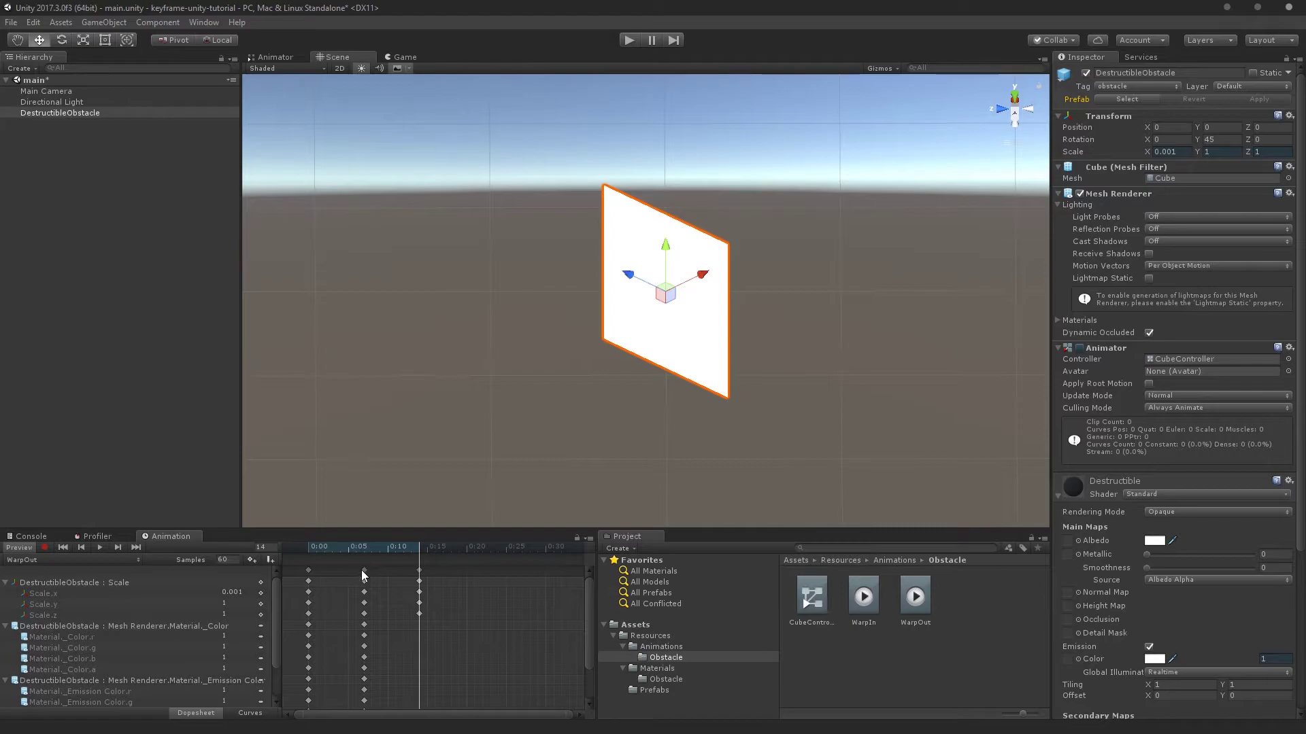
click(430, 550)
right_click(431, 570)
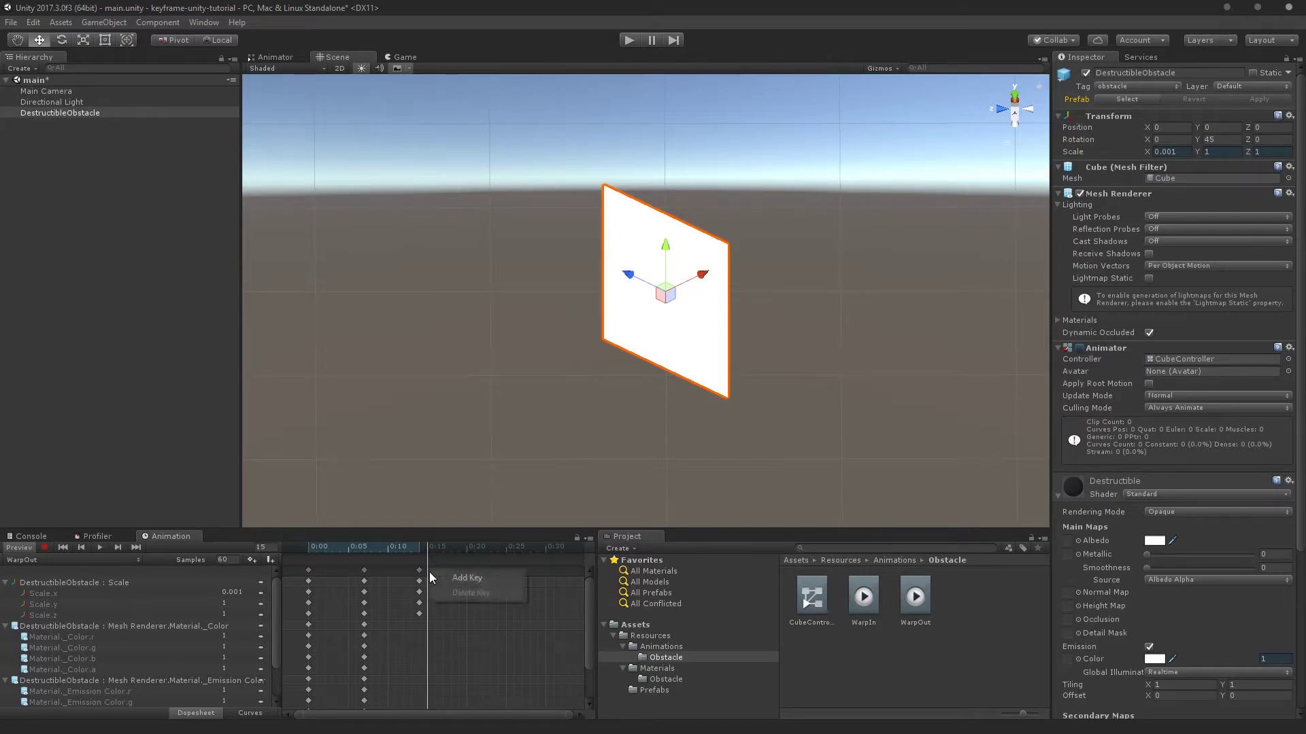
key(Escape)
right_click(461, 589)
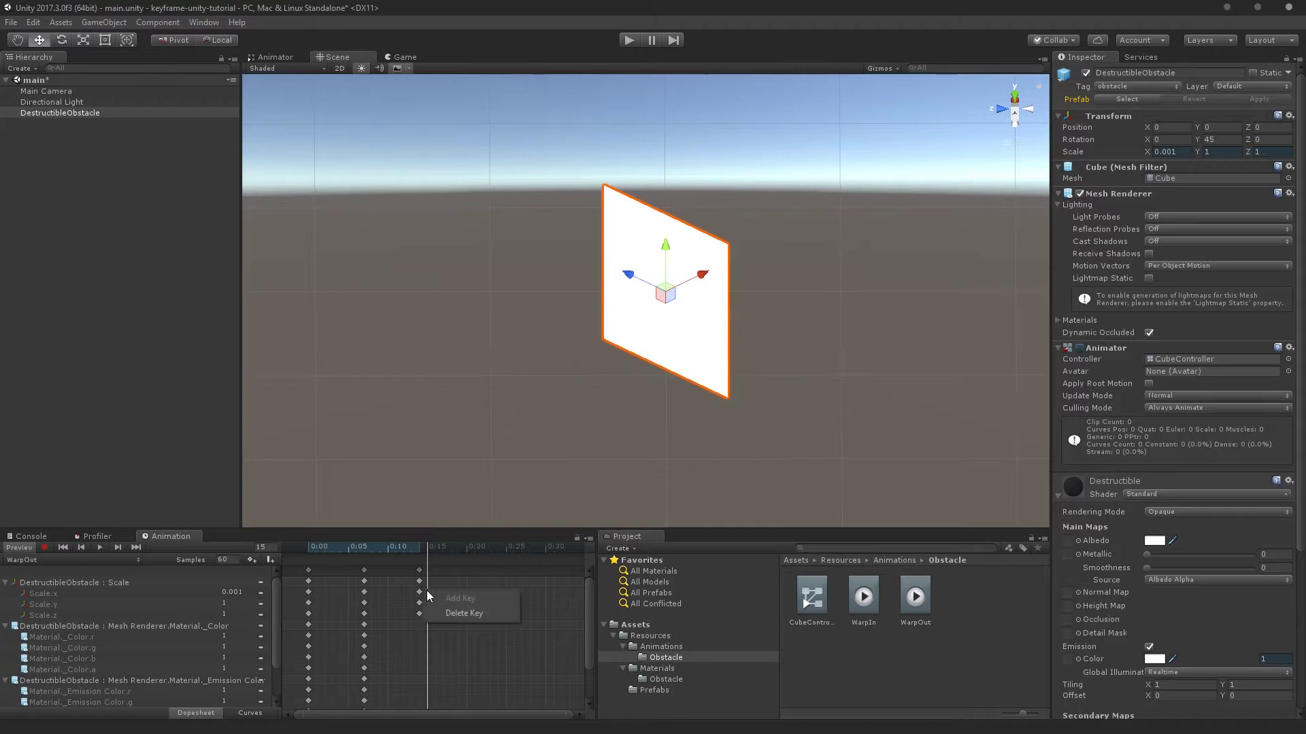
key(Escape)
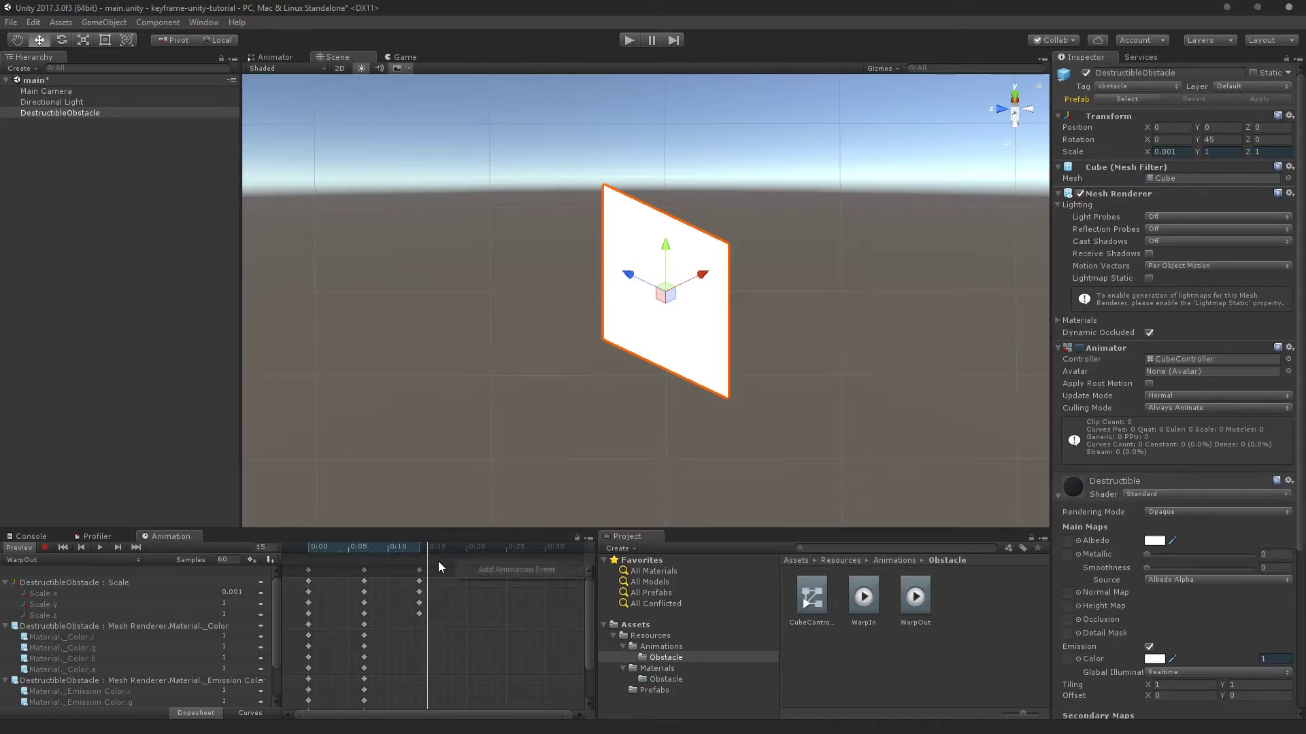
right_click(445, 570)
click(450, 569)
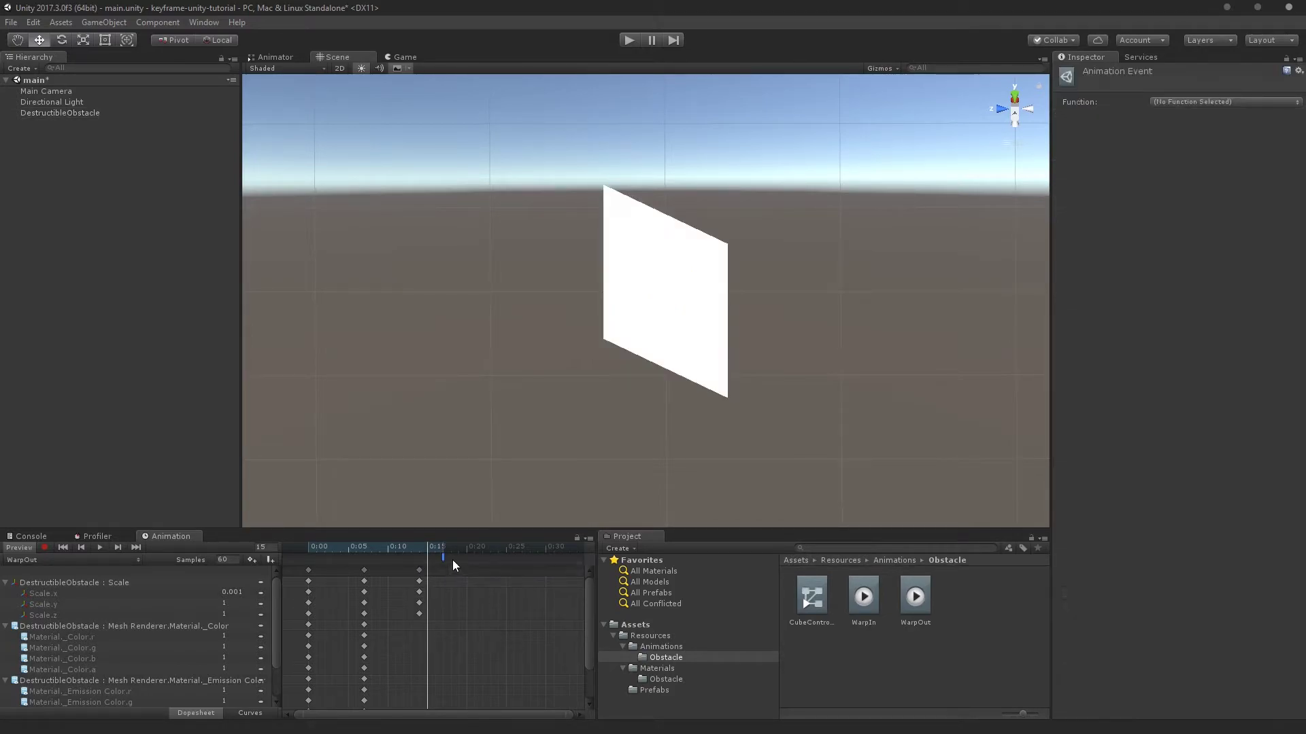
drag(442, 557, 437, 559)
Inspect the event's still-empty Function list, then select all WarpOut keyframes for copying
click(418, 548)
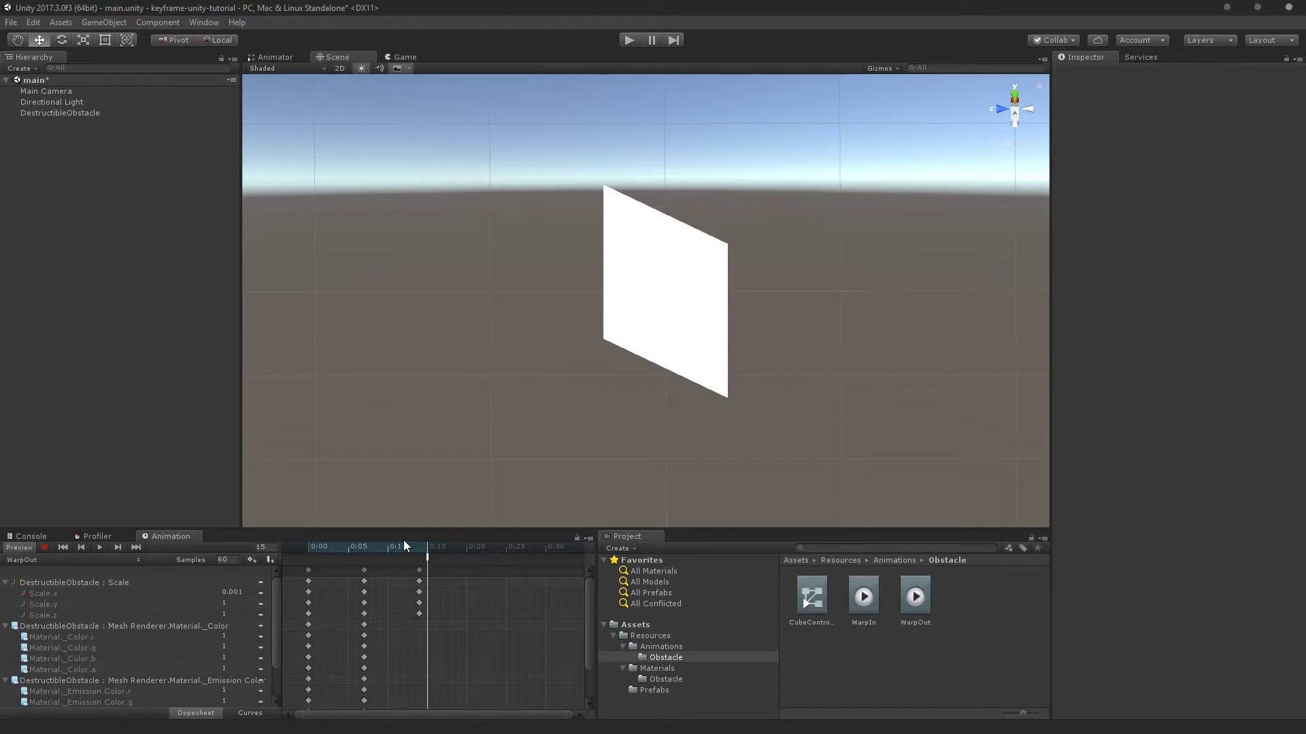
click(398, 545)
click(425, 553)
click(427, 558)
click(1192, 101)
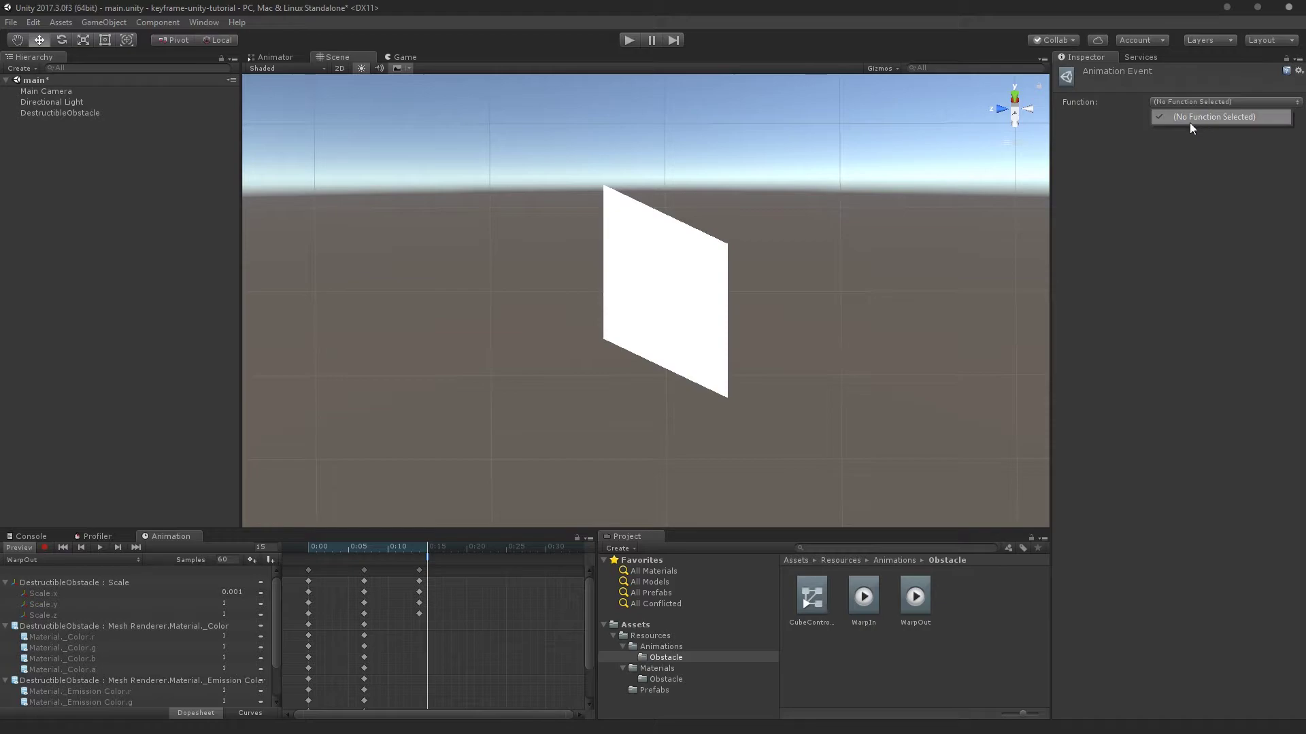
click(1117, 170)
click(468, 560)
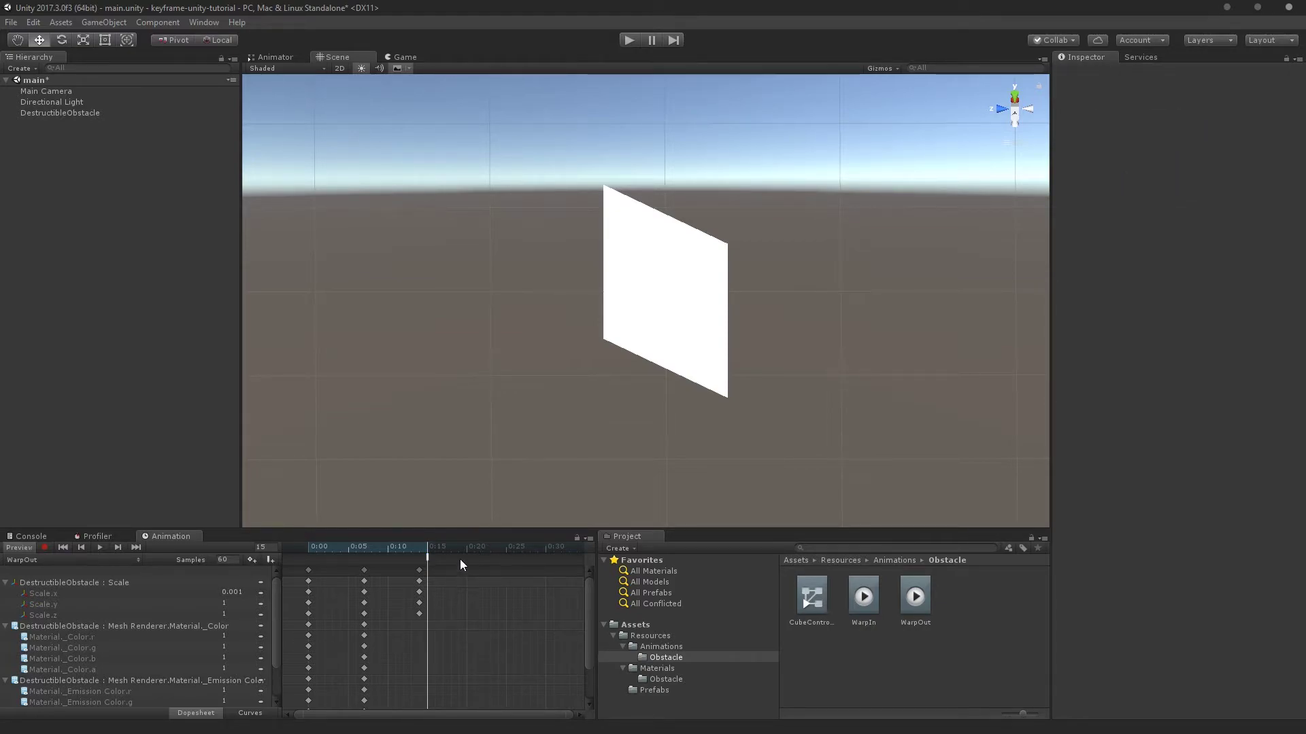
key(ctrl+a)
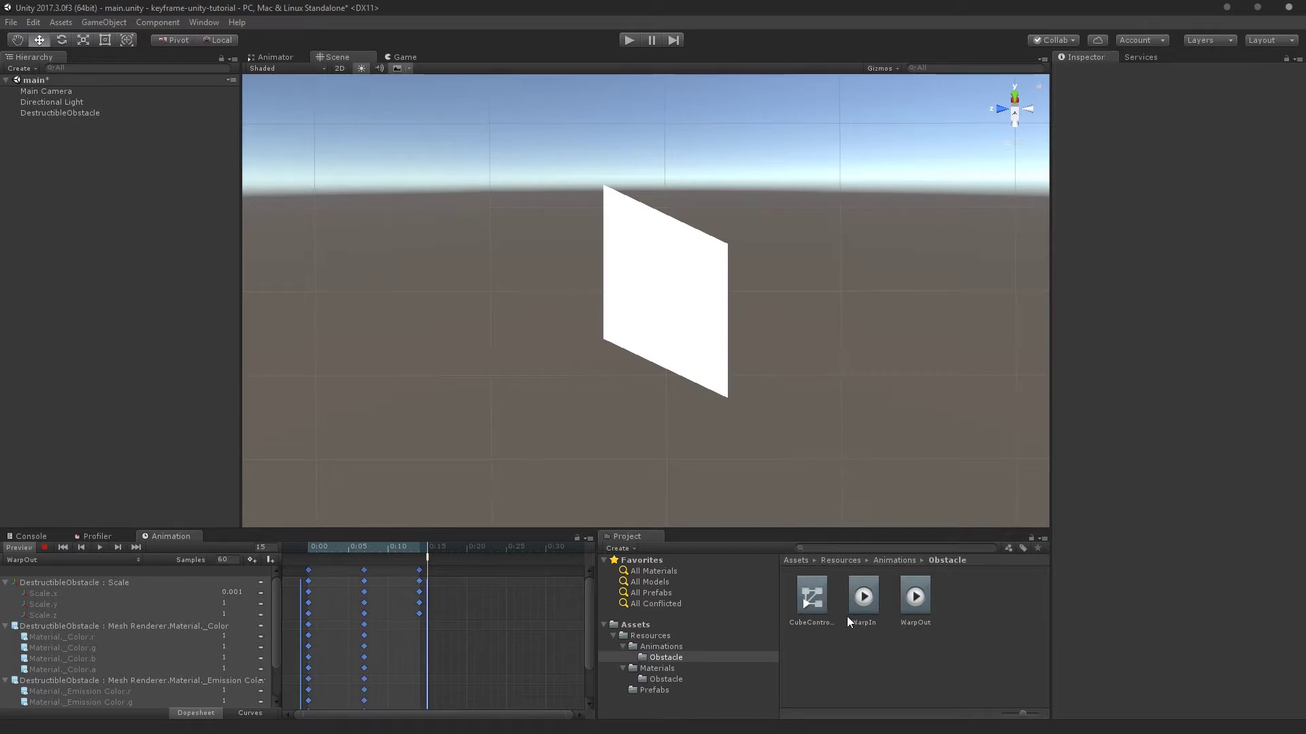
Paste the copied WarpOut keyframes into the empty WarpIn clip
click(870, 600)
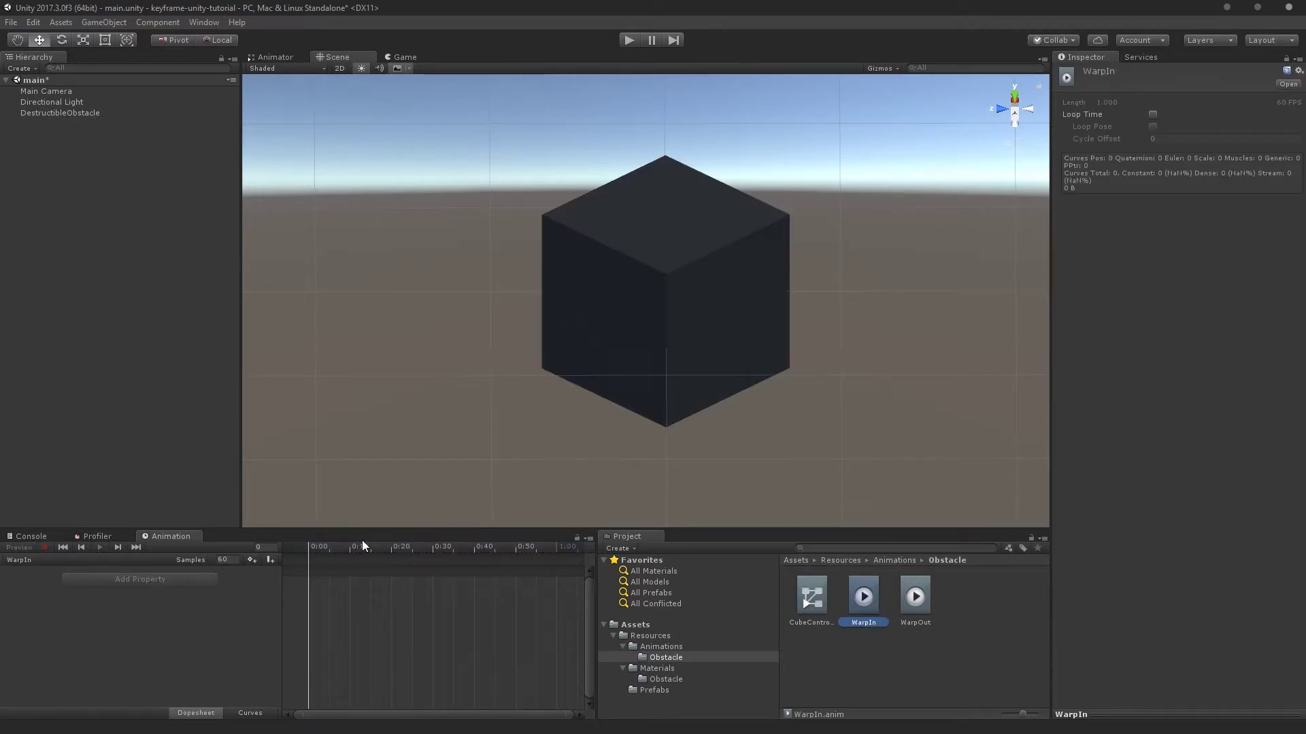
click(347, 574)
key(ctrl+v)
click(395, 572)
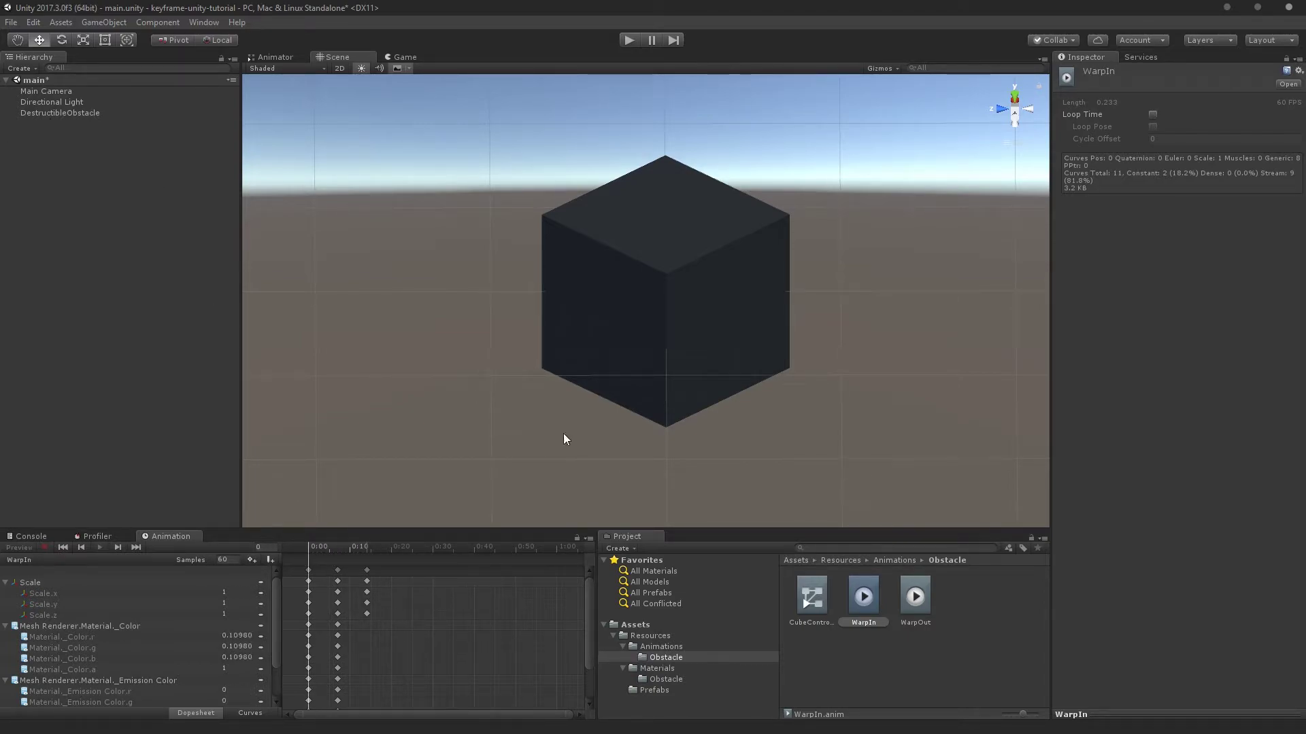
Select DestructibleObstacle, switch between WarpOut and WarpIn, and preview WarpIn playing
click(52, 102)
click(60, 113)
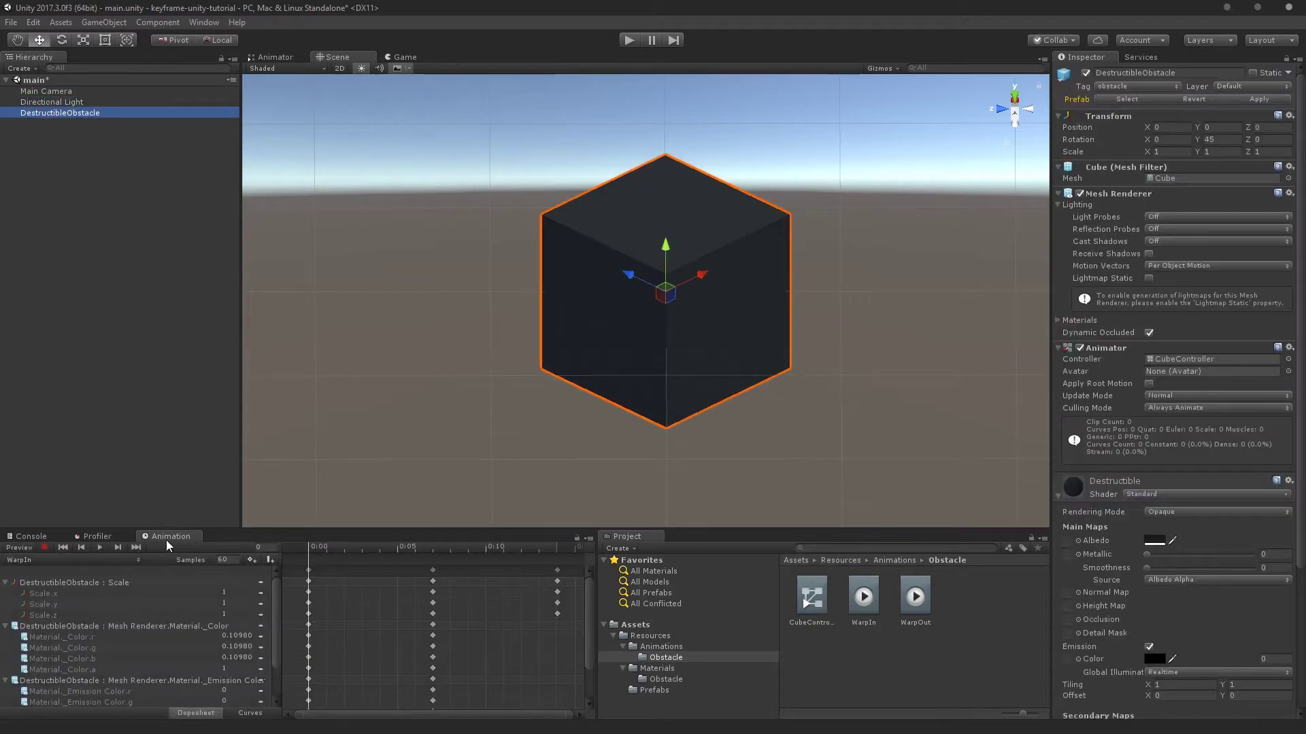
click(108, 560)
click(60, 584)
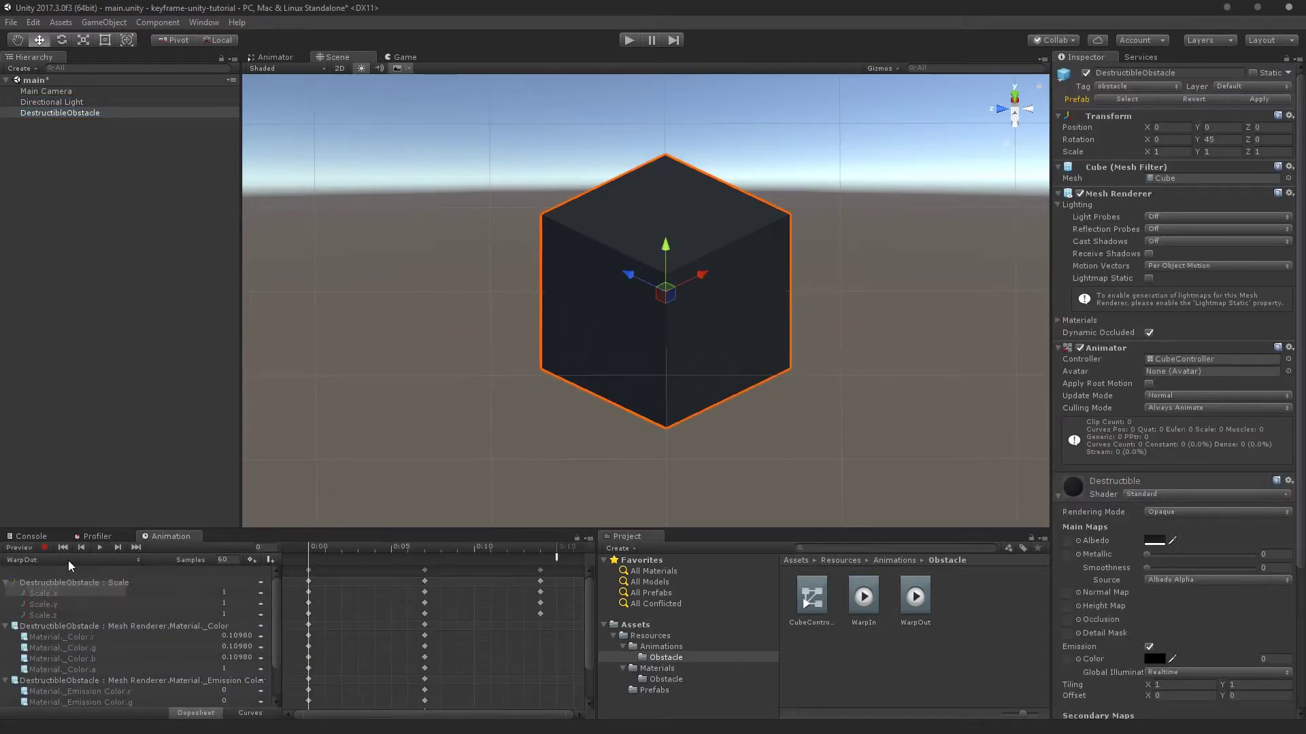
click(68, 560)
click(51, 574)
click(309, 548)
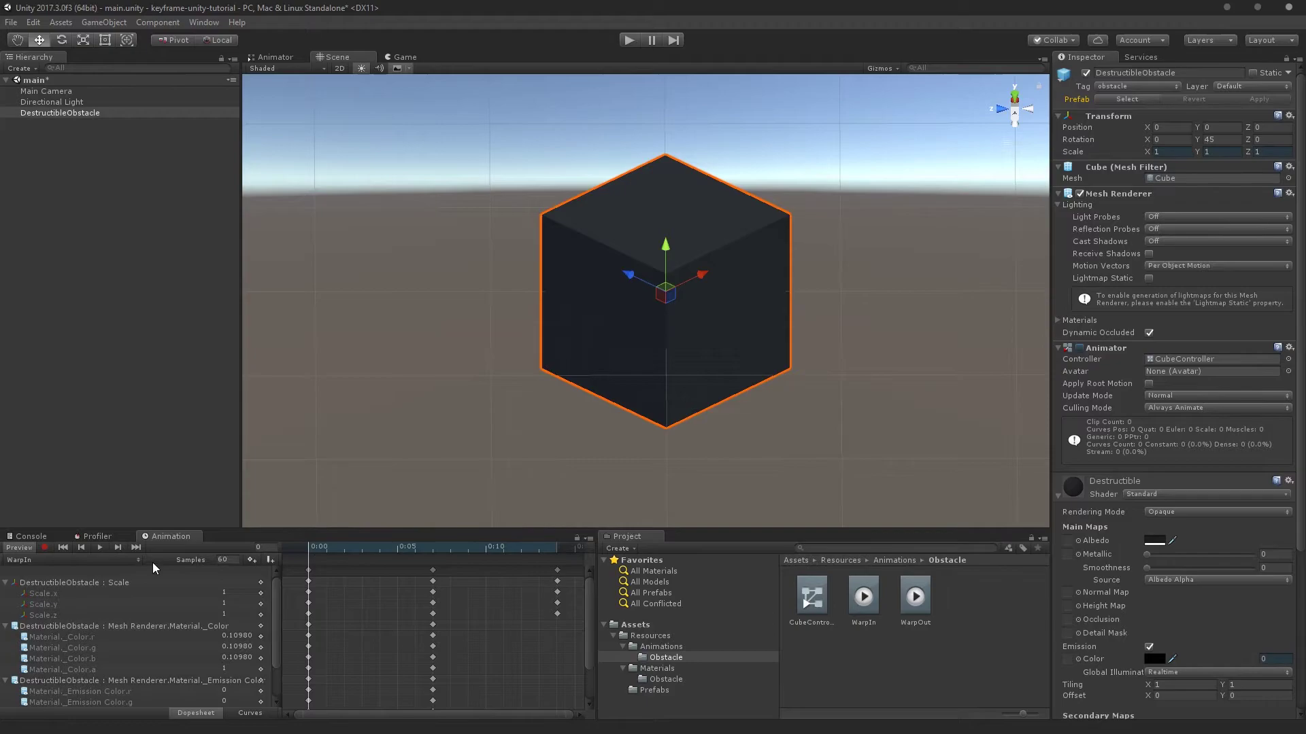
click(102, 547)
click(773, 443)
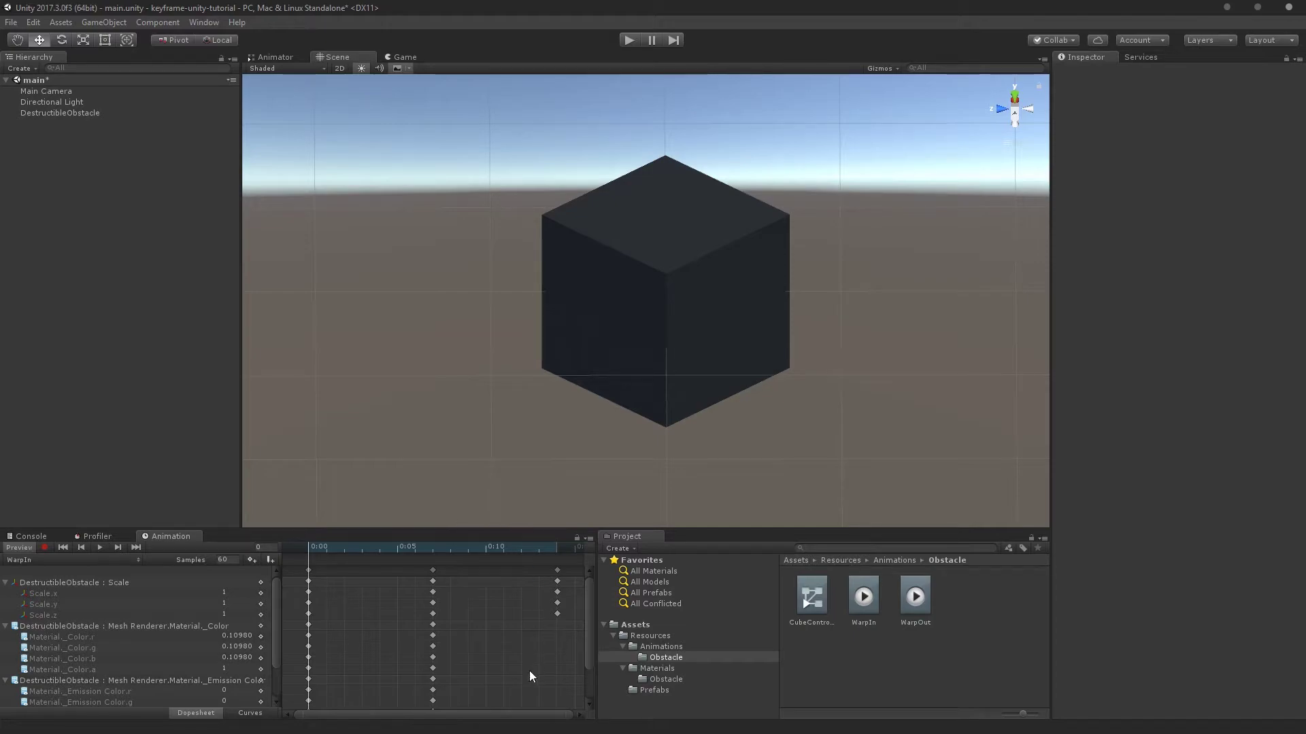
Add an animation event at 0:14 of WarpIn and save the scene
scroll(557, 631, down, 4)
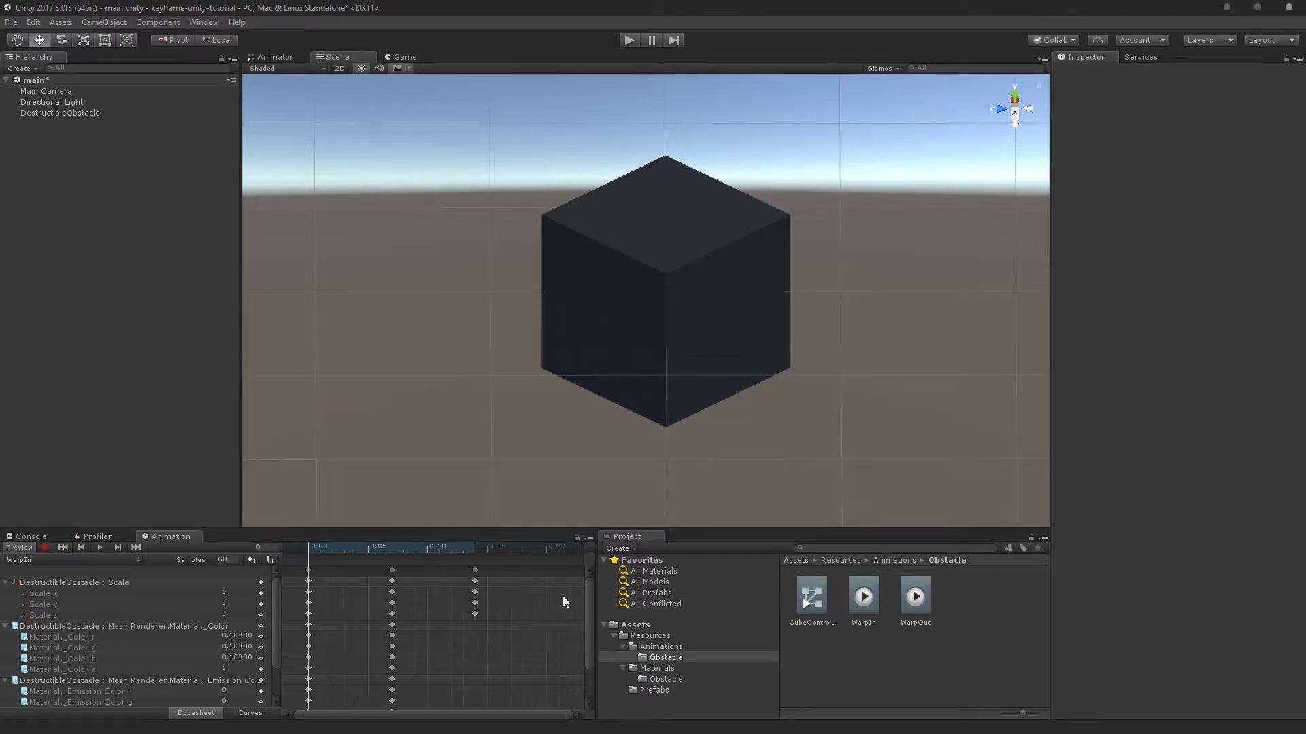
right_click(488, 561)
click(517, 569)
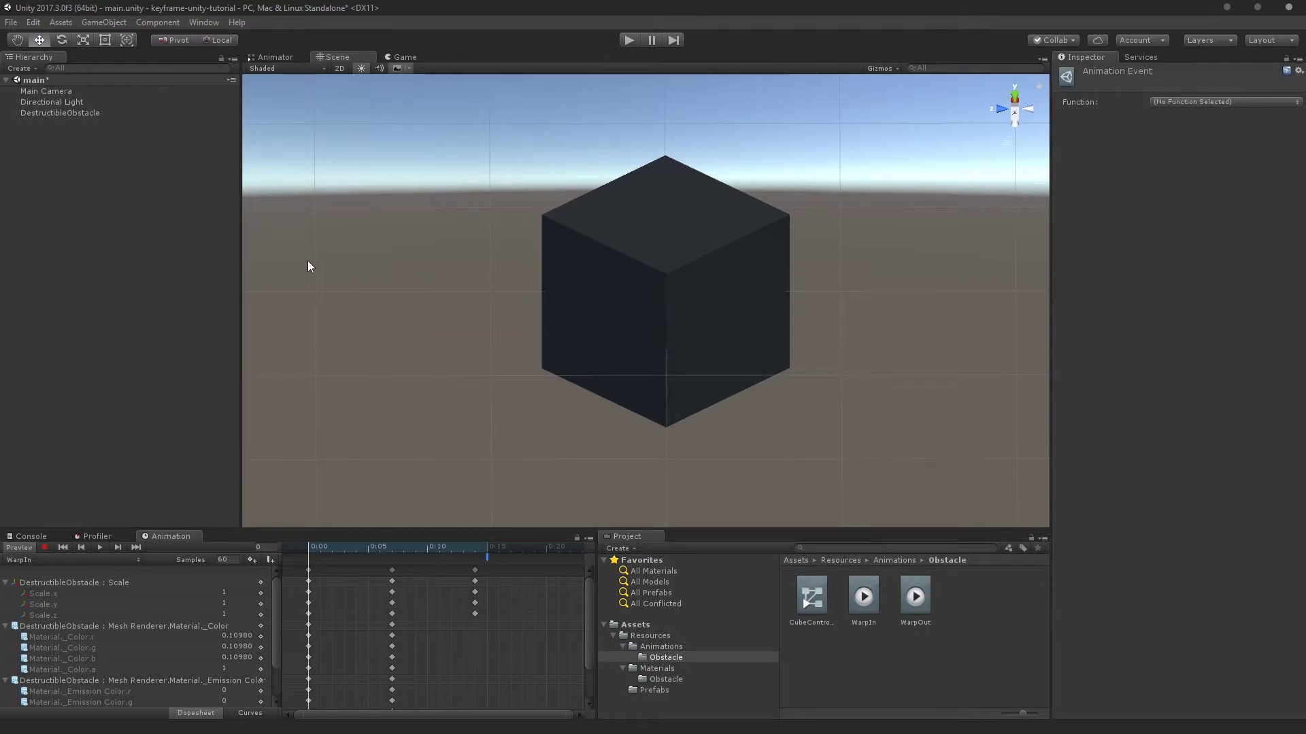
click(122, 278)
key(ctrl+s)
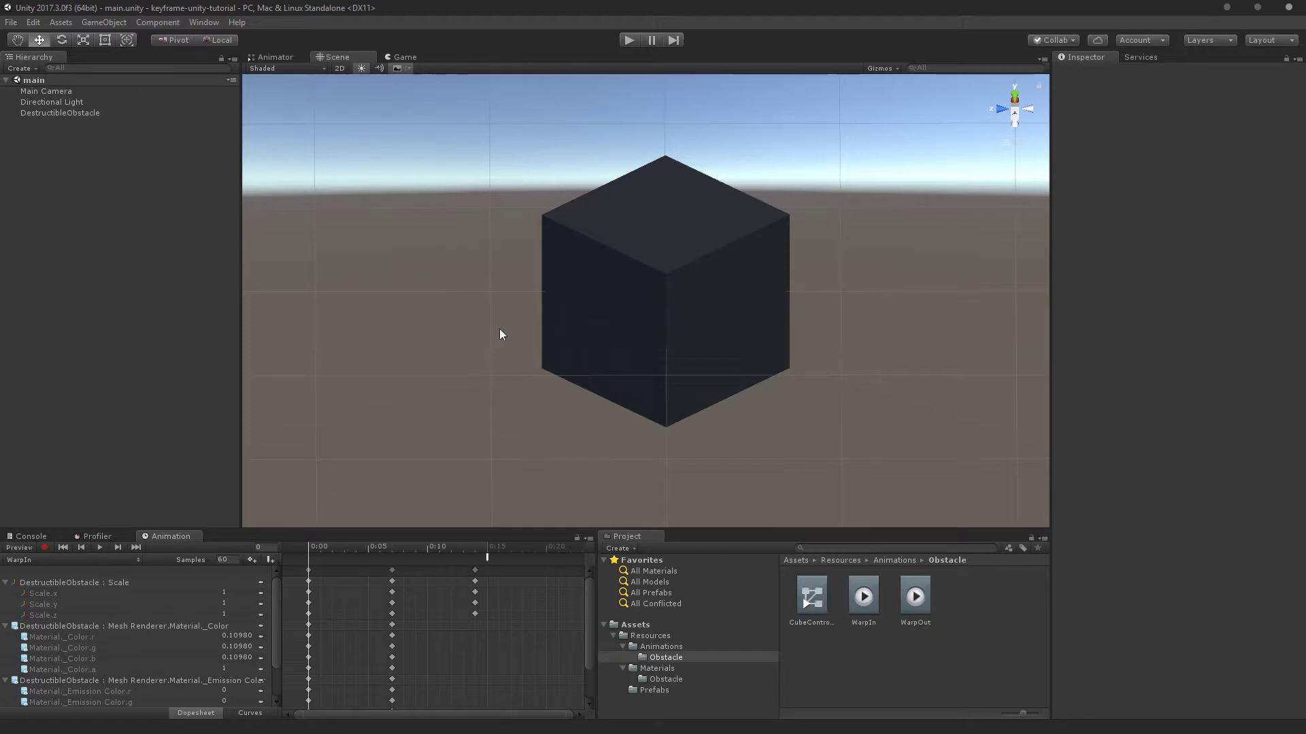
Create and attach a new ObstacleAnimator script to DestructibleObstacle, then open it in Visual Studio
click(117, 113)
scroll(1122, 381, down, 5)
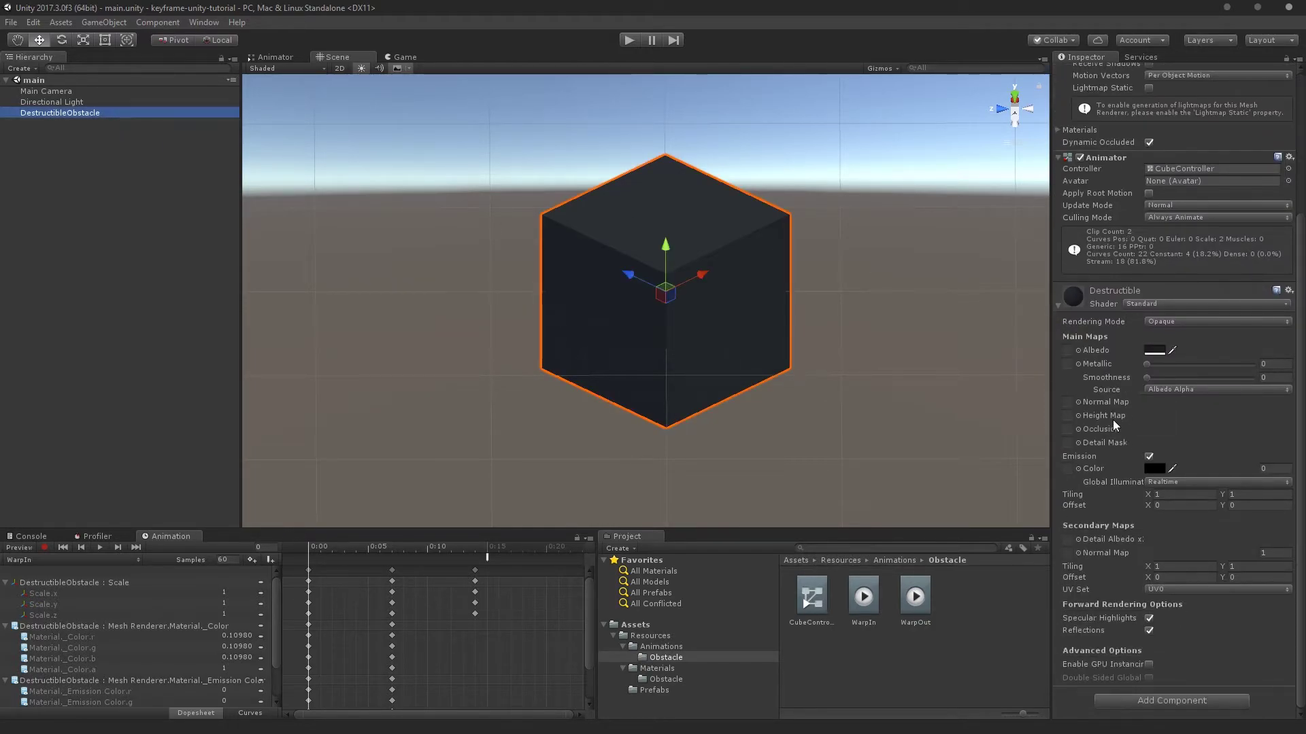
click(1156, 699)
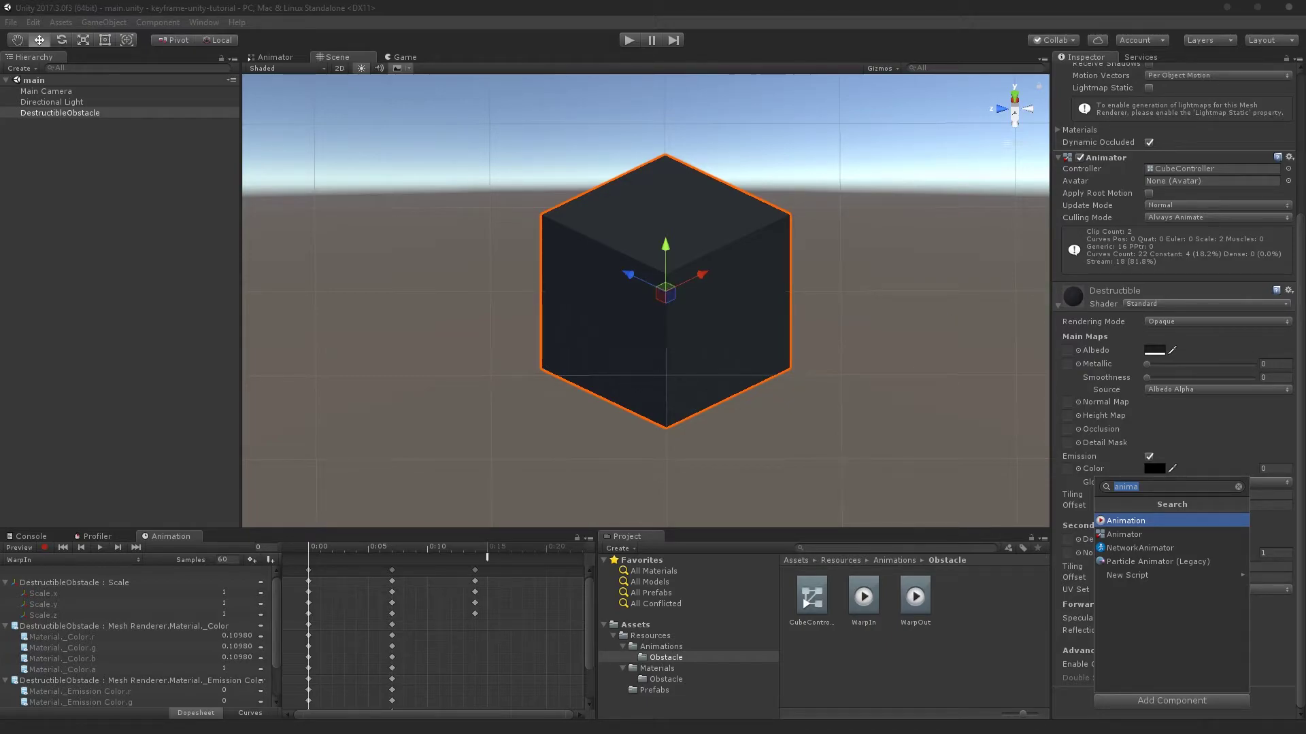
text(Obstal)
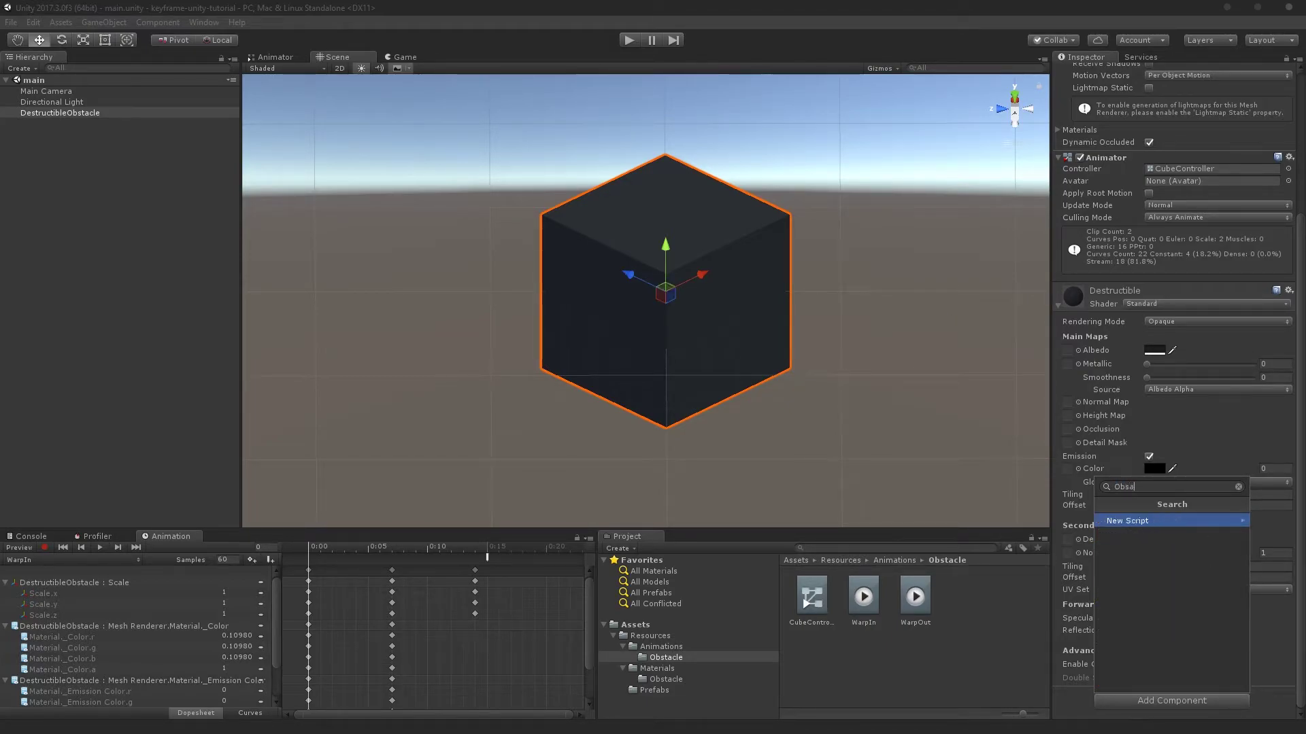
text(cle)
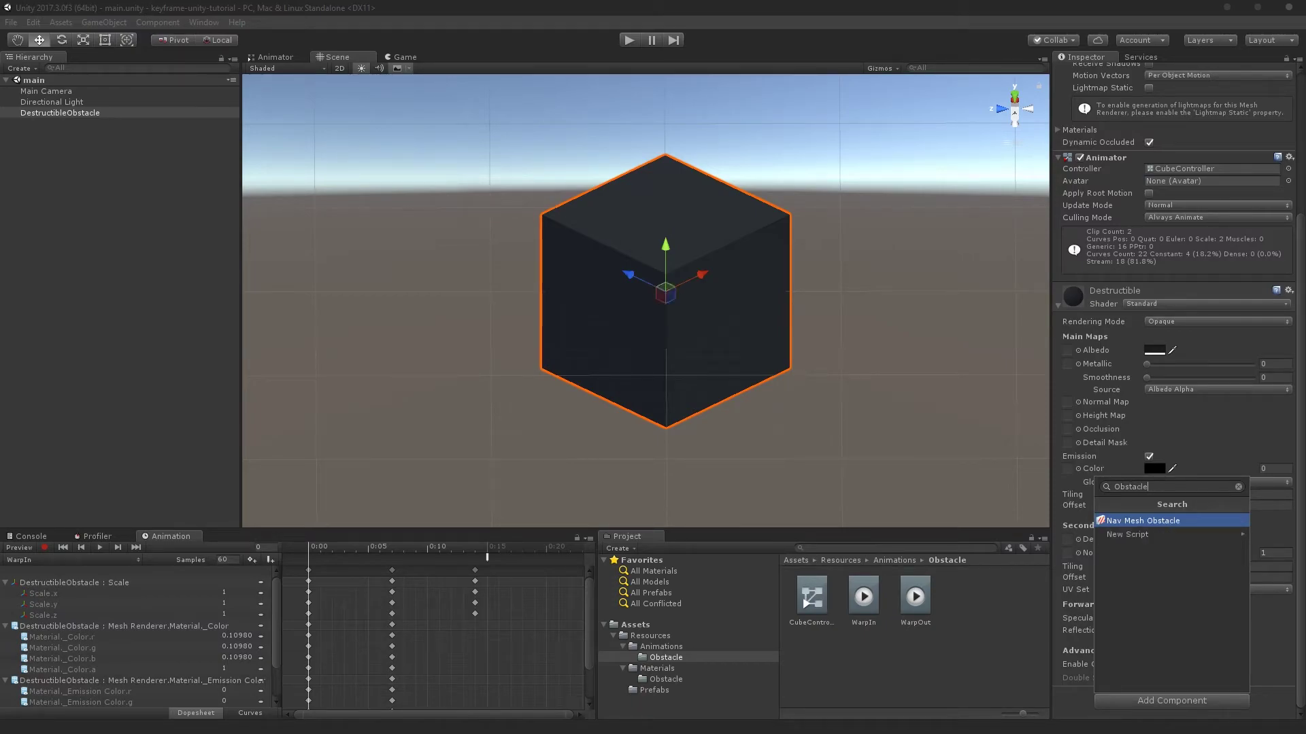
text(Animator)
key(Return)
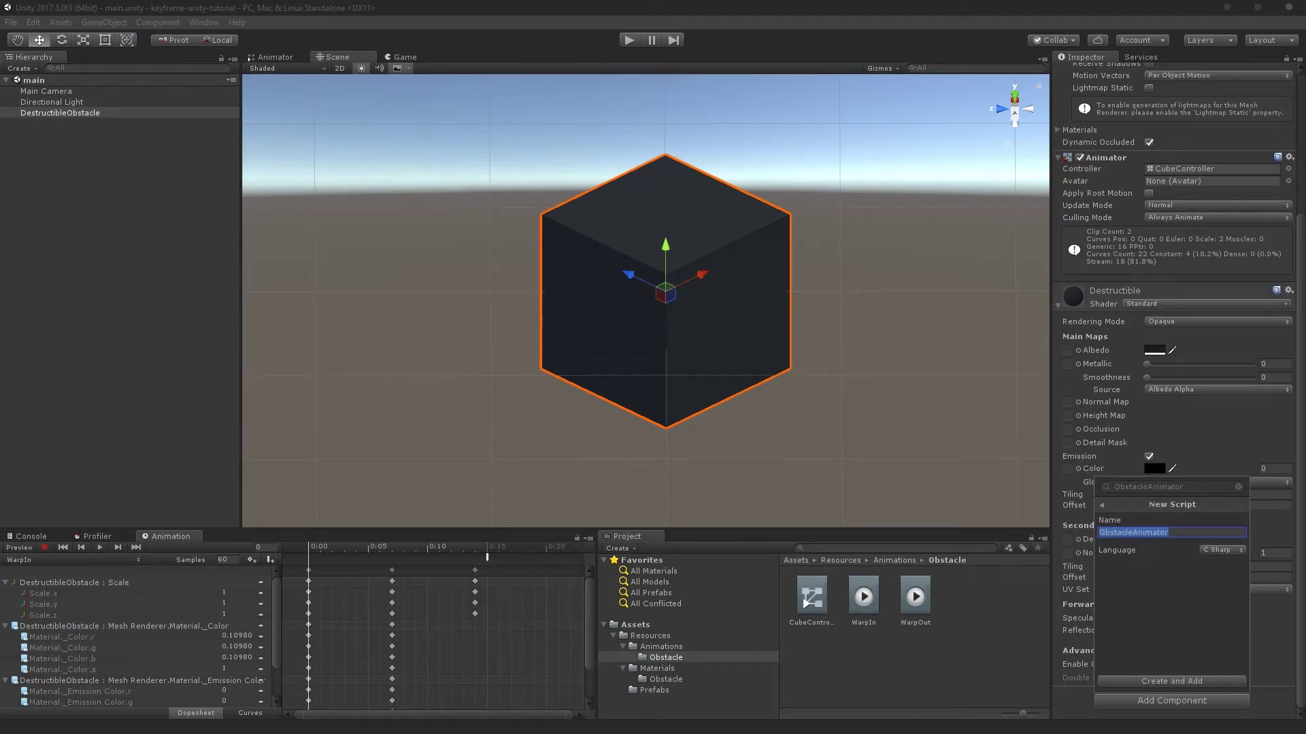
click(1205, 683)
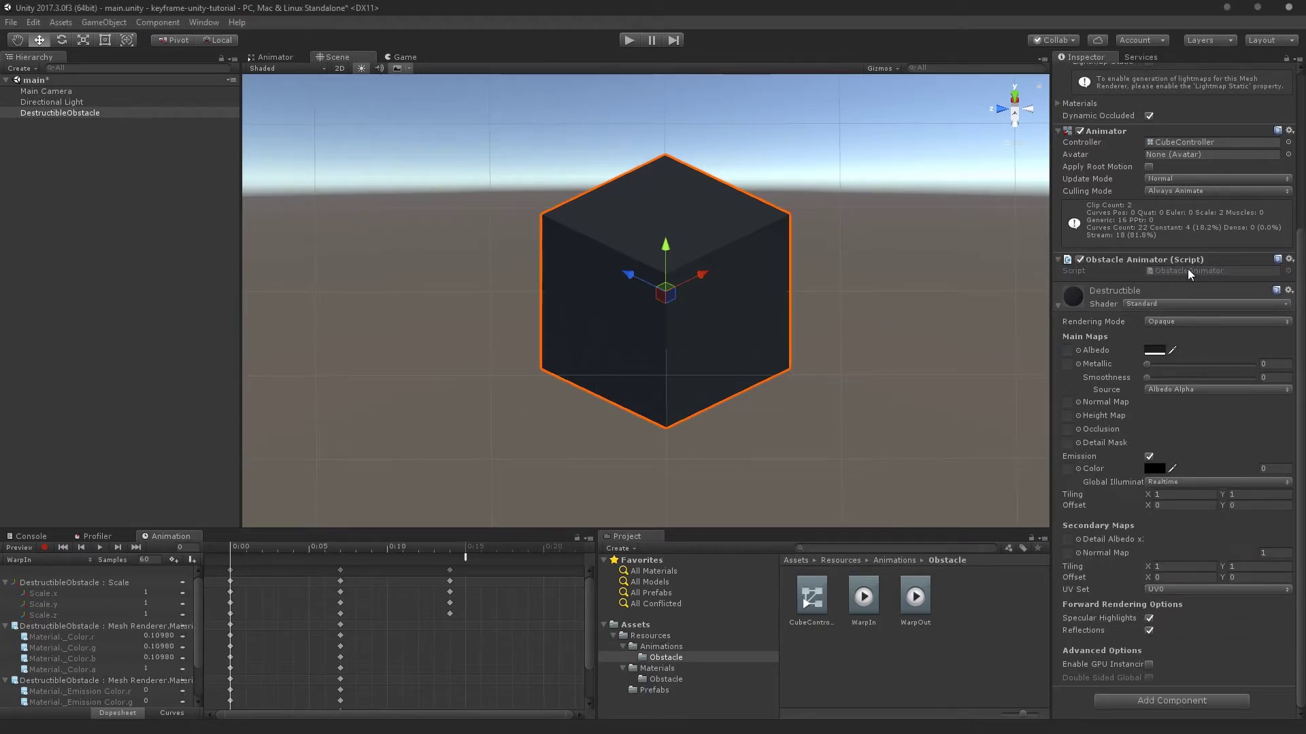
double_click(1191, 487)
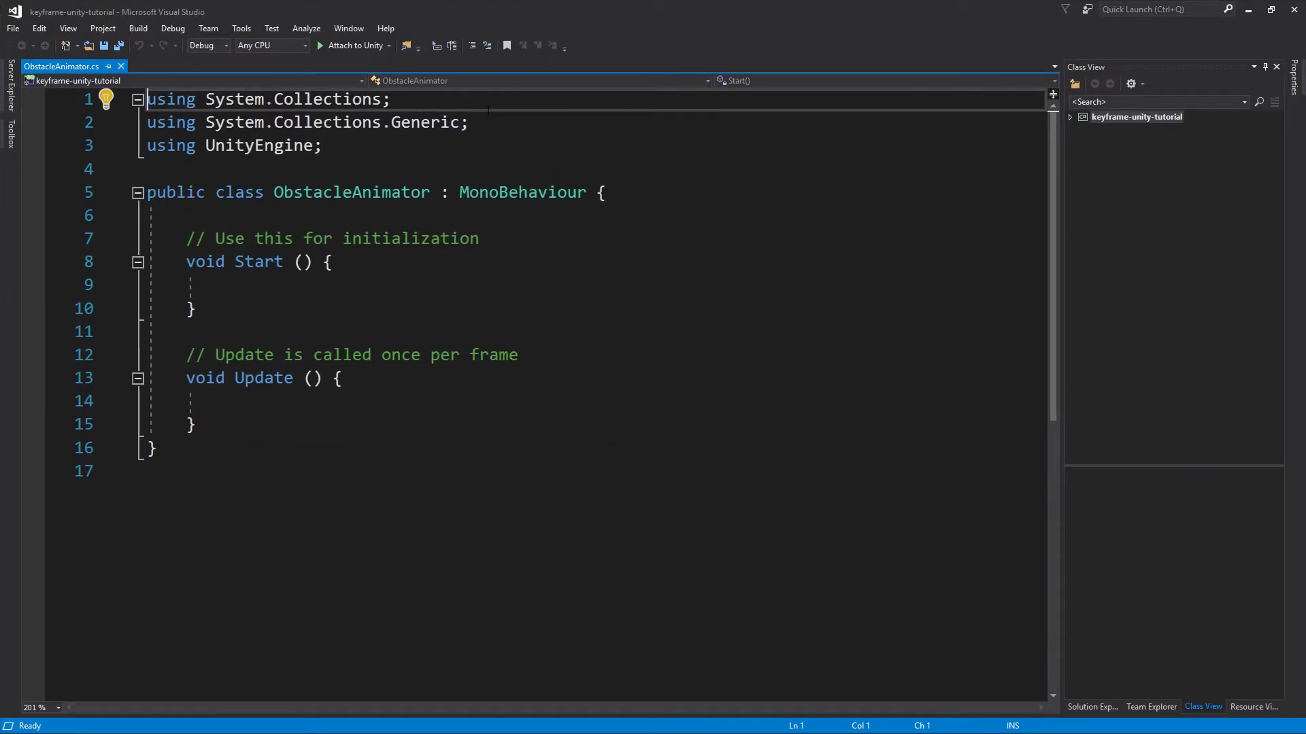
Declare 'private Animator animatorComponent;' inside the ObstacleAnimator class
click(408, 309)
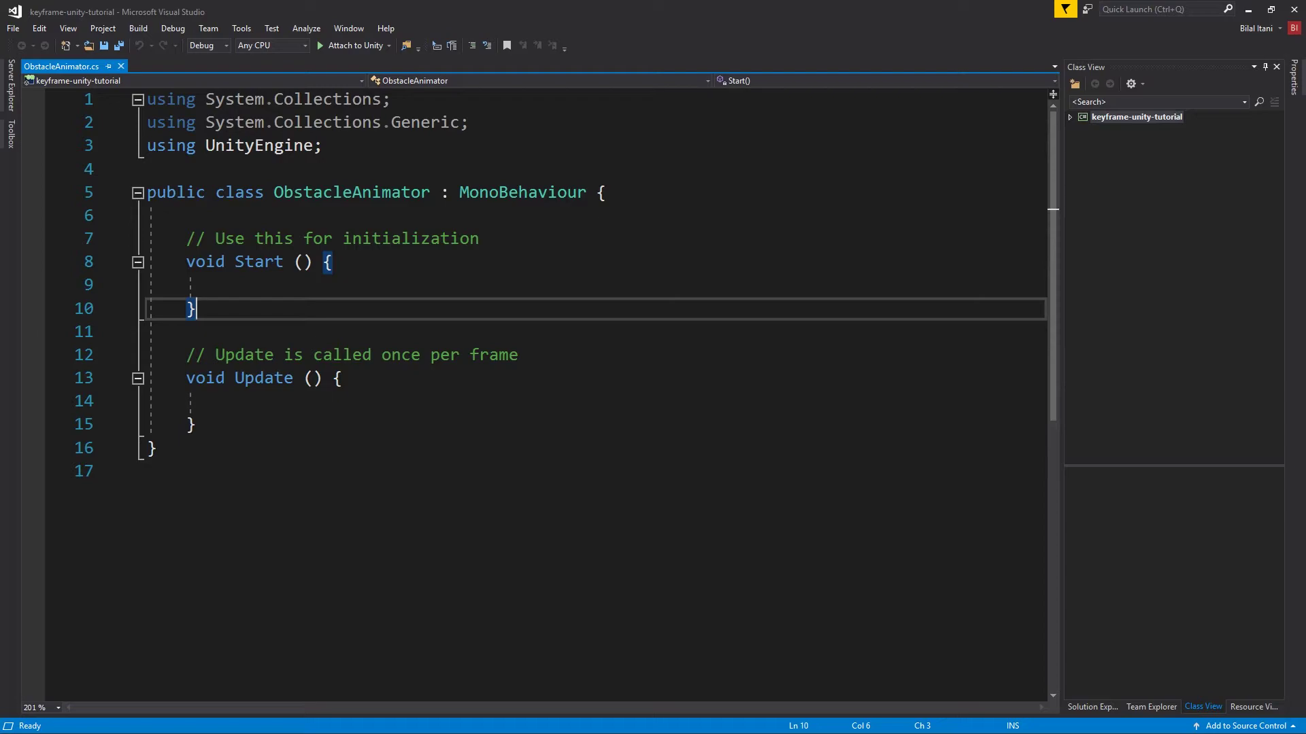
click(272, 145)
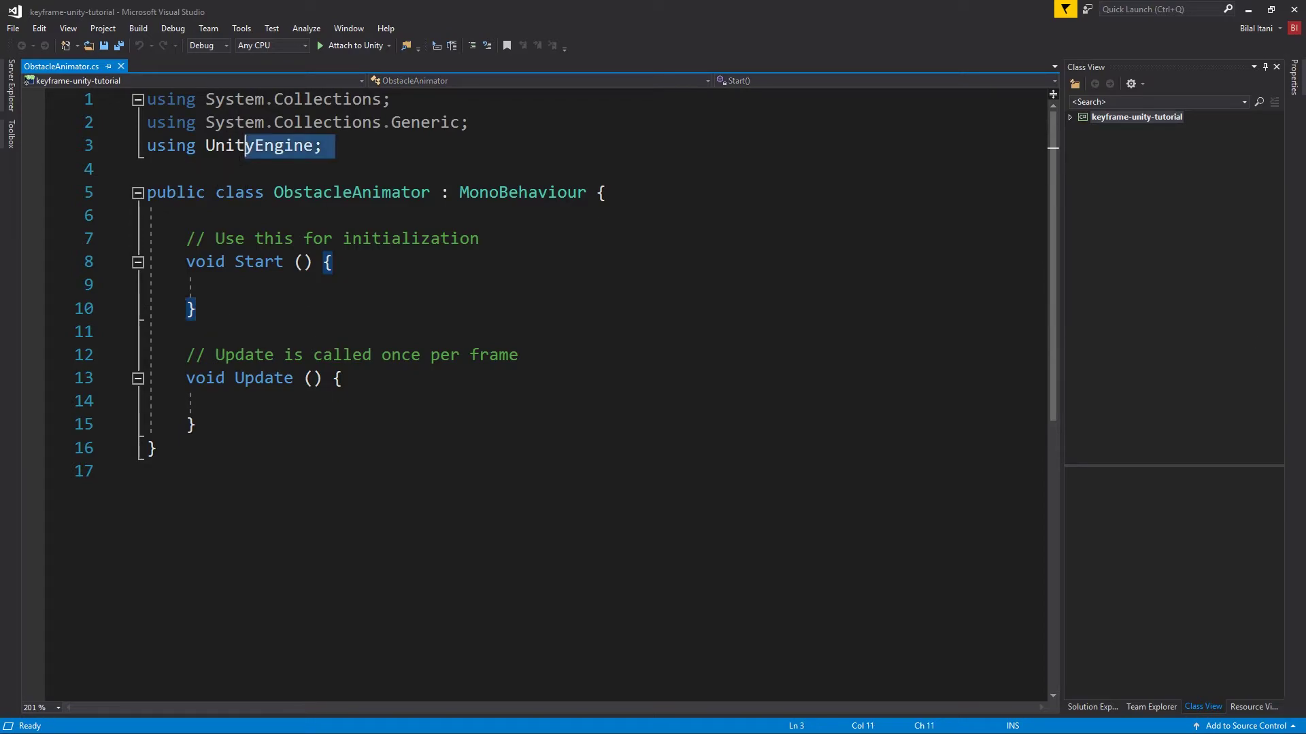
click(186, 216)
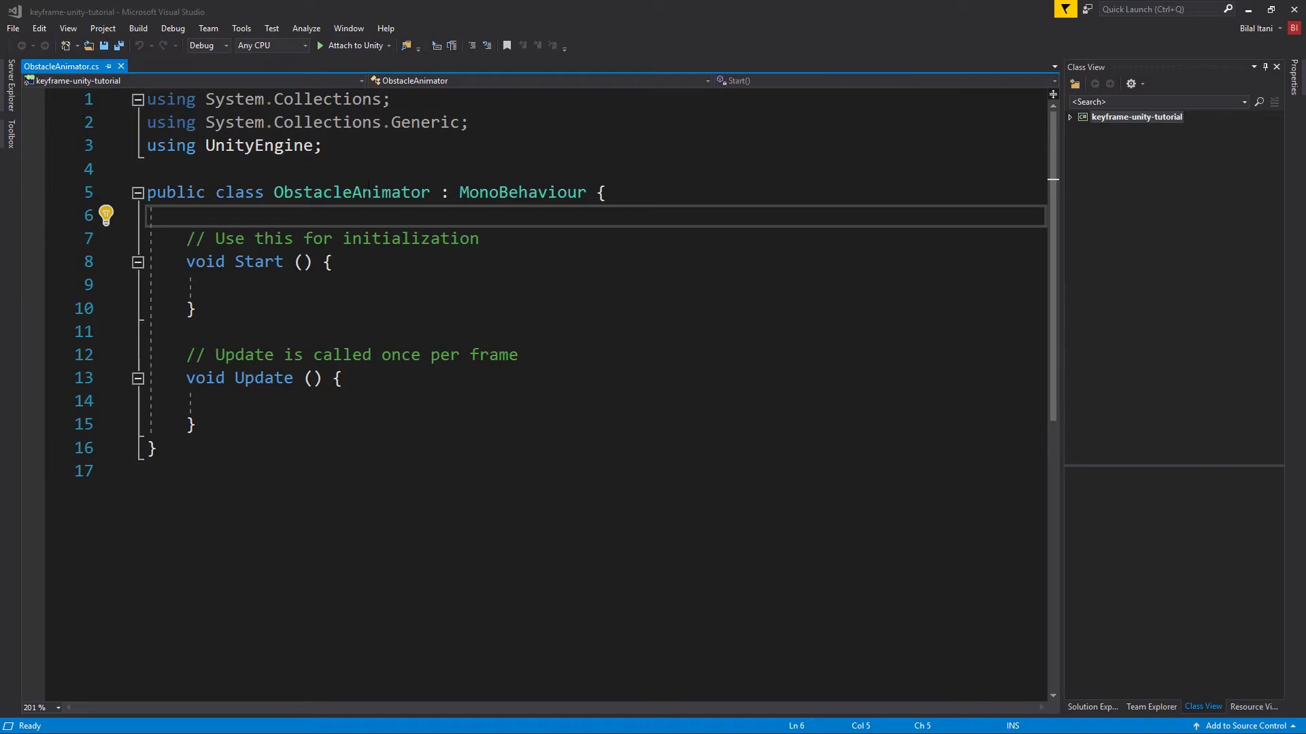
click(272, 285)
click(274, 239)
click(279, 223)
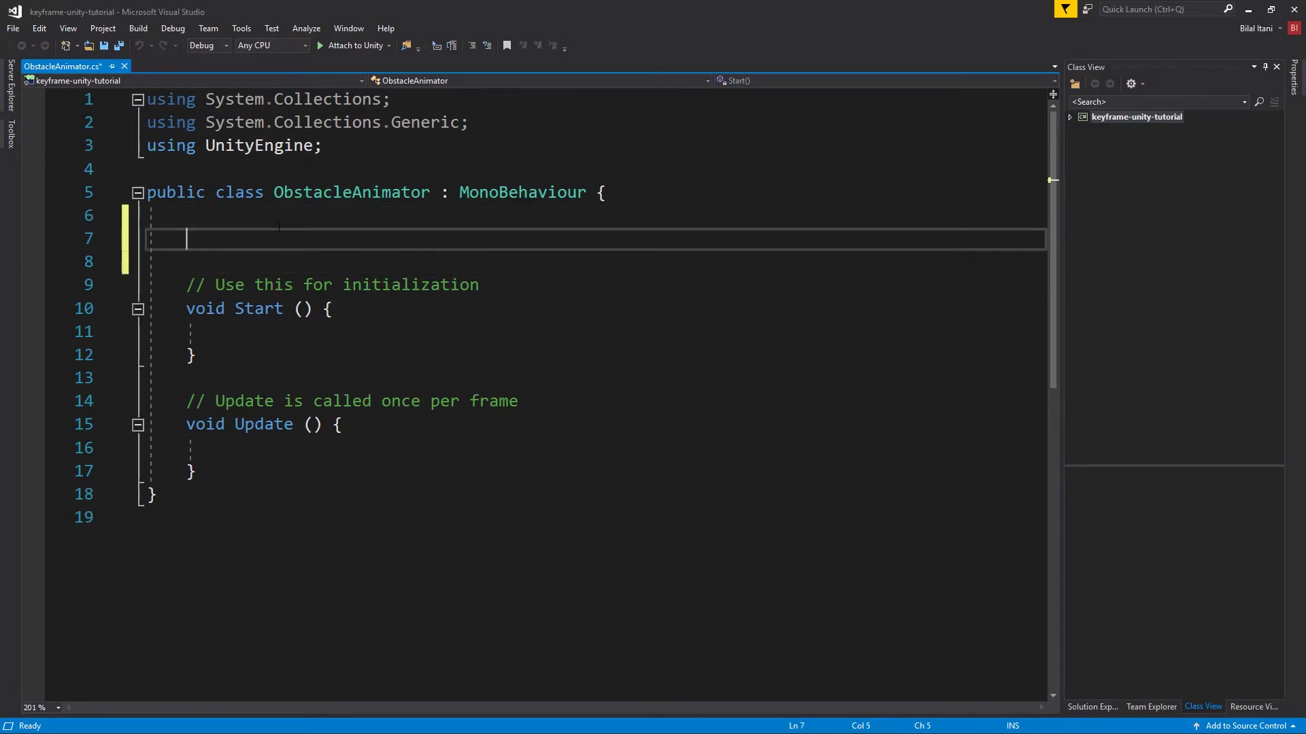
text(rivate An)
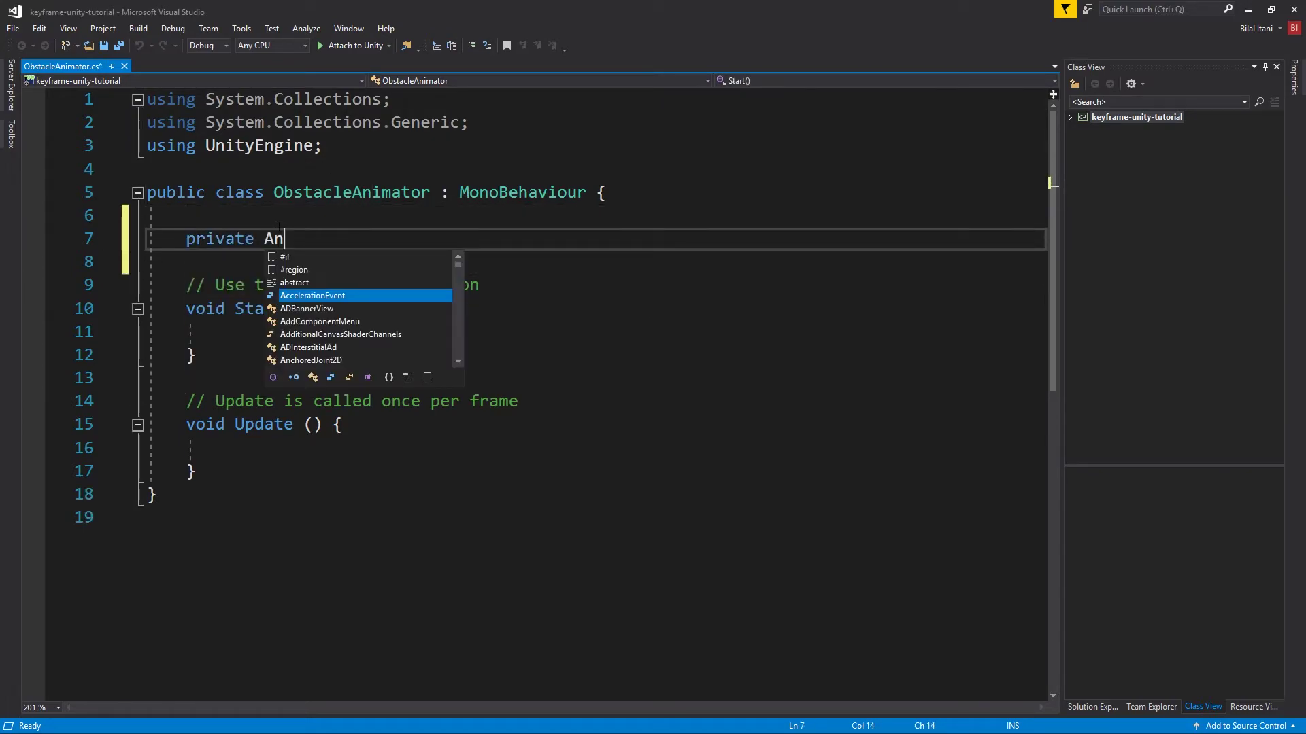
text(imator anima)
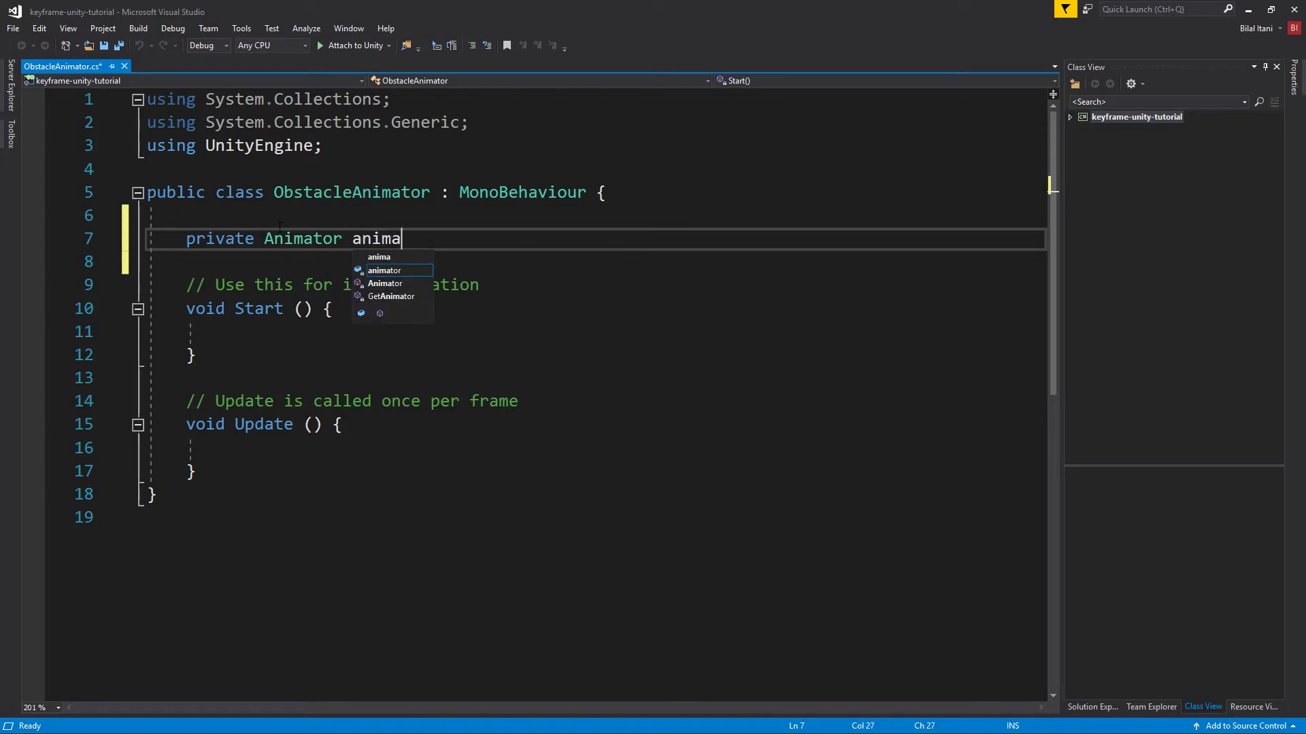
text(torComponent;)
key(ctrl+s)
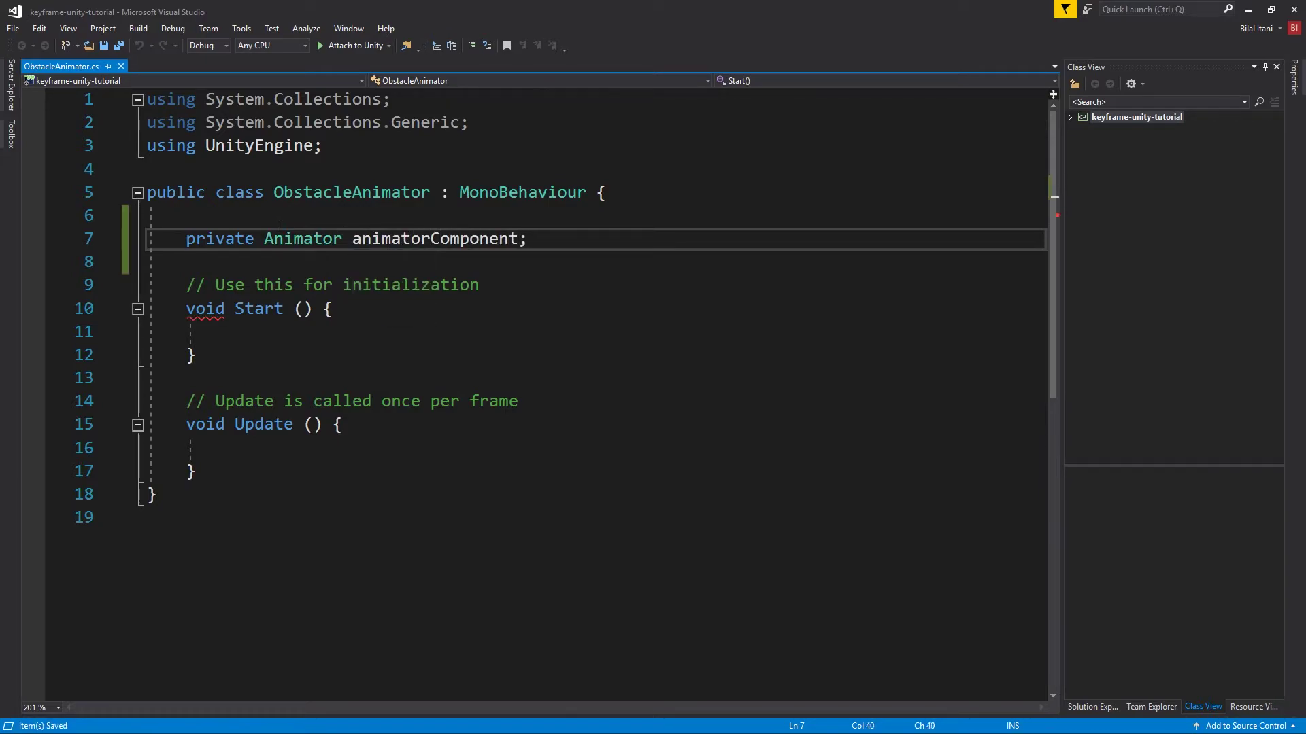
Duplicate that line and change the copy to 'private Renderer rendererComponent;'
key(shift+Home)
key(ctrl+c)
key(End)
key(Return)
key(ctrl+v)
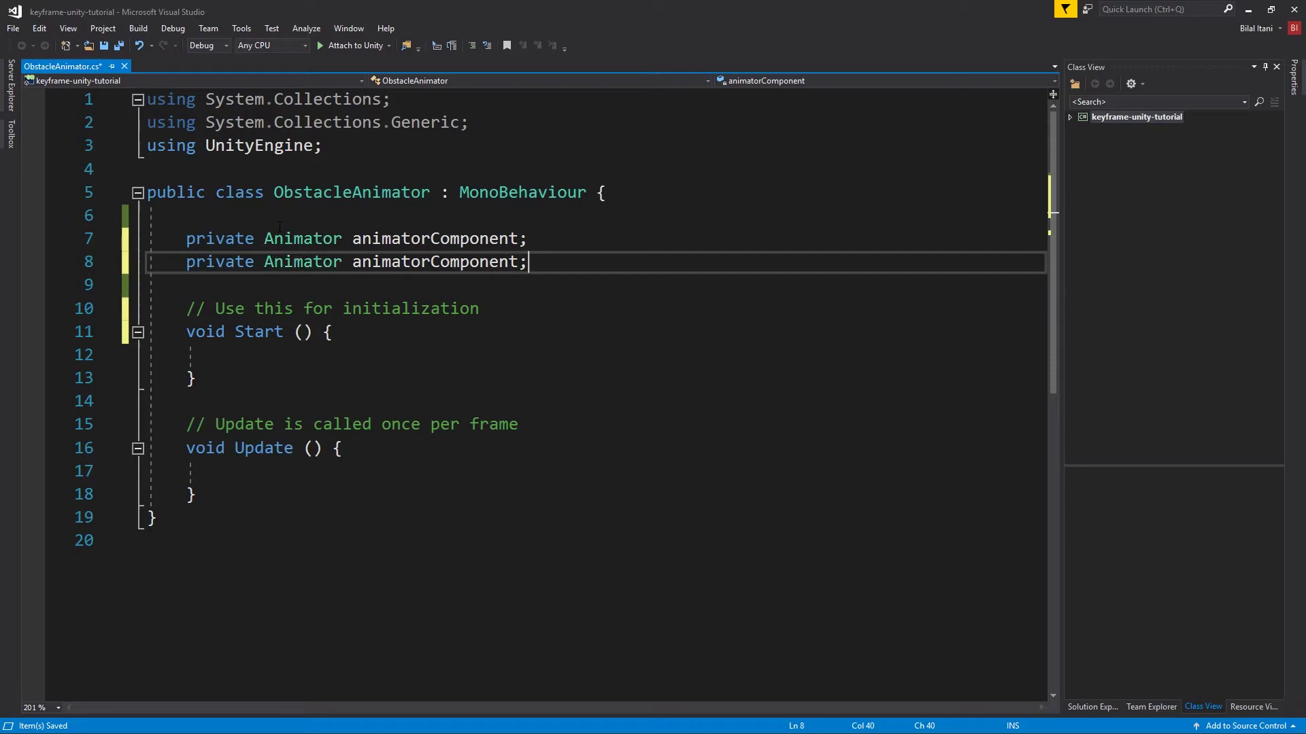
key(ctrl+Left)
key(ctrl+Left)
key(ctrl+Left)
key(ctrl+w)
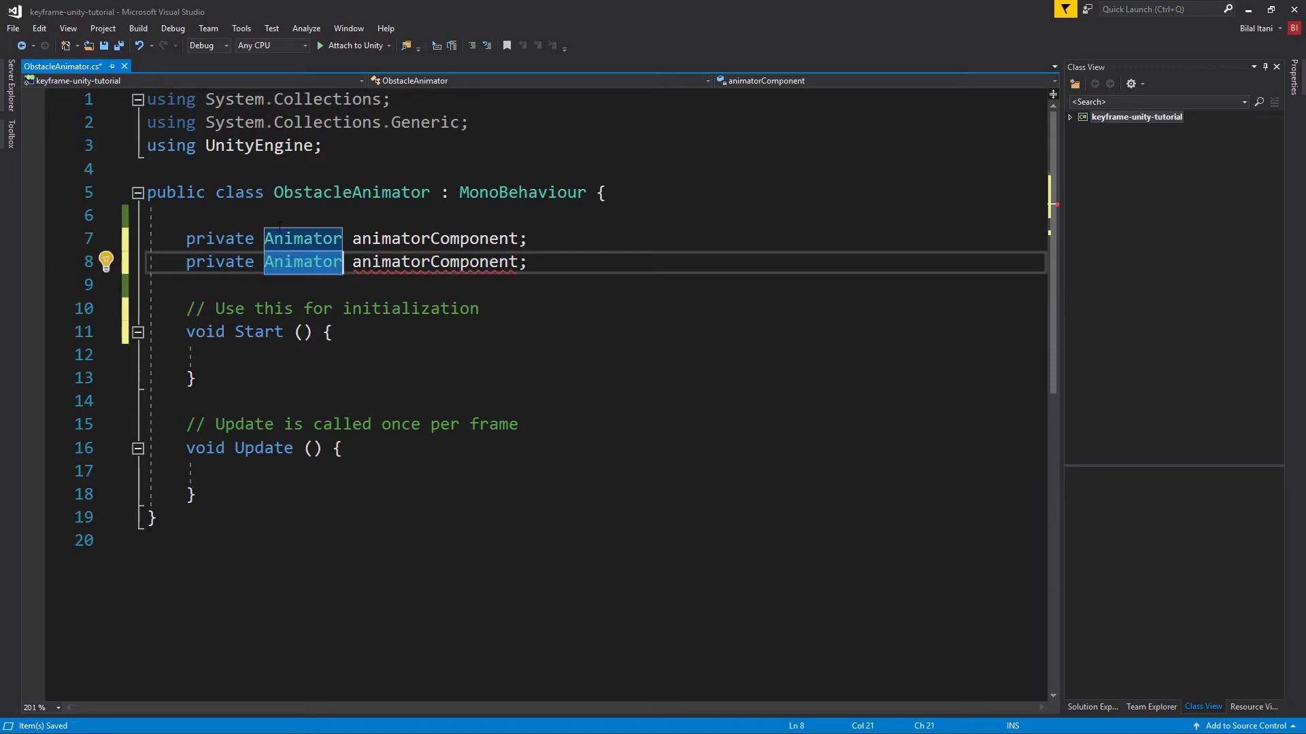
text(Renderer)
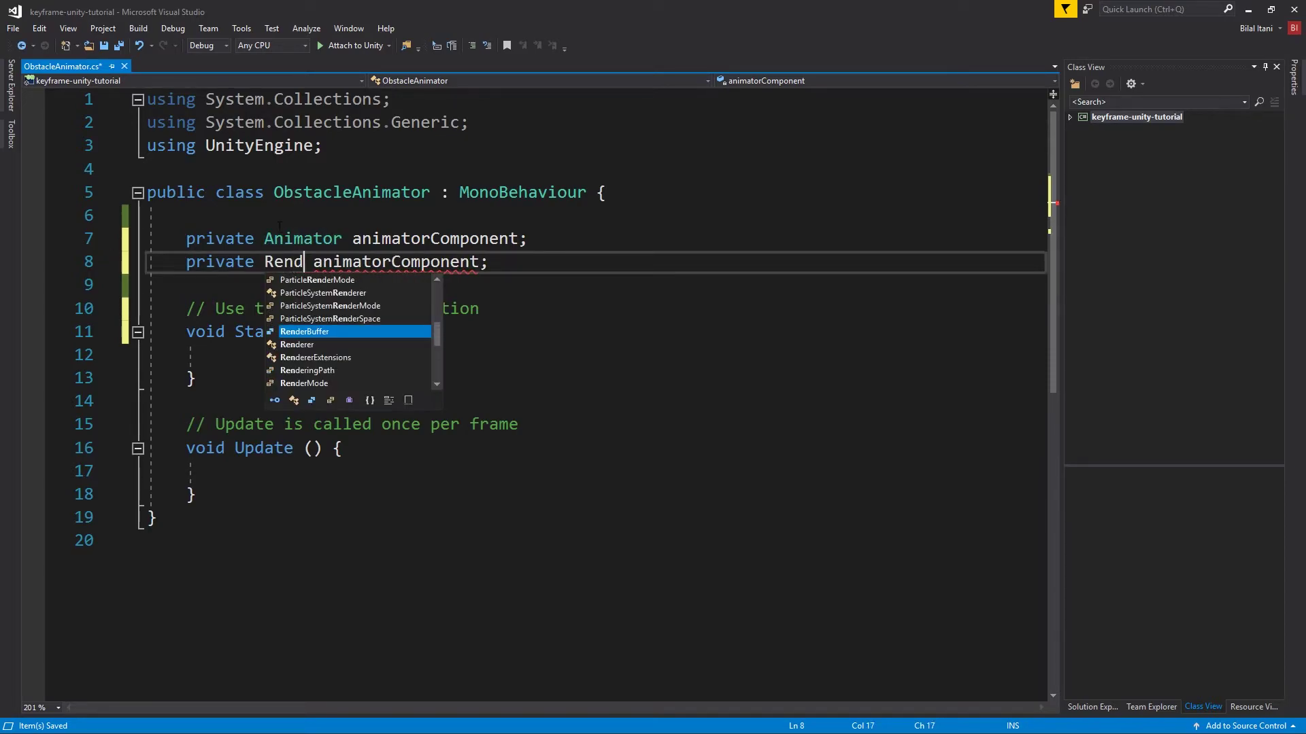
key(Escape)
key(Right)
key(Right)
key(Left)
key(shift+Right)
key(shift+Right)
key(shift+Right)
key(shift+Right)
key(shift+Right)
key(shift+Right)
key(shift+Right)
key(shift+Right)
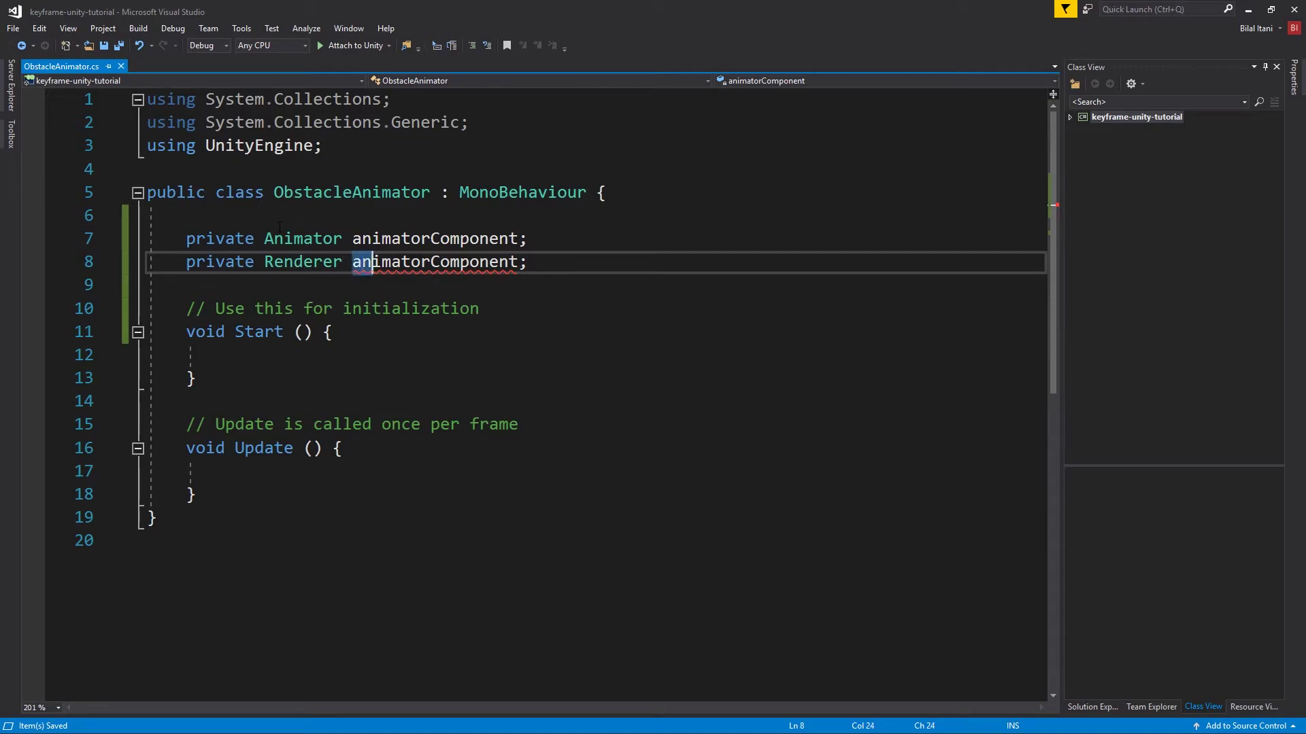
text(renderer)
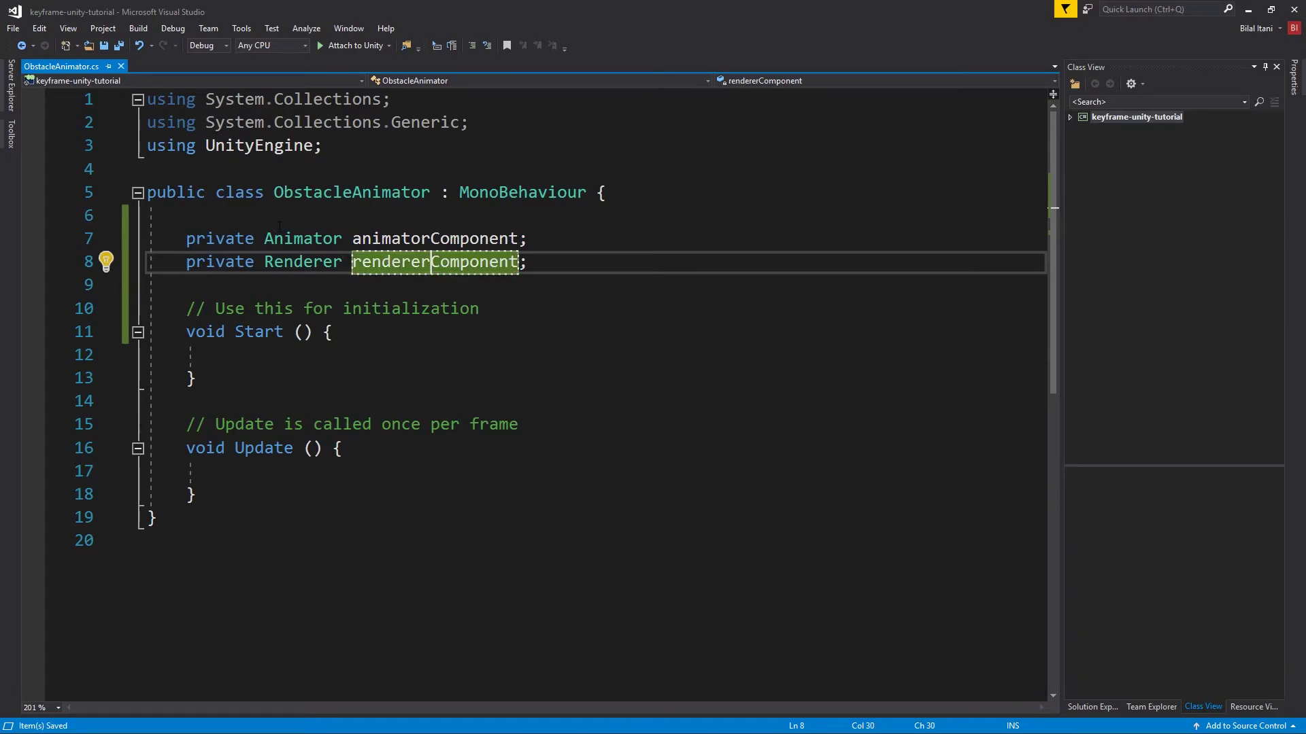
Rename Start to Awake and put its opening brace on its own line
key(Down)
key(Down)
key(Down)
key(shift+Right)
key(shift+Right)
key(shift+Right)
key(shift+Right)
key(shift+Right)
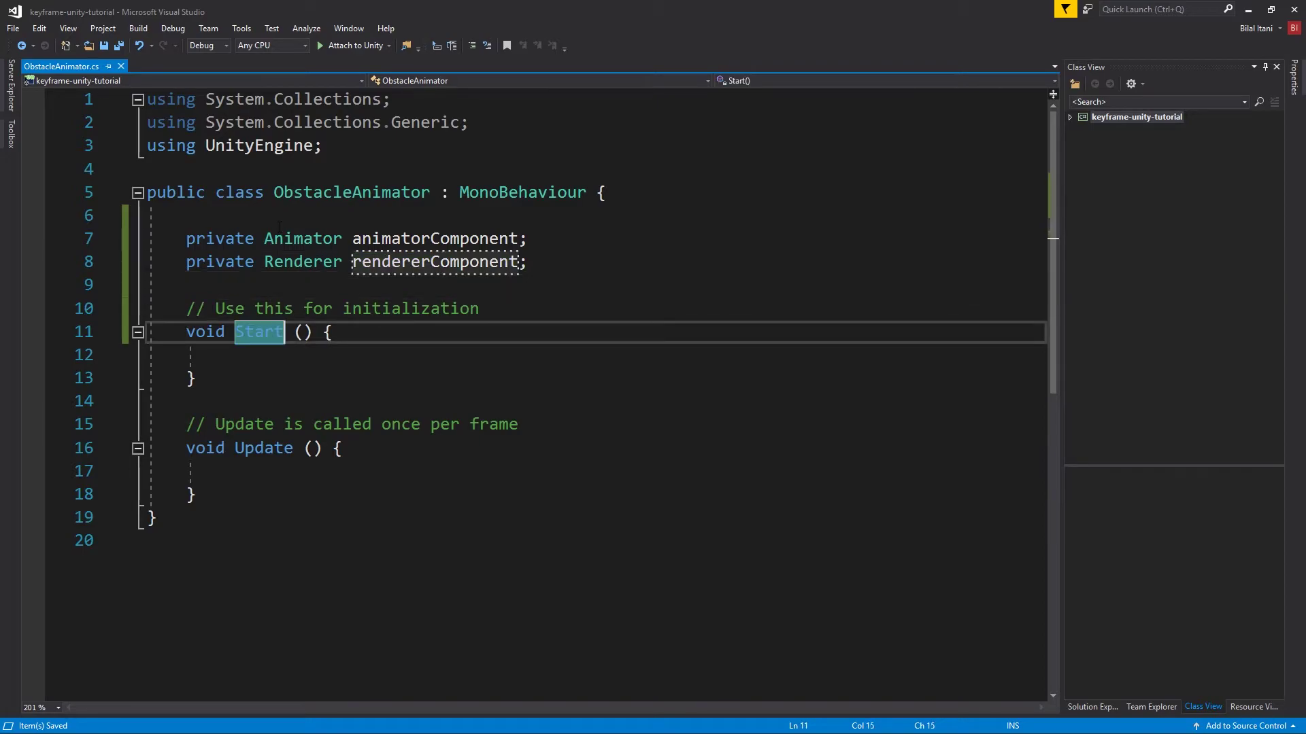
text(Awake)
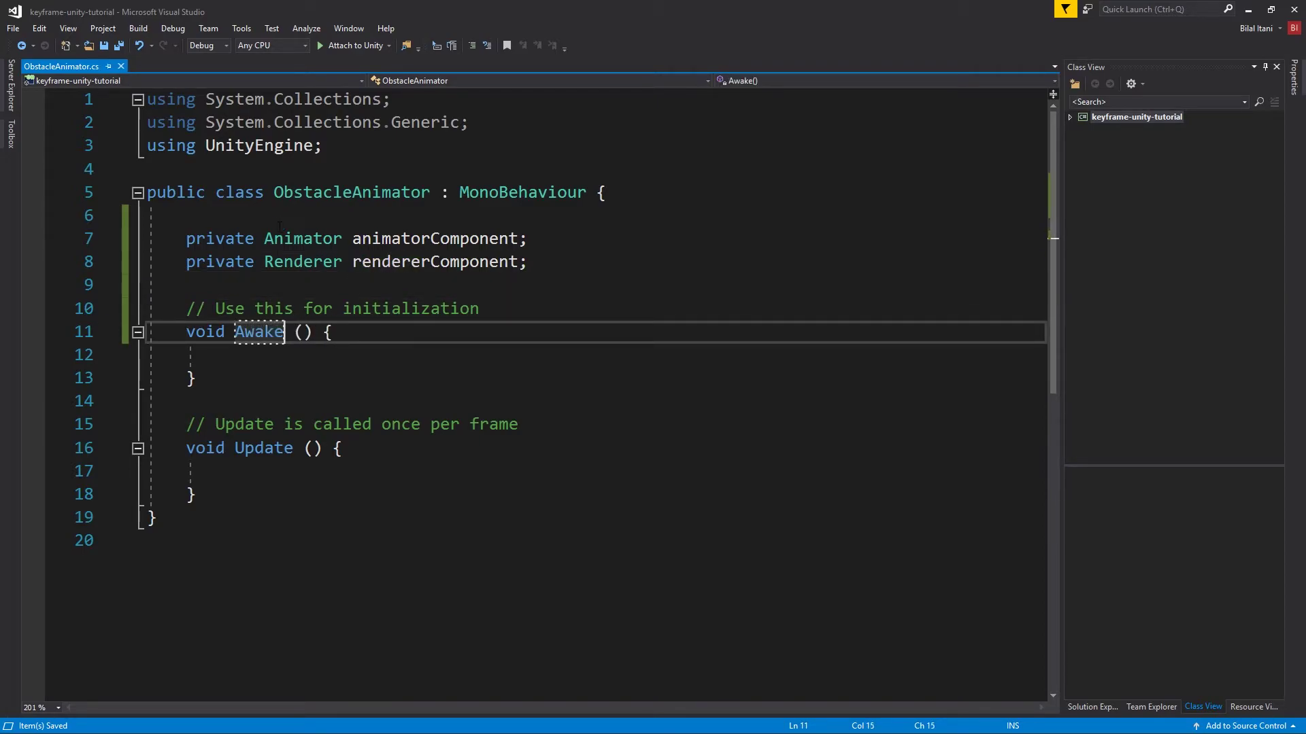
key(Right)
key(Right)
key(Right)
key(Right)
key(Return)
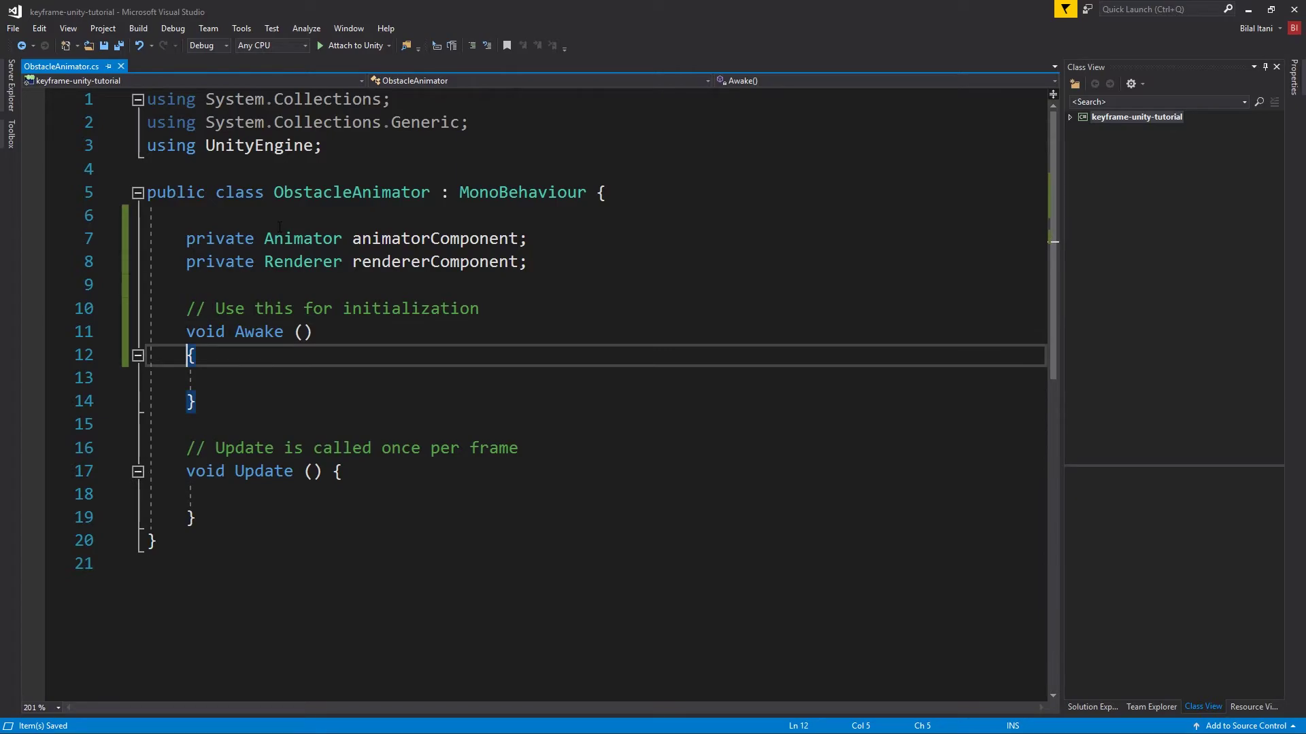
In Awake, assign animatorComponent = GetComponent<Animator>();
key(Down)
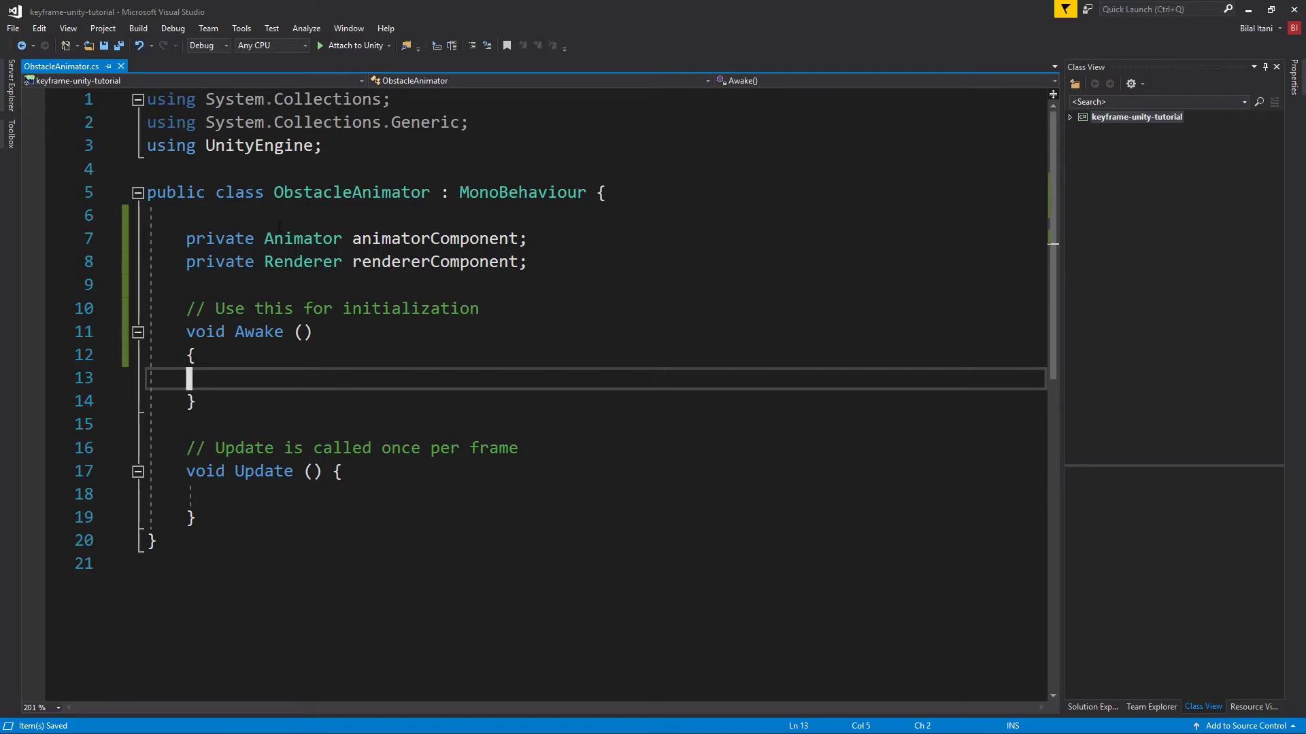
text(animato)
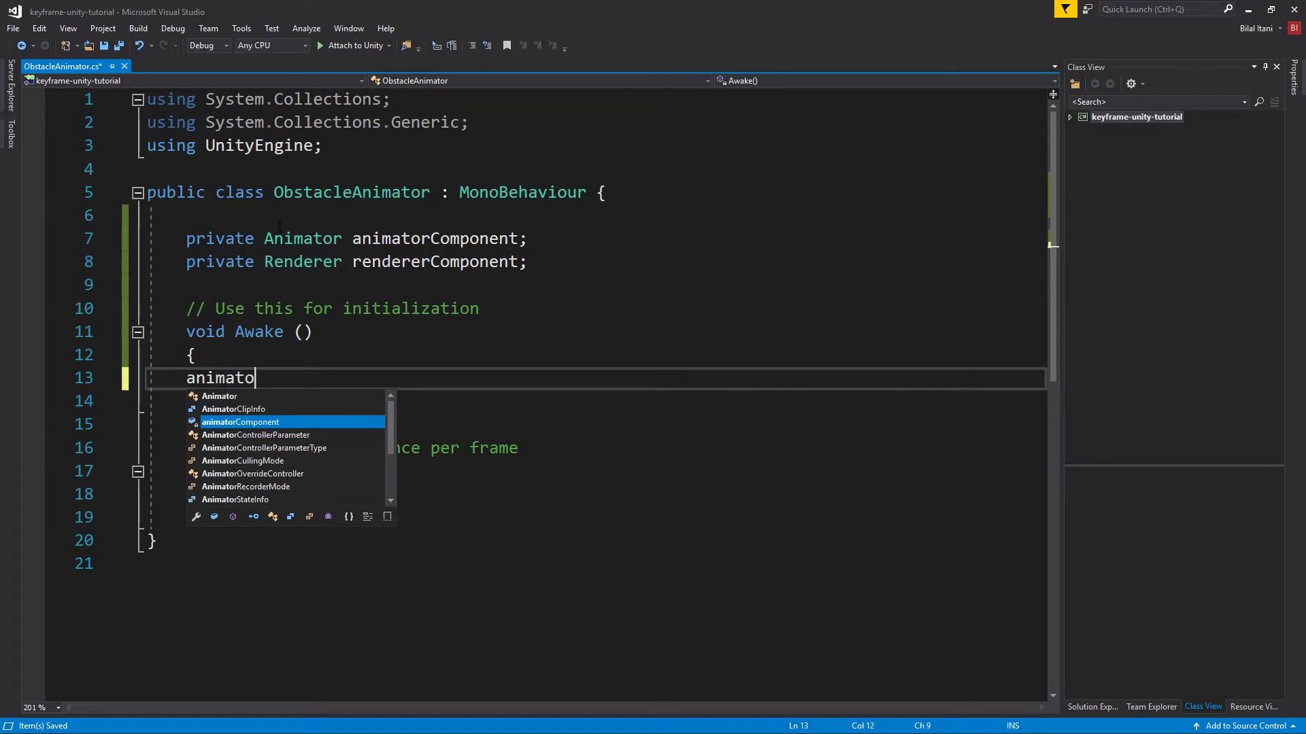
text(rC)
key(Tab)
text(= G)
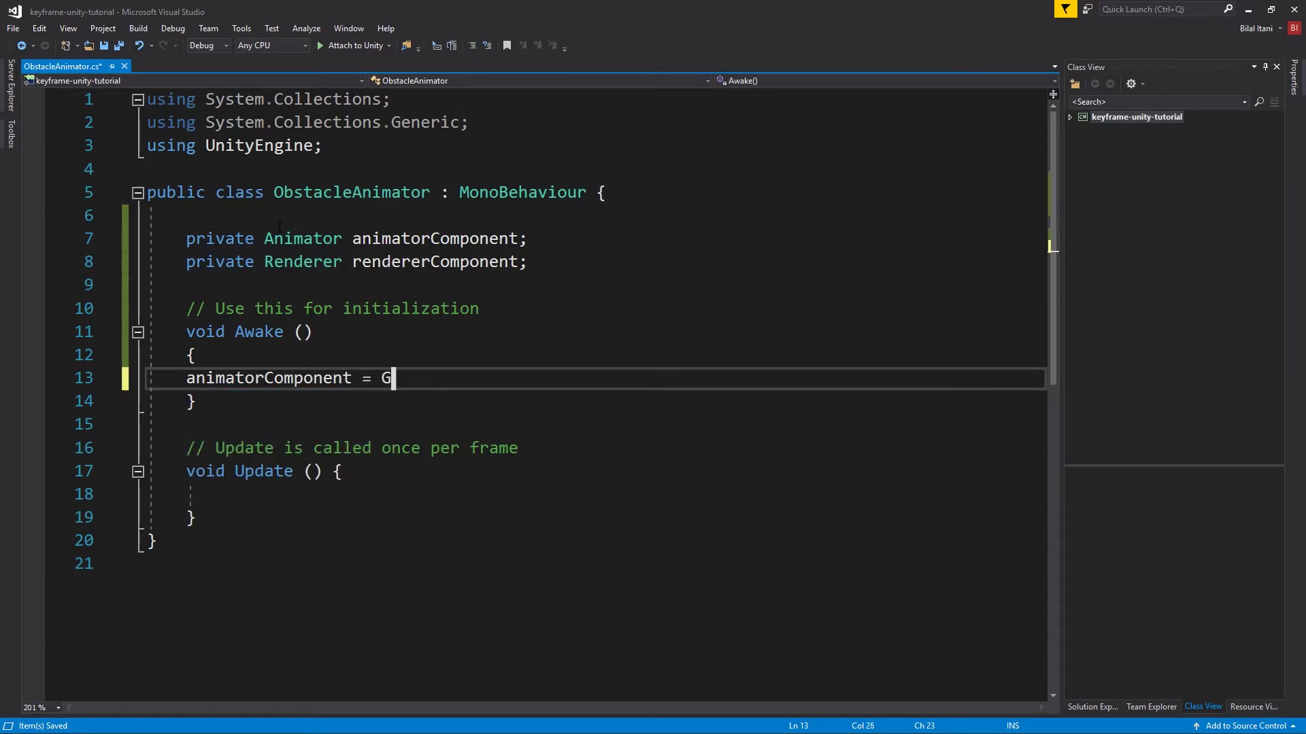
text(etComponent<Animator>();)
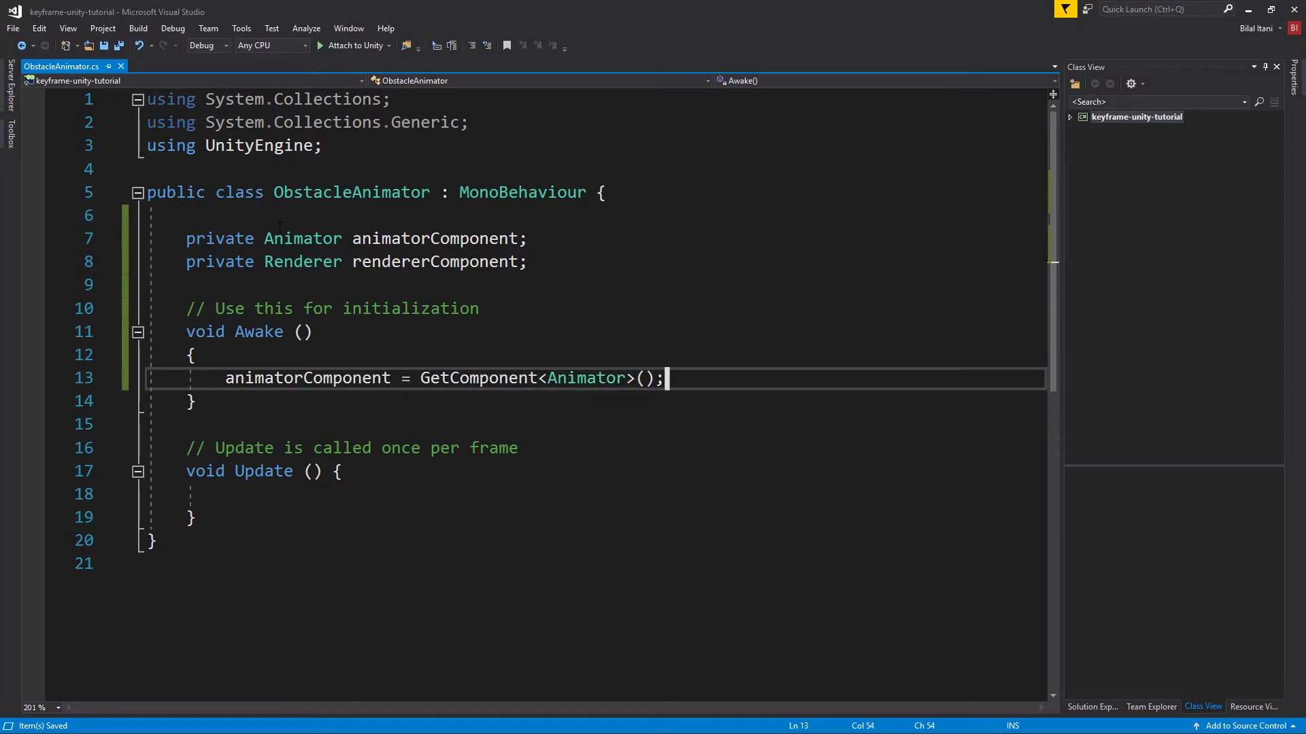
key(Insert)
key(Home)
key(BackSpace)
key(Insert)
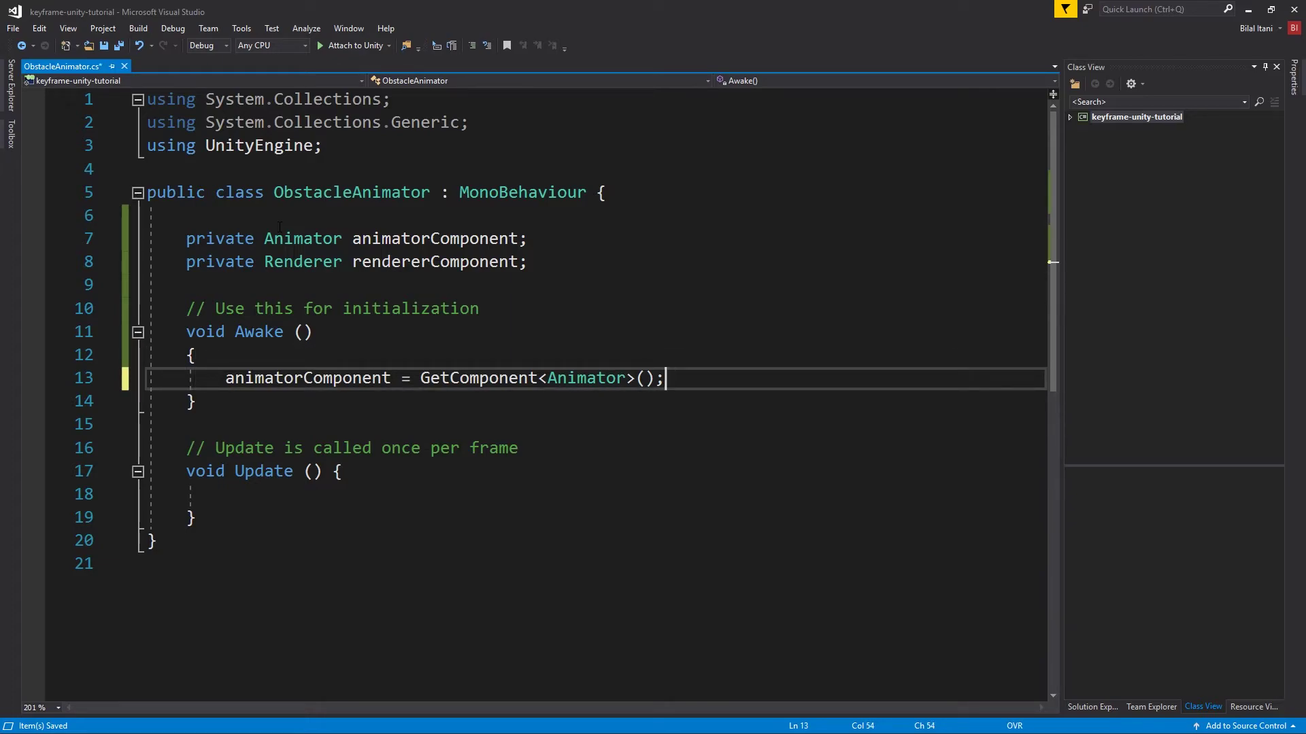
Add rendererComponent = GetComponent<Renderer>(); below it and save the script
key(Return)
key(Home)
text(Animator)
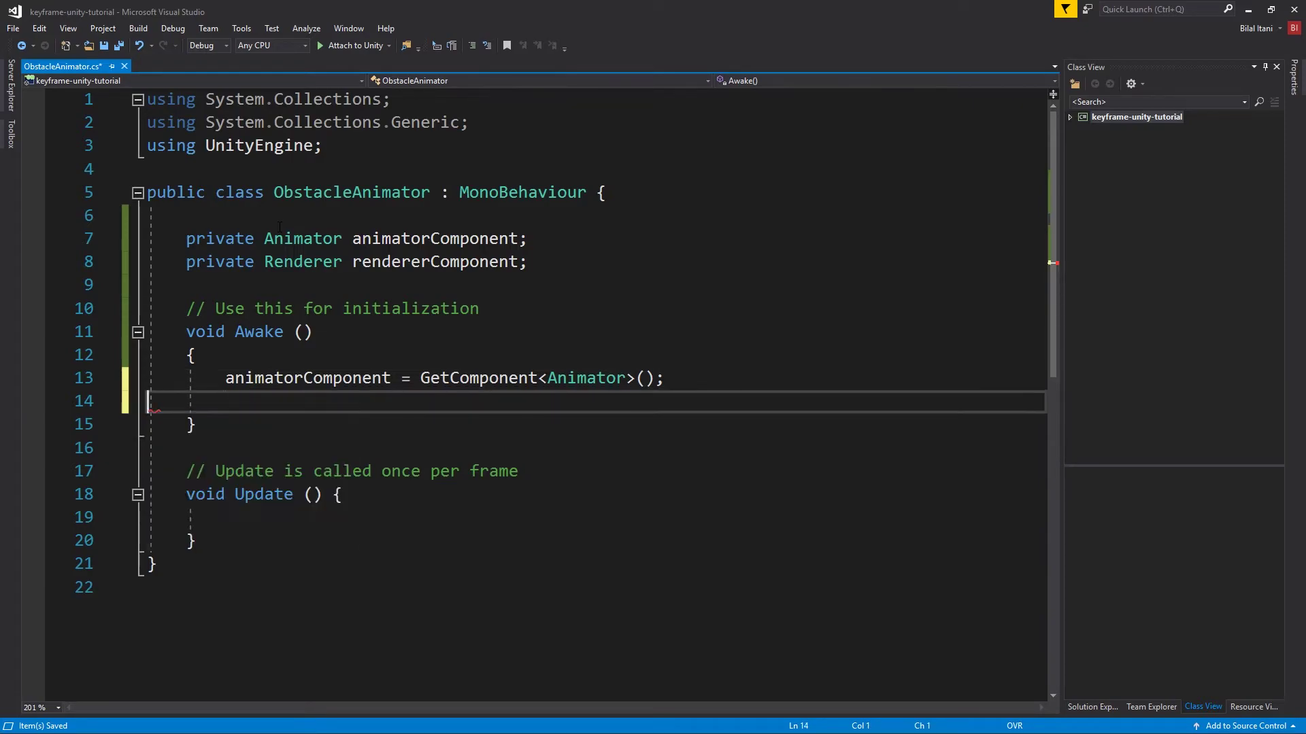
key(Tab)
key(BackSpace)
key(BackSpace)
key(BackSpace)
key(BackSpace)
key(BackSpace)
key(BackSpace)
key(BackSpace)
key(BackSpace)
key(BackSpace)
key(BackSpace)
key(Return)
key(Home)
key(ctrl+space)
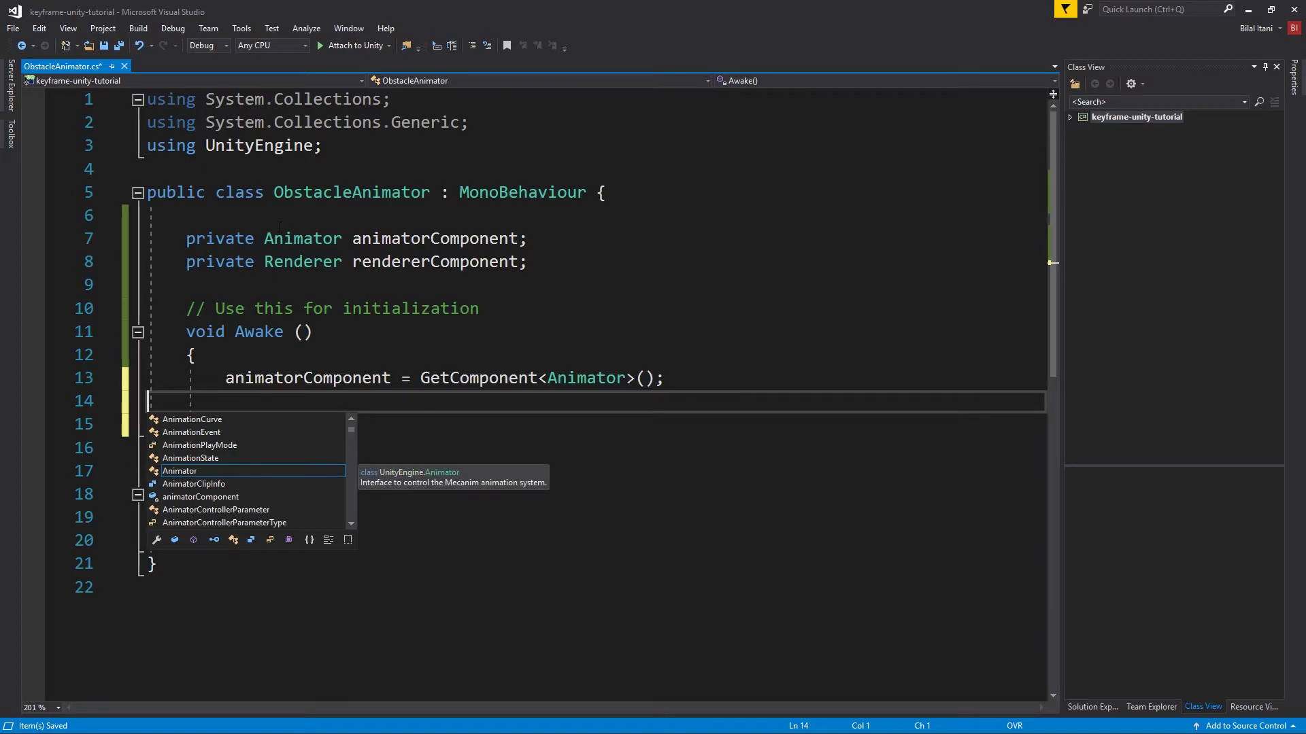
key(Escape)
text(ren)
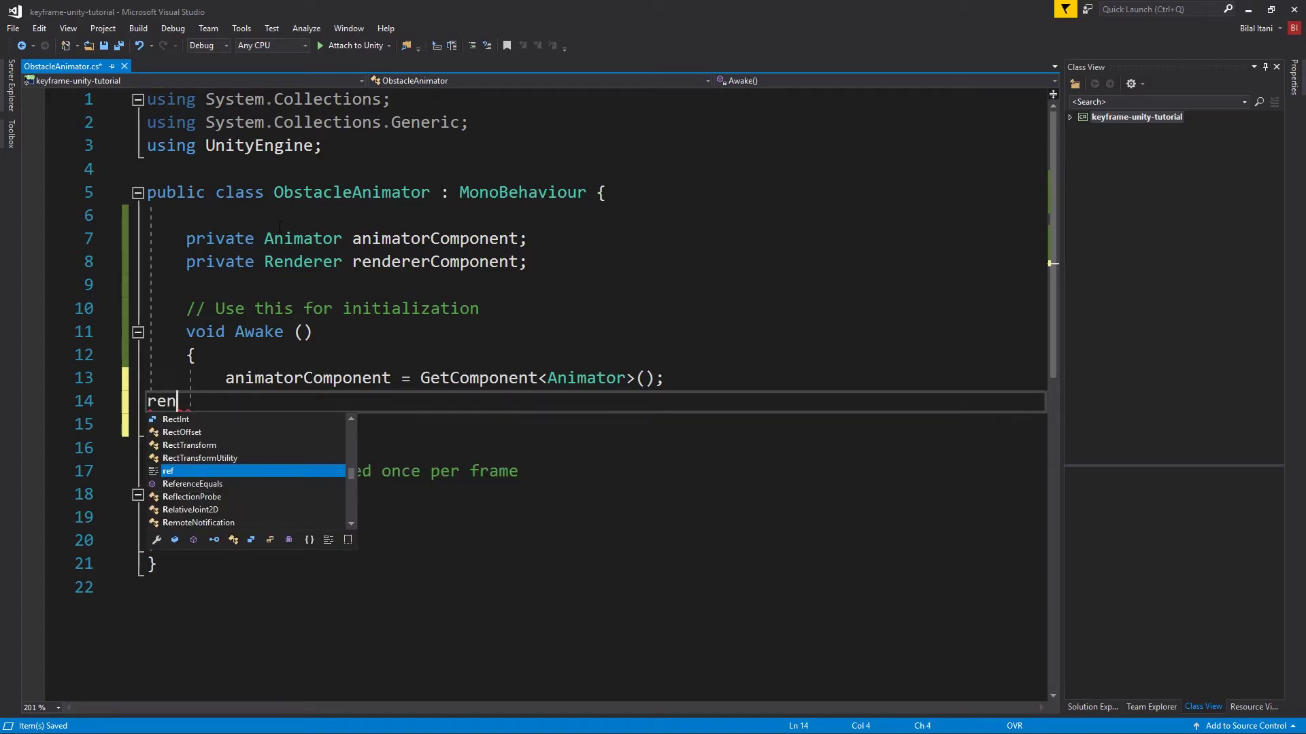
text(dererCom)
key(Tab)
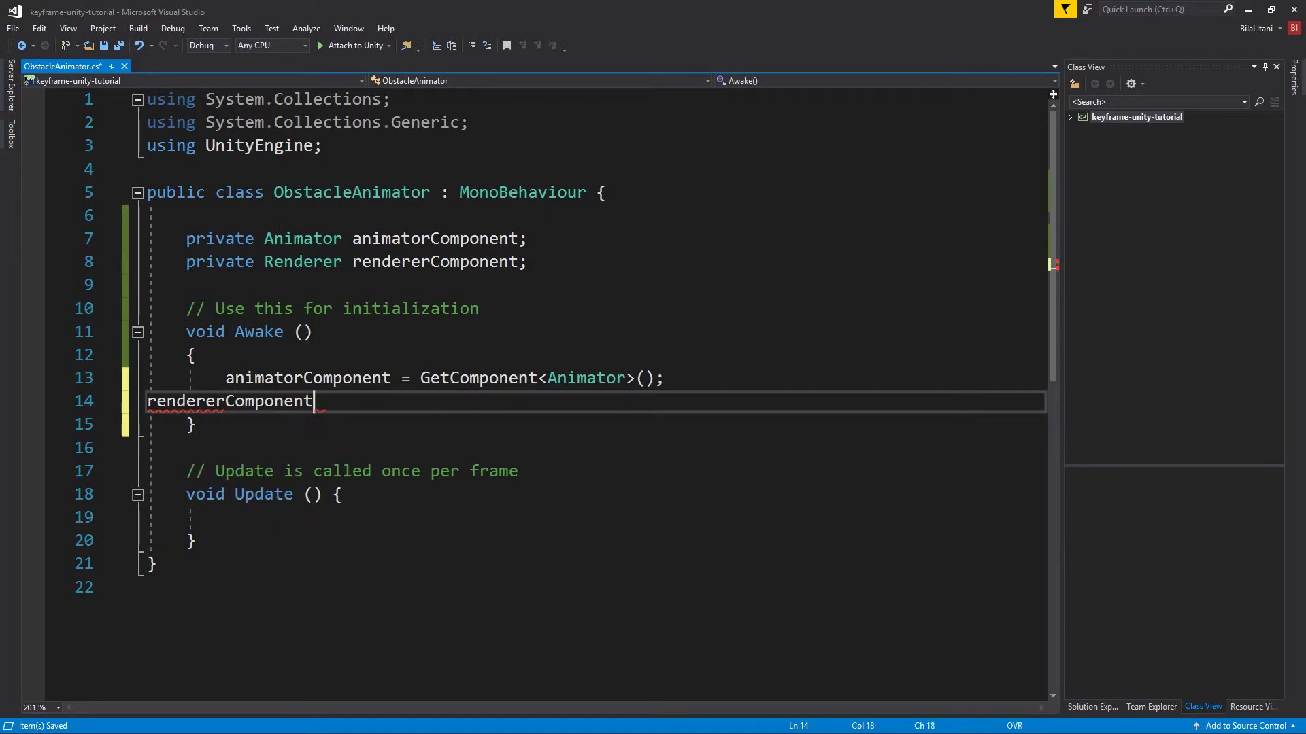
key(Home)
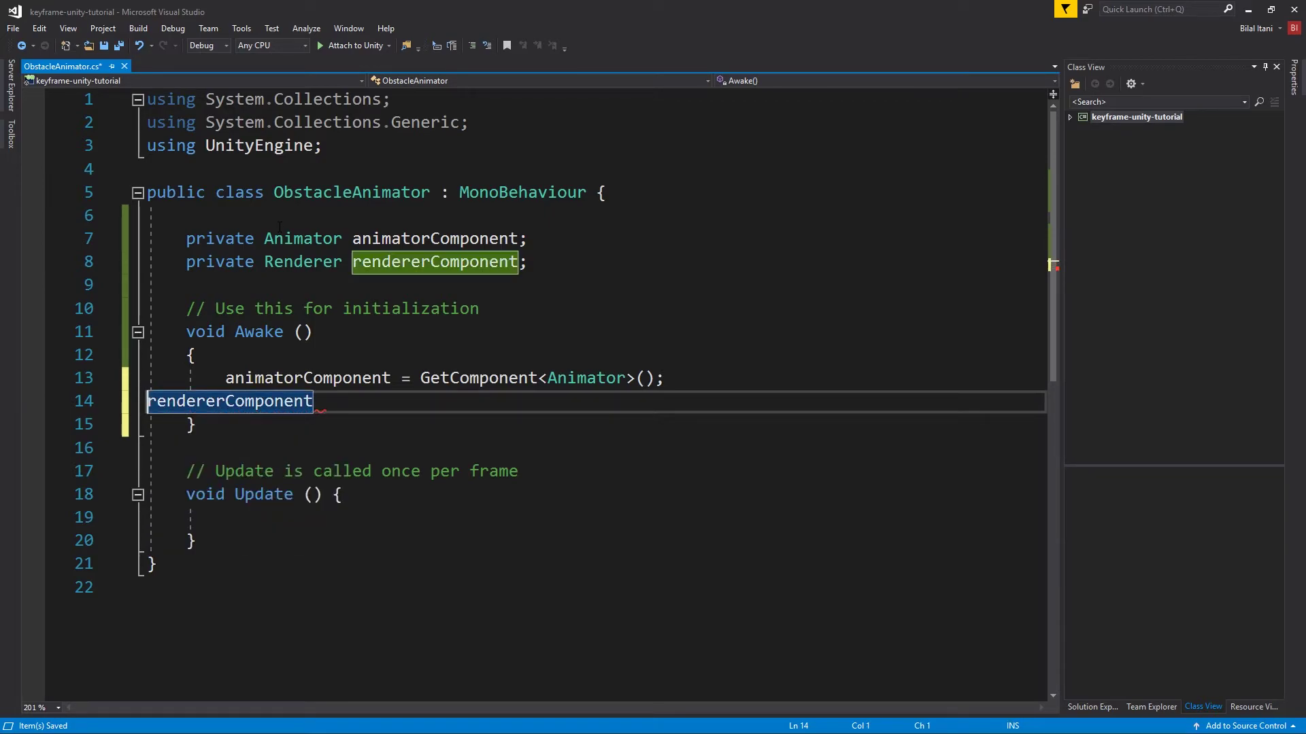
key(Insert)
key(Tab)
key(Tab)
key(End)
text(= )
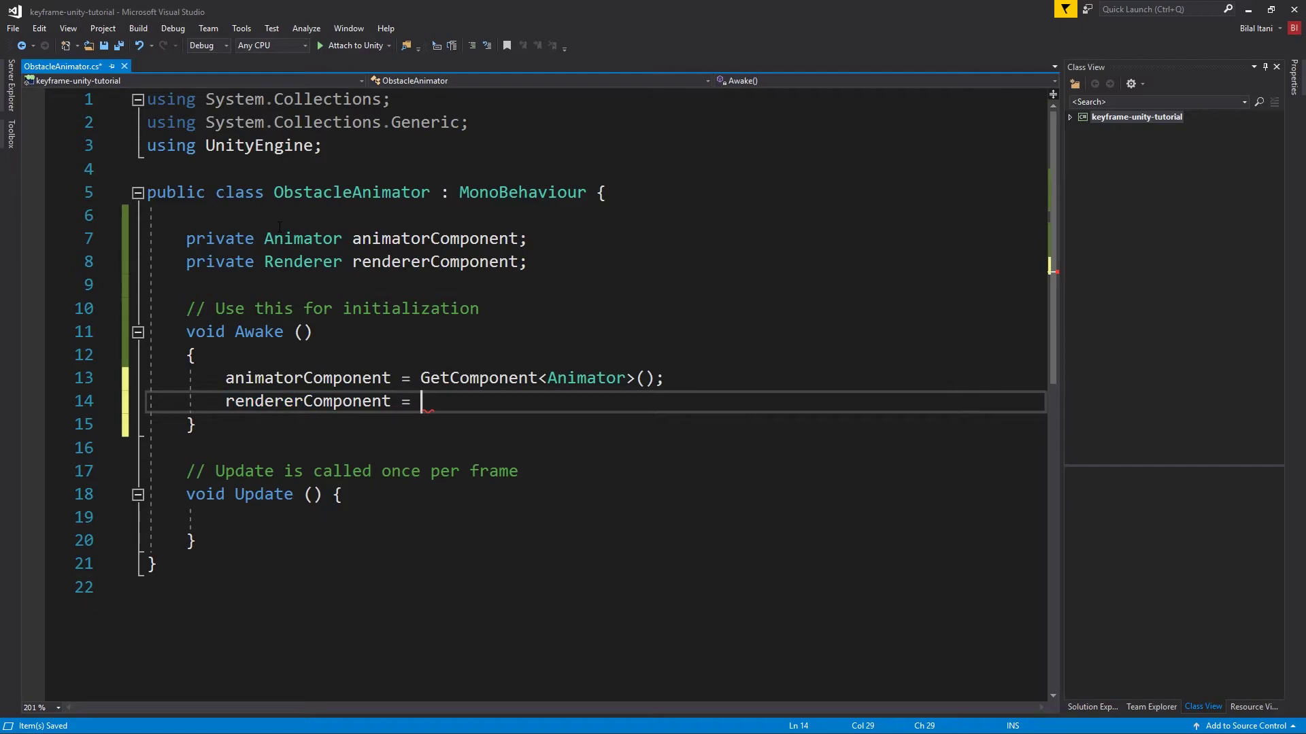
text(GetComponent<Renderer>)
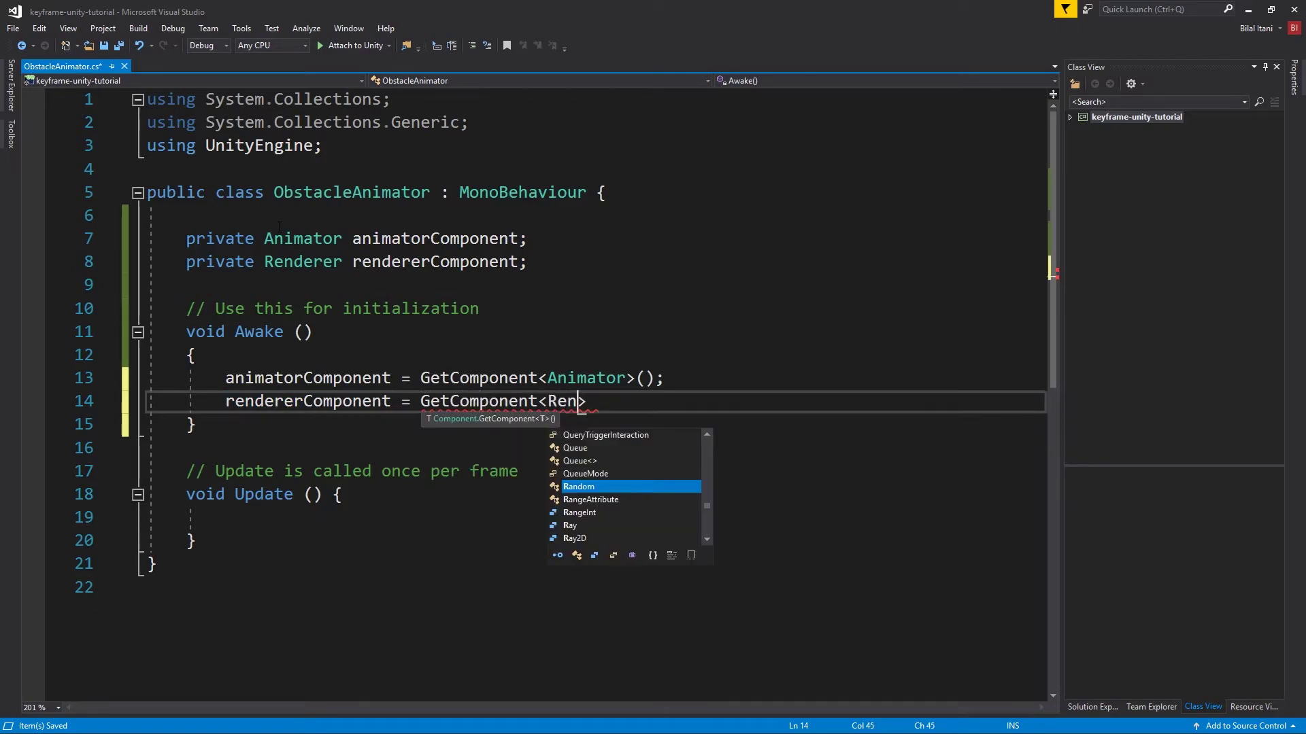
text(();)
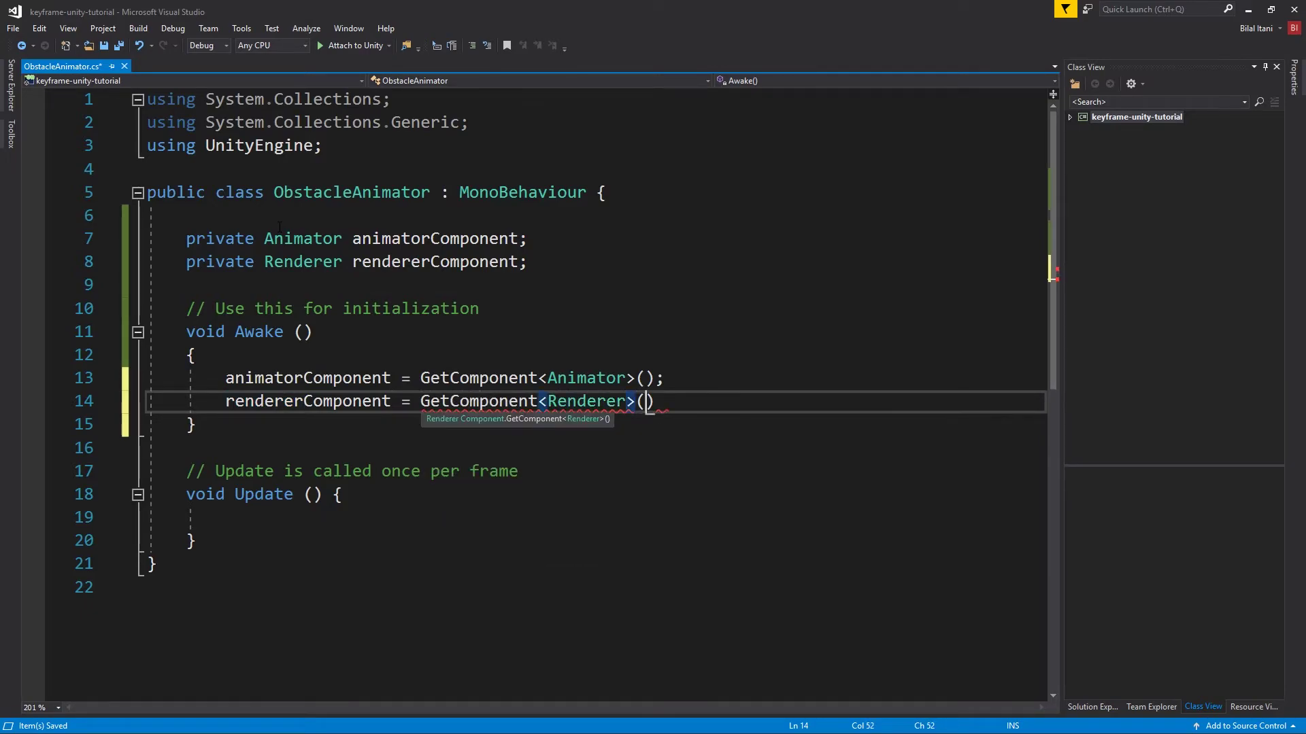
key(ctrl+s)
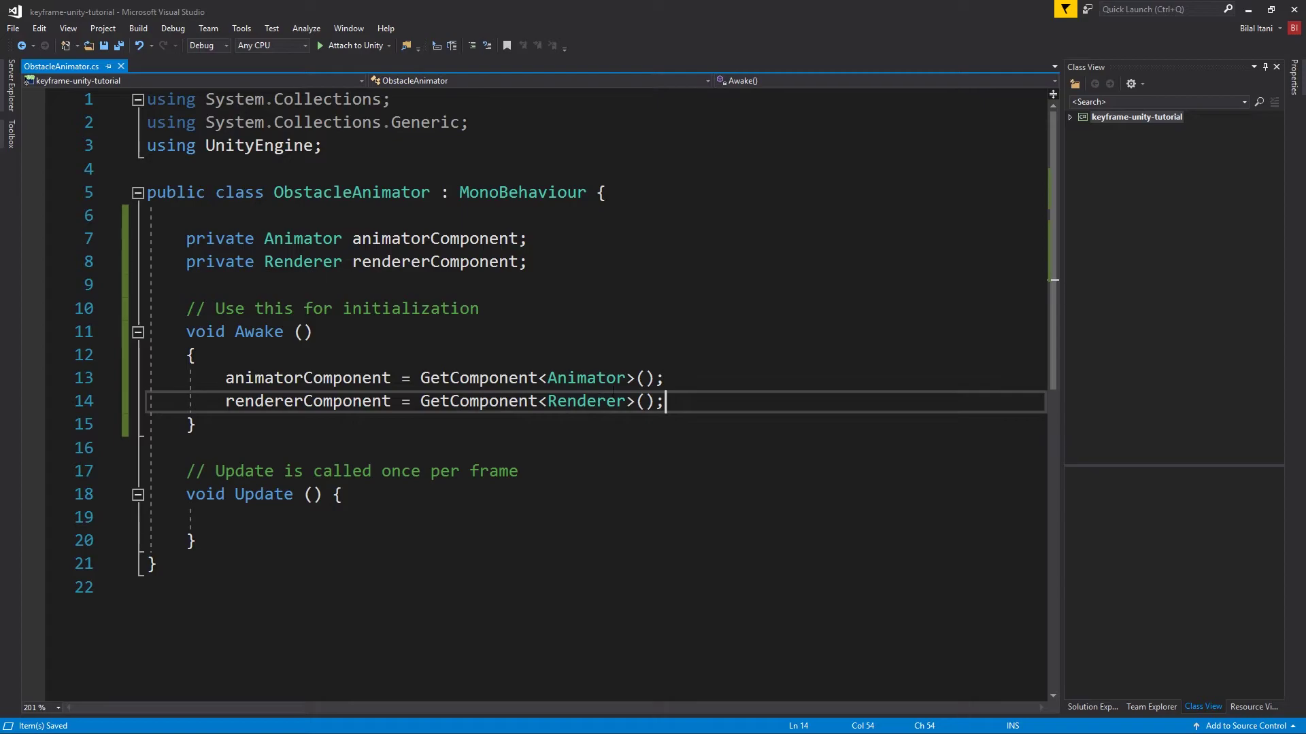
Move Update's opening brace onto its own line and save again
click(331, 494)
key(Return)
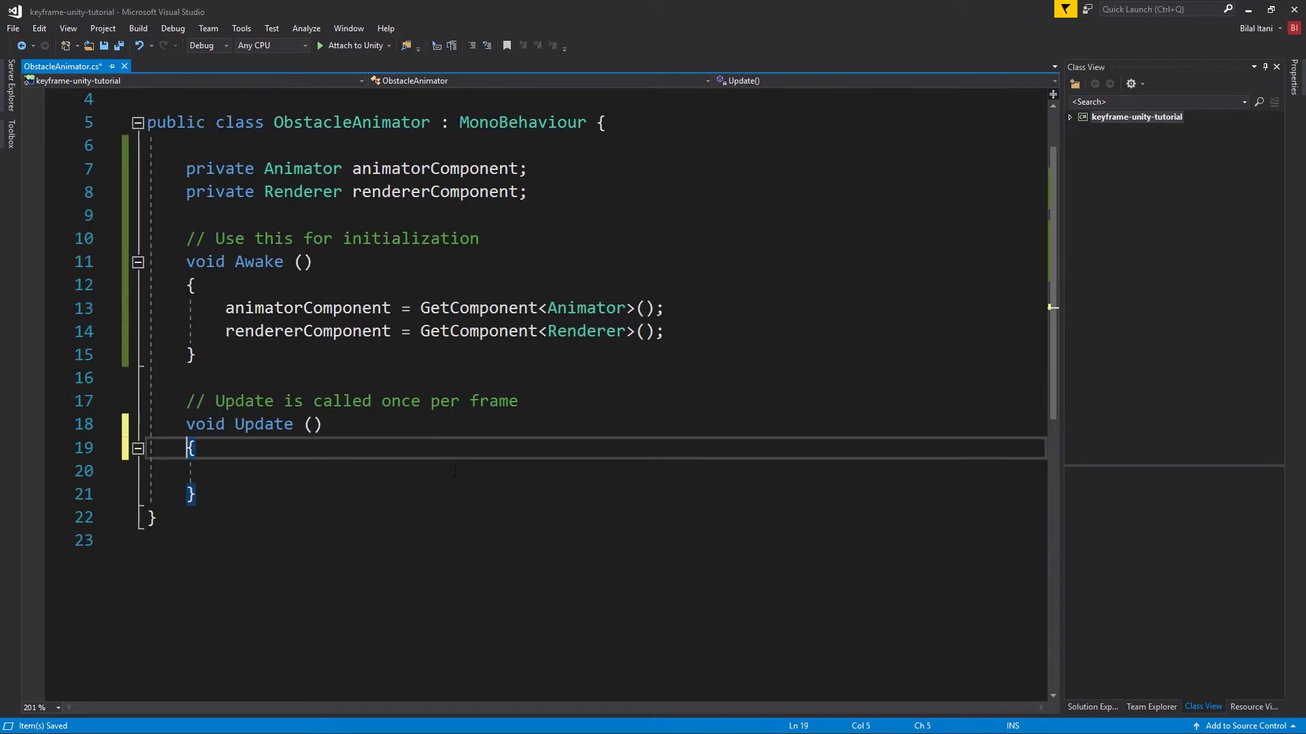
key(ctrl+s)
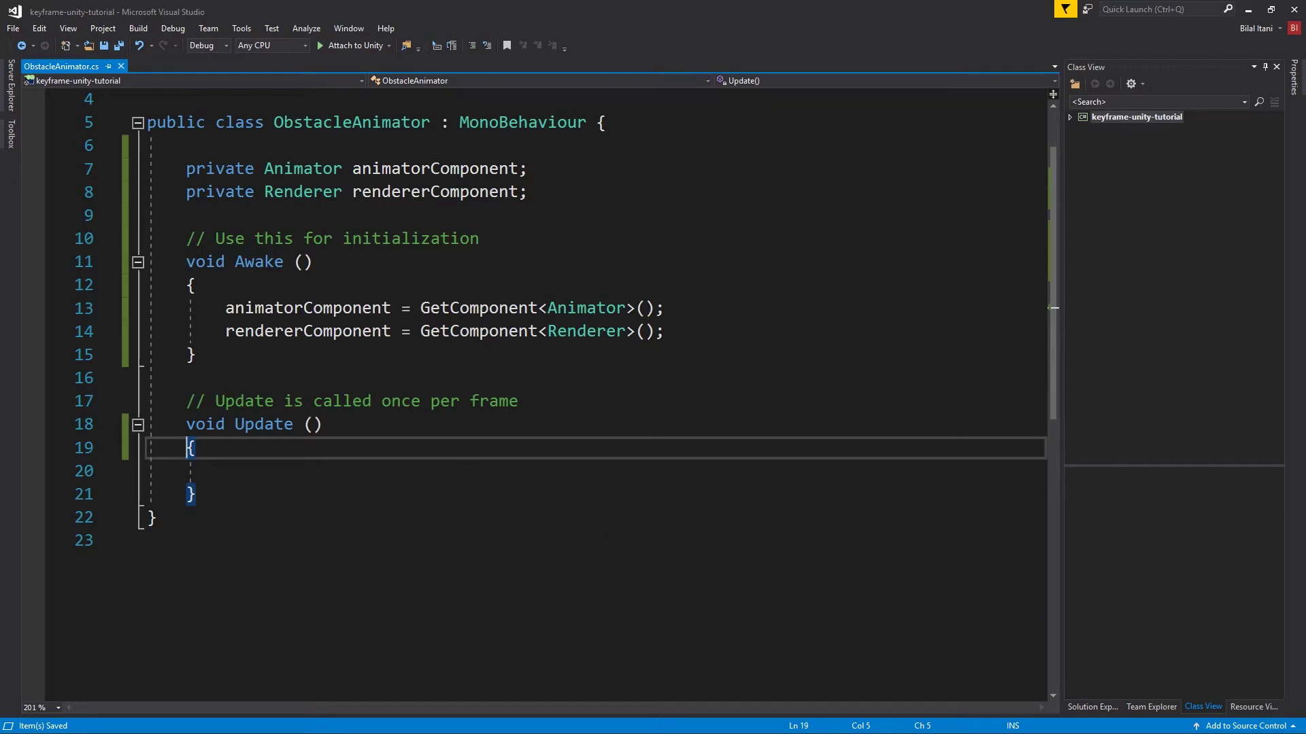
key(Down)
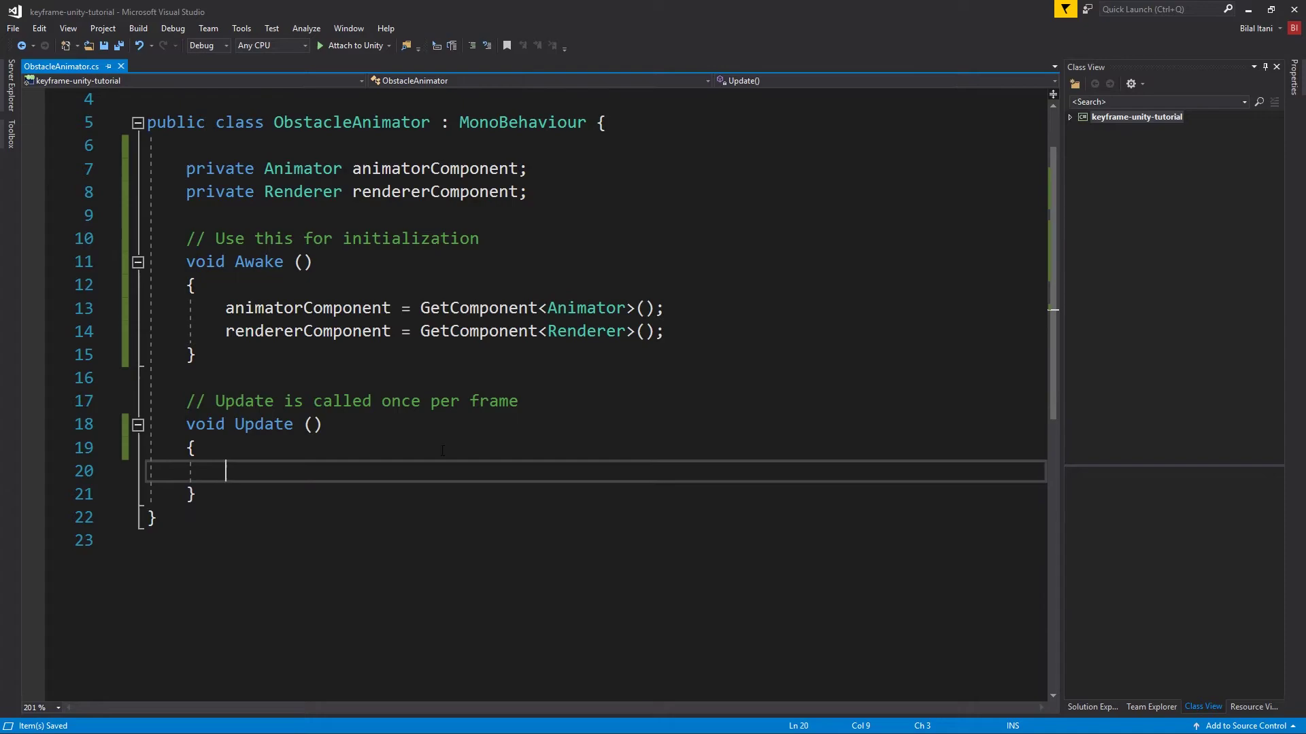
scroll(445, 457, up, 1)
Declare private const string WARP_OUT_NAME = "WarpOut" below the component fields and save
click(612, 310)
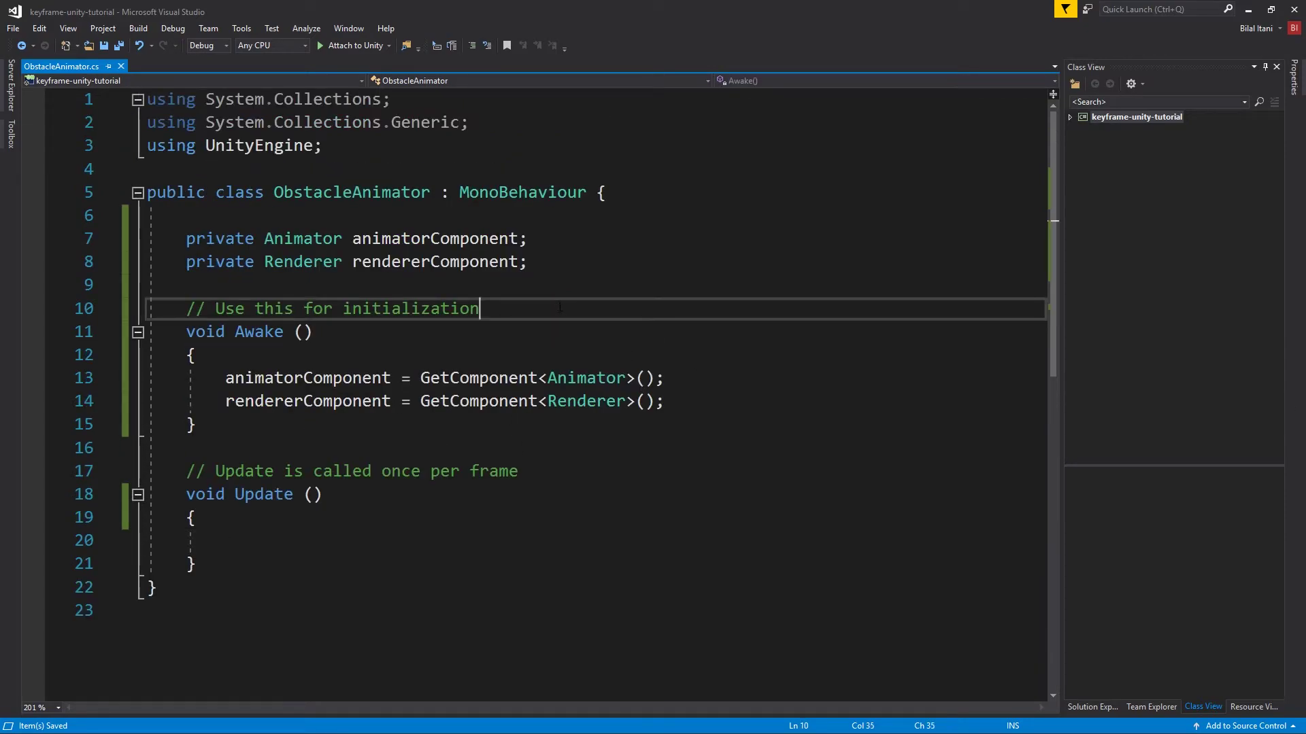
key(Up)
key(Return)
key(Up)
key(Return)
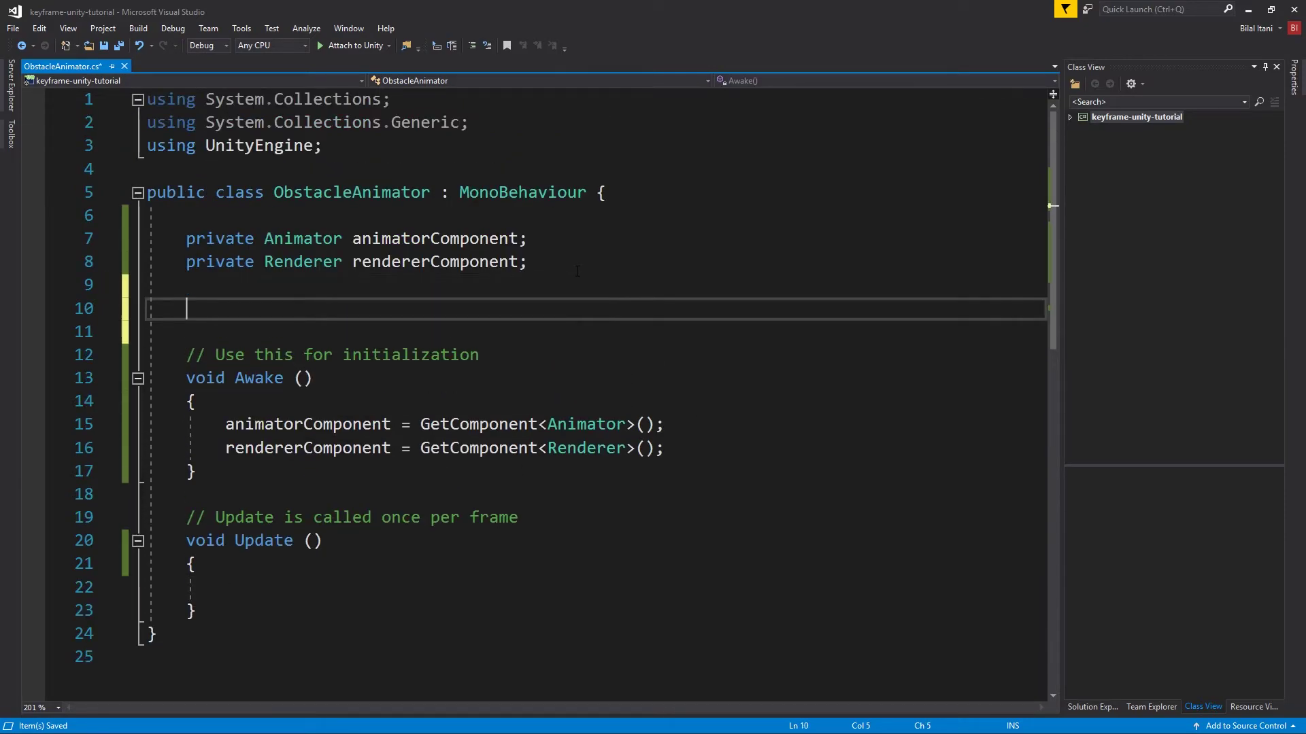
text(private c)
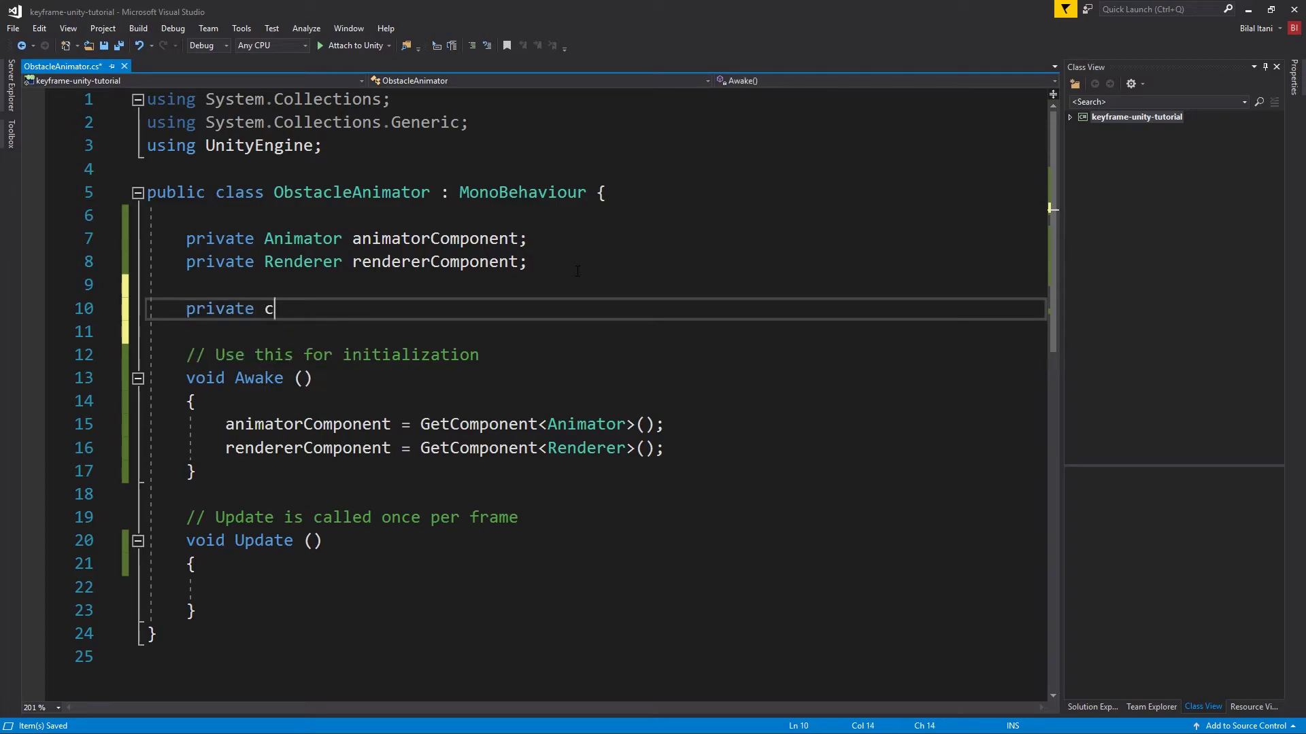
text(onst string W)
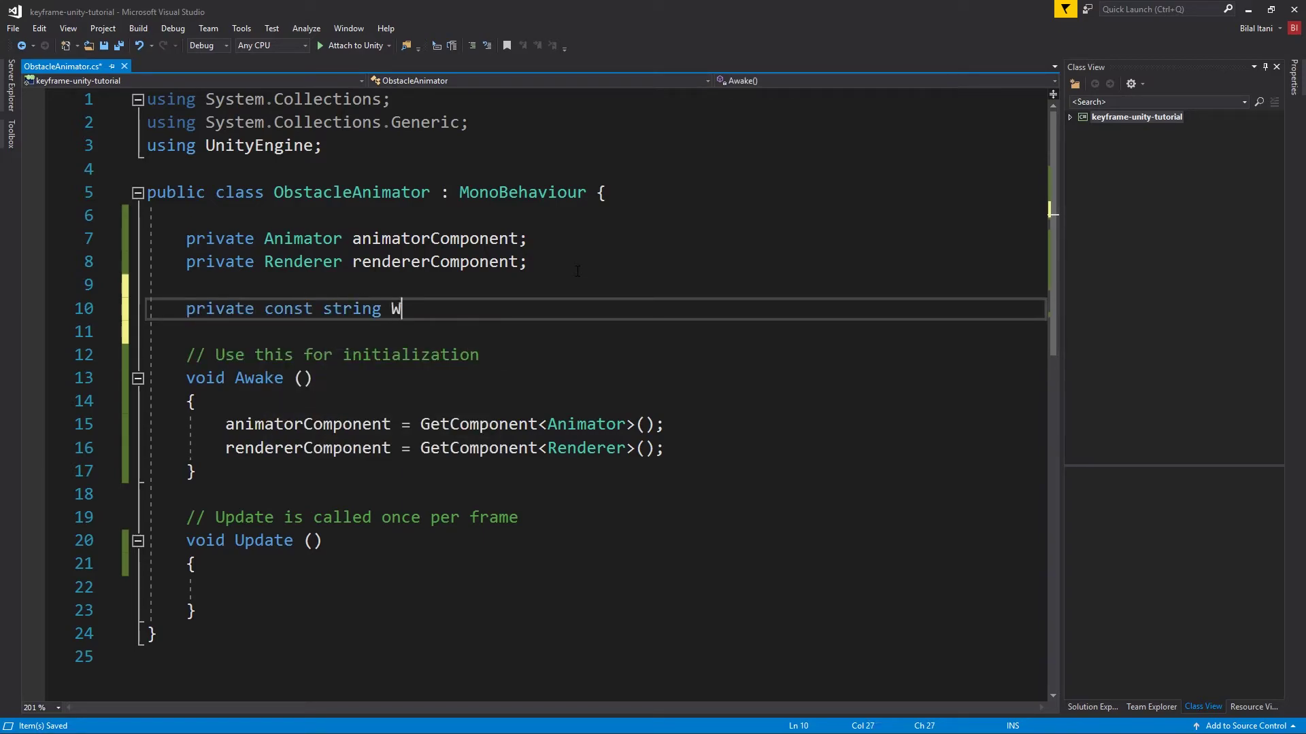
text(ARP_OUT_nAME =)
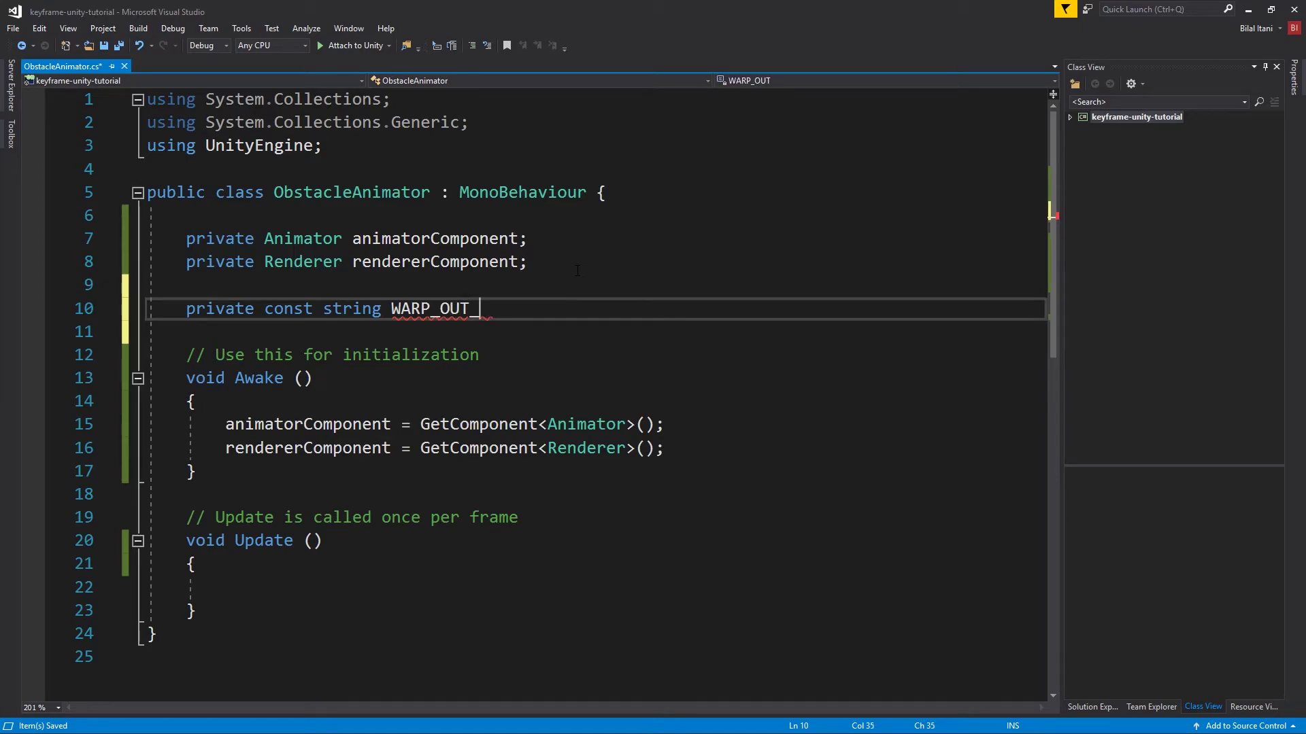
key(BackSpace)
key(BackSpace)
key(BackSpace)
key(BackSpace)
key(BackSpace)
key(BackSpace)
key(BackSpace)
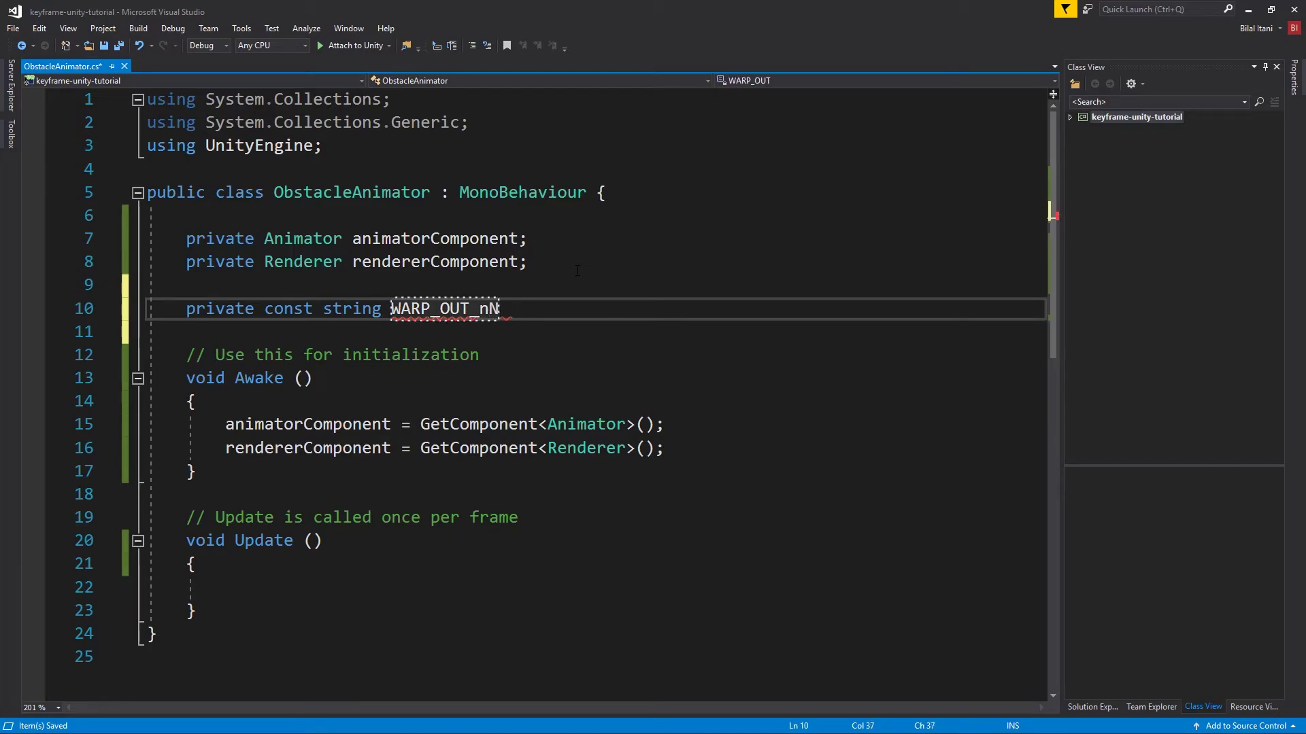
text(NAME = )
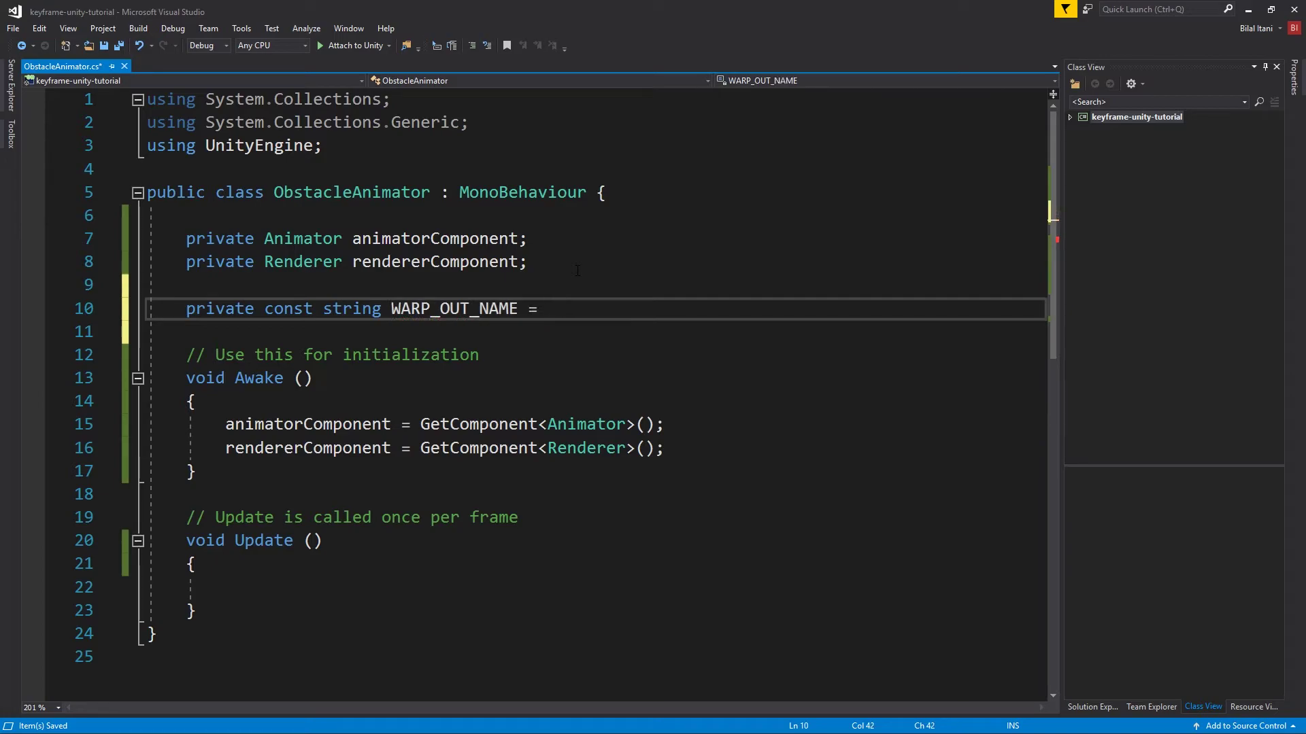
text("Warp)
text(Out";)
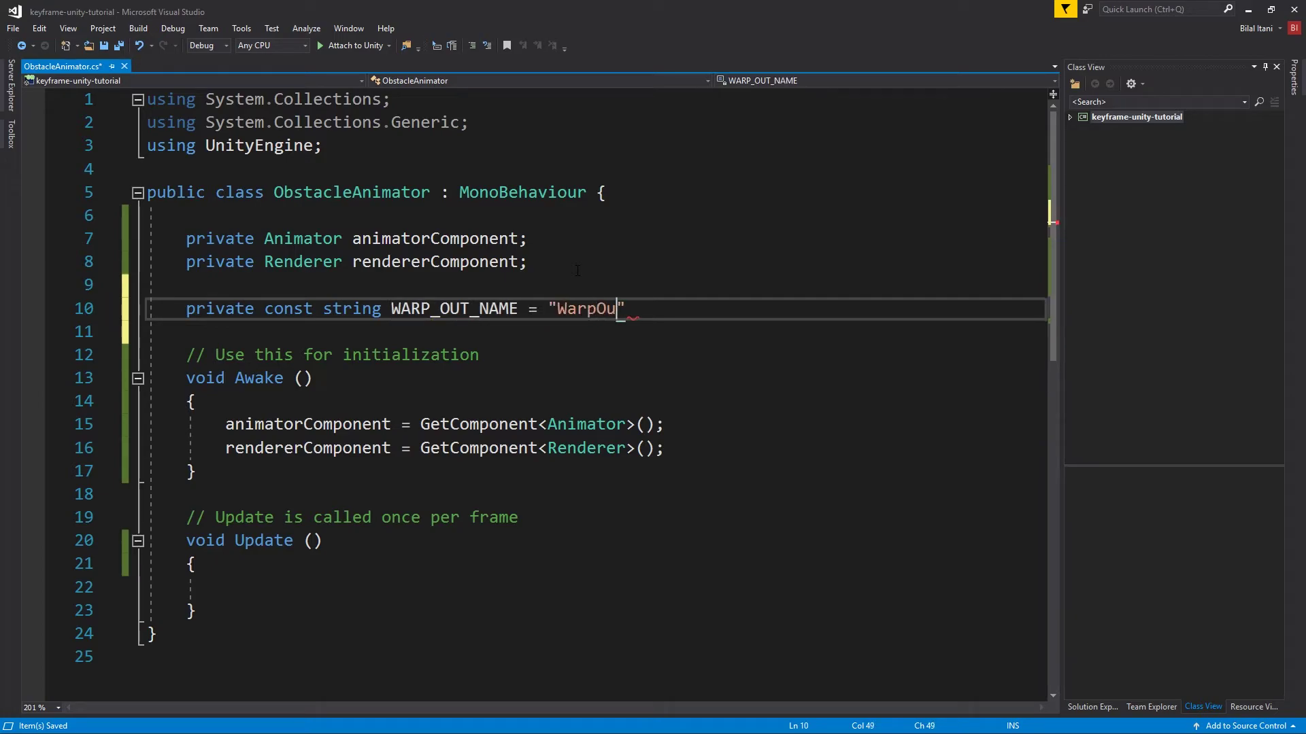
key(ctrl+s)
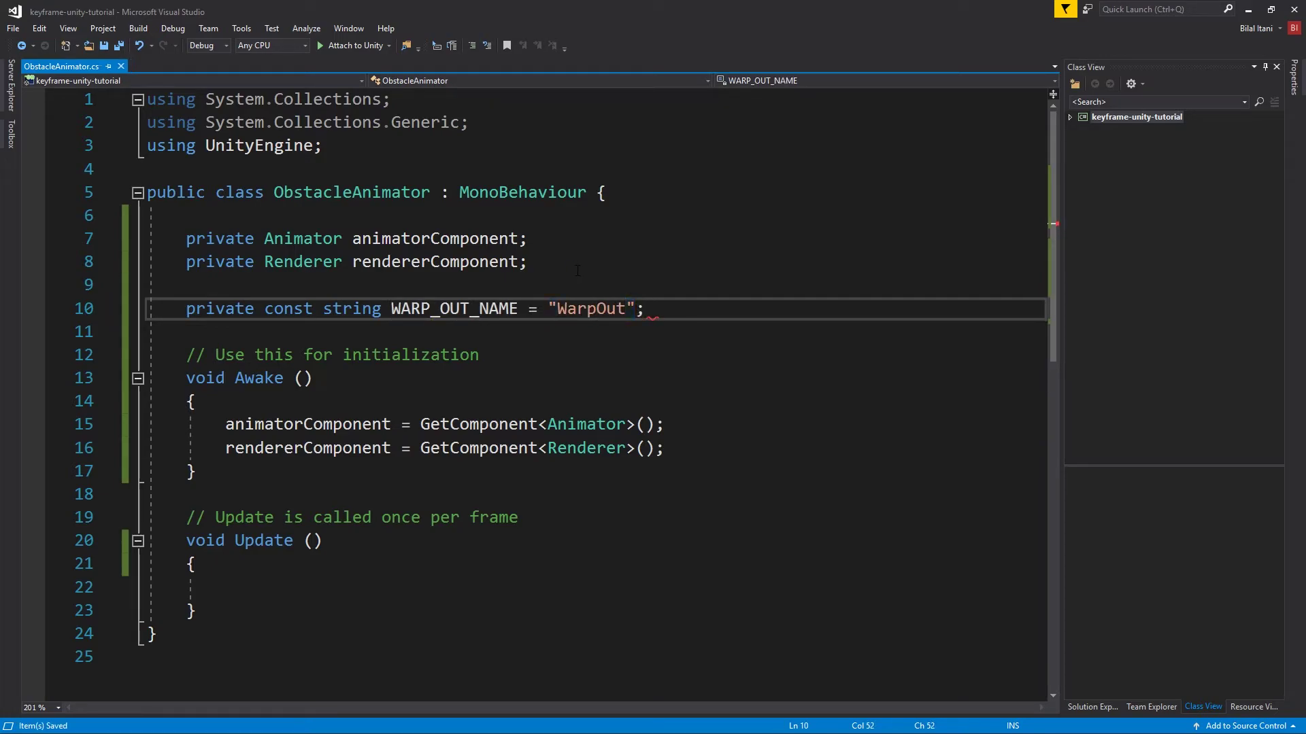
key(shift+Home)
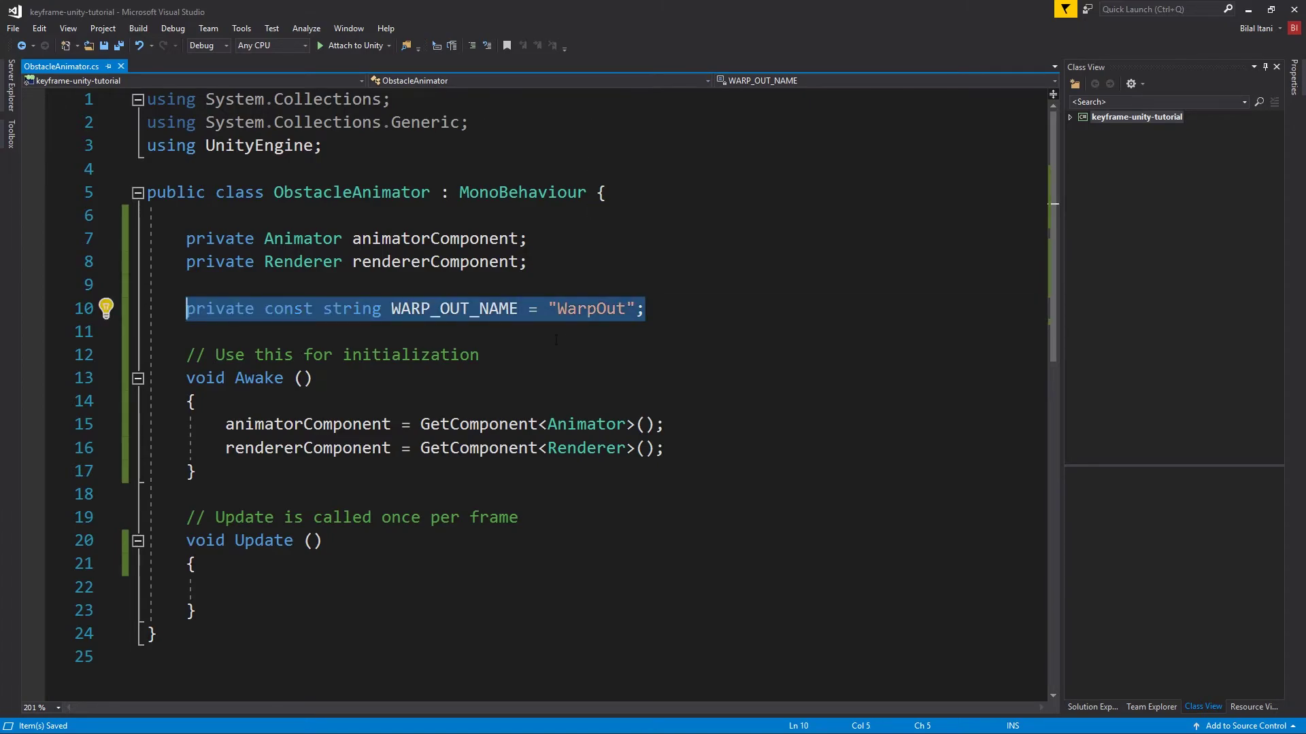
key(alt+Tab)
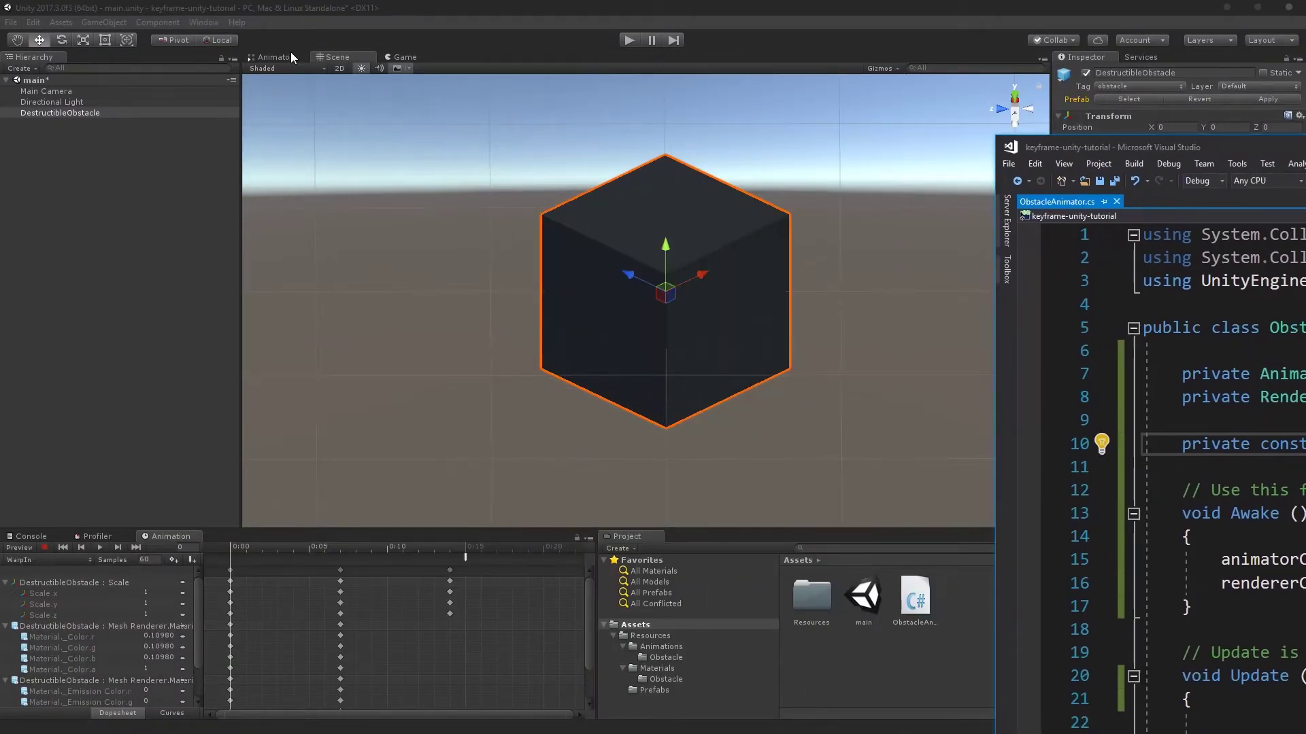
Check the WarpOut state's exact name in the Animator graph, then return to a maximized Visual Studio
click(278, 59)
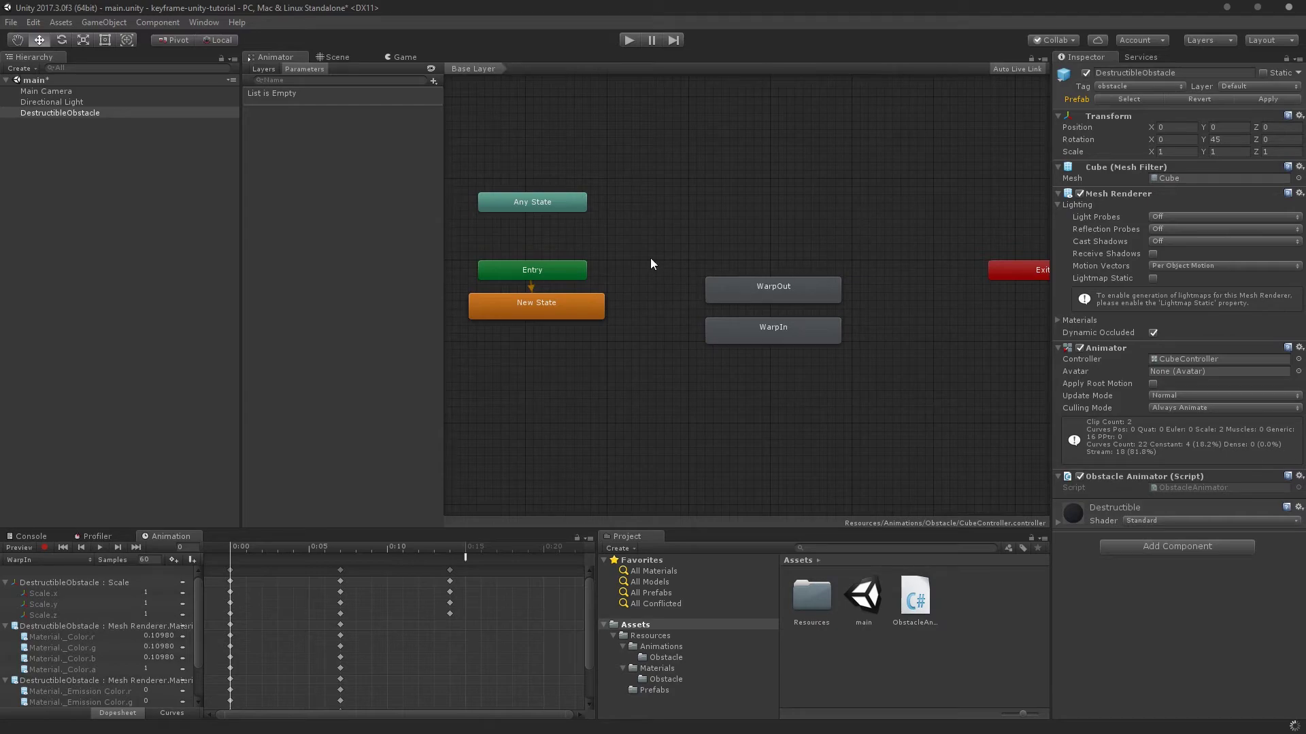
click(762, 289)
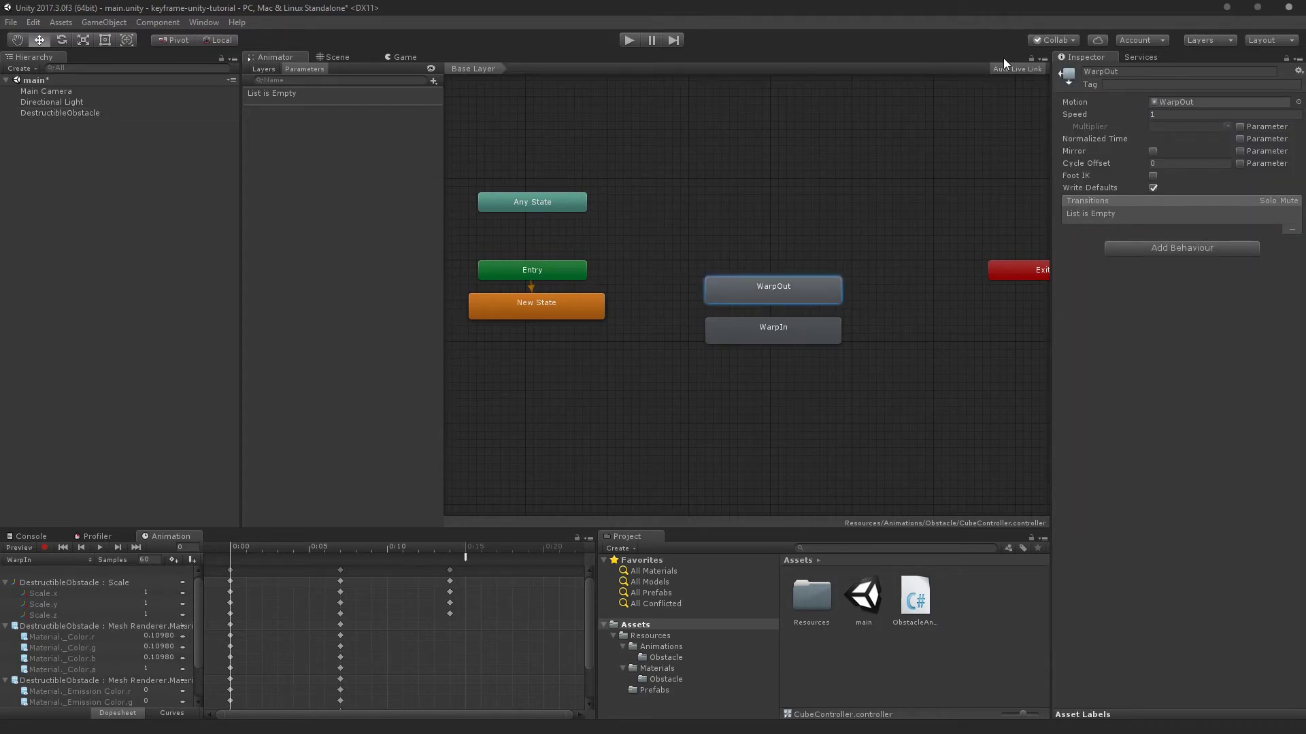
click(1131, 71)
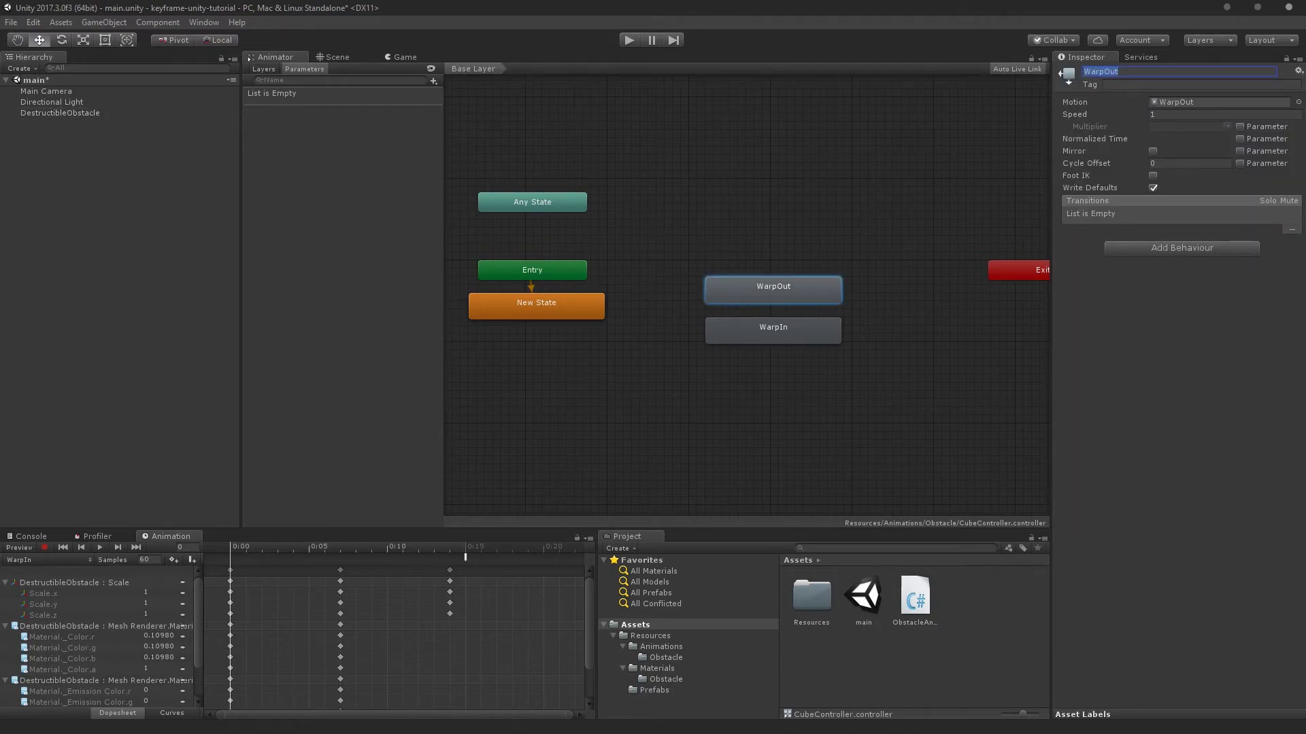
key(alt+Tab)
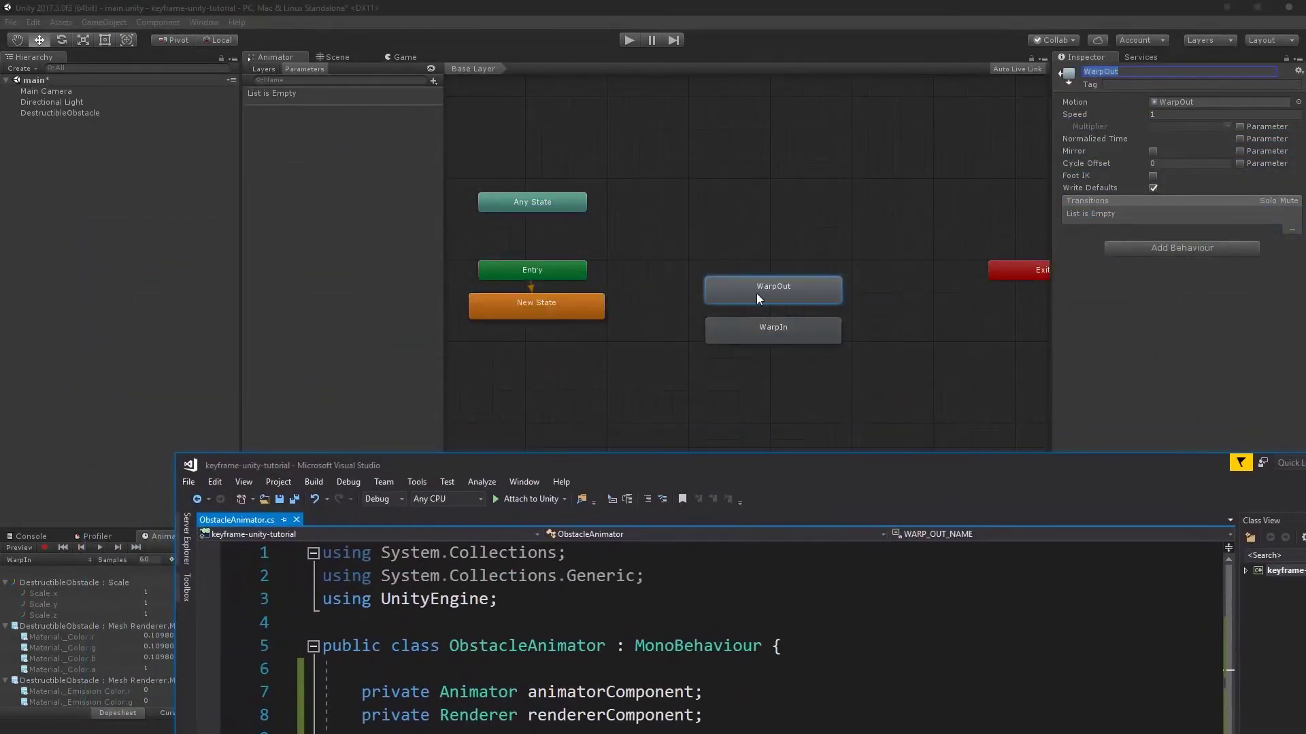
drag(803, 453, 733, 17)
Duplicate the WARP_OUT_NAME declaration onto a new line below it
key(ctrl+s)
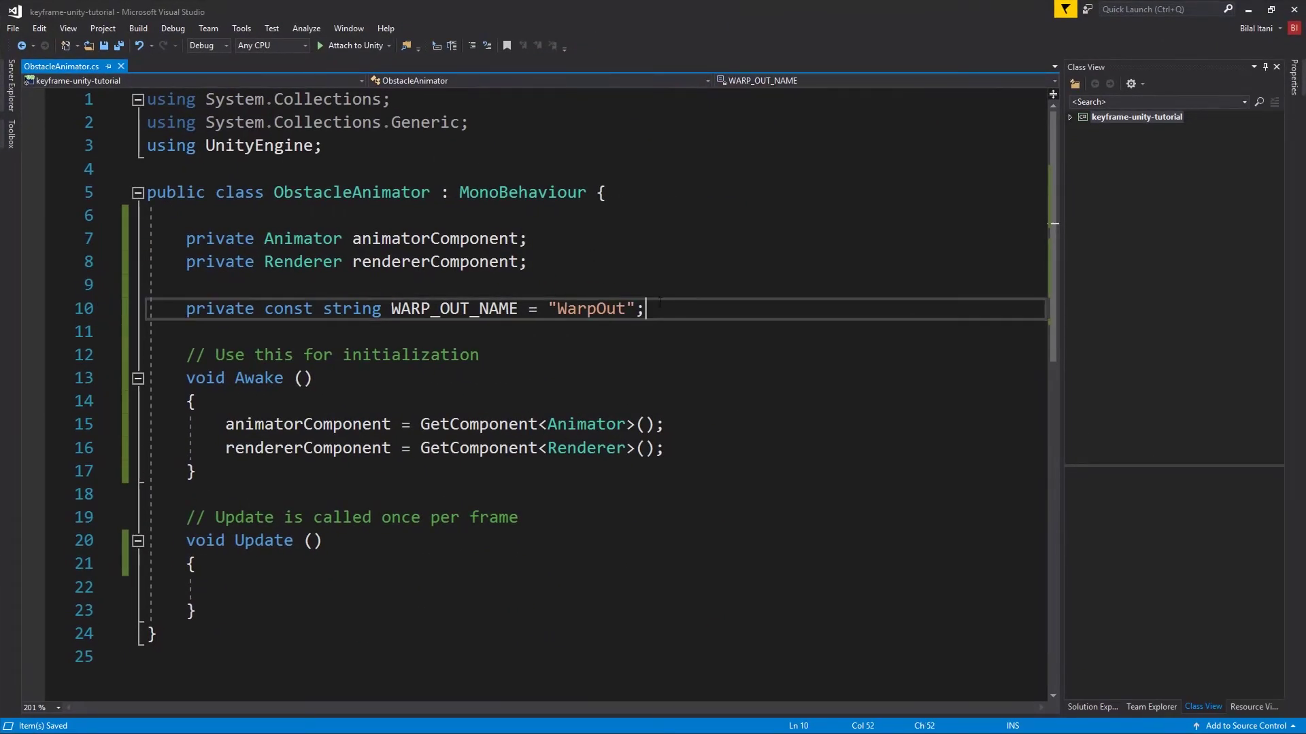
key(shift+Home)
key(ctrl+c)
key(End)
key(Return)
key(ctrl+v)
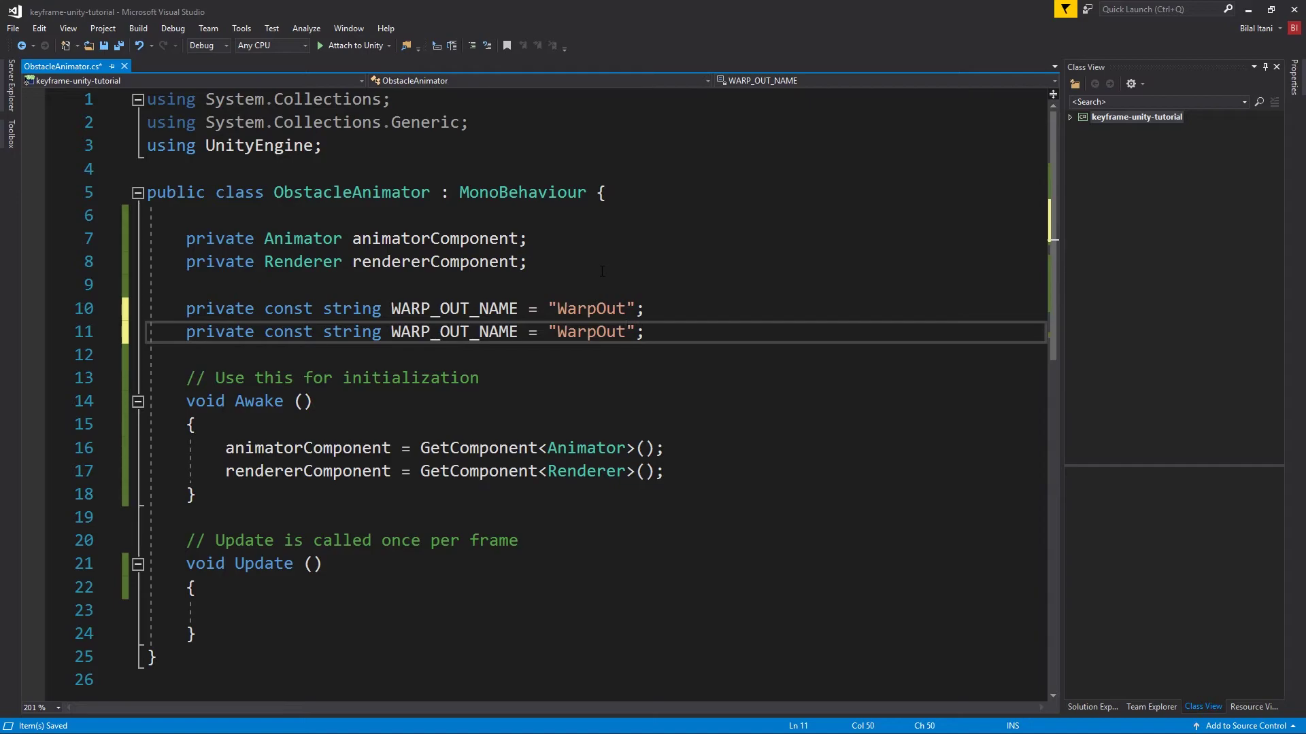
Rename the copy to WARP_IN_NAME with the value "WarpIn" and save
key(Delete)
key(Delete)
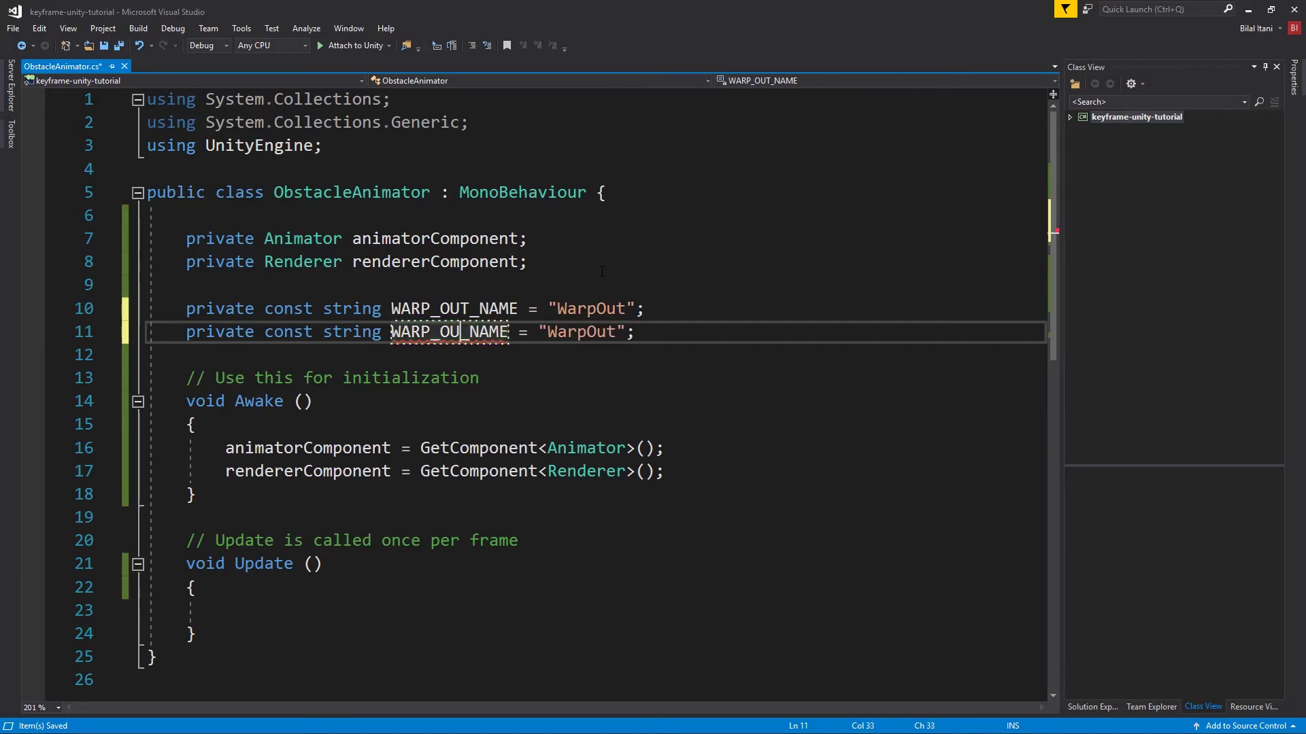
key(BackSpace)
text(IN)
key(End)
key(Left)
key(Left)
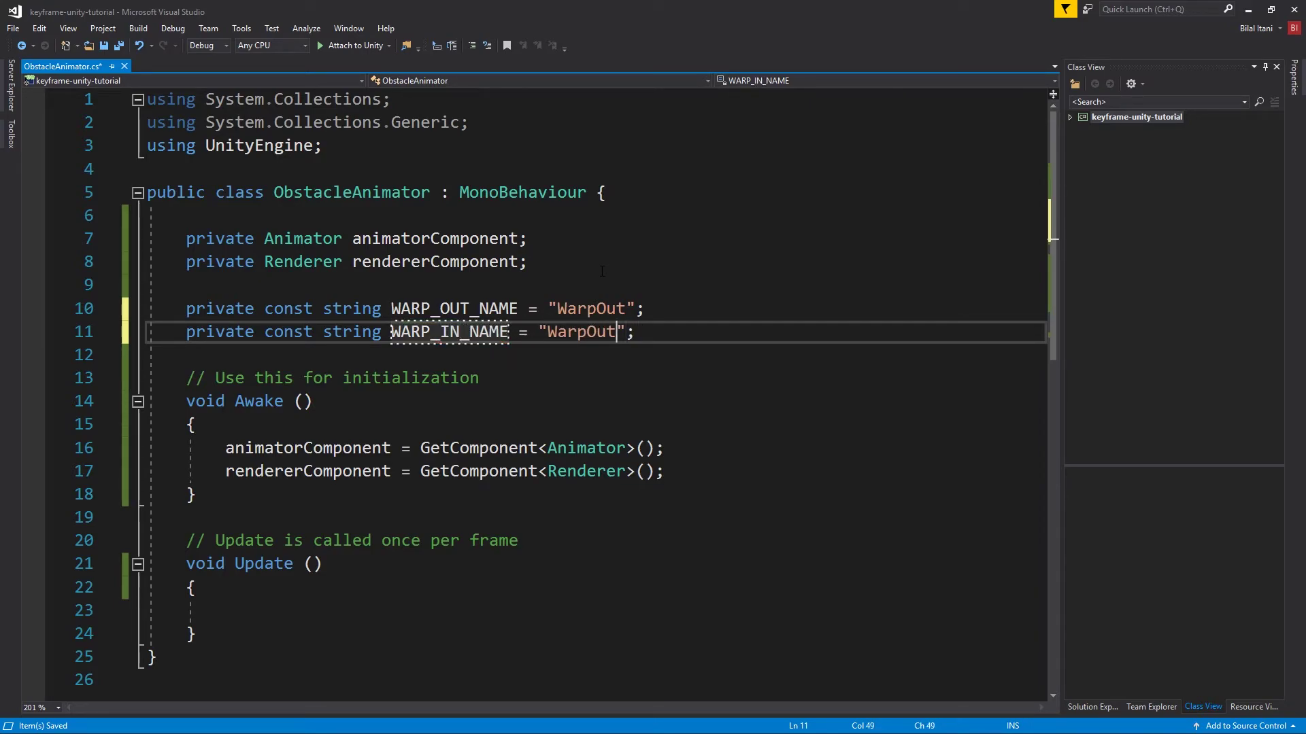
key(BackSpace)
key(BackSpace)
key(BackSpace)
text(IN)
key(BackSpace)
text(n)
key(ctrl+s)
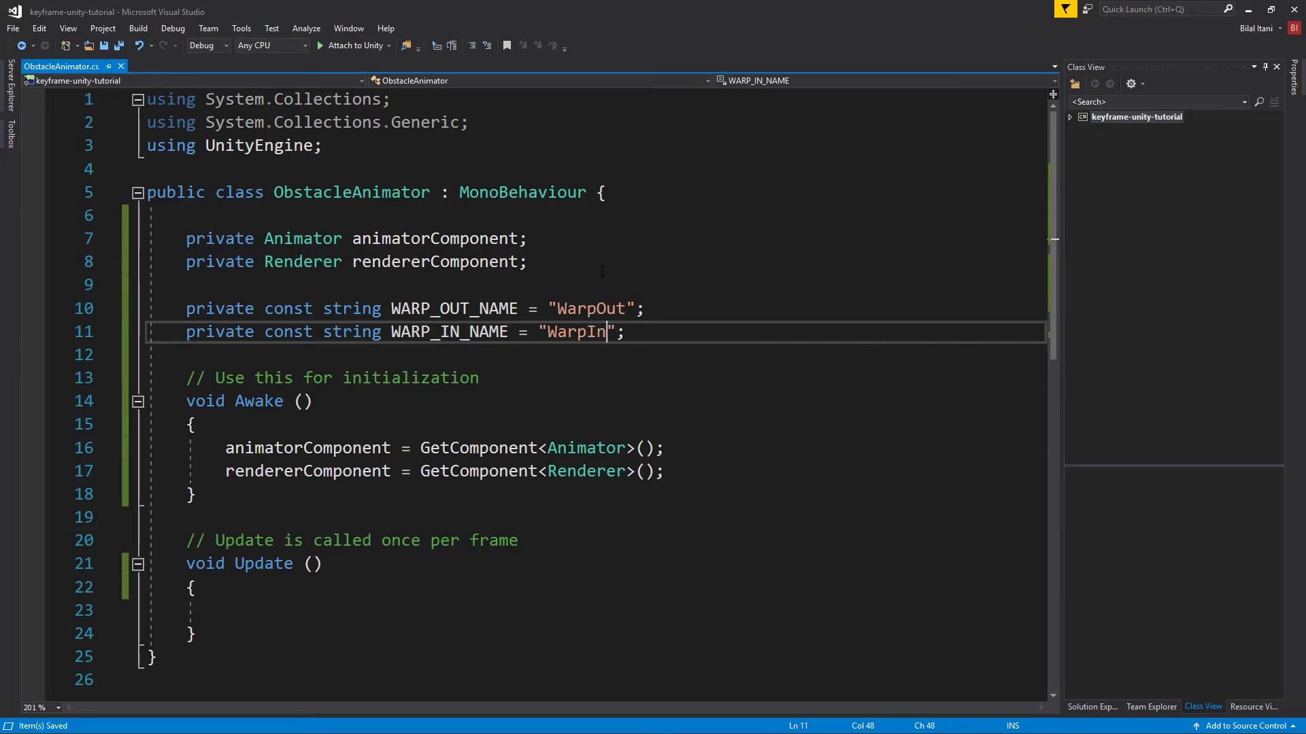
Write an if (Input.GetKeyDown(KeyCode.A)) condition inside Update
scroll(534, 319, down, 2)
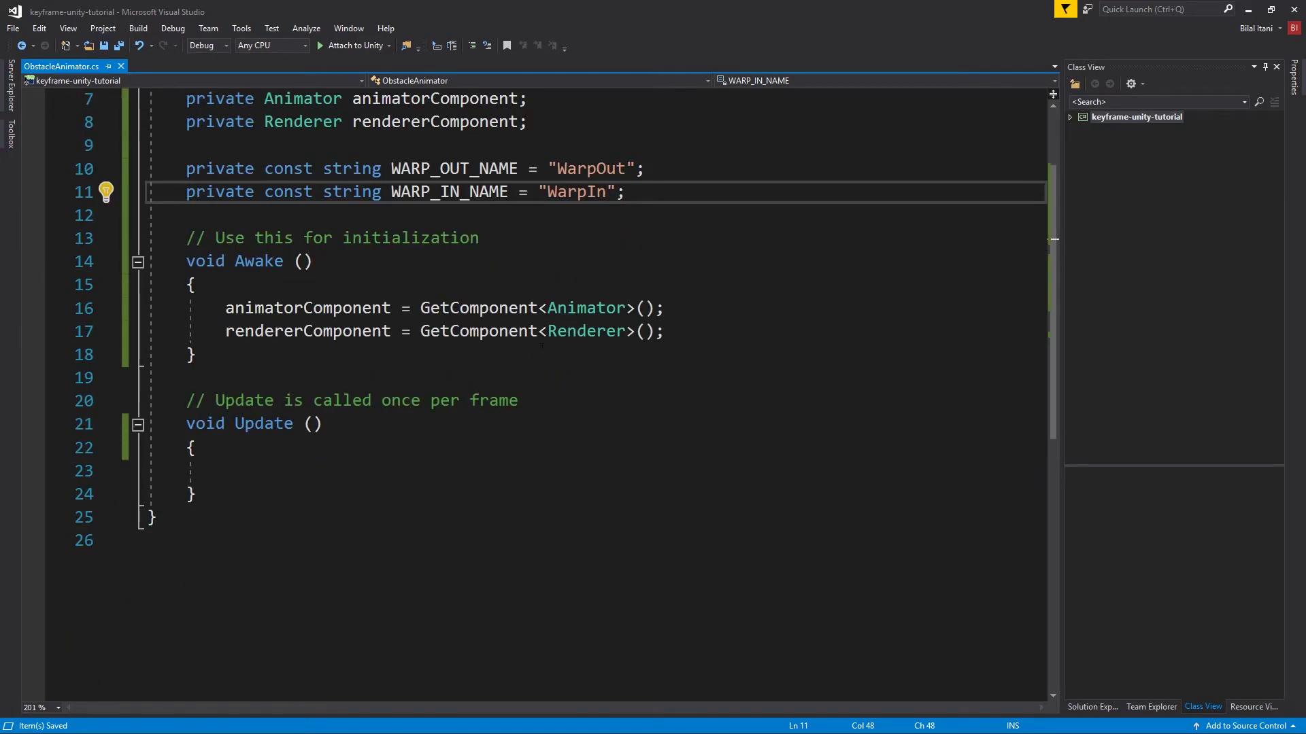
scroll(538, 278, down, 1)
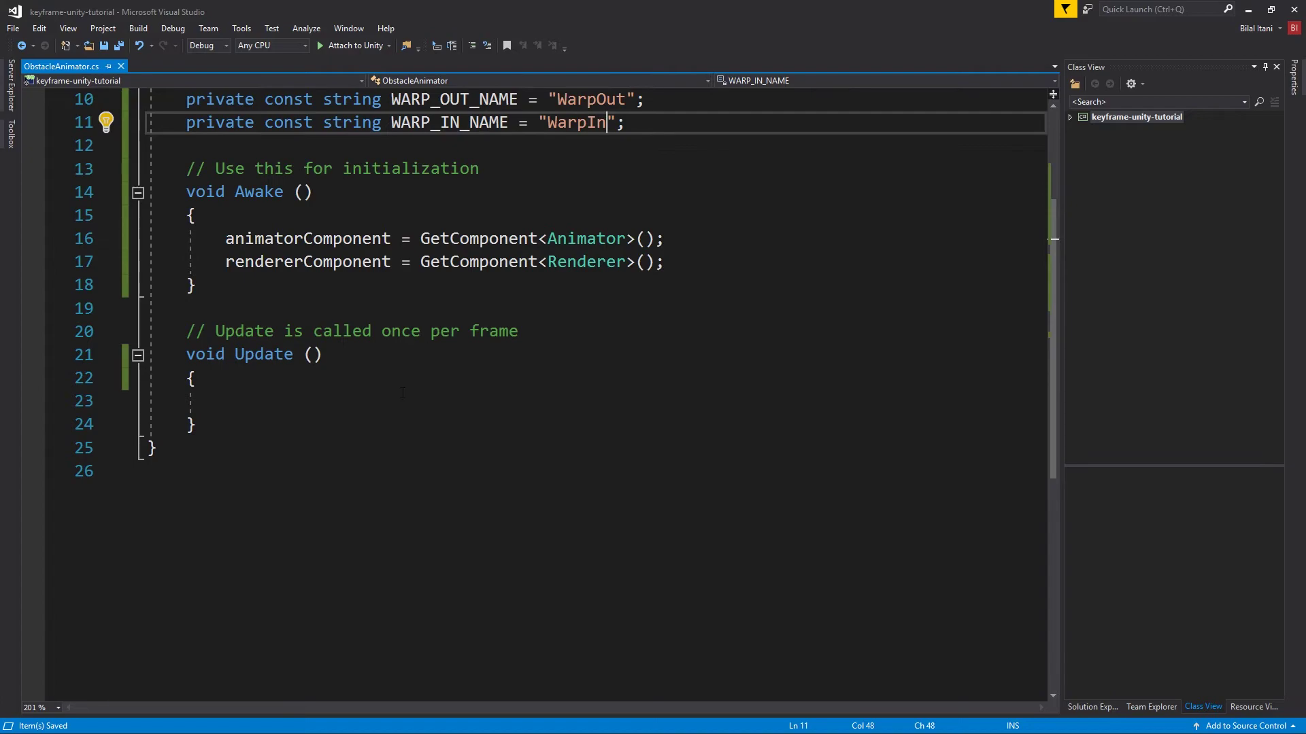
click(433, 400)
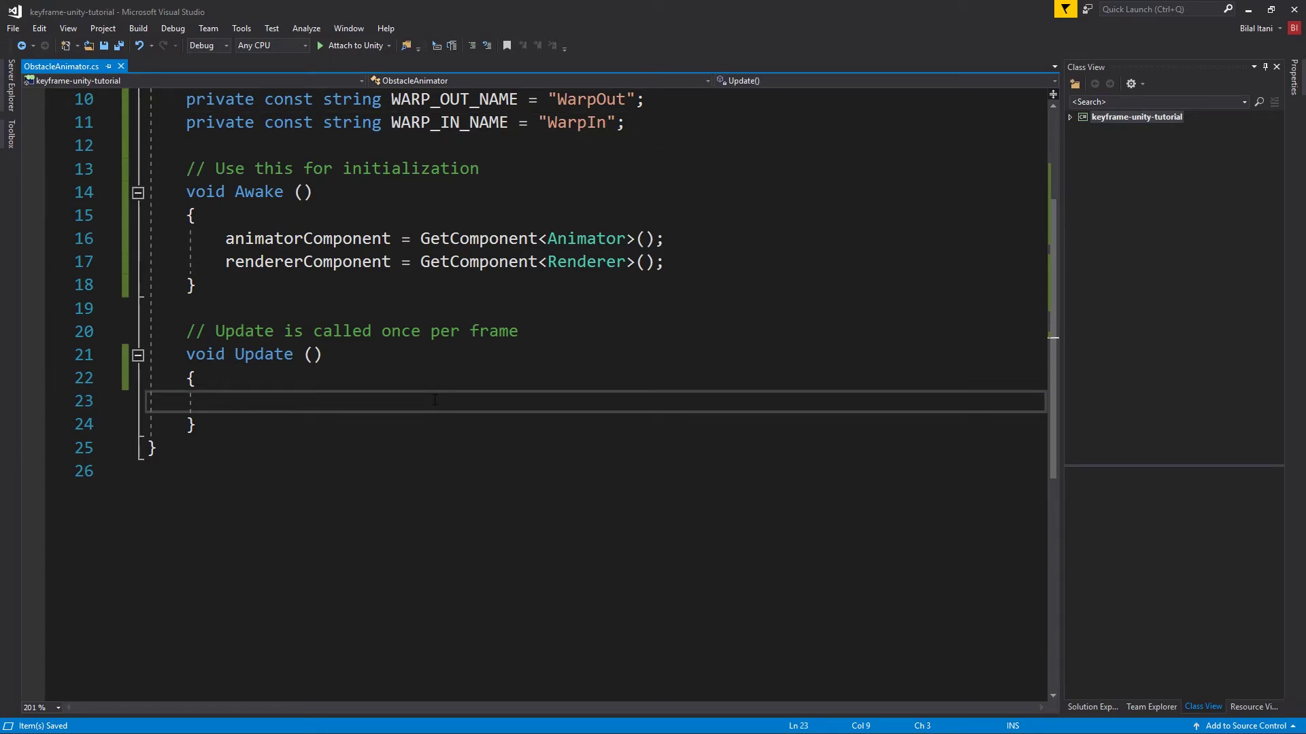
text(if (Inpp)
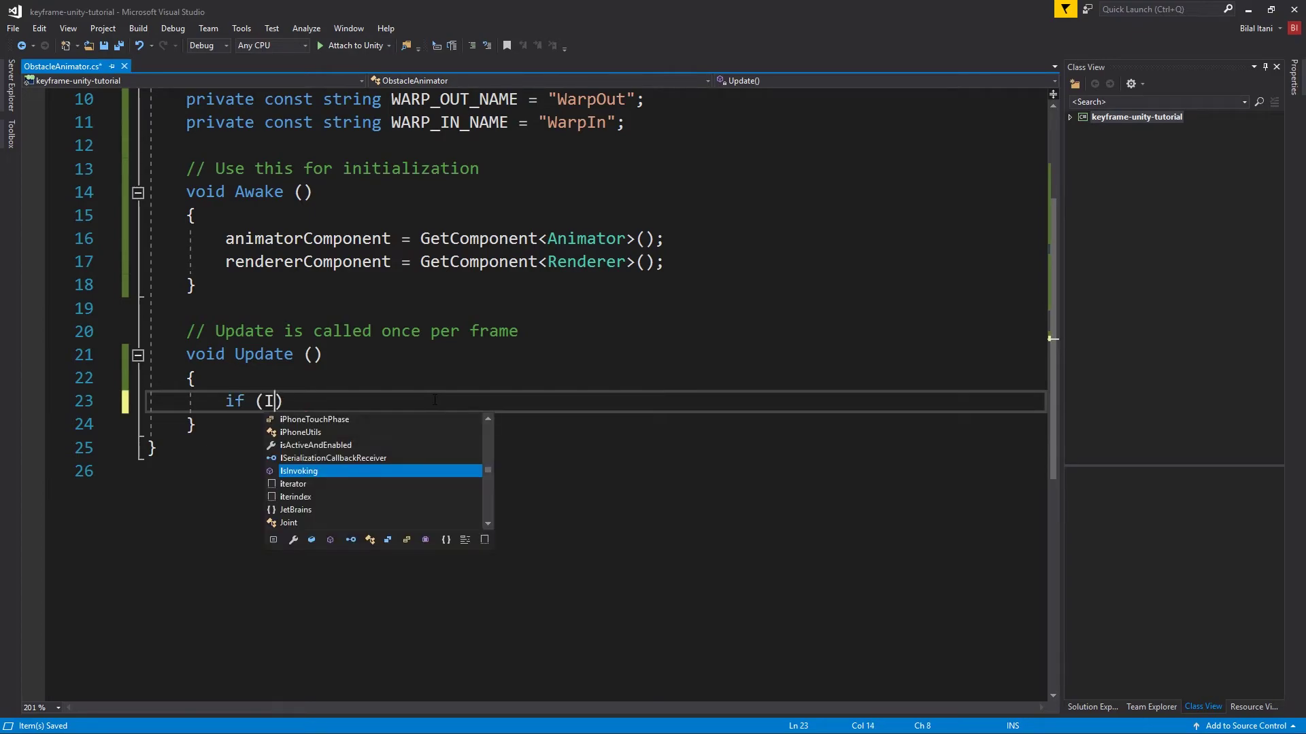
key(BackSpace)
text(.Get)
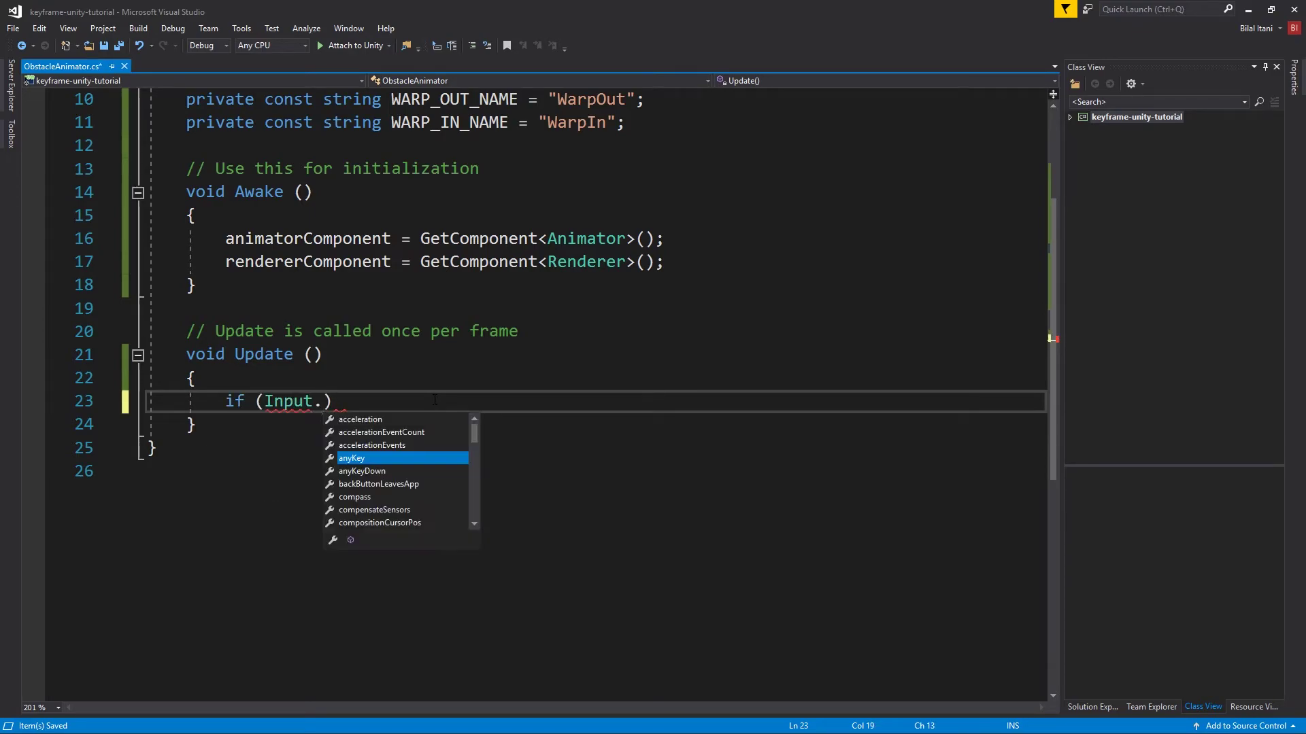
text(Key)
text(Down()
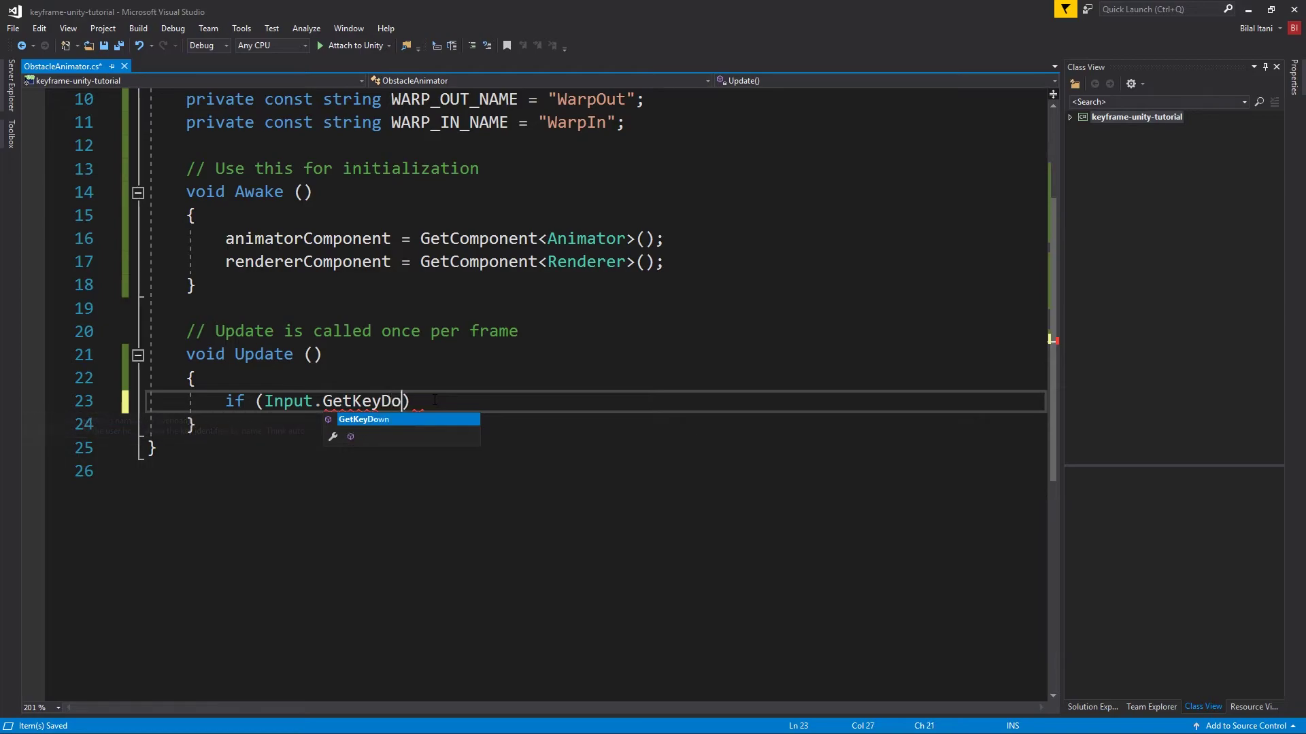
click(434, 401)
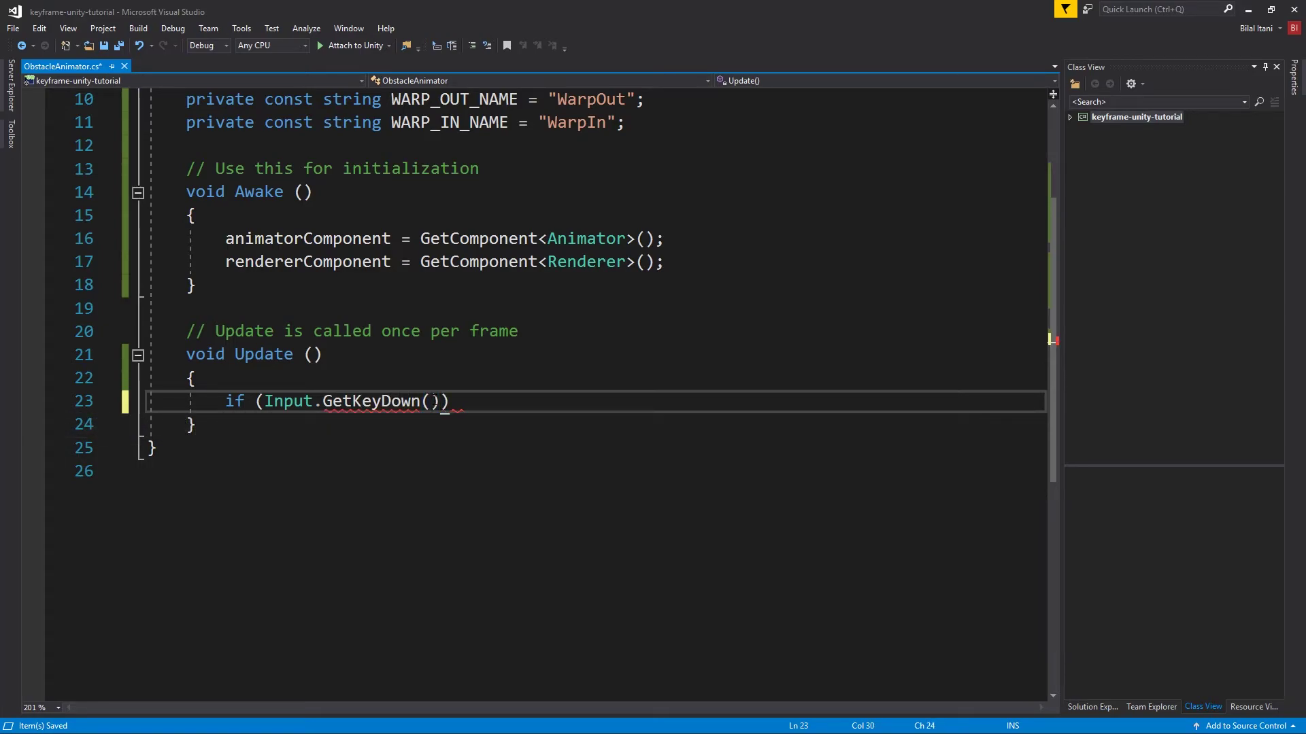
text(KeyCode.A)
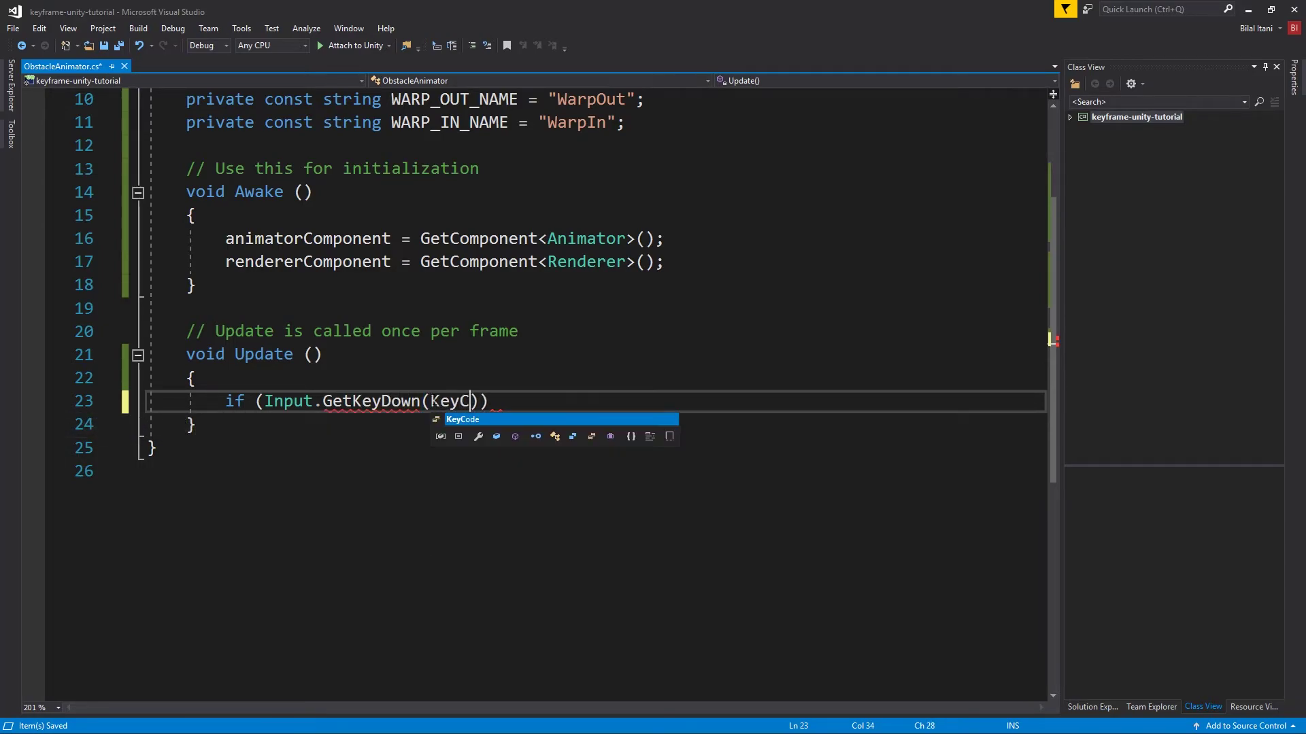
key(End)
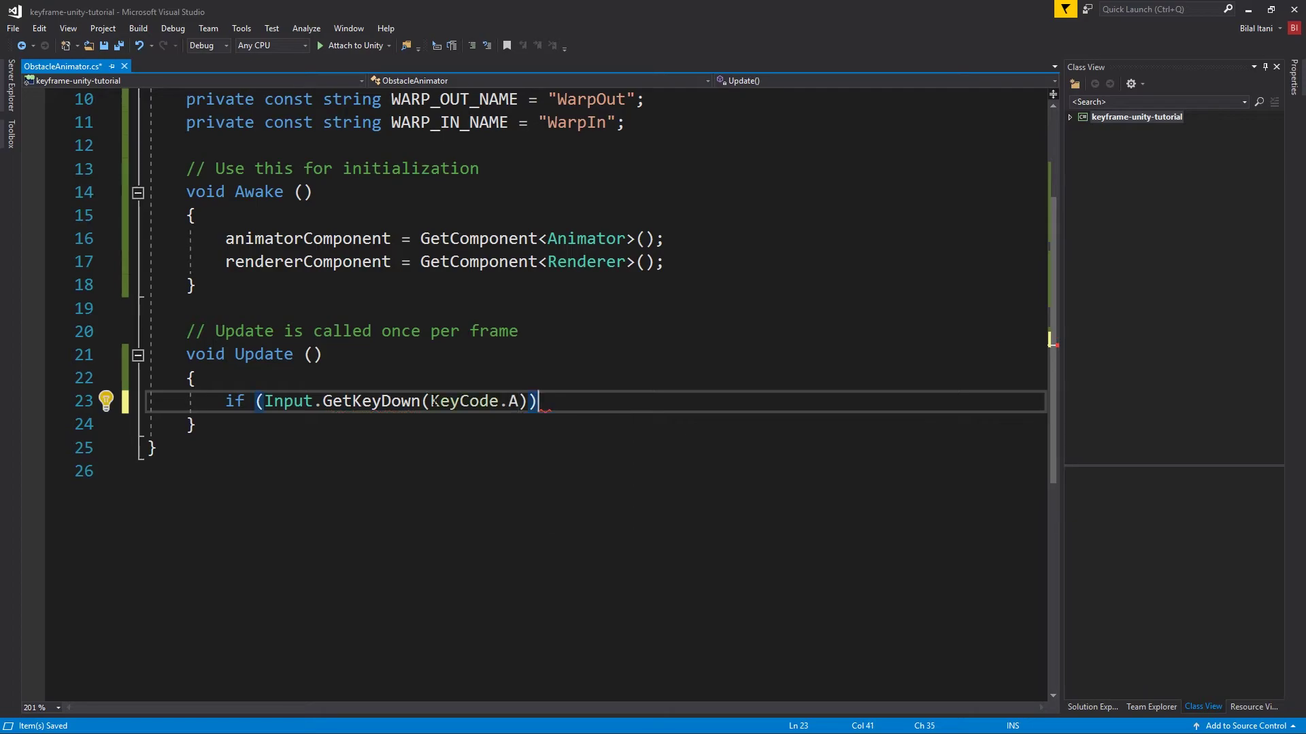
In the A-key block body, call animatorComponent.Play(WARP_OUT_NAME)
key(Return)
text({)
key(Return)
text(animator)
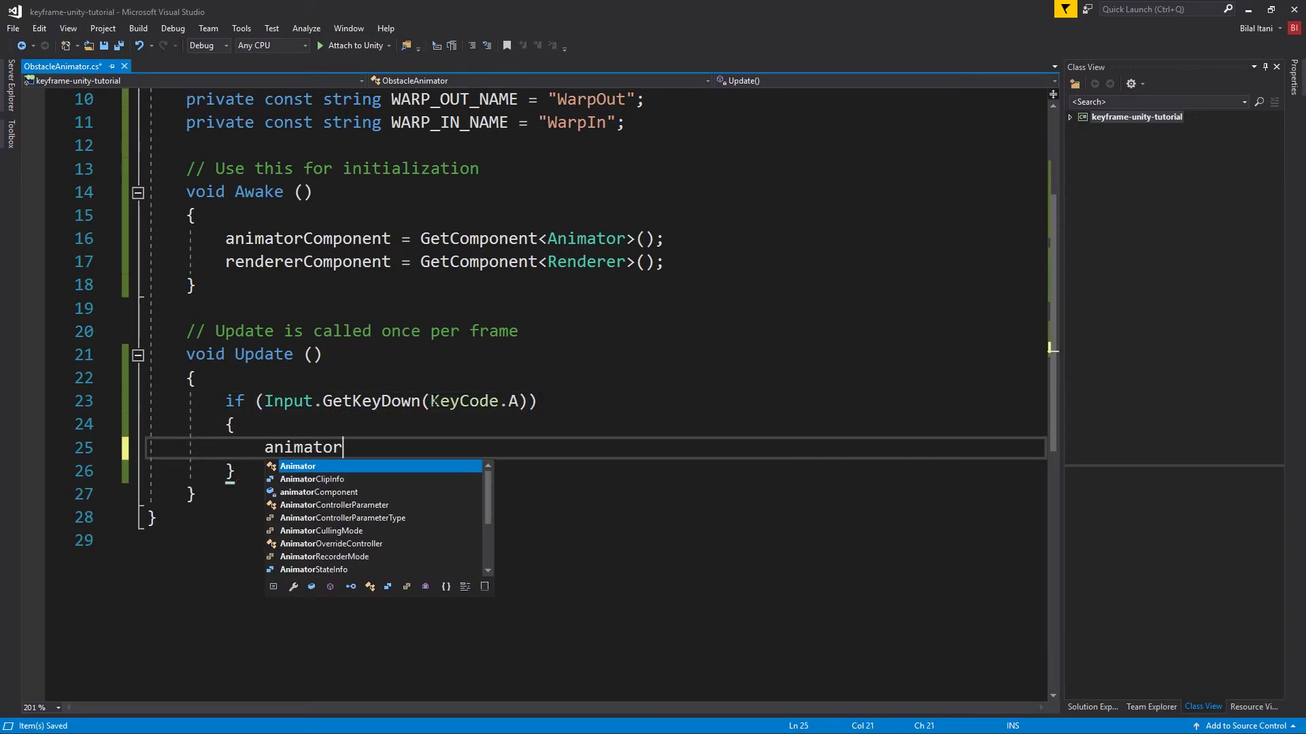
key(Tab)
text(Co)
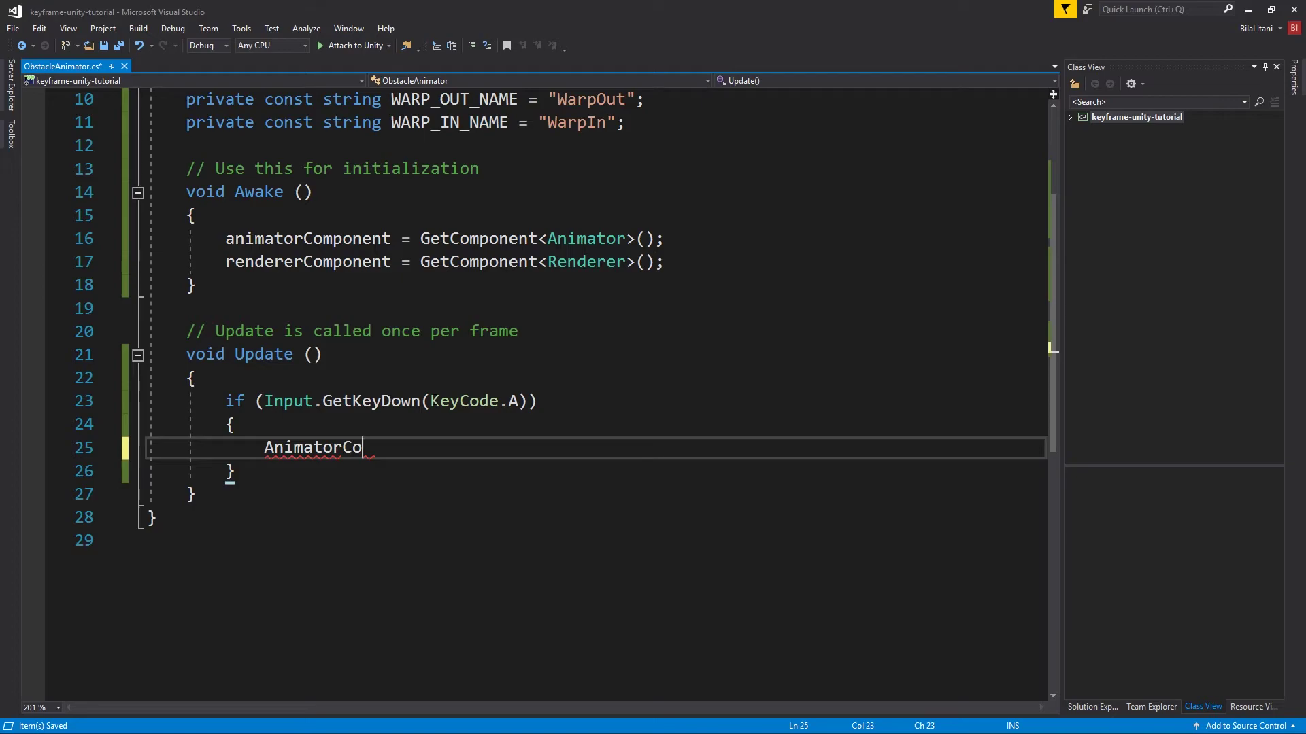
key(BackSpace)
key(BackSpace)
text(Com)
key(Tab)
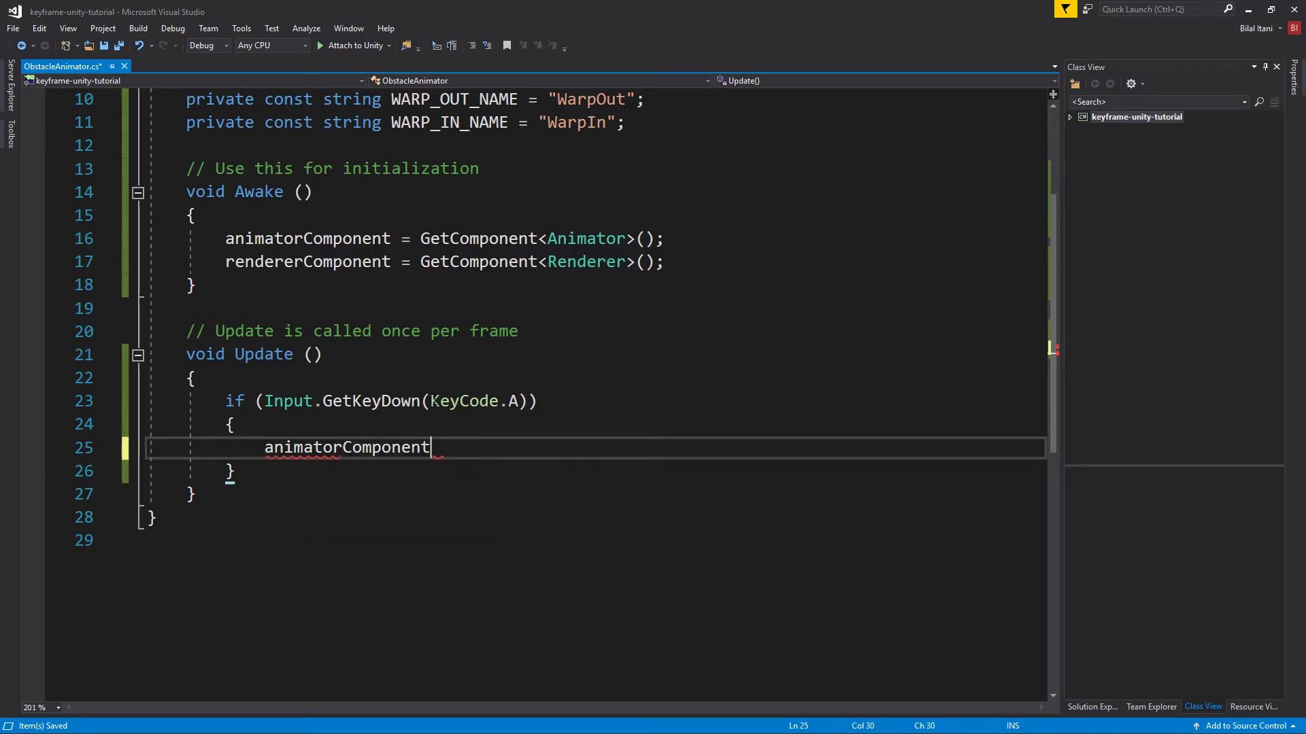
text(.Play(Wrap)
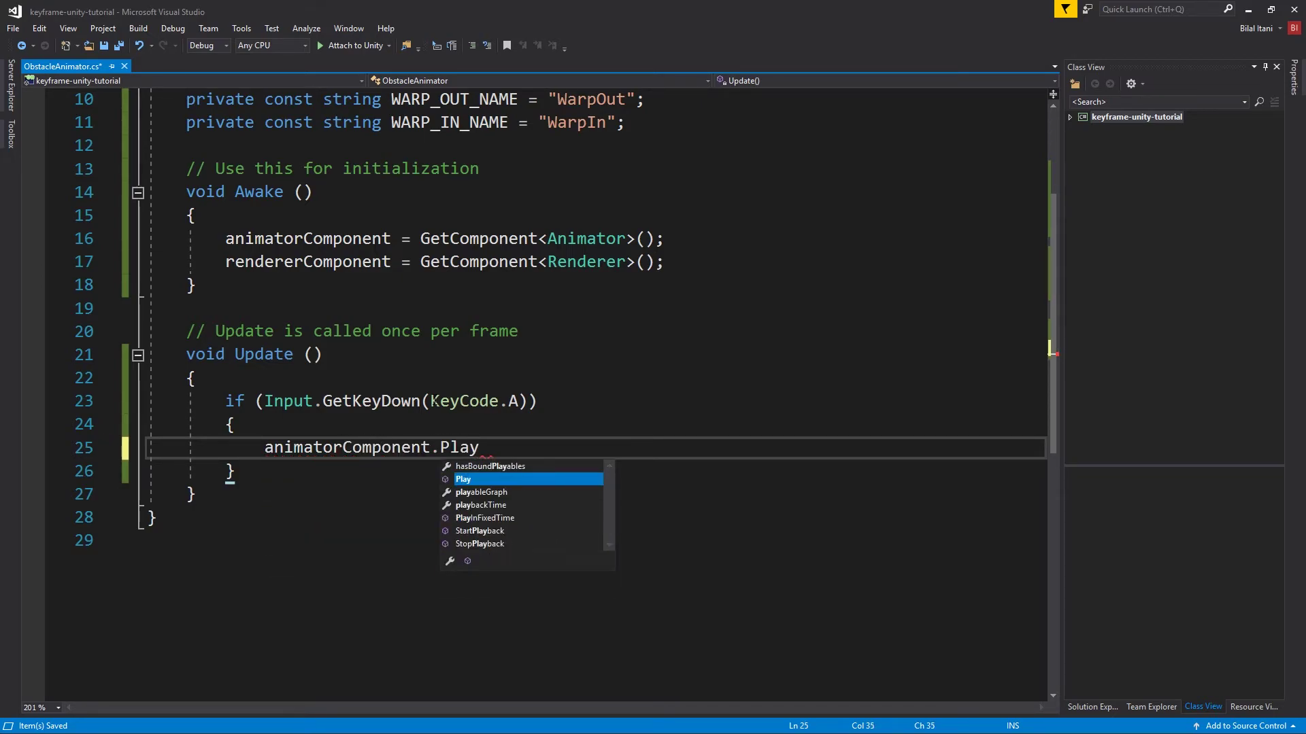
key(BackSpace)
key(BackSpace)
key(BackSpace)
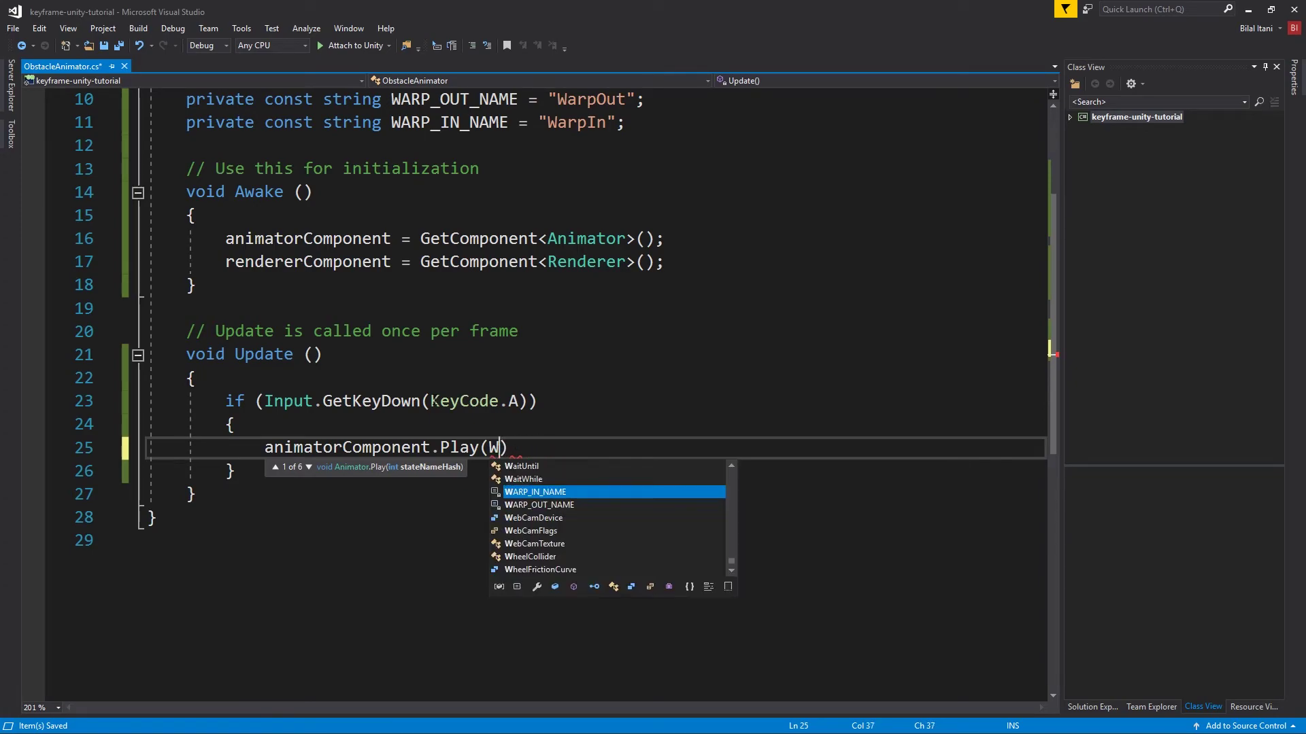
text(AR)
key(Down)
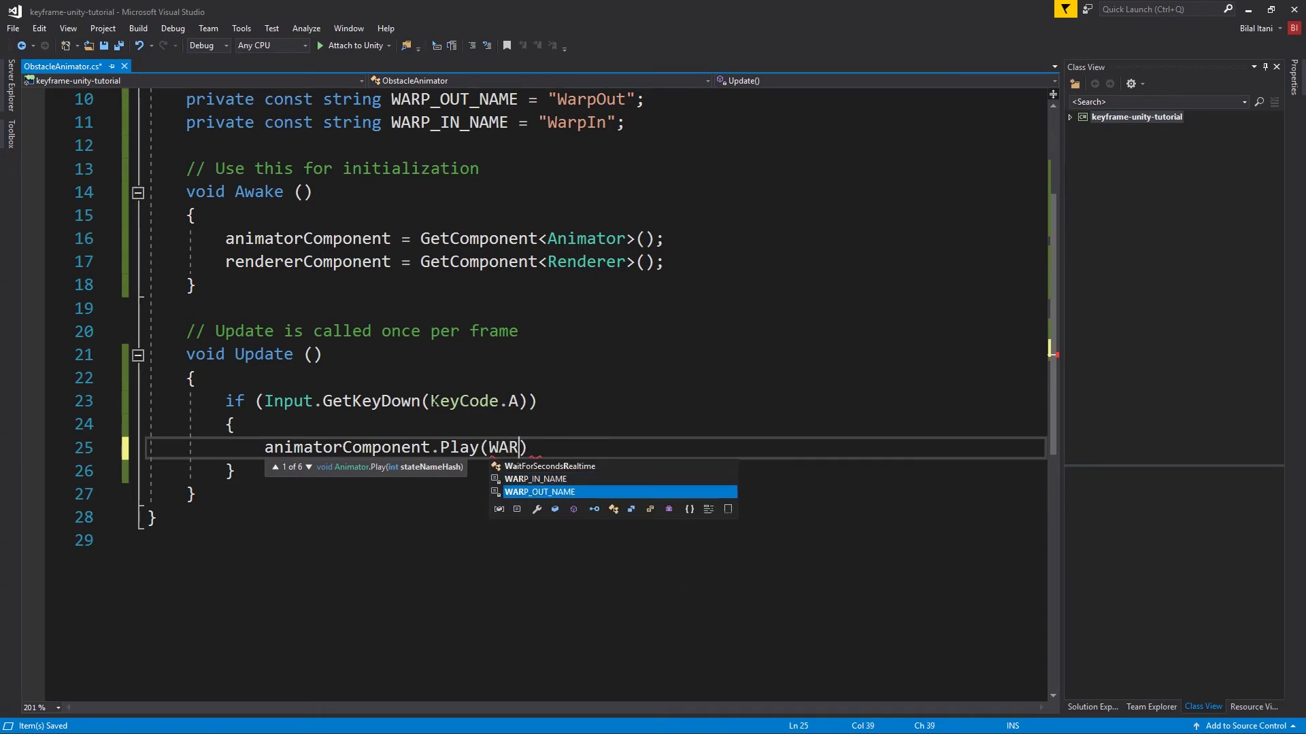
Finish the Play call and duplicate the A-key if block below it
text();)
key(Home)
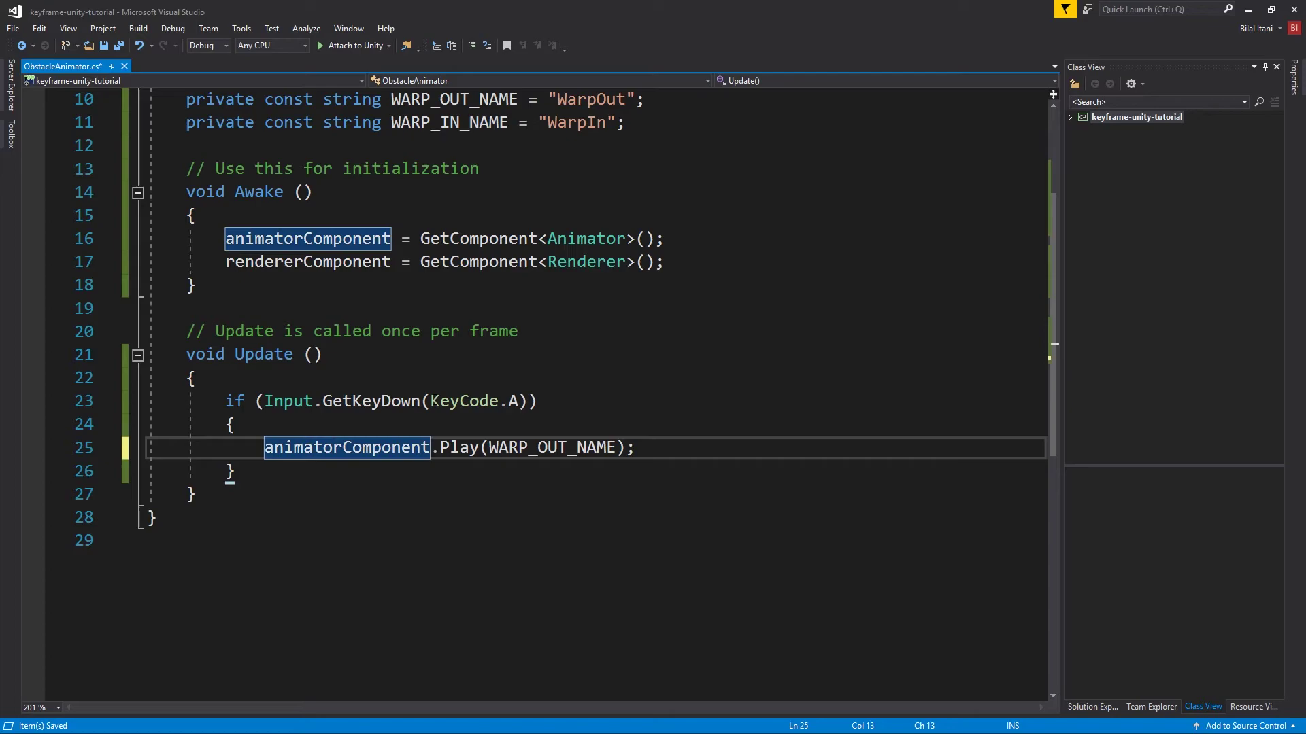
key(Down)
key(shift+Up)
key(shift+Up)
key(shift+Up)
key(ctrl+c)
key(Right)
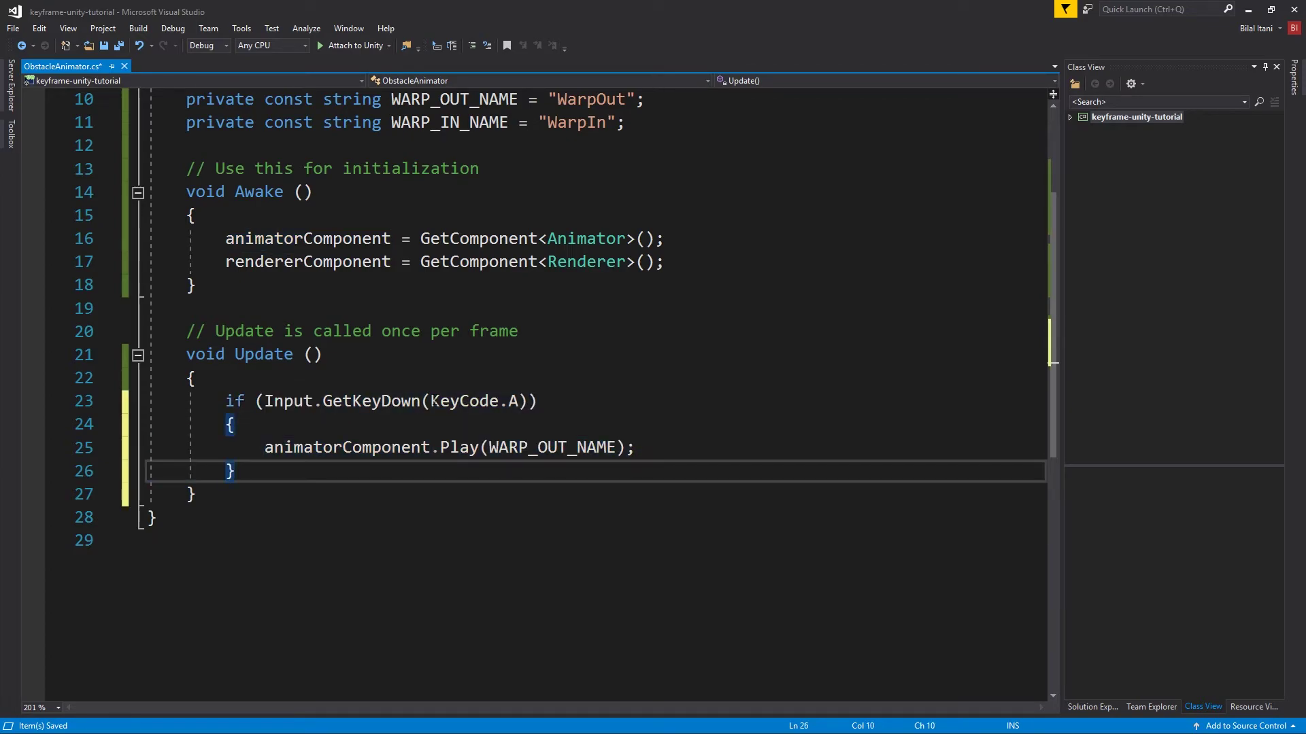
key(Return)
key(Return)
key(ctrl+v)
Change the copy to check KeyCode.D and play WARP_IN_NAME, saving the script
key(Up)
key(Up)
key(Up)
key(End)
key(Left)
key(Left)
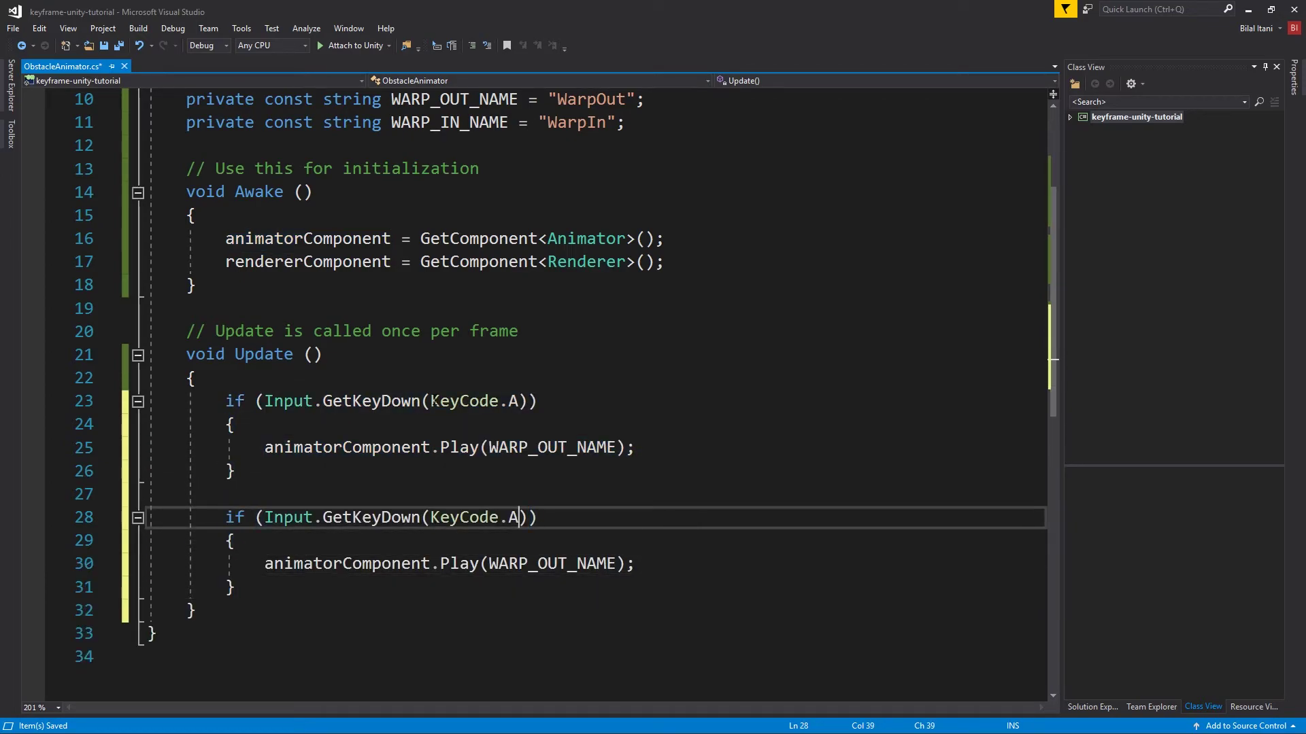
key(BackSpace)
text(D)
key(ctrl+s)
key(Down)
key(Down)
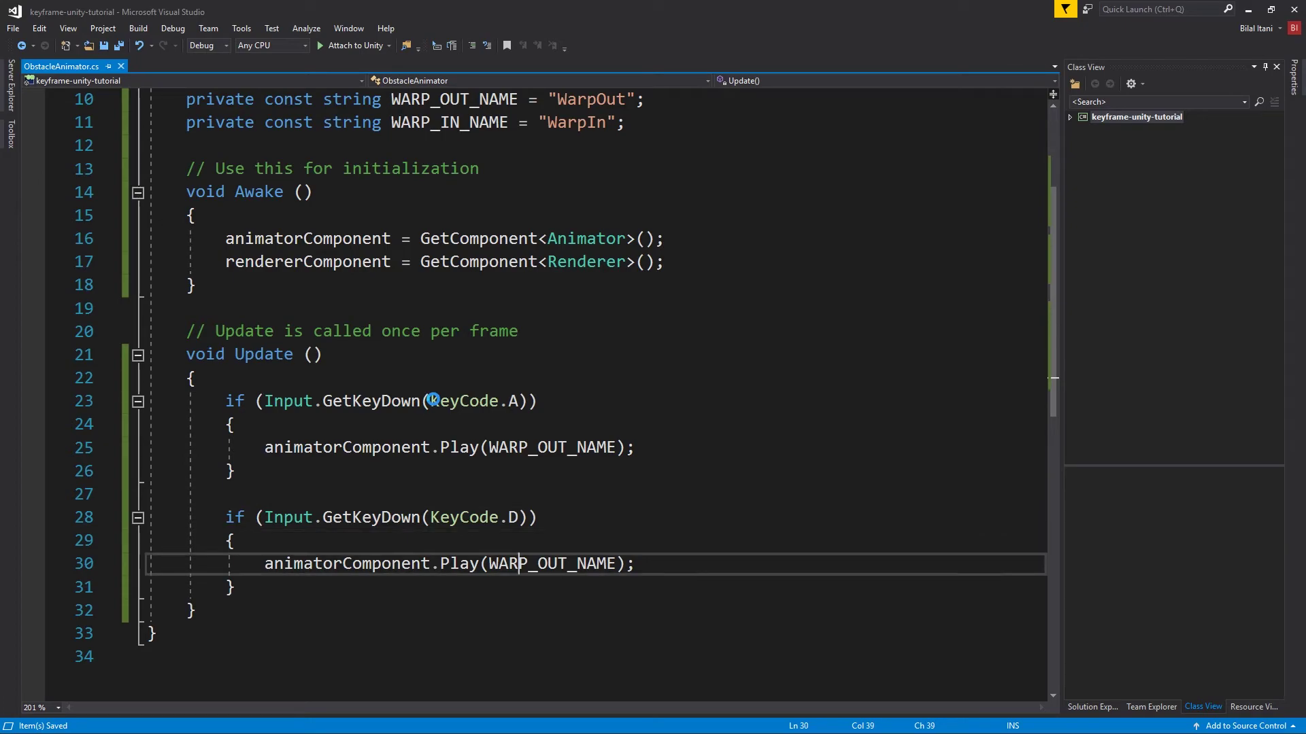
key(Right)
key(Right)
key(Delete)
key(Delete)
key(Delete)
text(IN)
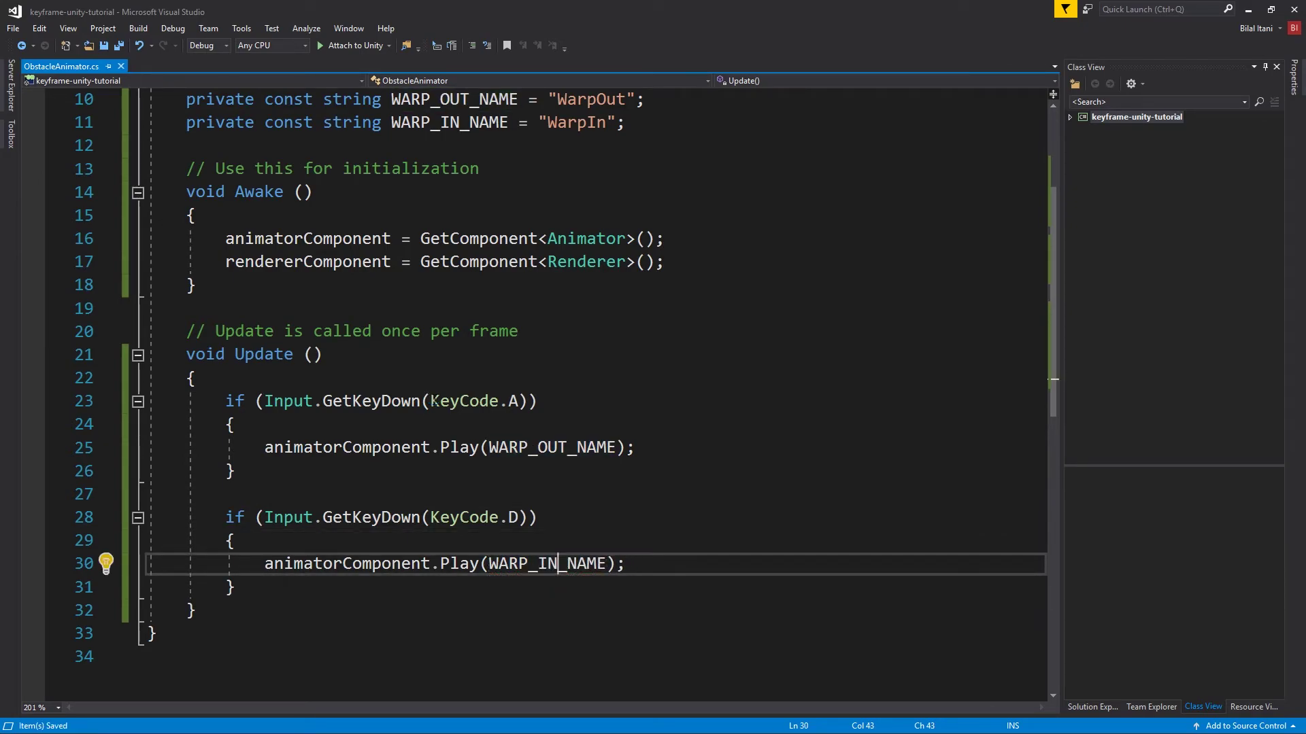
scroll(433, 401, down, 1)
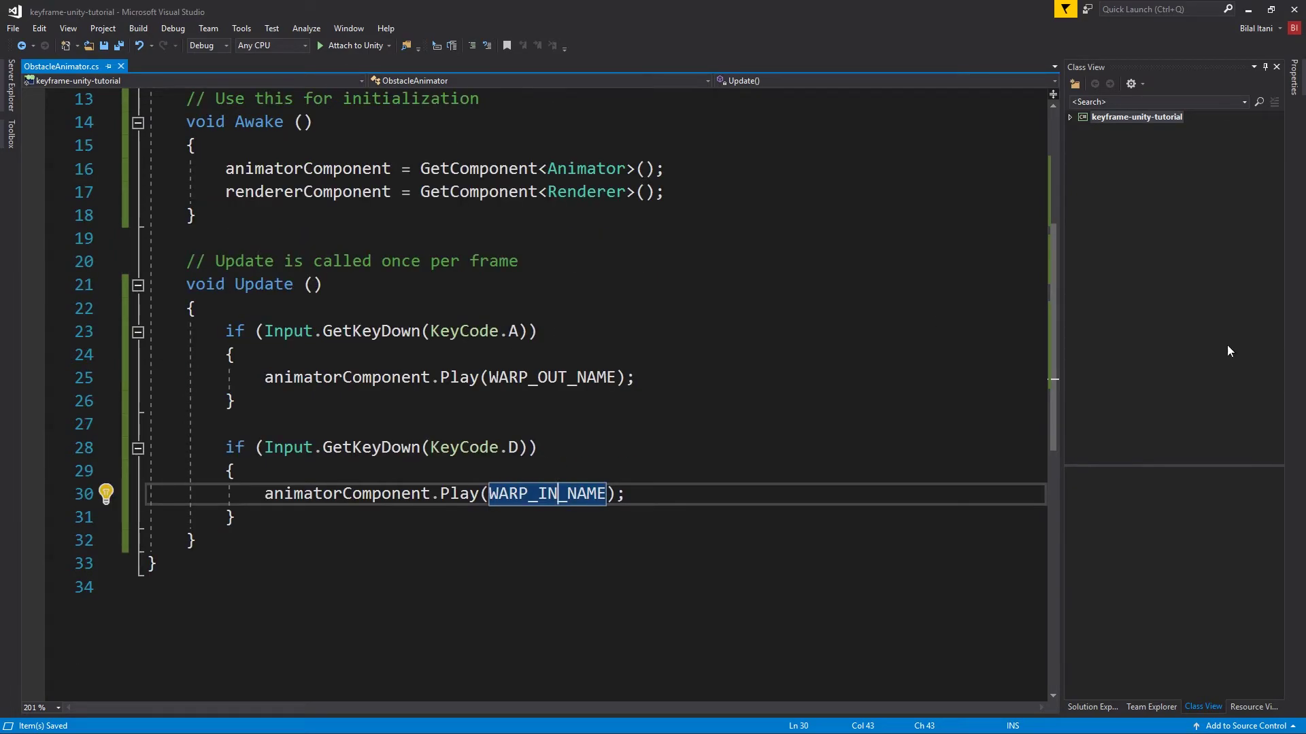
scroll(667, 397, down, 1)
Add a public void Disable() method that sets rendererComponent.enabled = false, and save
click(283, 463)
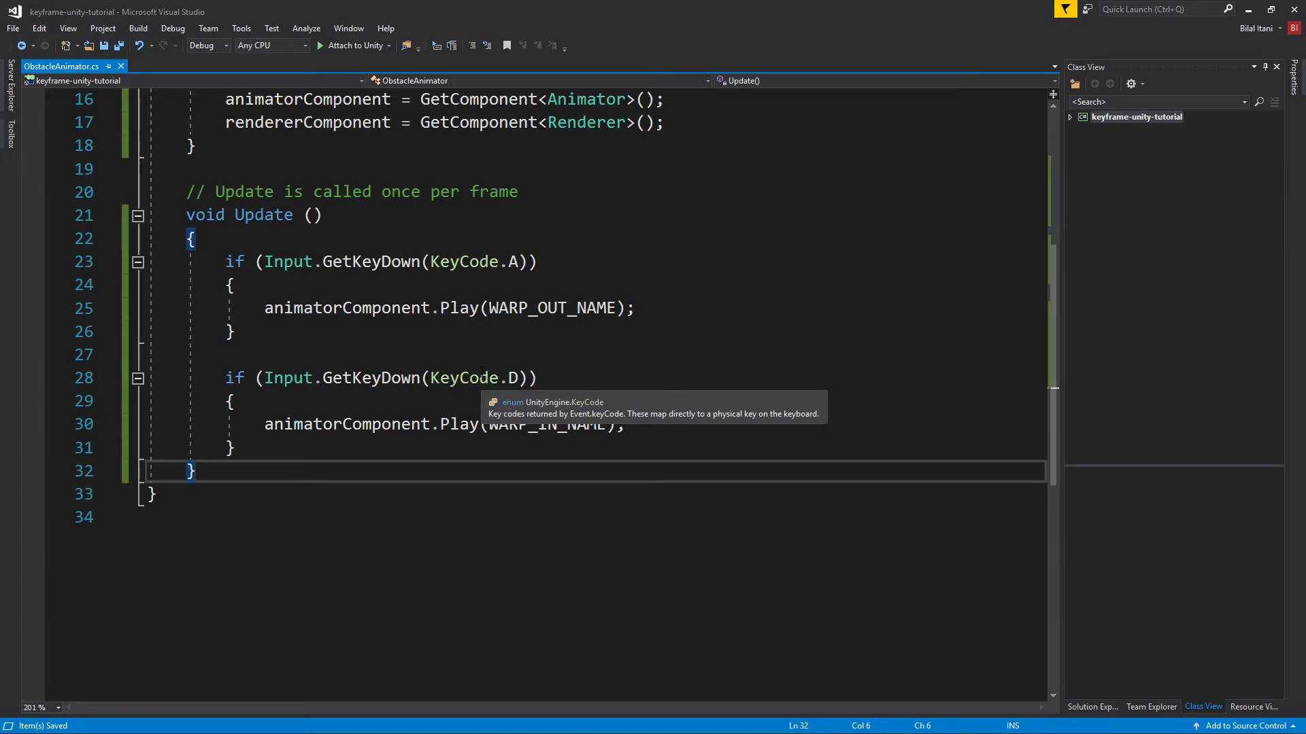
key(Return)
key(Return)
text(public )
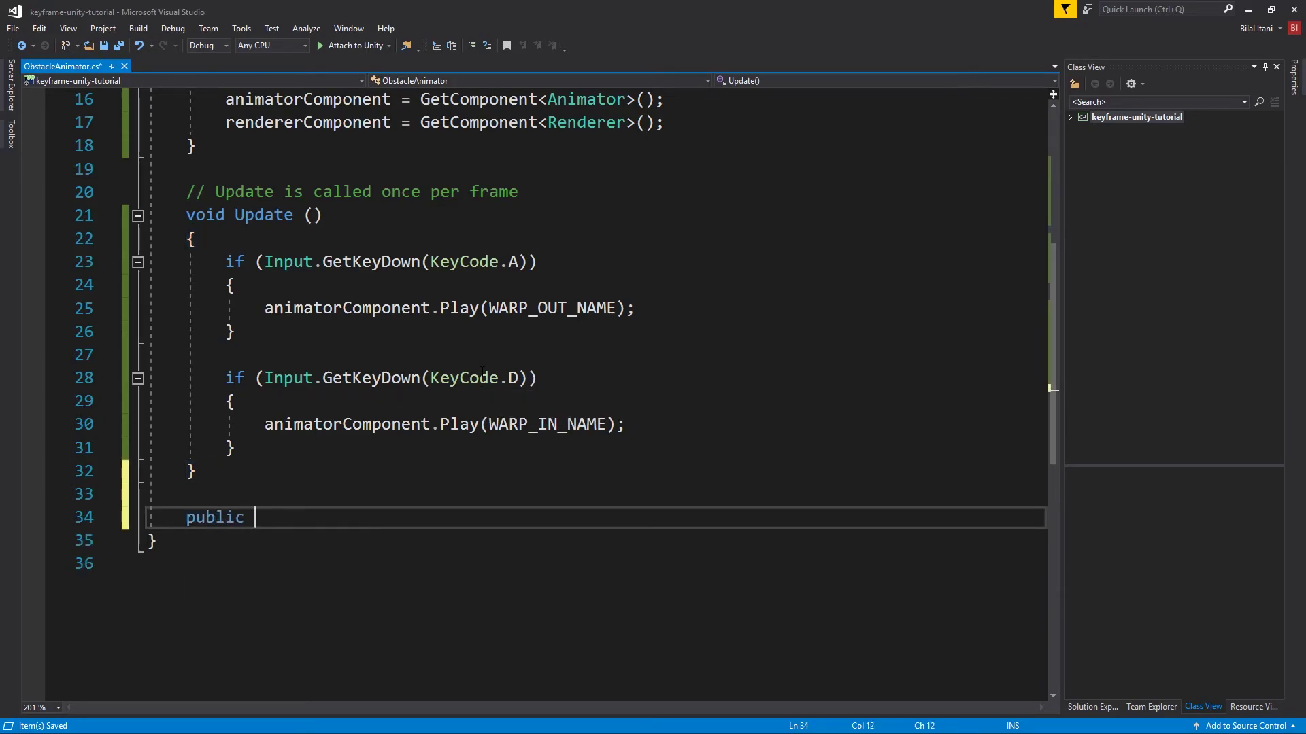
text(void Disable())
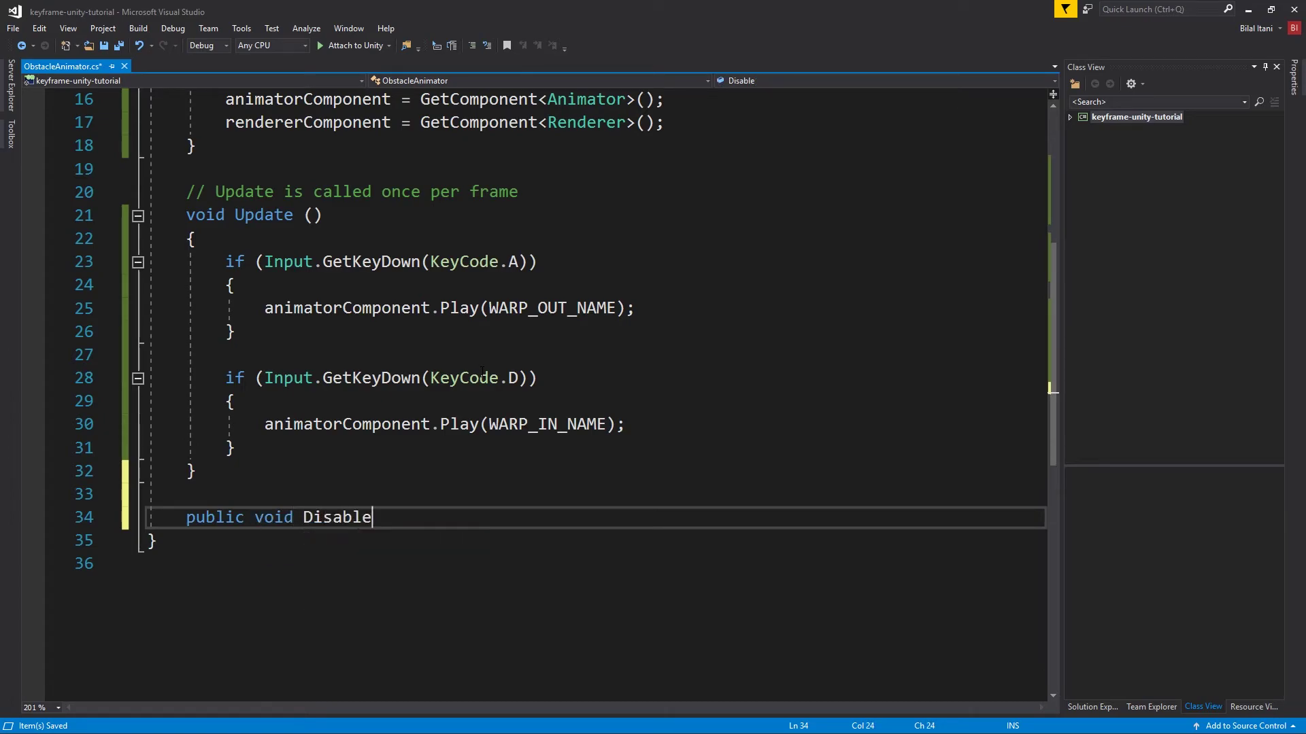
key(Return)
text({)
key(Return)
key(ctrl+s)
text(render)
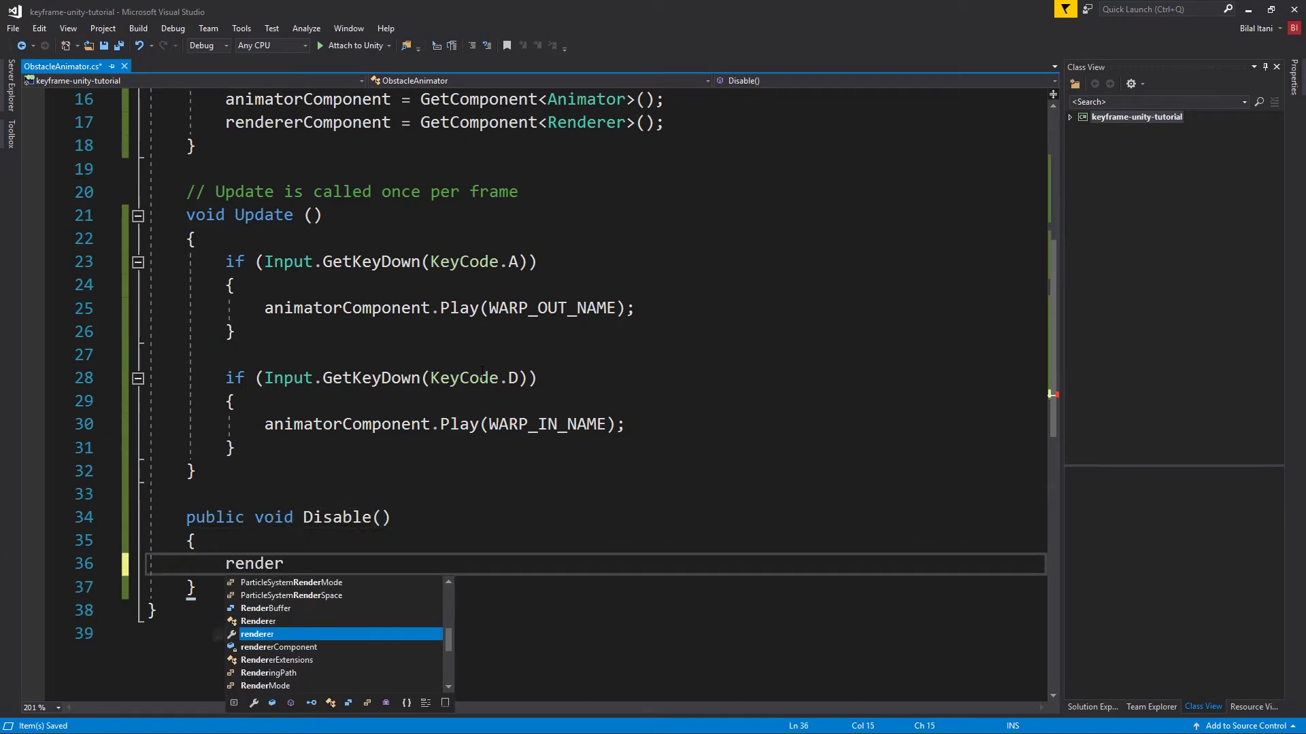
key(Down)
key(Tab)
text(.en)
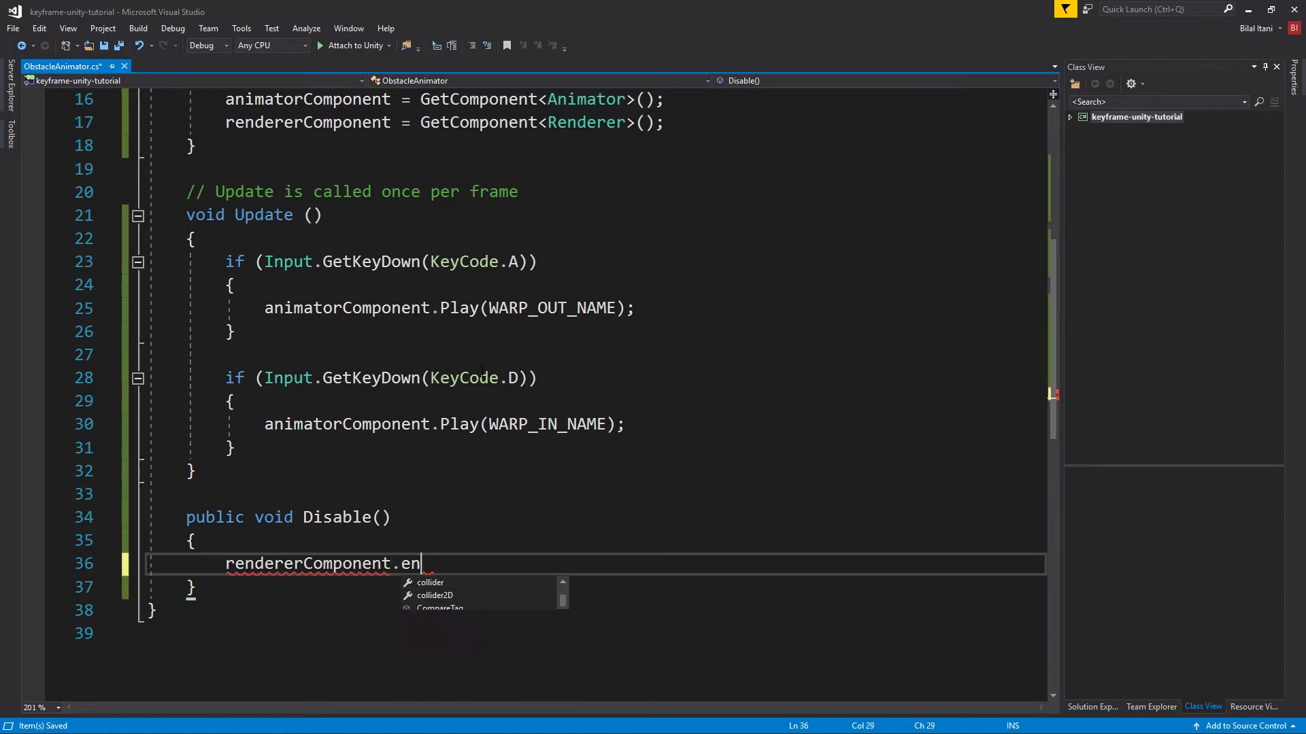
text(abled = false;)
key(ctrl+s)
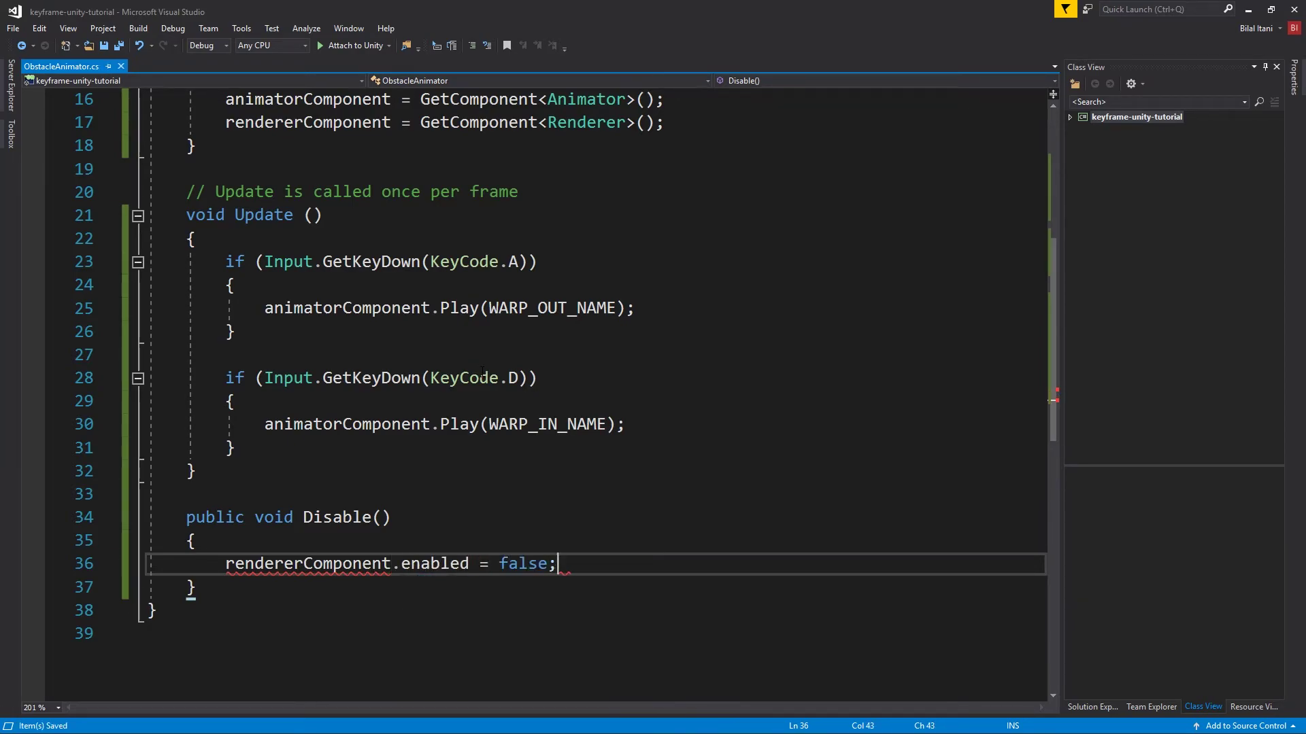
Duplicate the Disable method below itself and rename the copy to Enable, saving
key(Down)
key(shift+Up)
key(shift+Up)
key(shift+Up)
key(shift+Home)
key(ctrl+c)
key(Right)
key(Return)
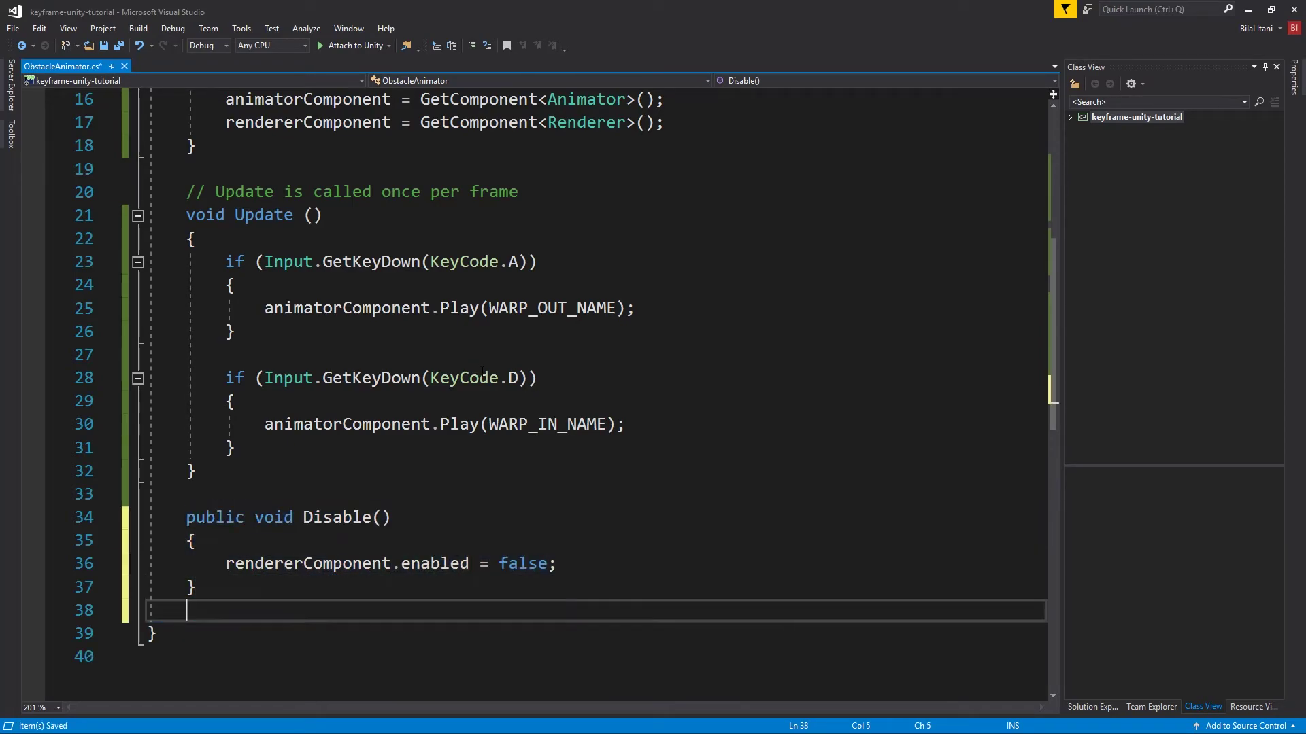
key(Return)
key(ctrl+v)
key(Up)
key(Up)
key(Up)
key(End)
key(Left)
key(Left)
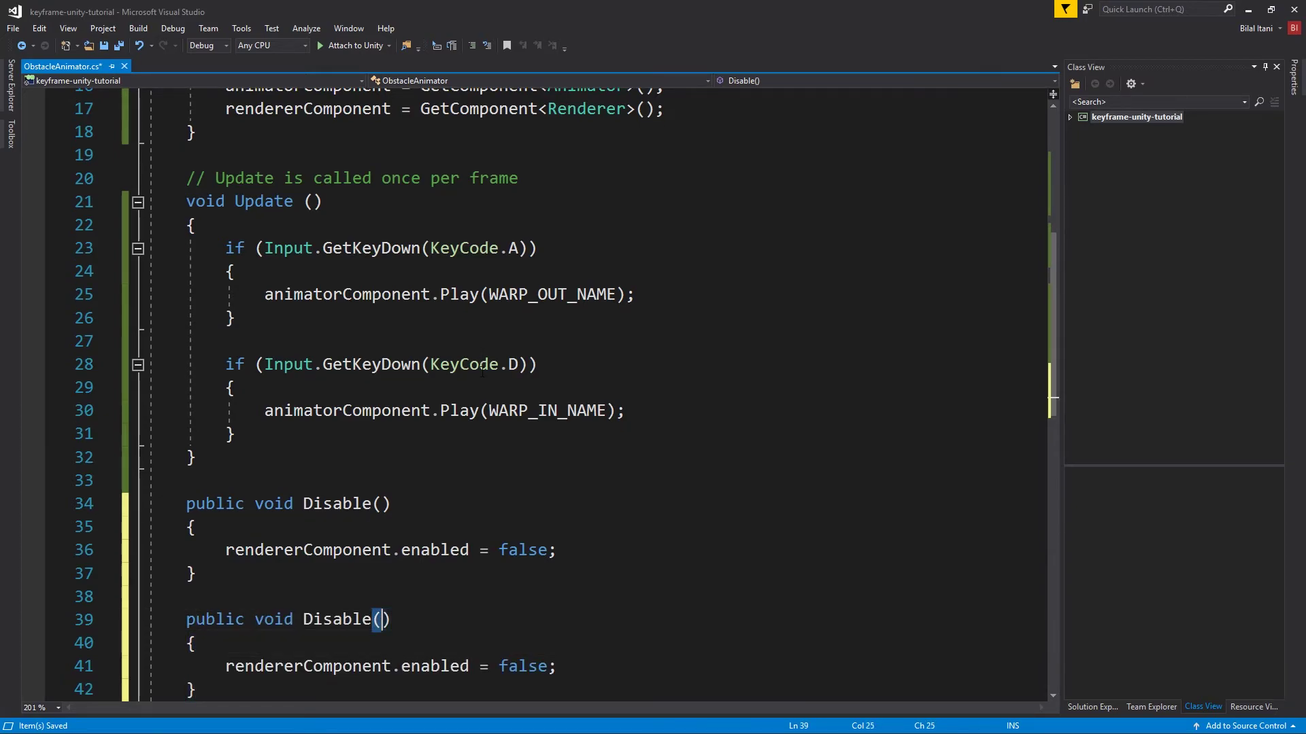
key(BackSpace)
key(BackSpace)
key(BackSpace)
key(BackSpace)
key(BackSpace)
key(BackSpace)
key(BackSpace)
text(Enable)
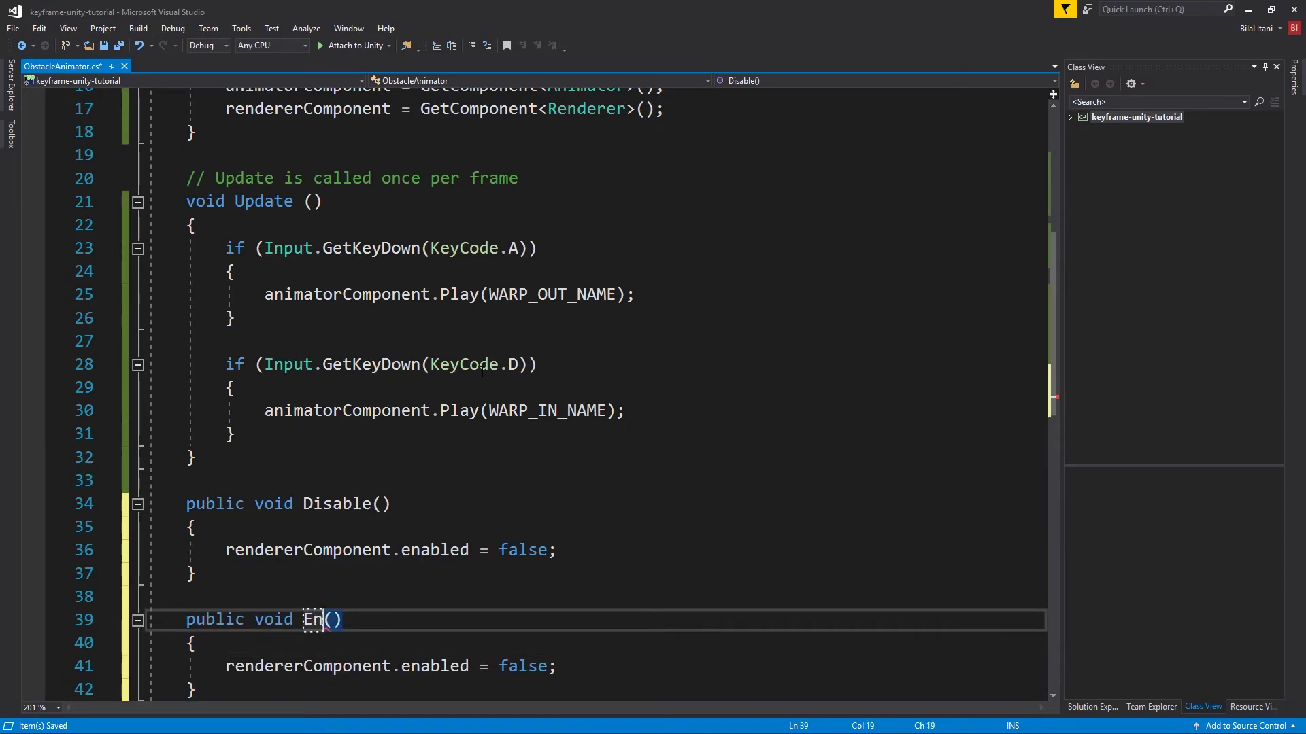
key(ctrl+s)
Make Enable set rendererComponent.enabled to true instead of false
key(Down)
key(Down)
key(Home)
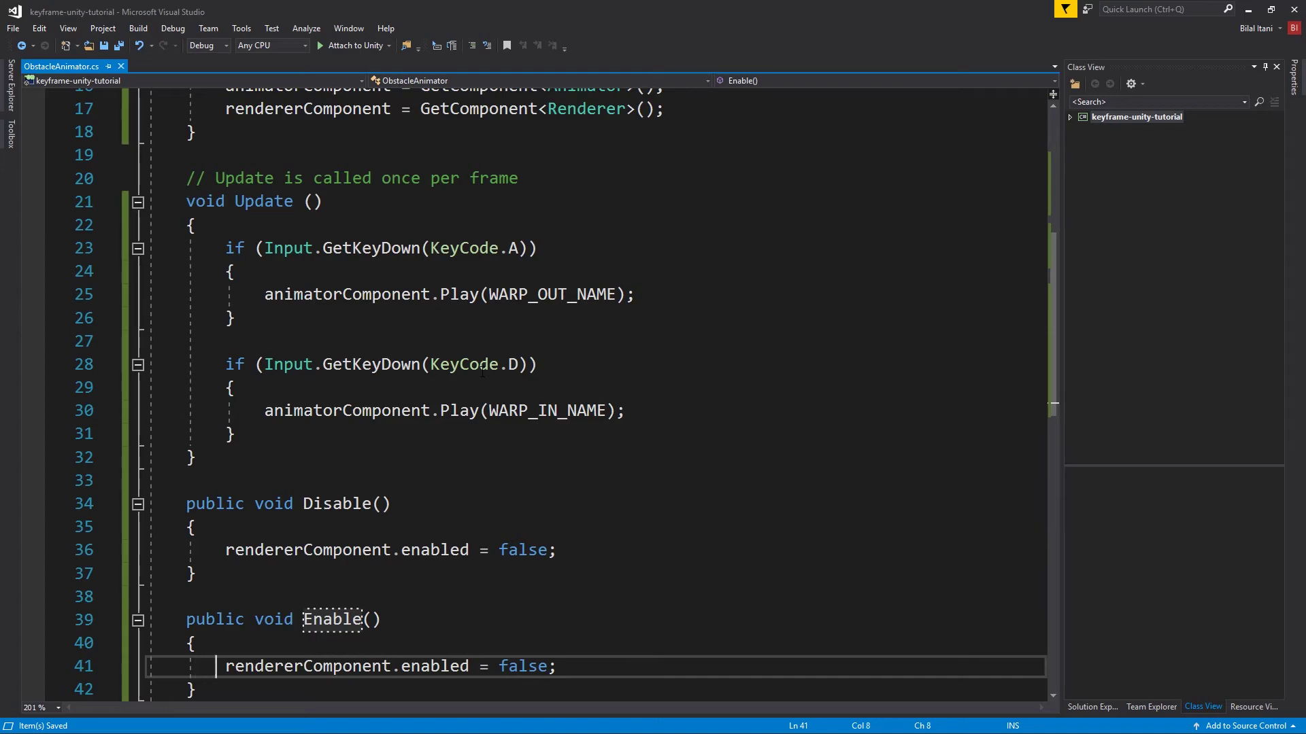
key(End)
key(Left)
key(ctrl+shift+Left)
text(true)
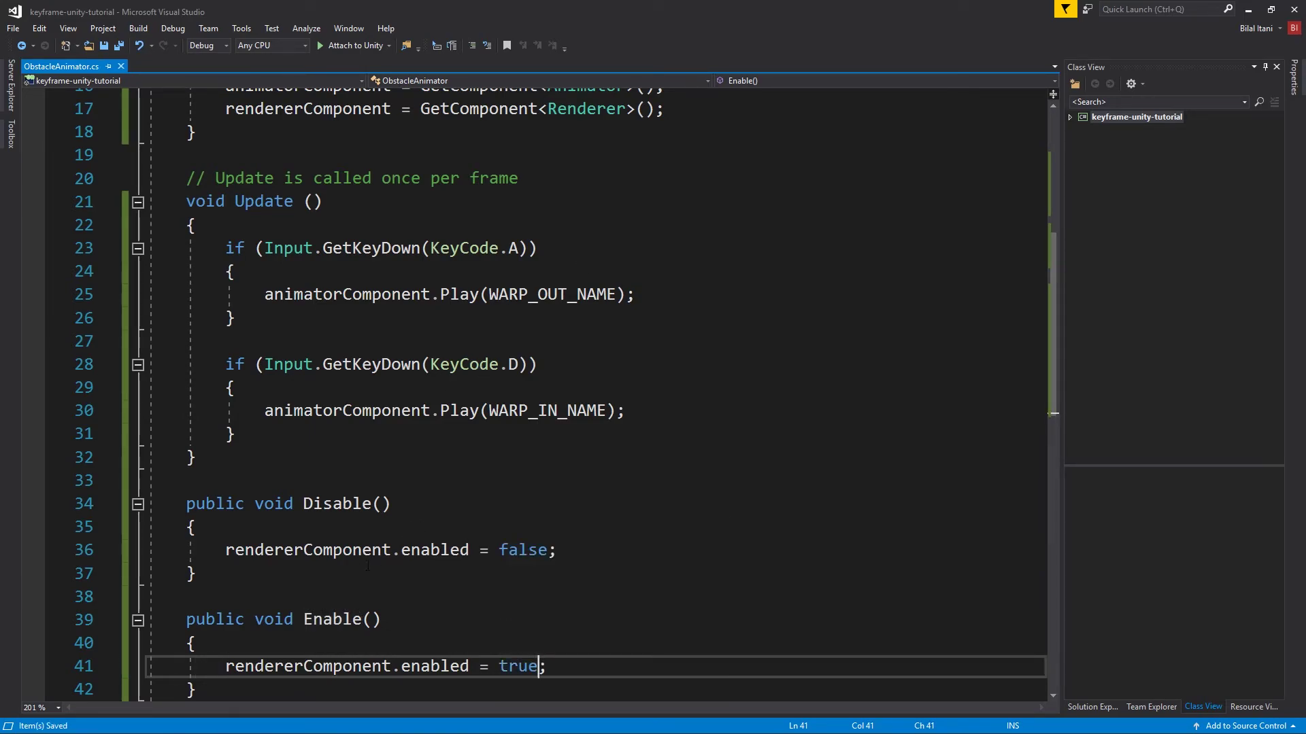
Review the uses of rendererComponent, then move Visual Studio aside to reveal Unity
click(312, 550)
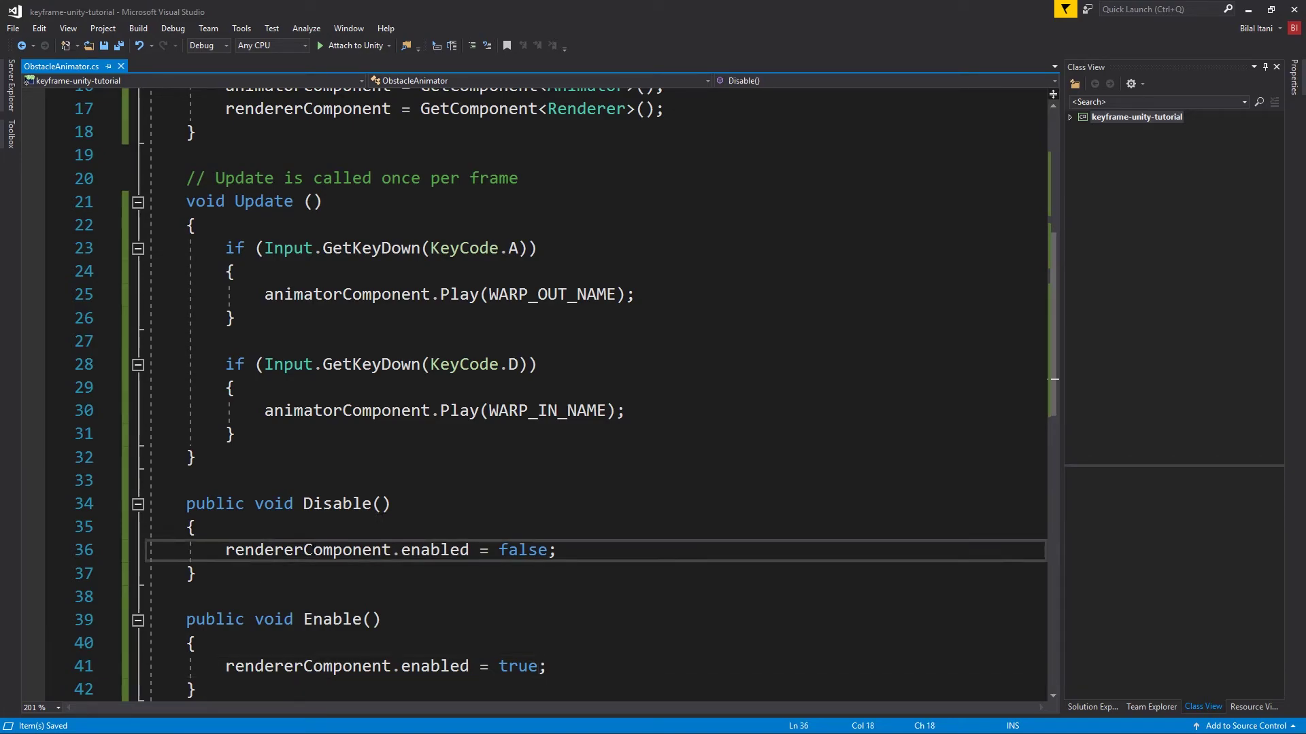
scroll(455, 318, up, 5)
scroll(454, 318, down, 3)
scroll(455, 319, up, 2)
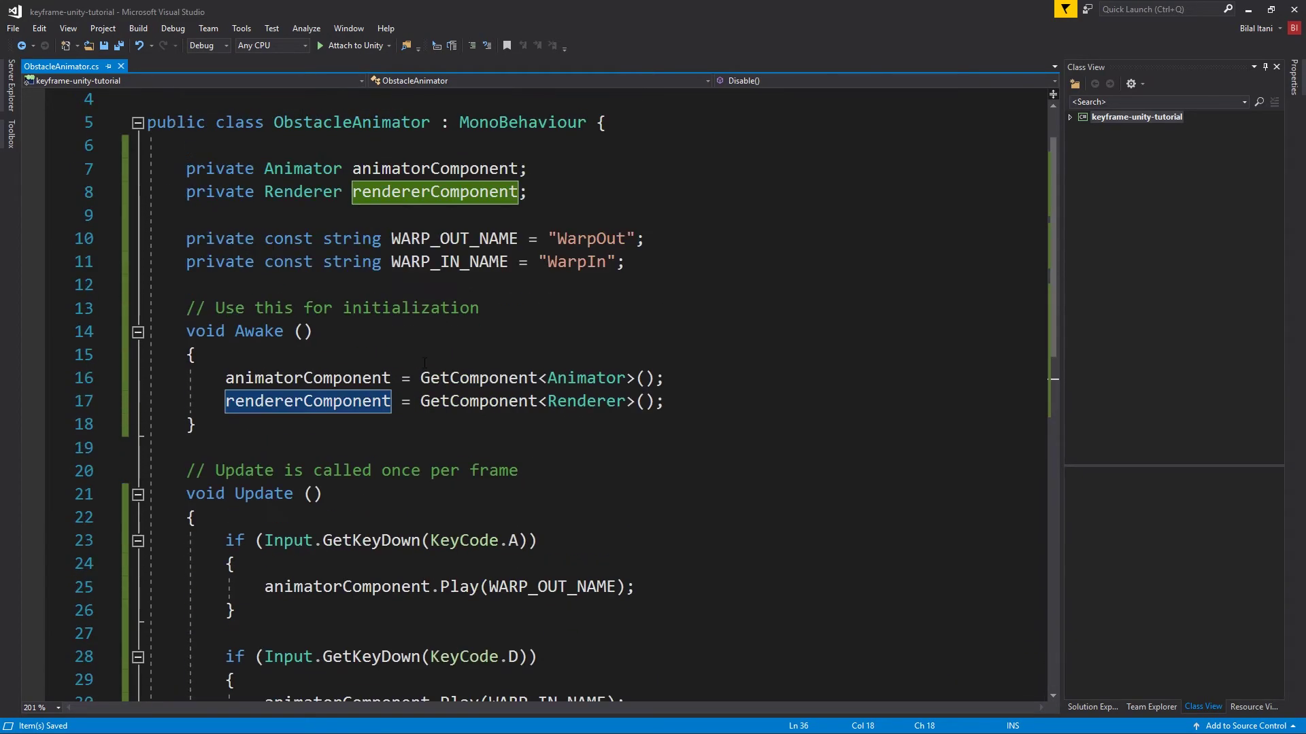
scroll(455, 318, down, 4)
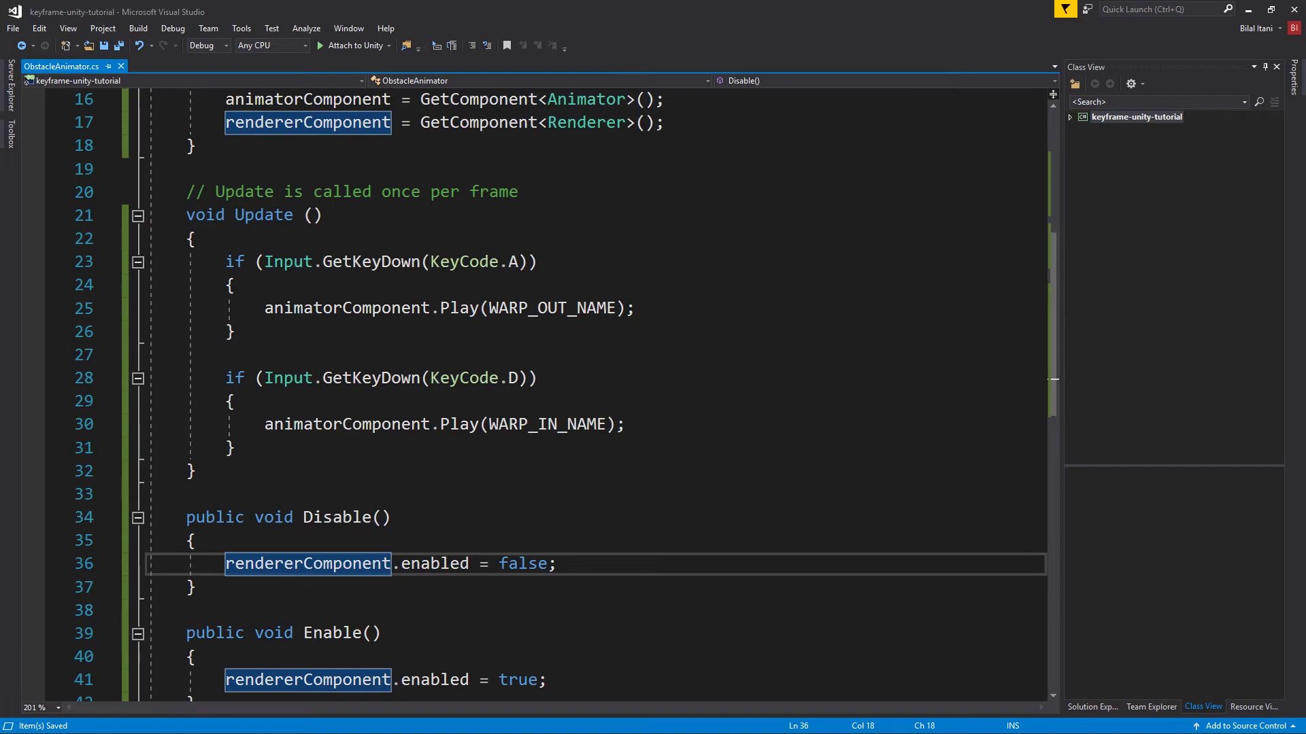
click(236, 285)
drag(577, 26, 1305, 129)
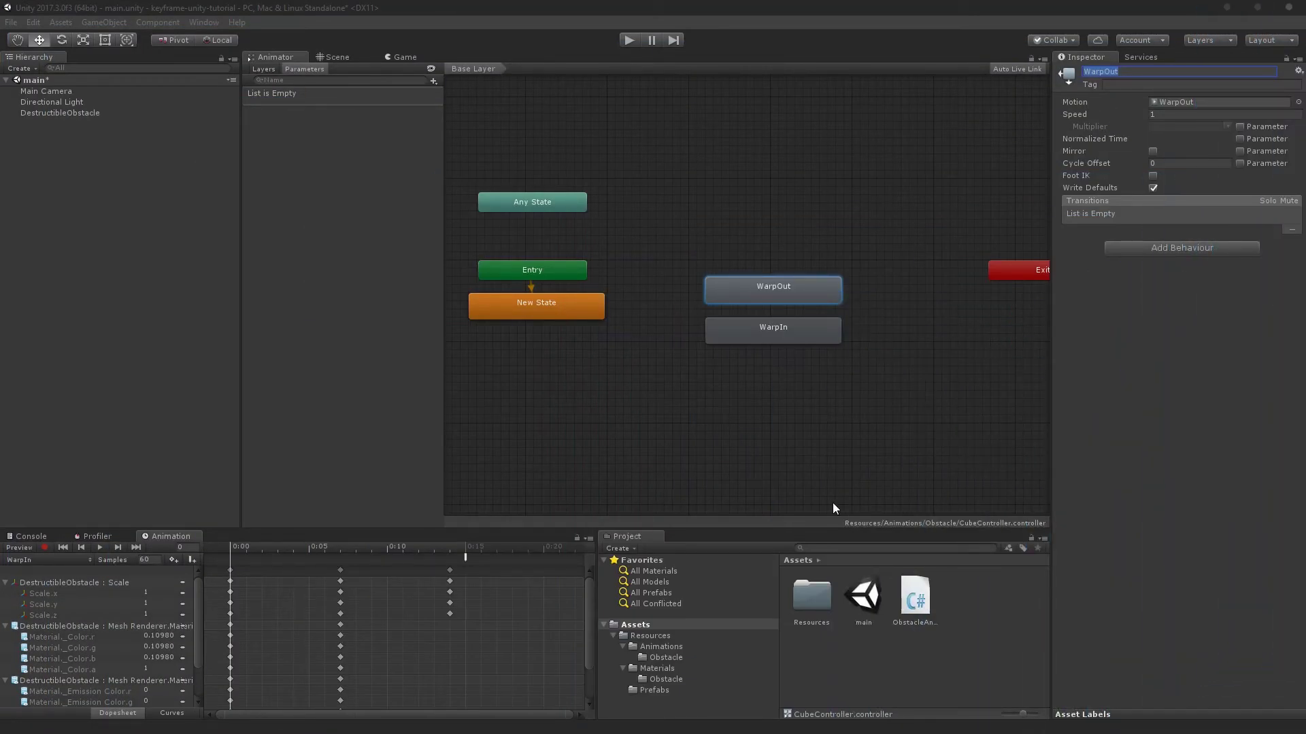
Save the scene and inspect DestructibleObstacle's Obstacle Animator (Script) component
click(400, 57)
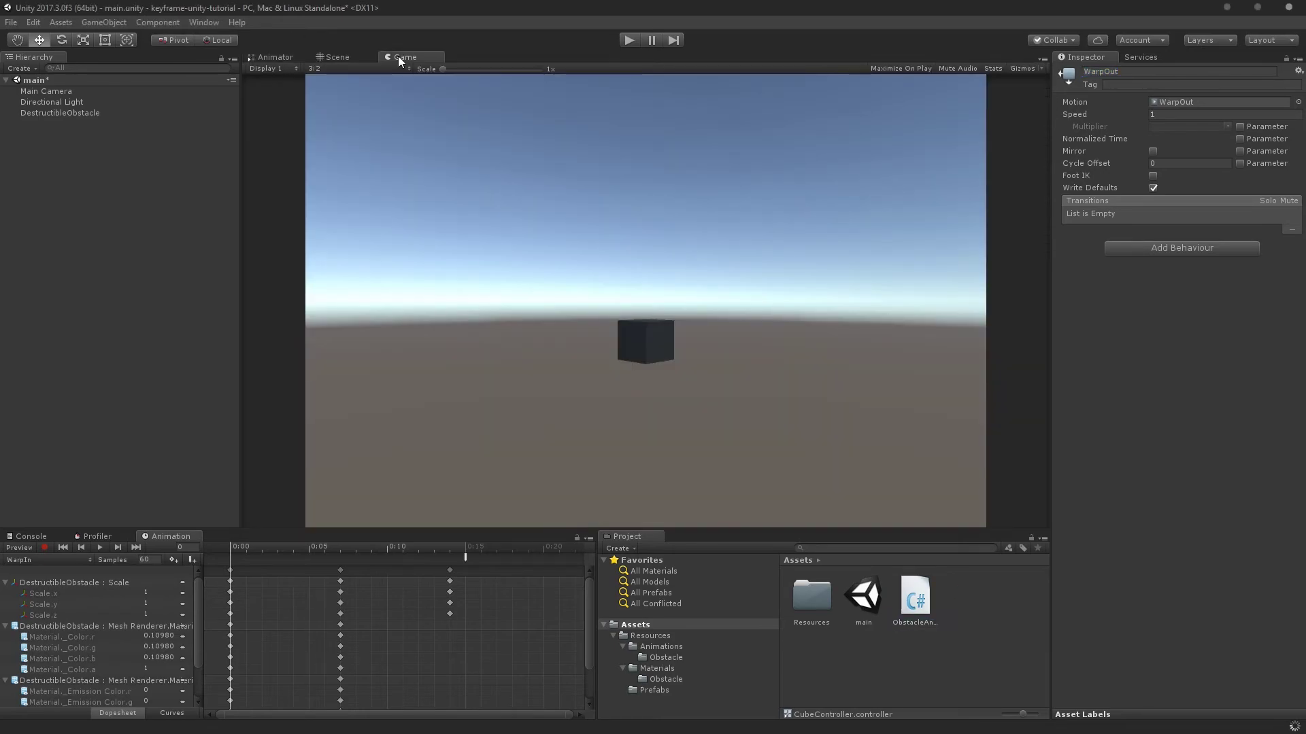
key(ctrl+s)
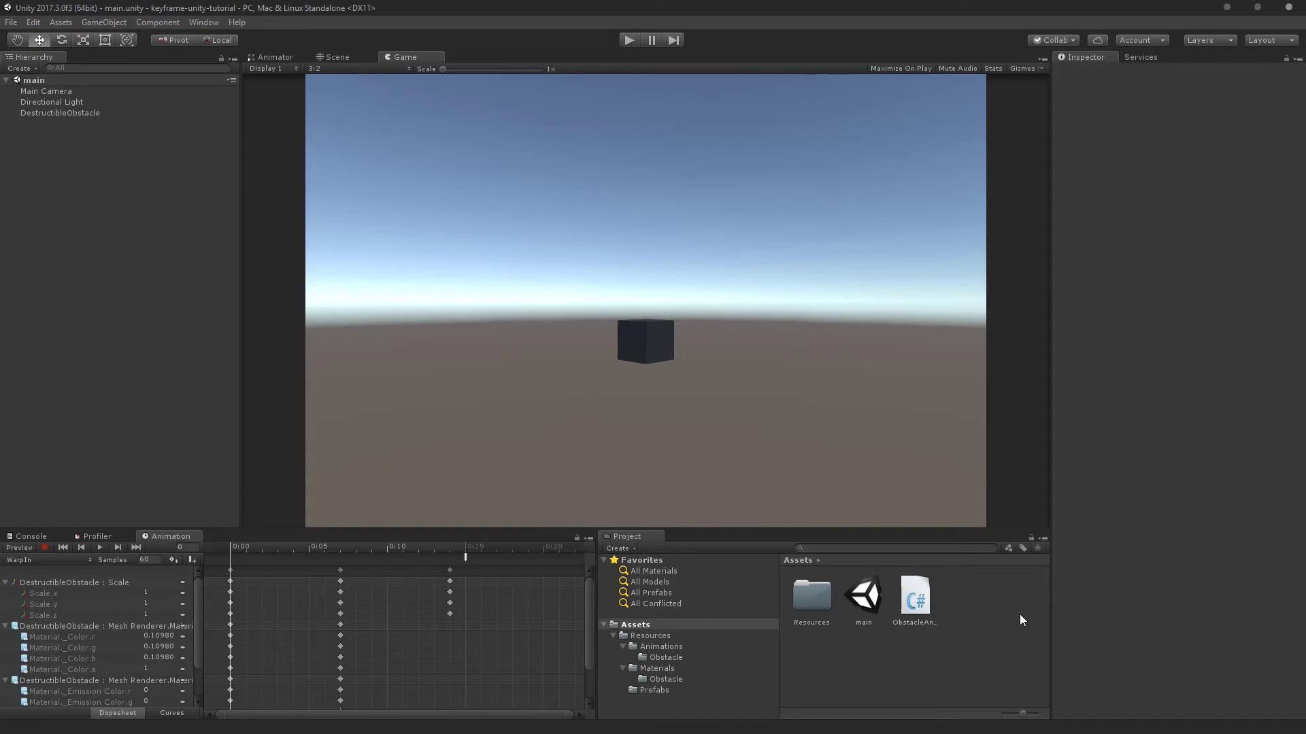
click(901, 613)
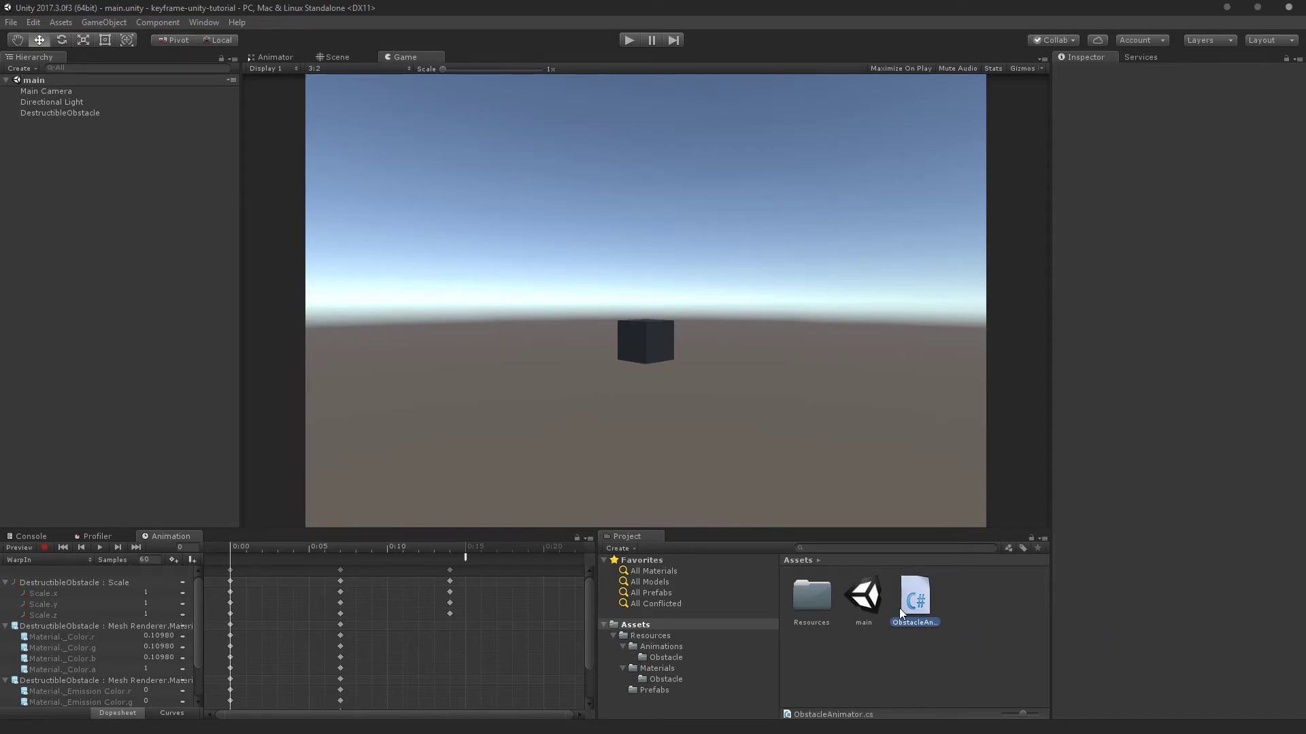
click(57, 112)
click(1130, 476)
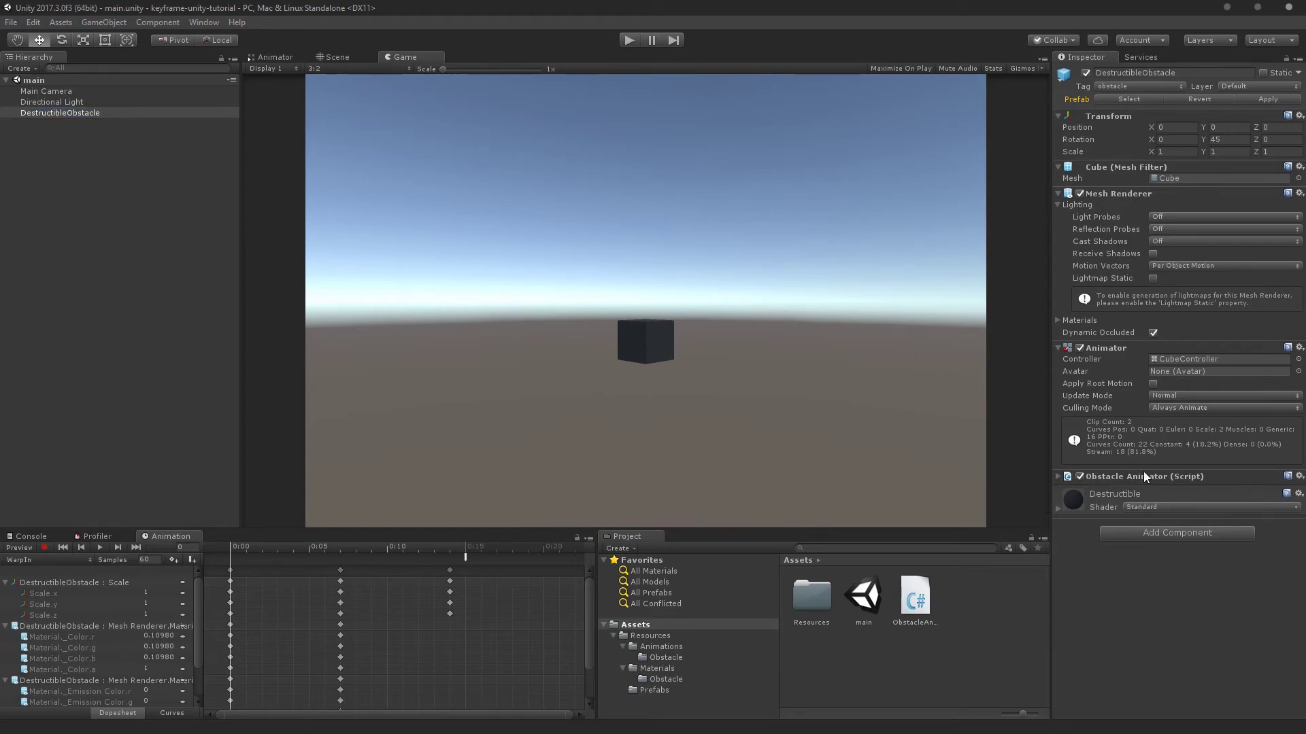
click(1144, 476)
click(1172, 487)
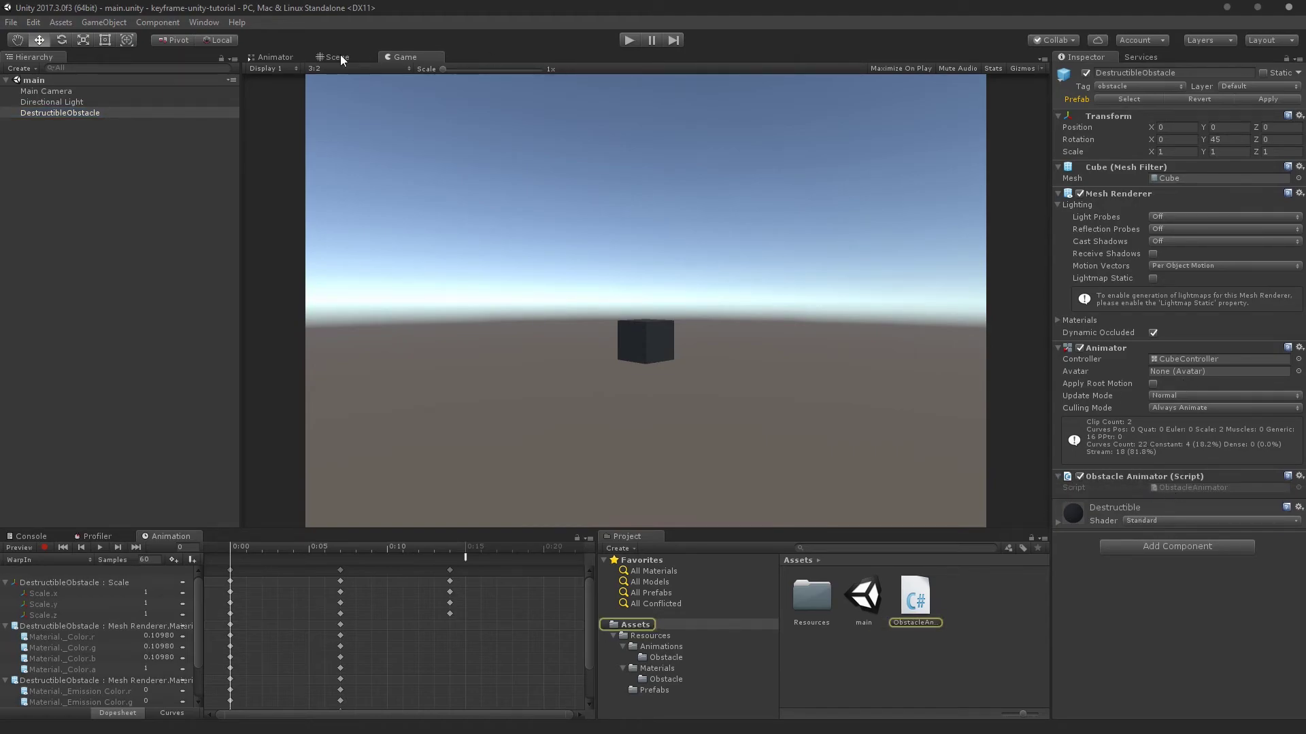
click(272, 57)
Set the WarpIn clip's 0:15 animation event to call Enable()
click(789, 294)
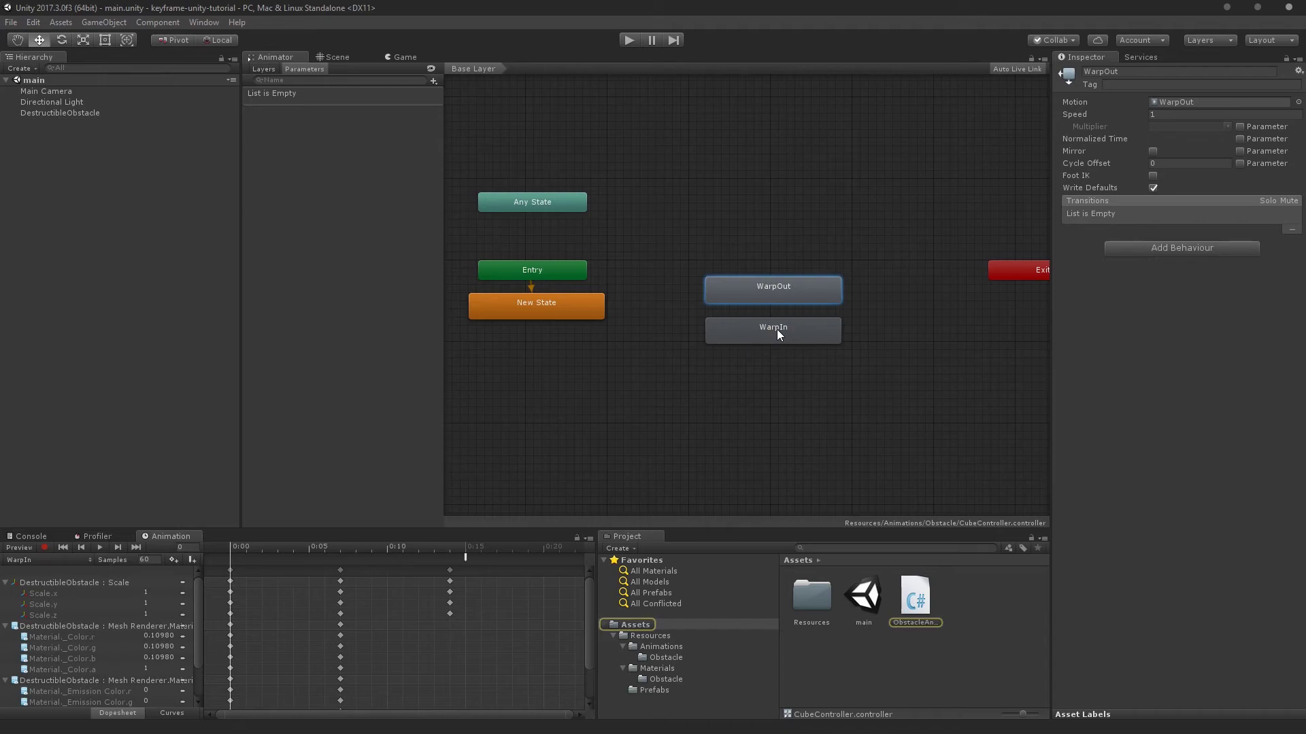
click(776, 329)
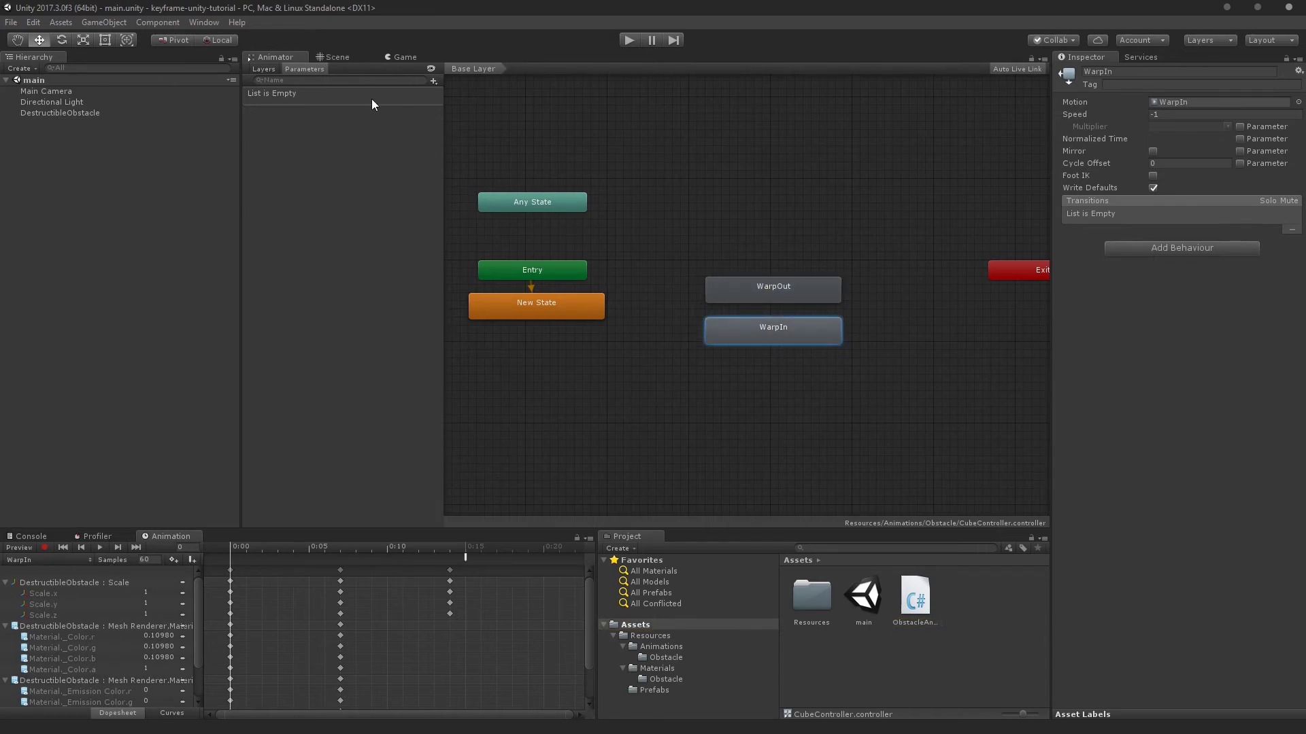
click(465, 557)
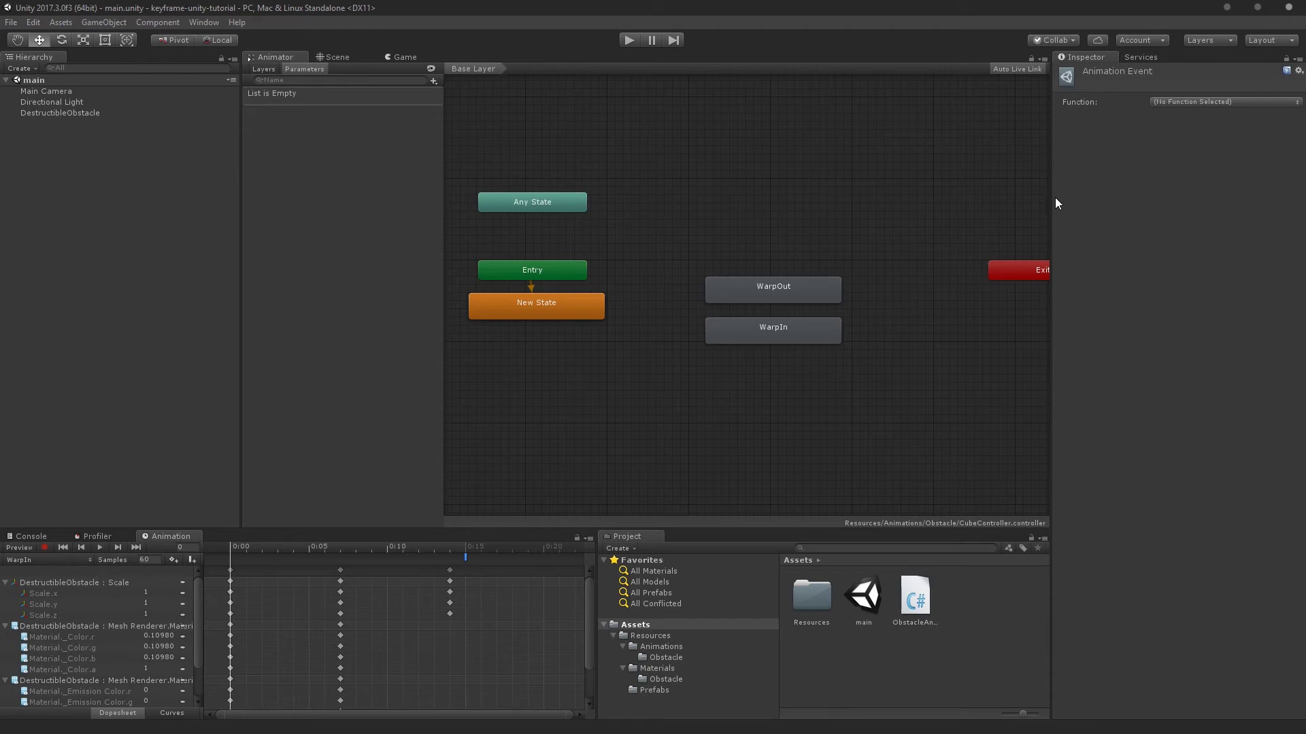
click(1196, 108)
click(1186, 131)
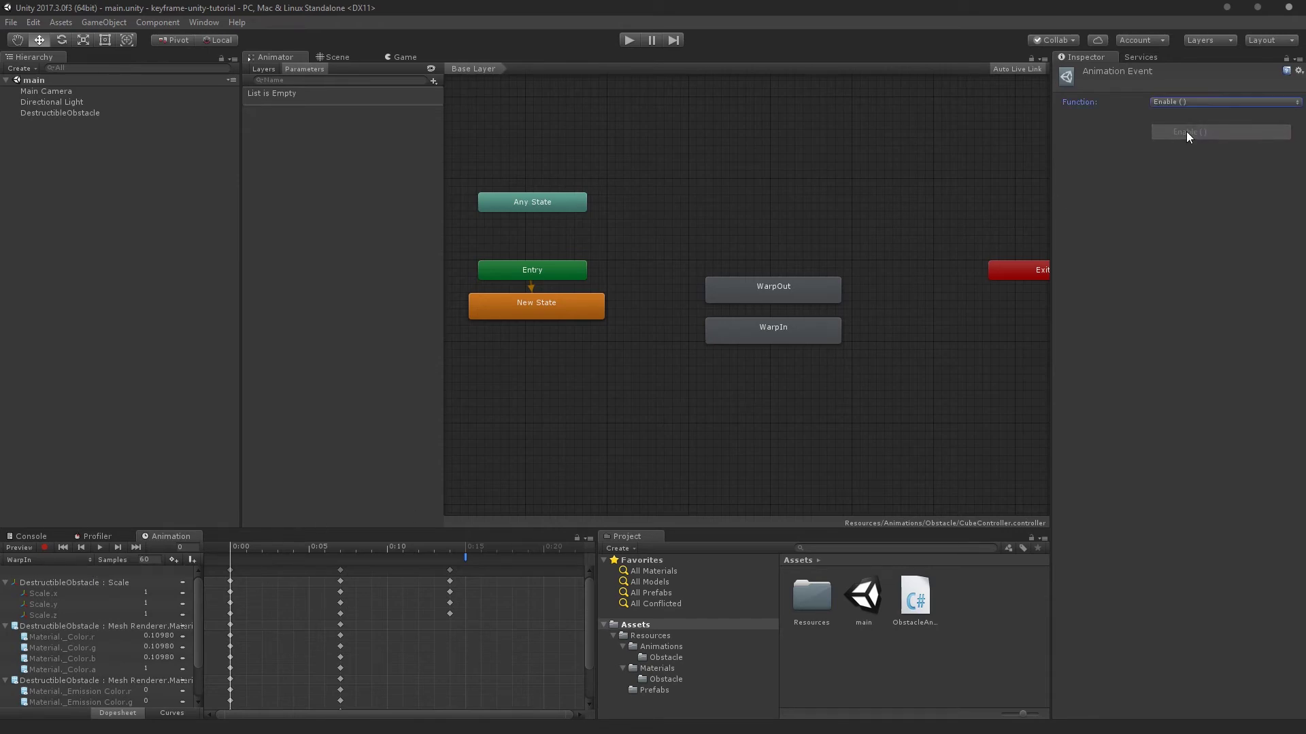
Set the WarpOut clip's animation event to call Disable()
click(43, 557)
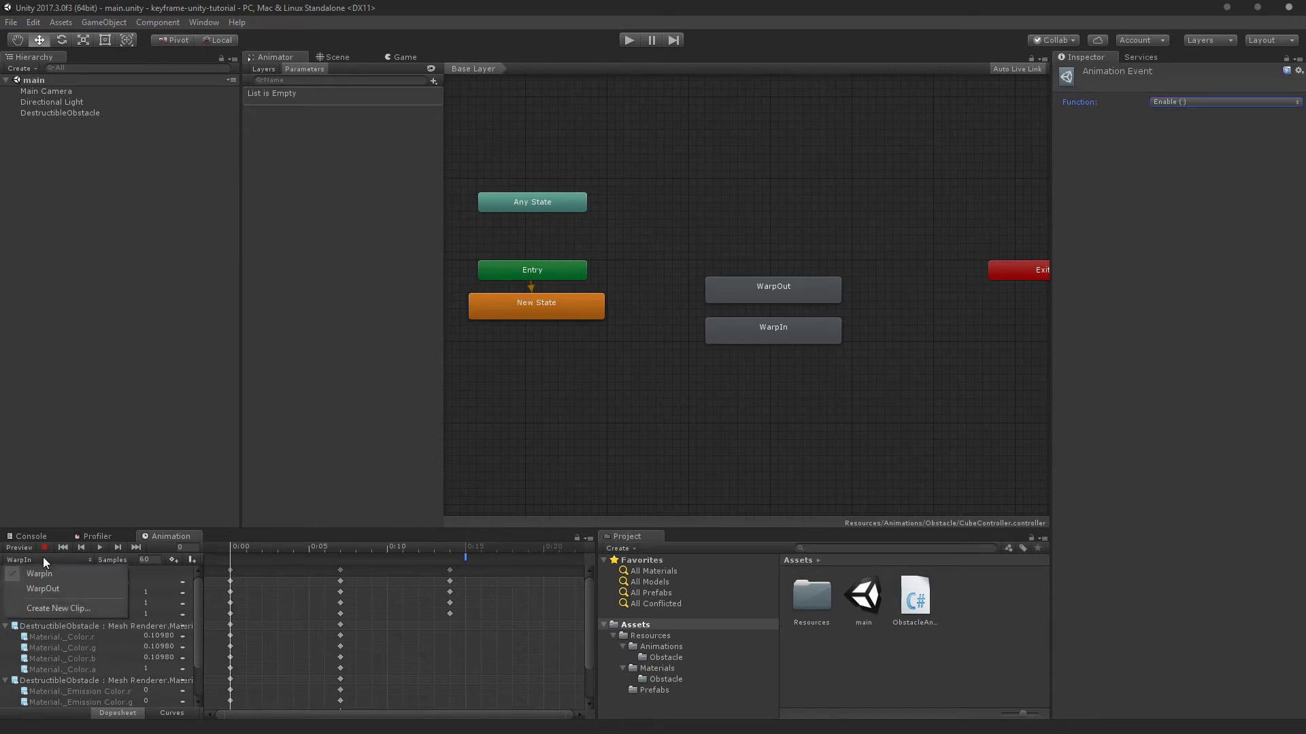
click(32, 593)
click(1213, 102)
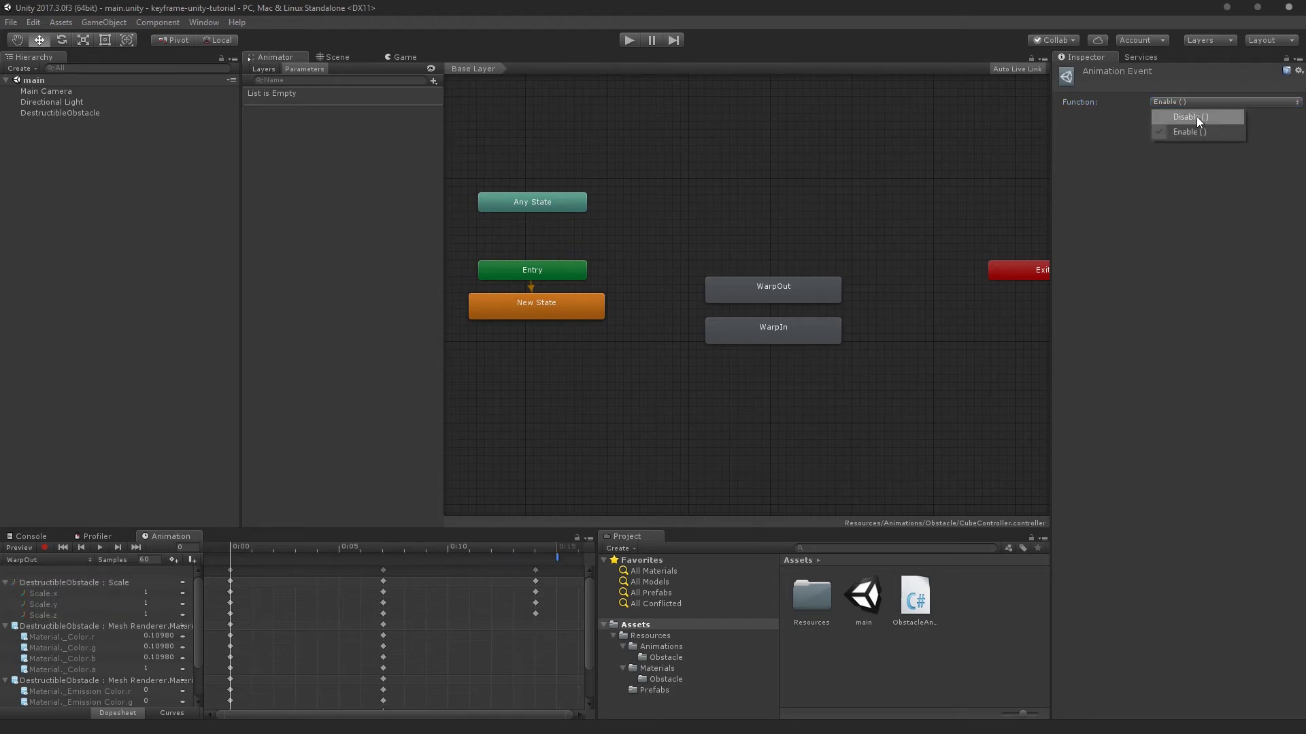
click(1197, 117)
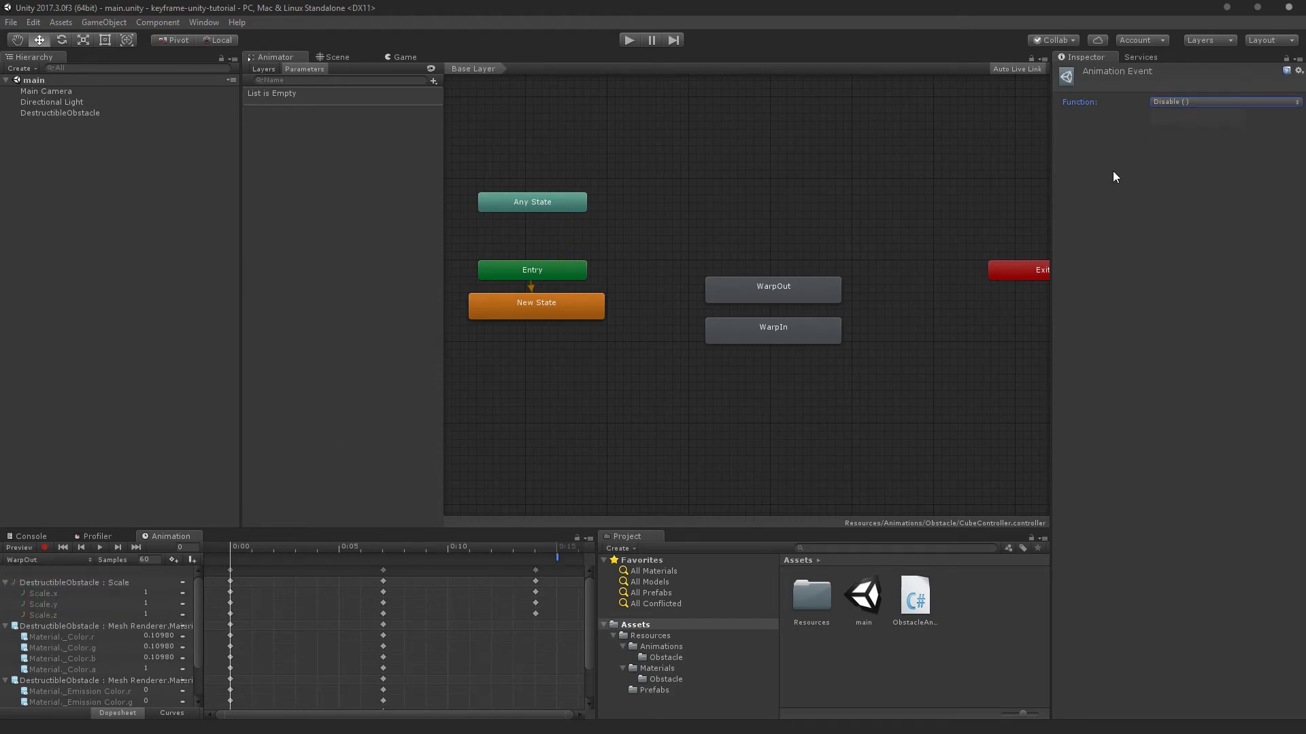
Preview the WarpIn clip at frame 15 in the Game view
click(58, 560)
click(46, 579)
click(557, 547)
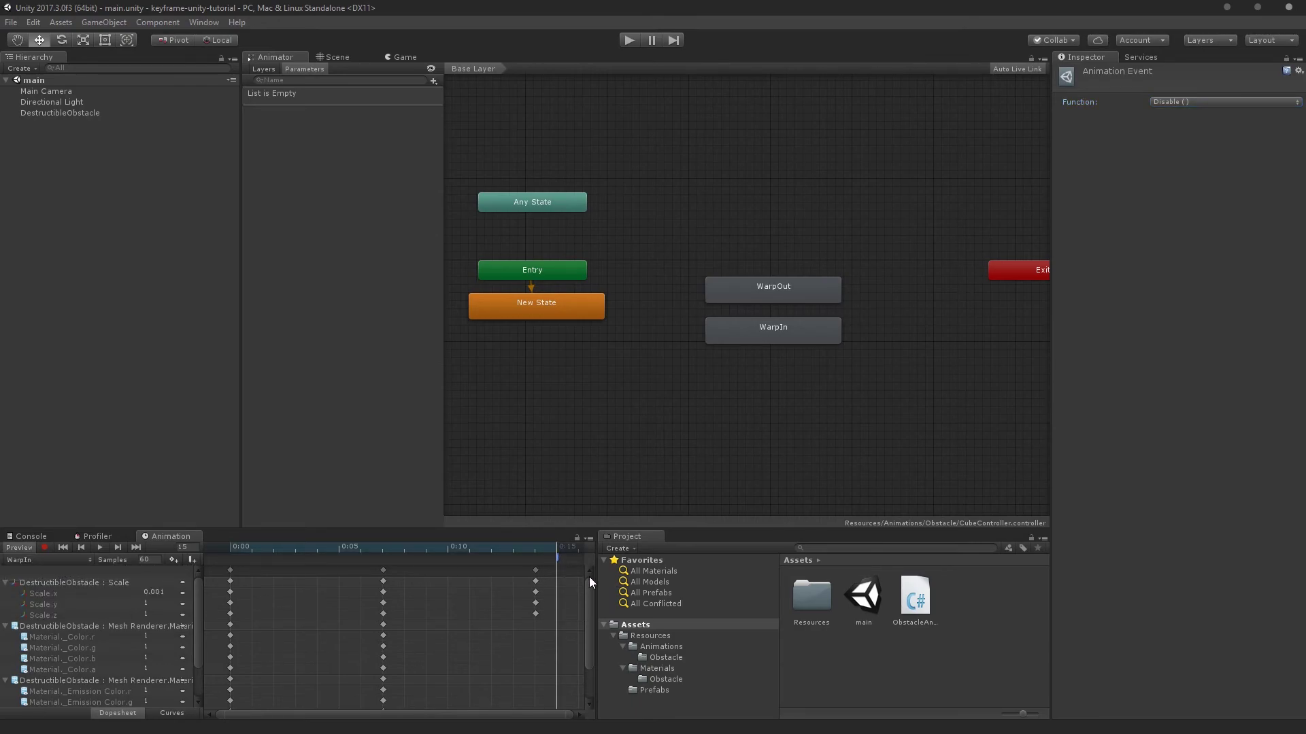
click(395, 57)
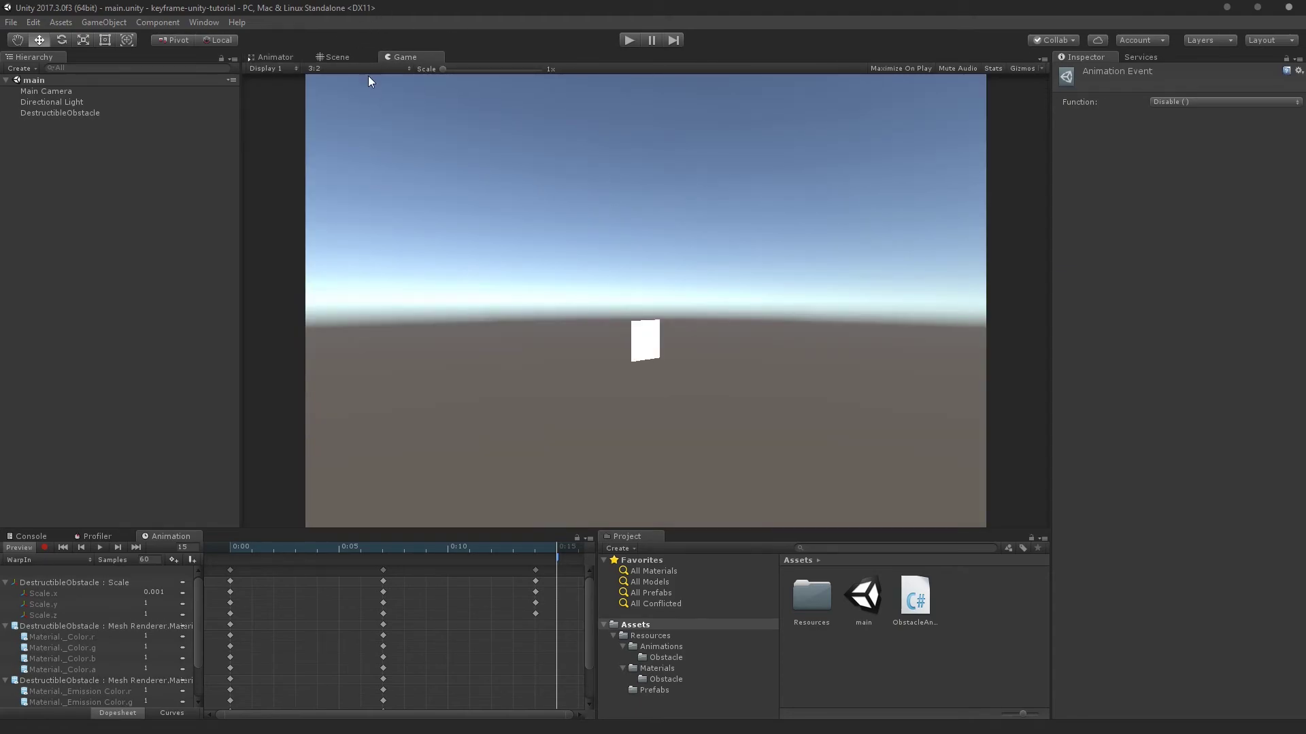
Scrub the warp preview from frame 3 back to 15, deselect the event, and enter Play mode
drag(557, 549, 230, 548)
click(555, 548)
click(190, 210)
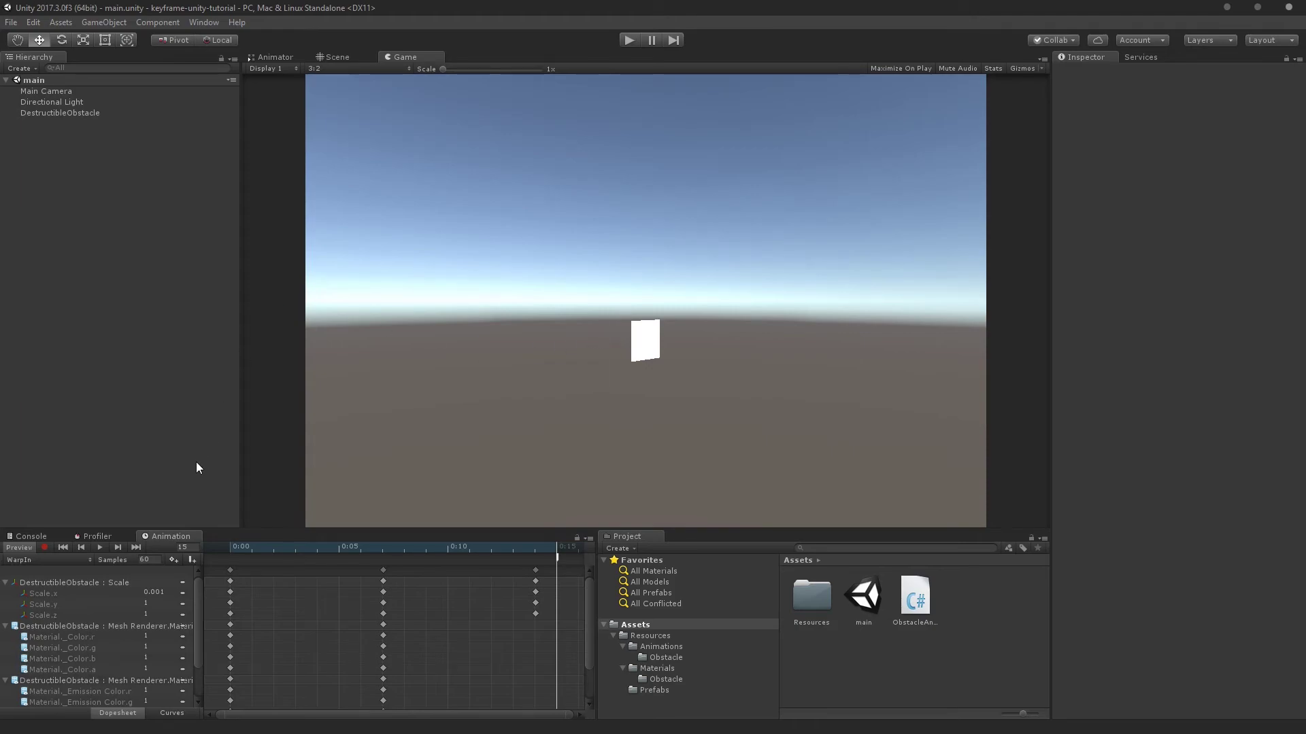
click(630, 42)
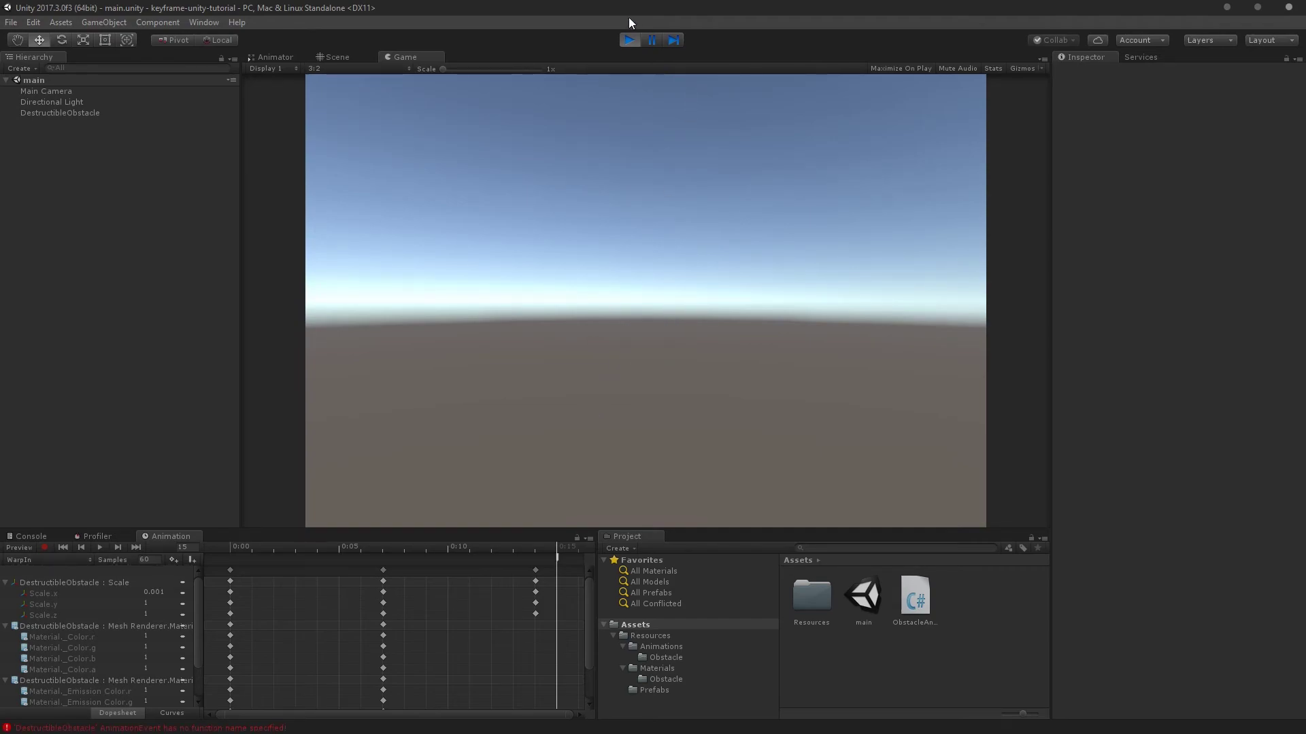
Stop Play mode, read the AnimationEvent error in the Console, and reselect DestructibleObstacle
click(627, 40)
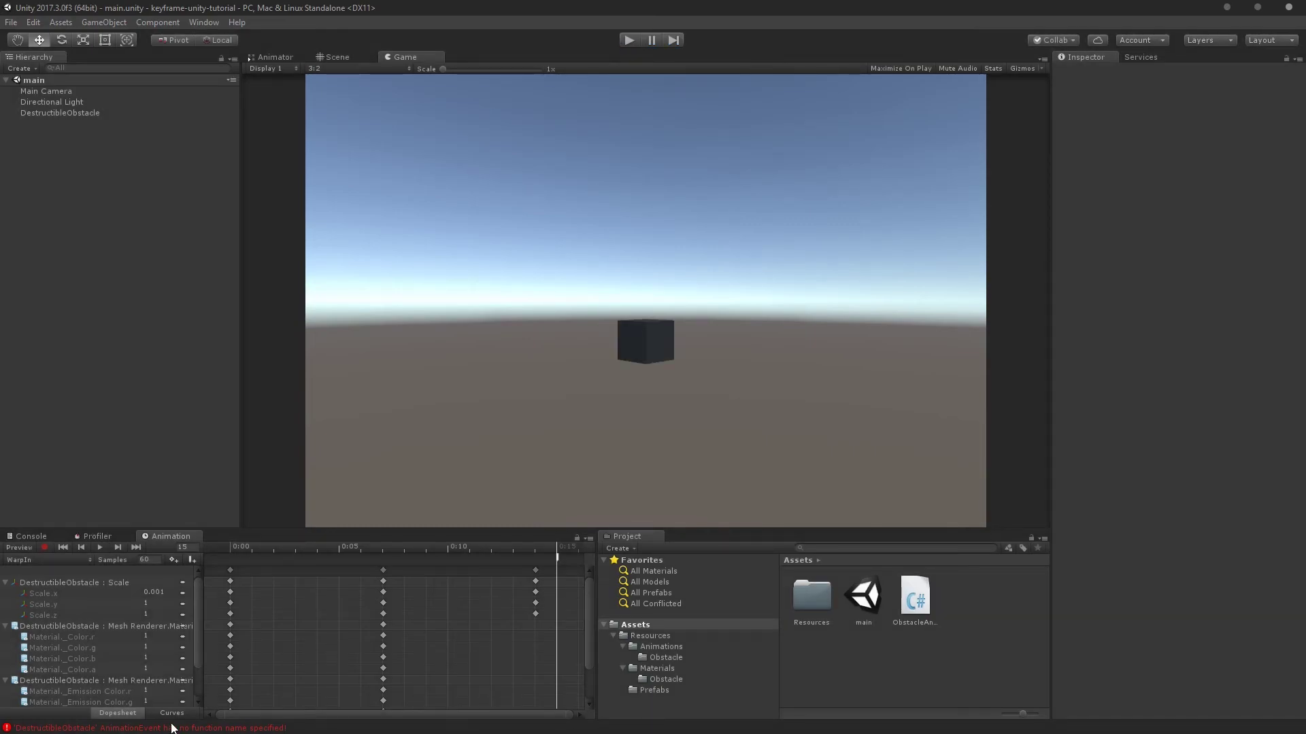
click(48, 535)
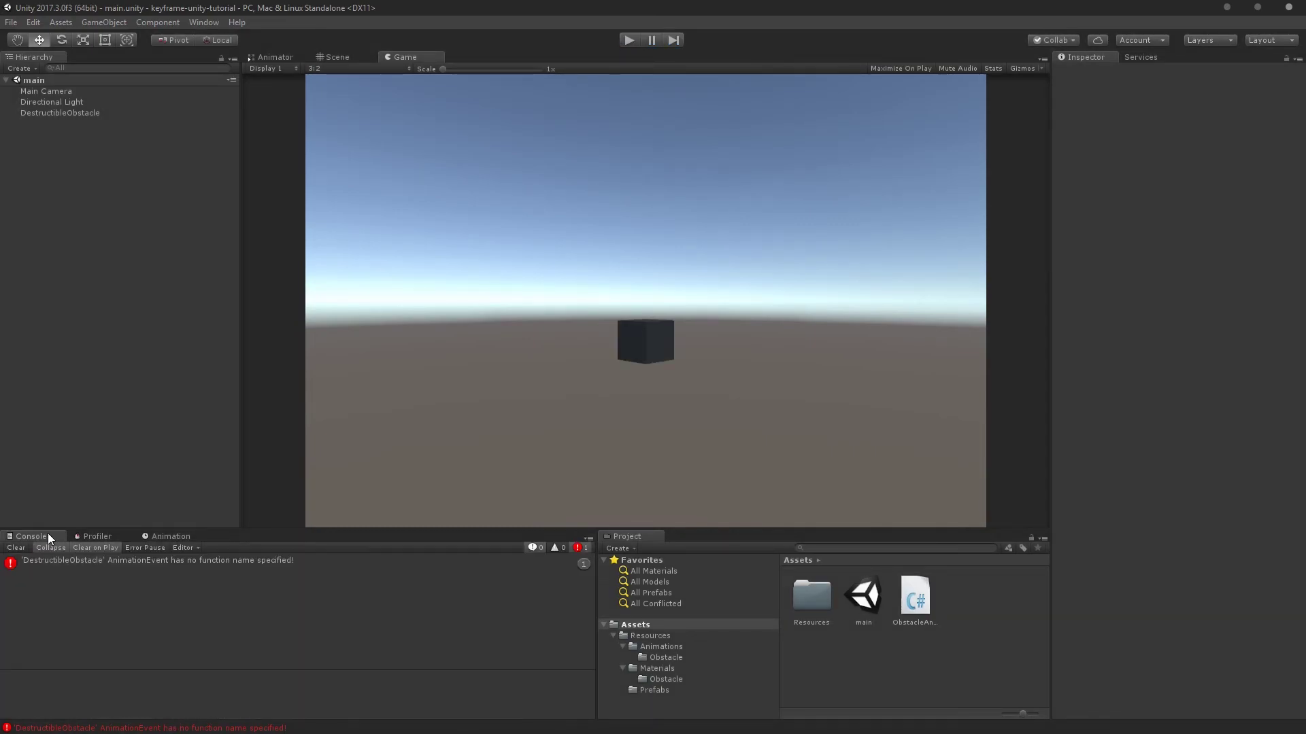
click(223, 565)
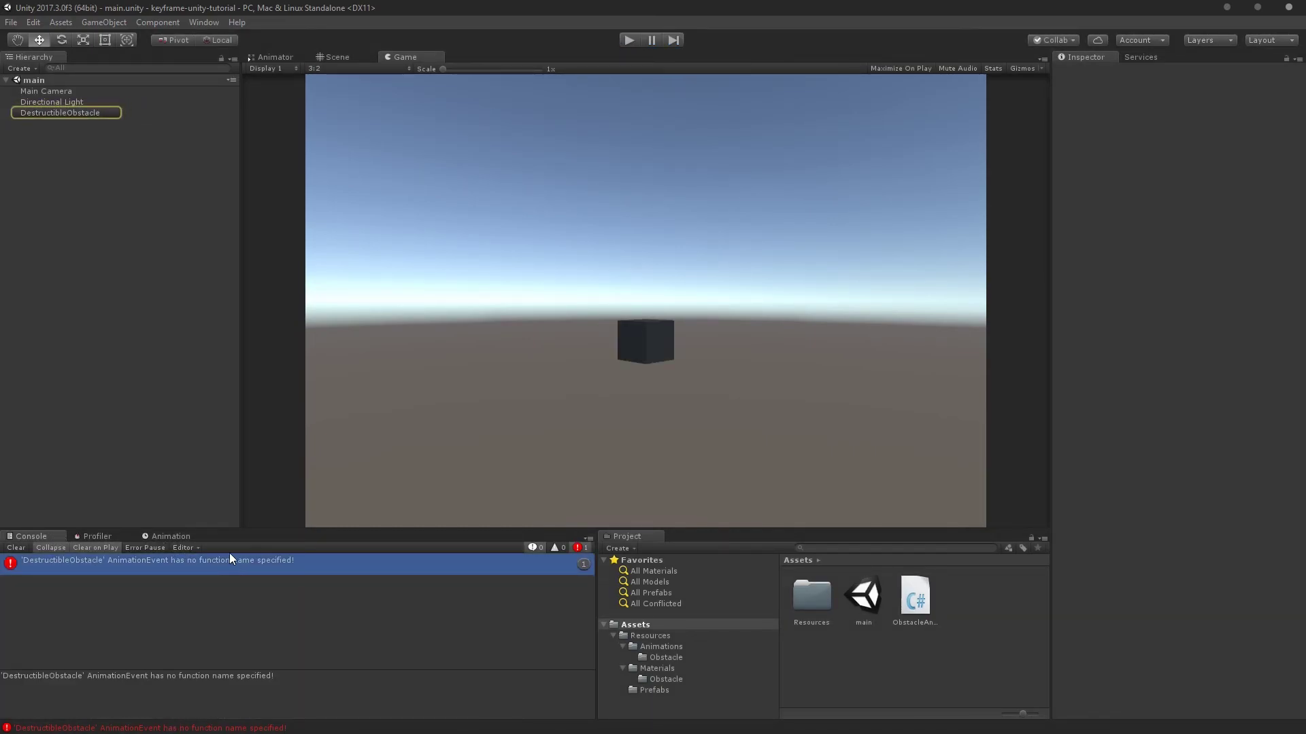
click(59, 113)
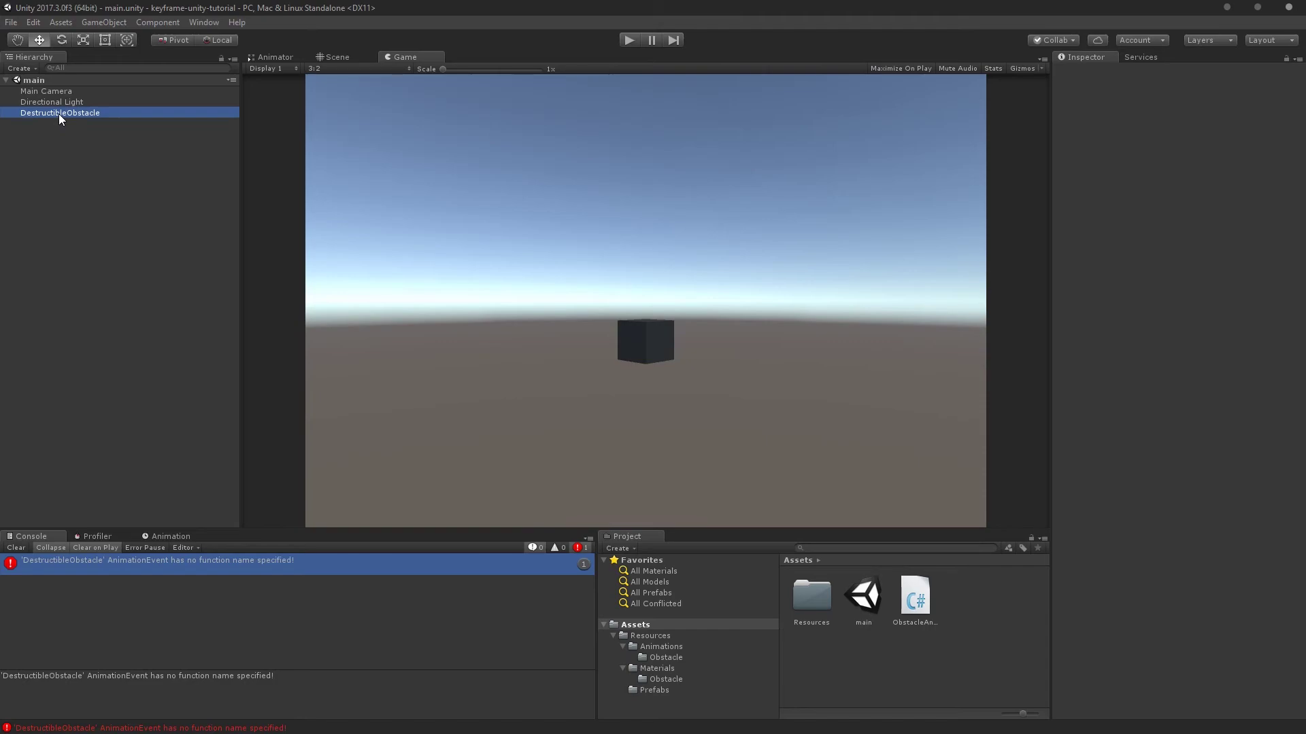
click(155, 535)
Switch to the WarpOut clip and assign a function to its 0:15 event
click(45, 561)
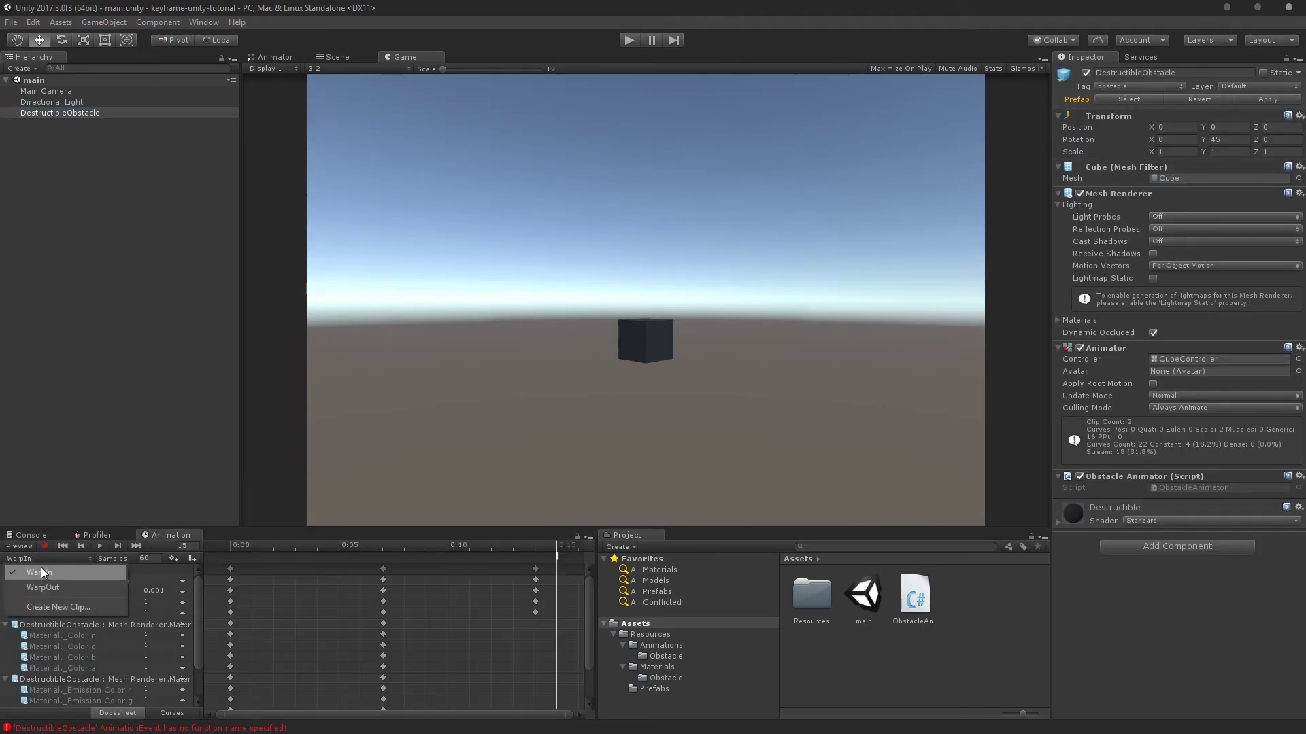
click(36, 585)
click(557, 557)
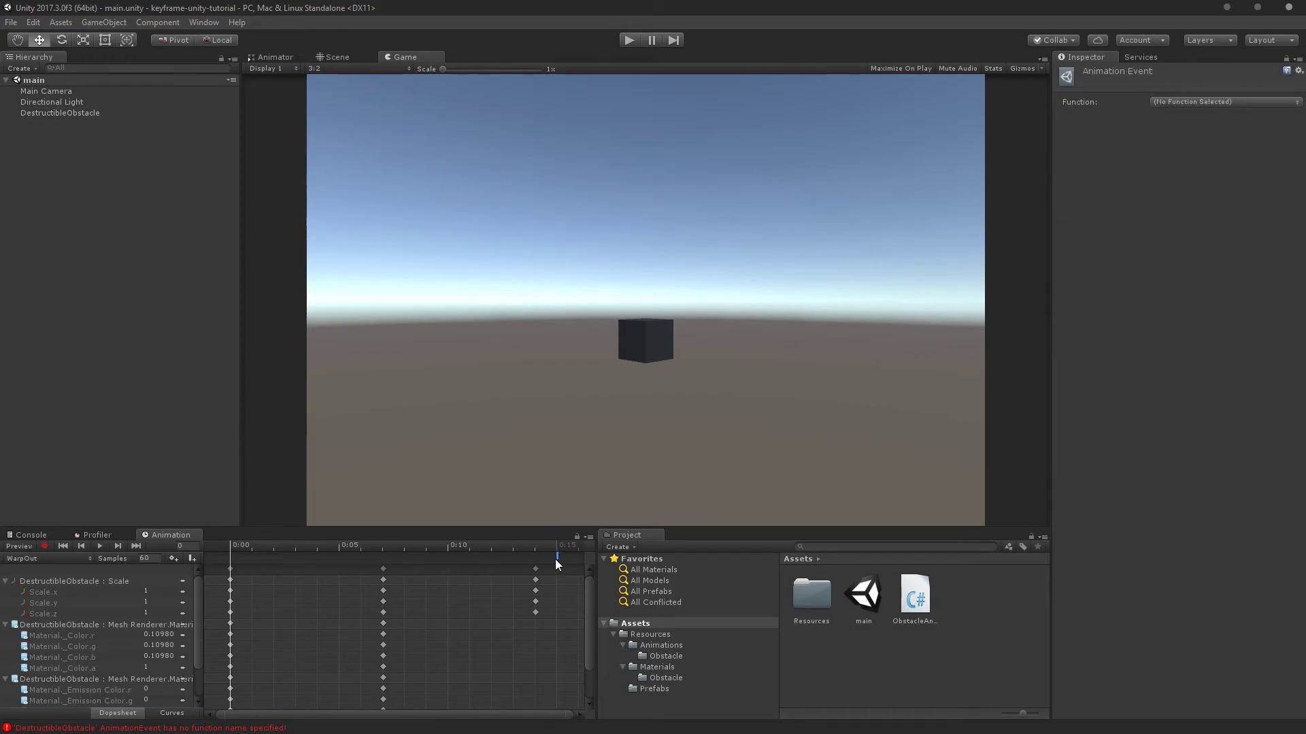
click(1191, 102)
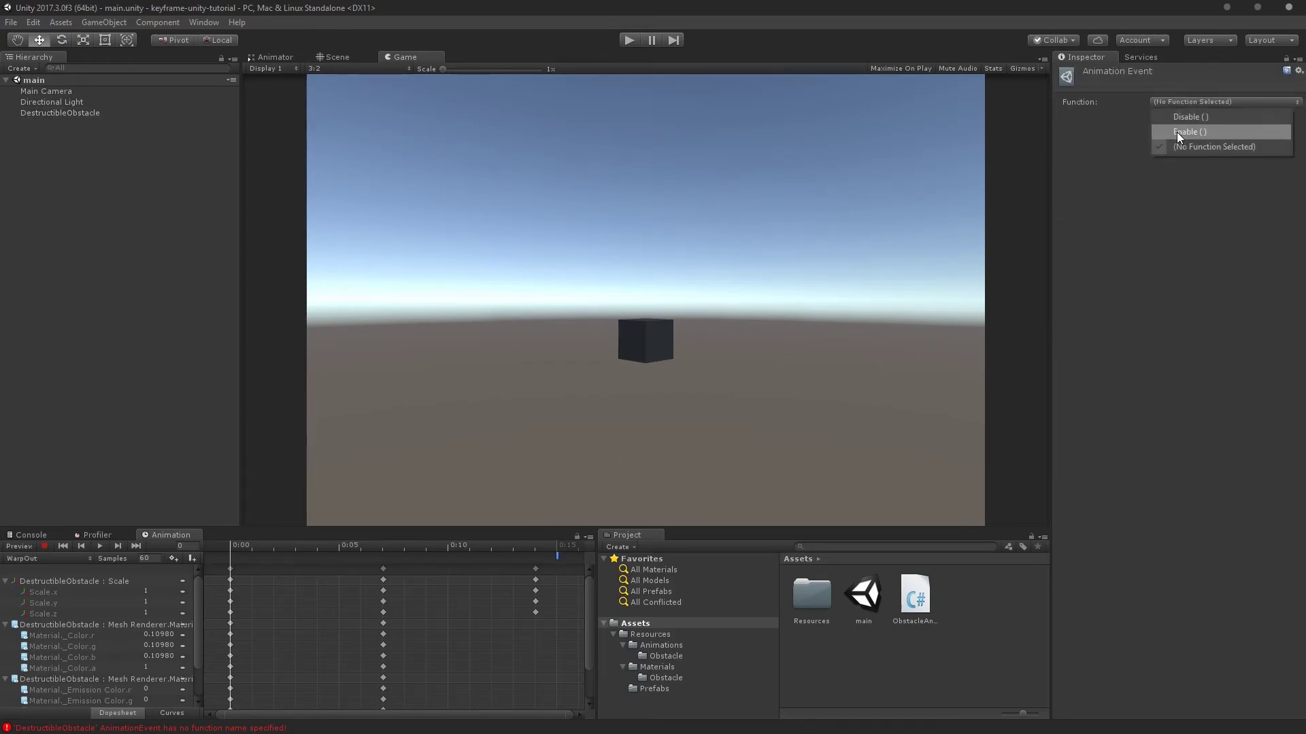
click(1183, 116)
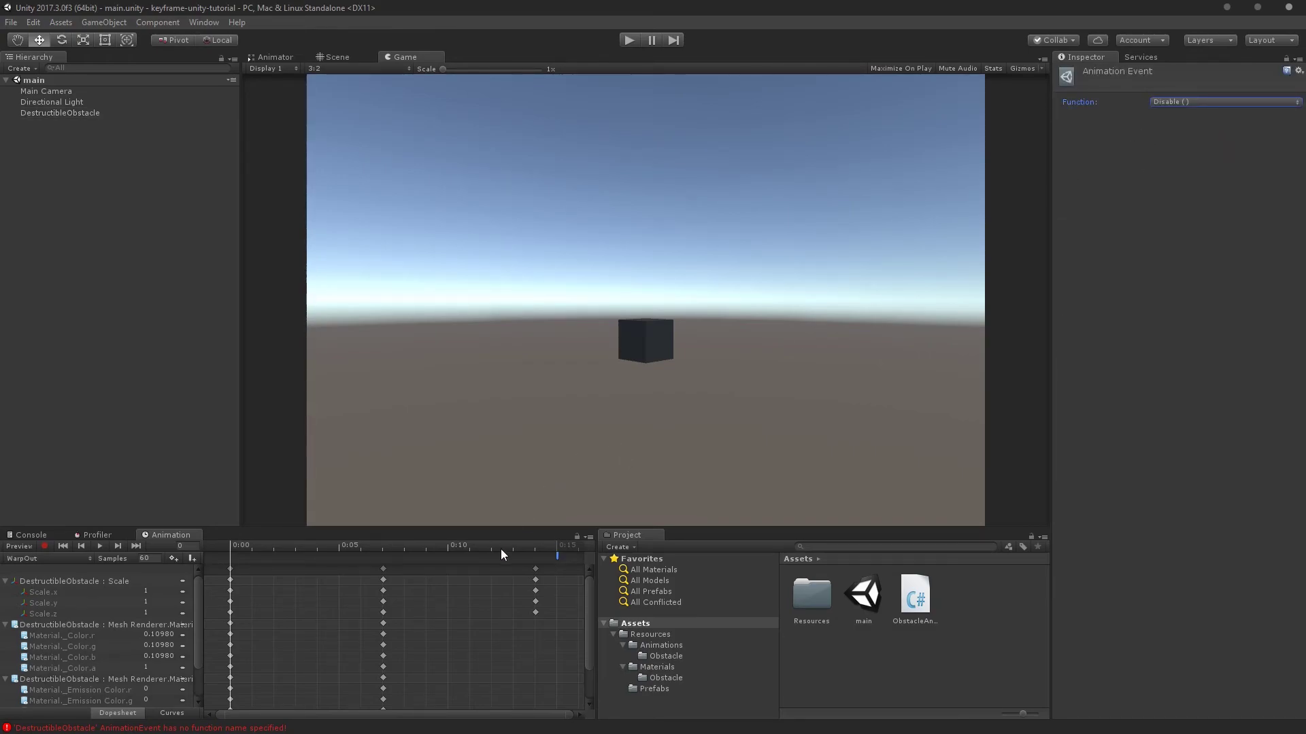
Switch to the WarpIn clip and assign a function to its 0:15 event
click(63, 559)
click(46, 589)
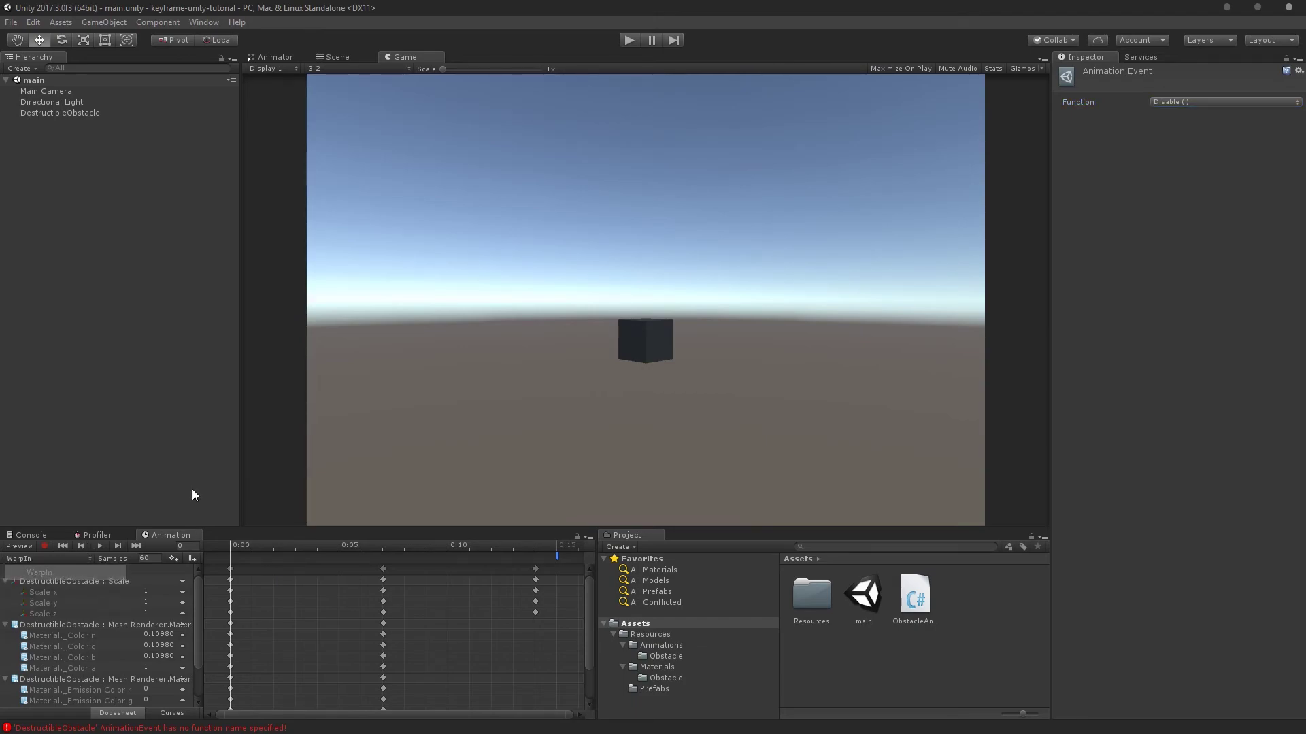
click(1190, 102)
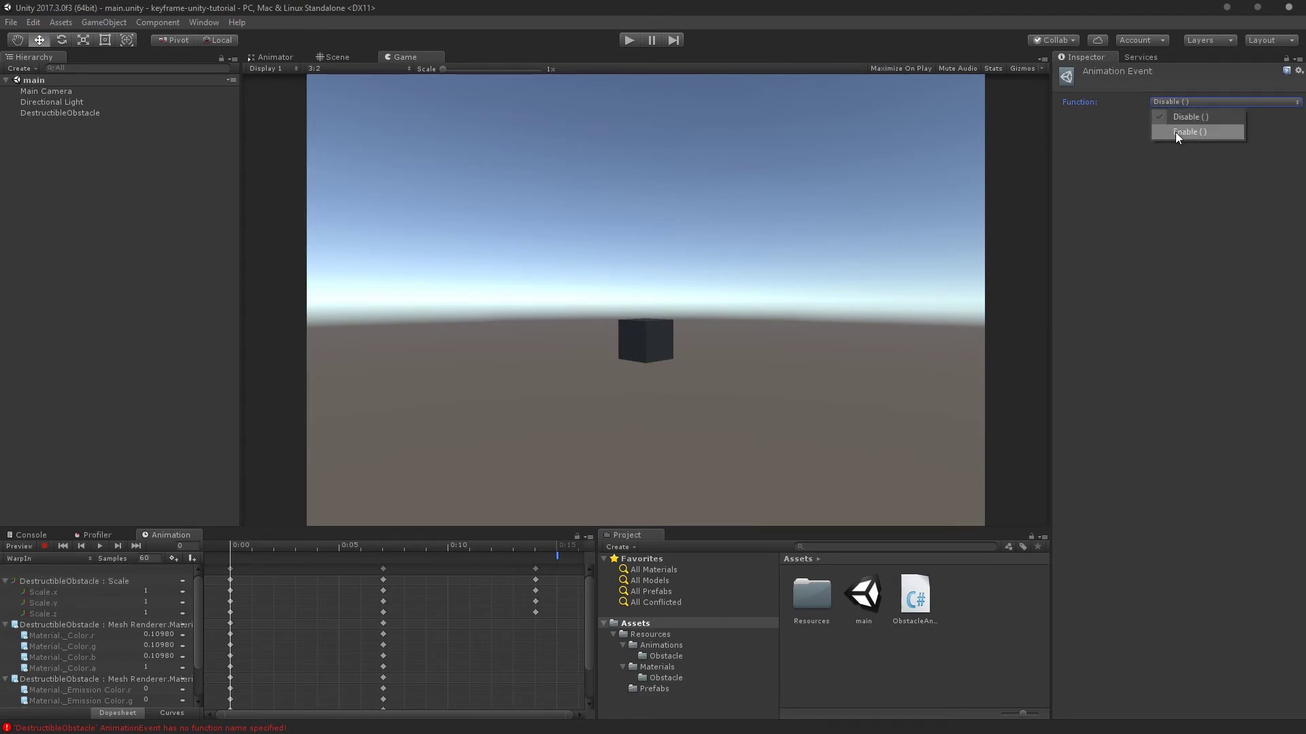
click(1177, 132)
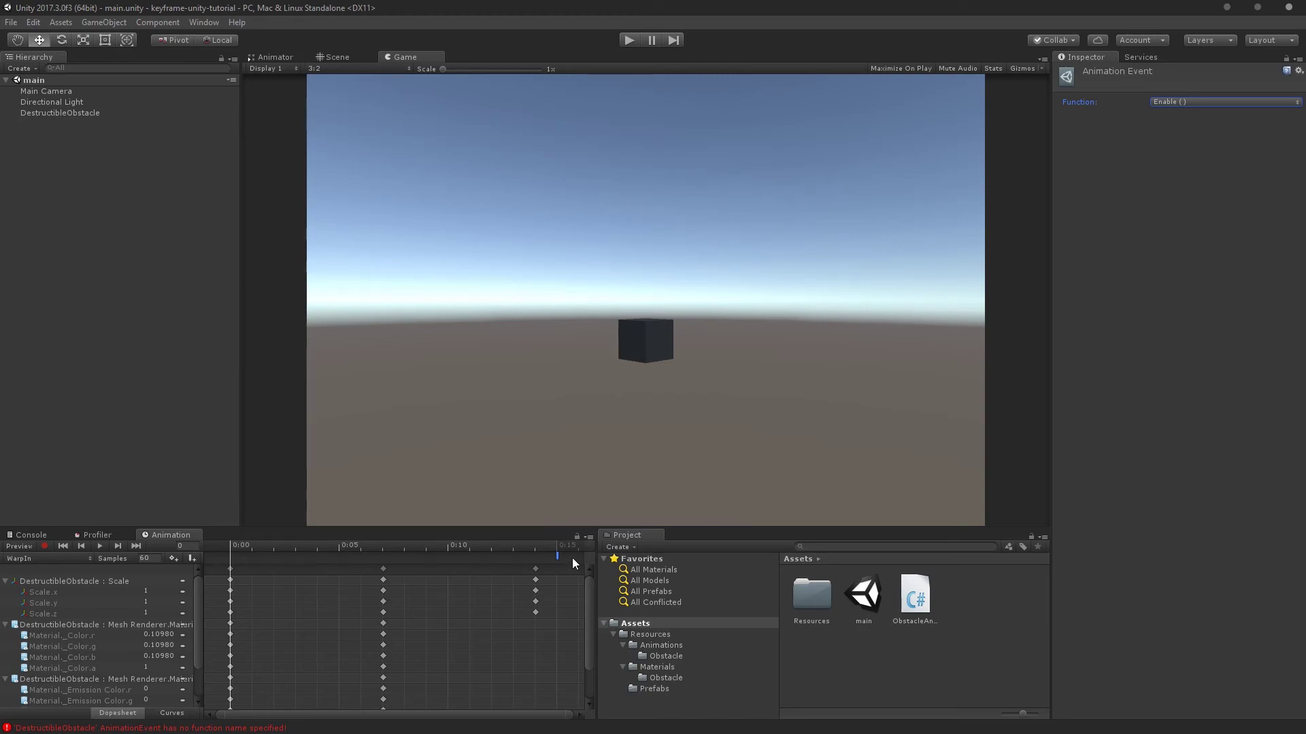
Preview frame 15 of each clip: WarpOut's event calls Enable(), WarpIn's calls Disable()
click(557, 546)
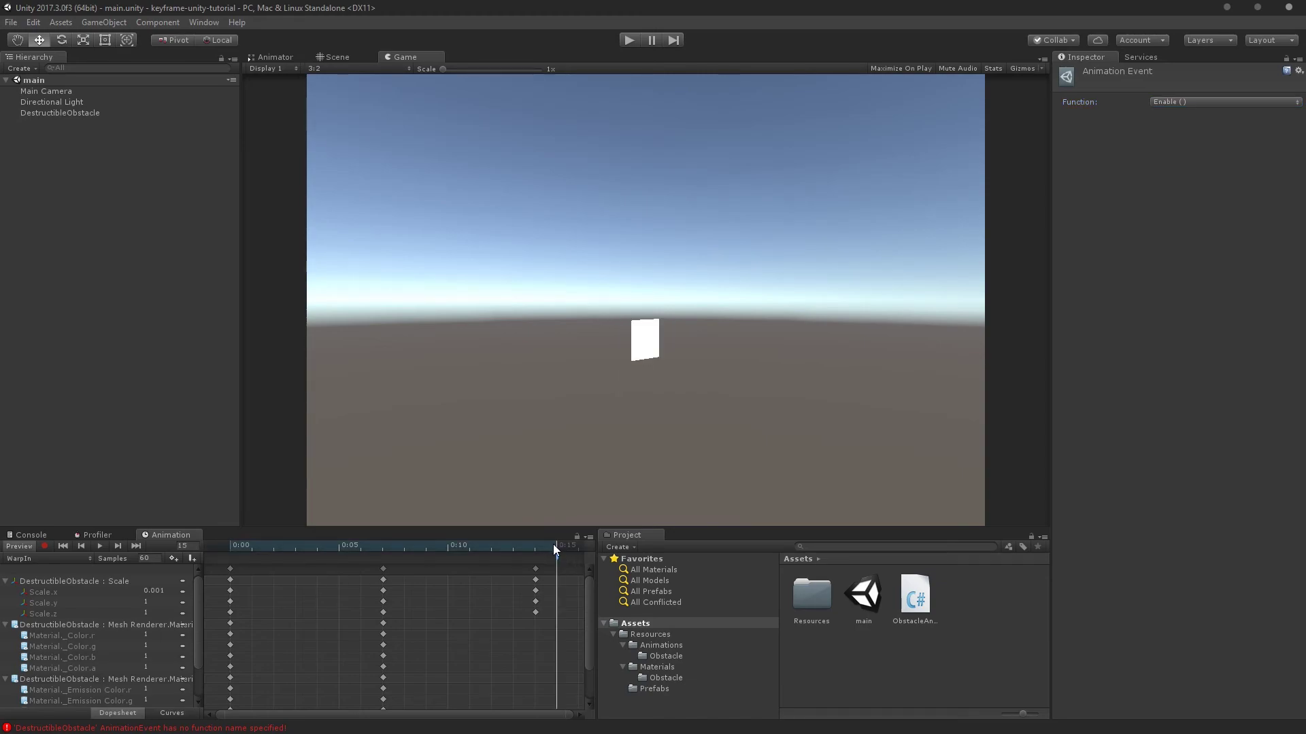
click(18, 559)
click(47, 580)
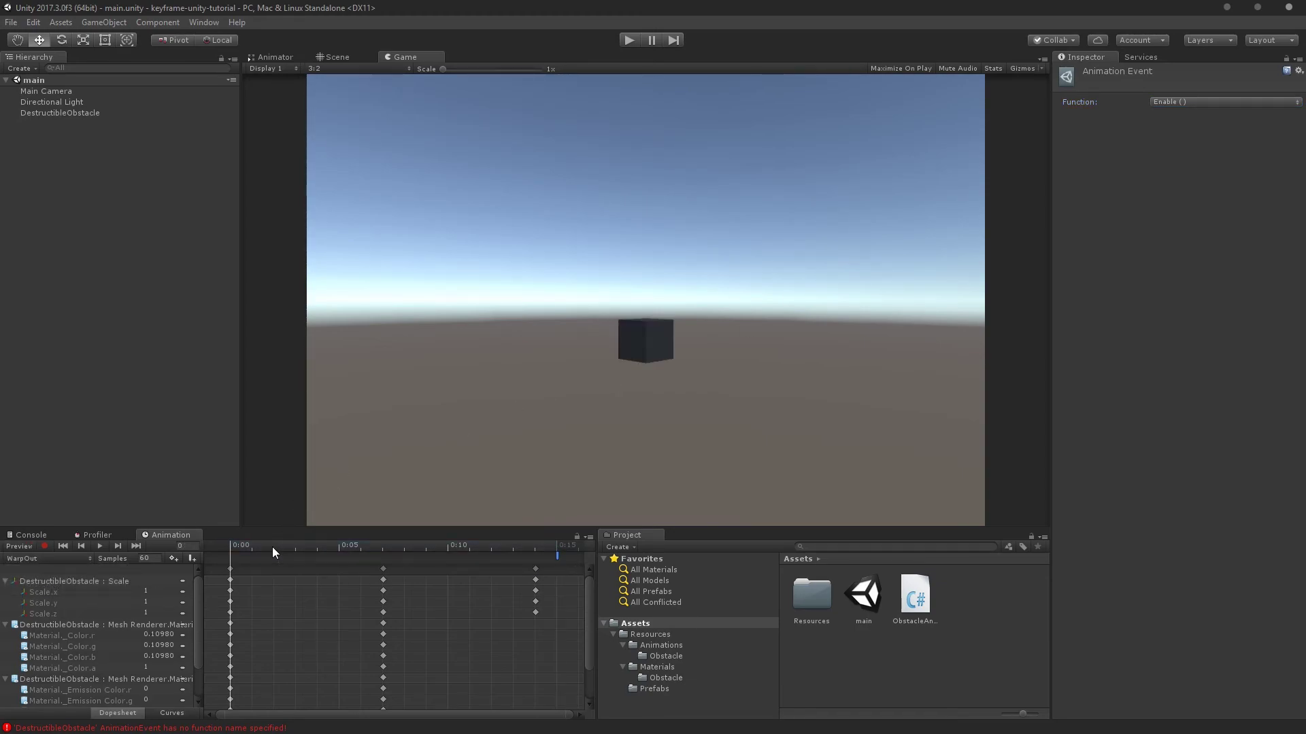
click(554, 545)
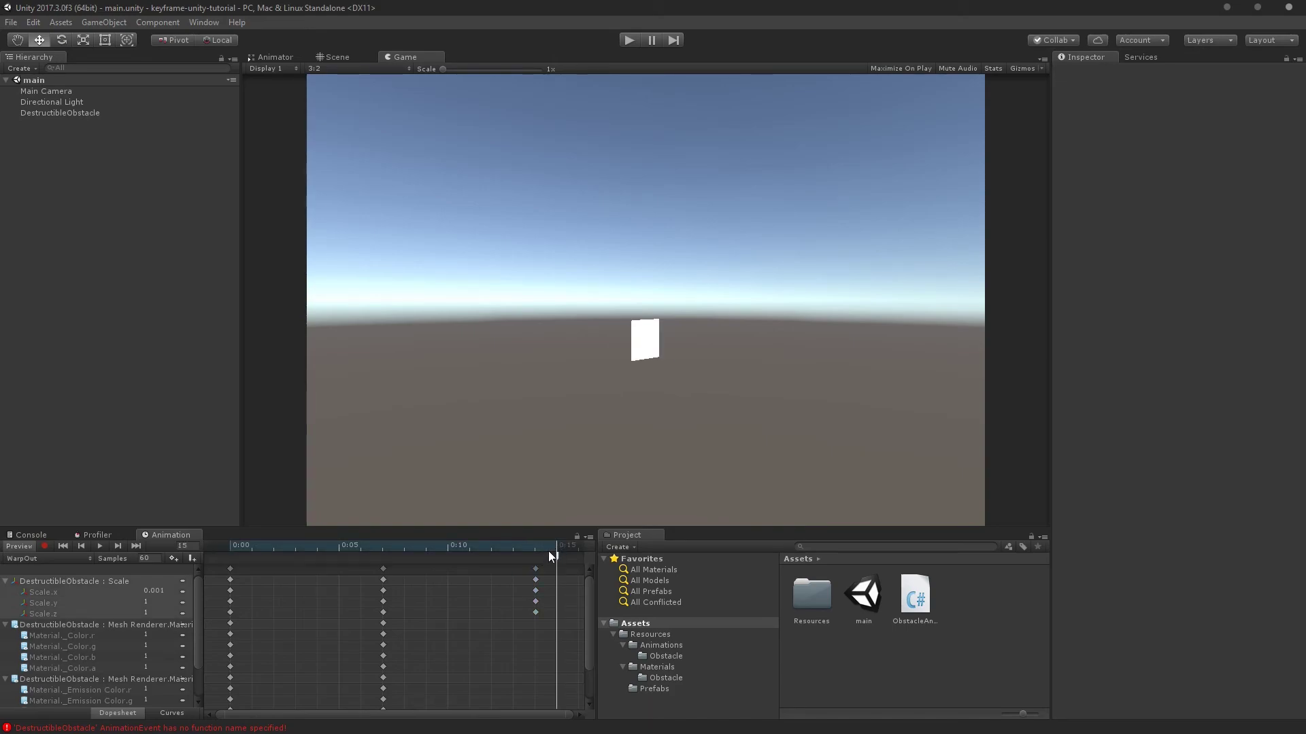
click(557, 557)
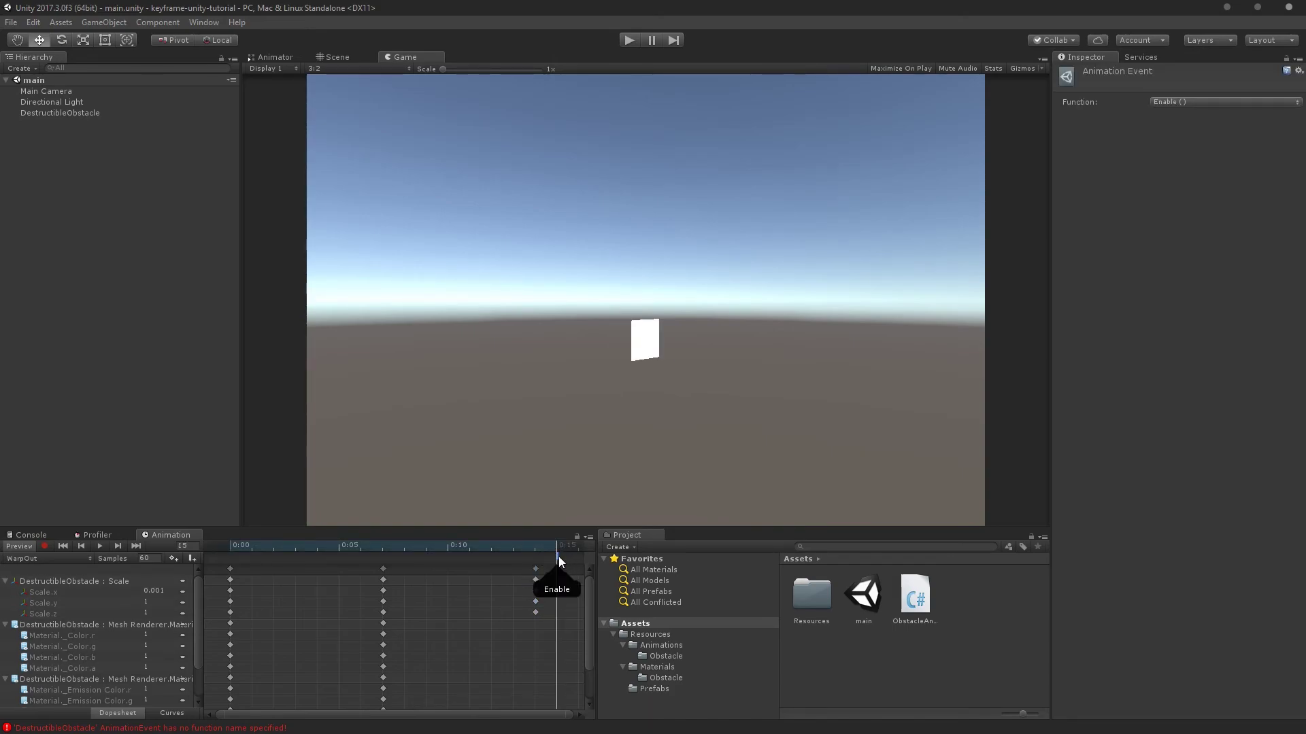
click(35, 558)
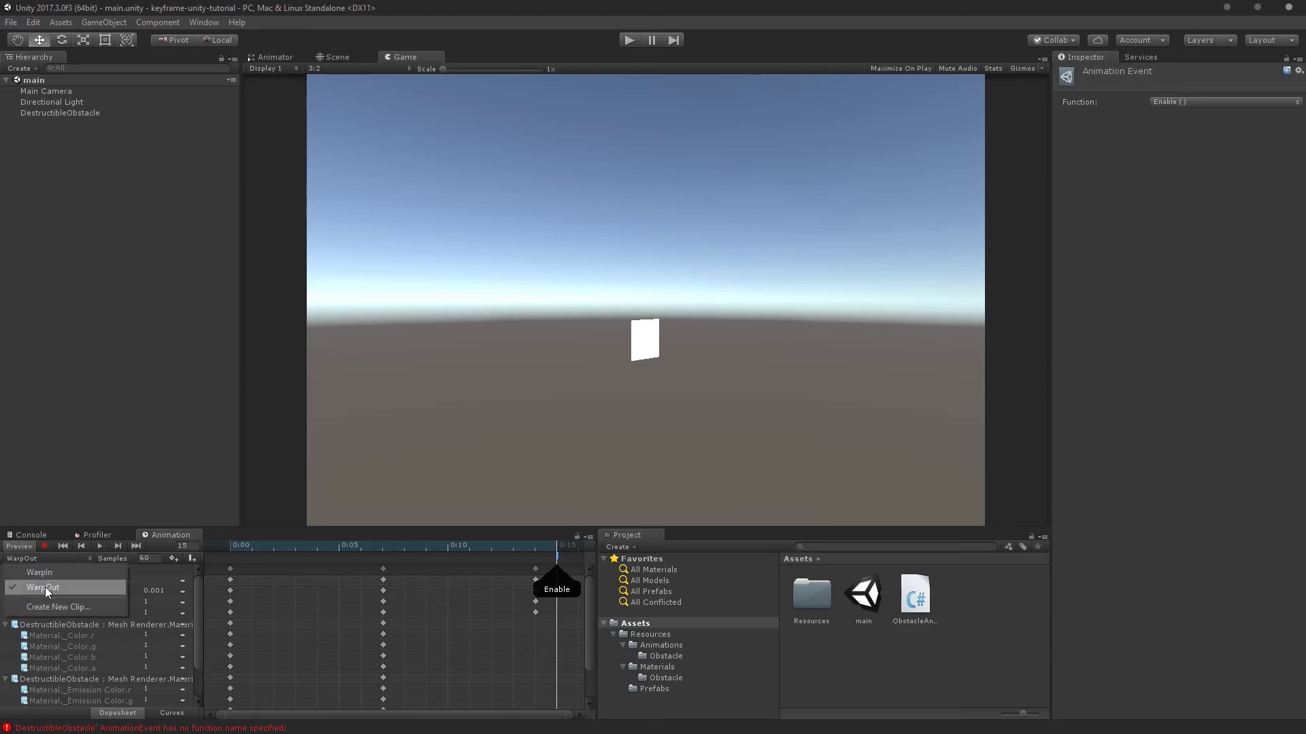
click(45, 586)
click(557, 556)
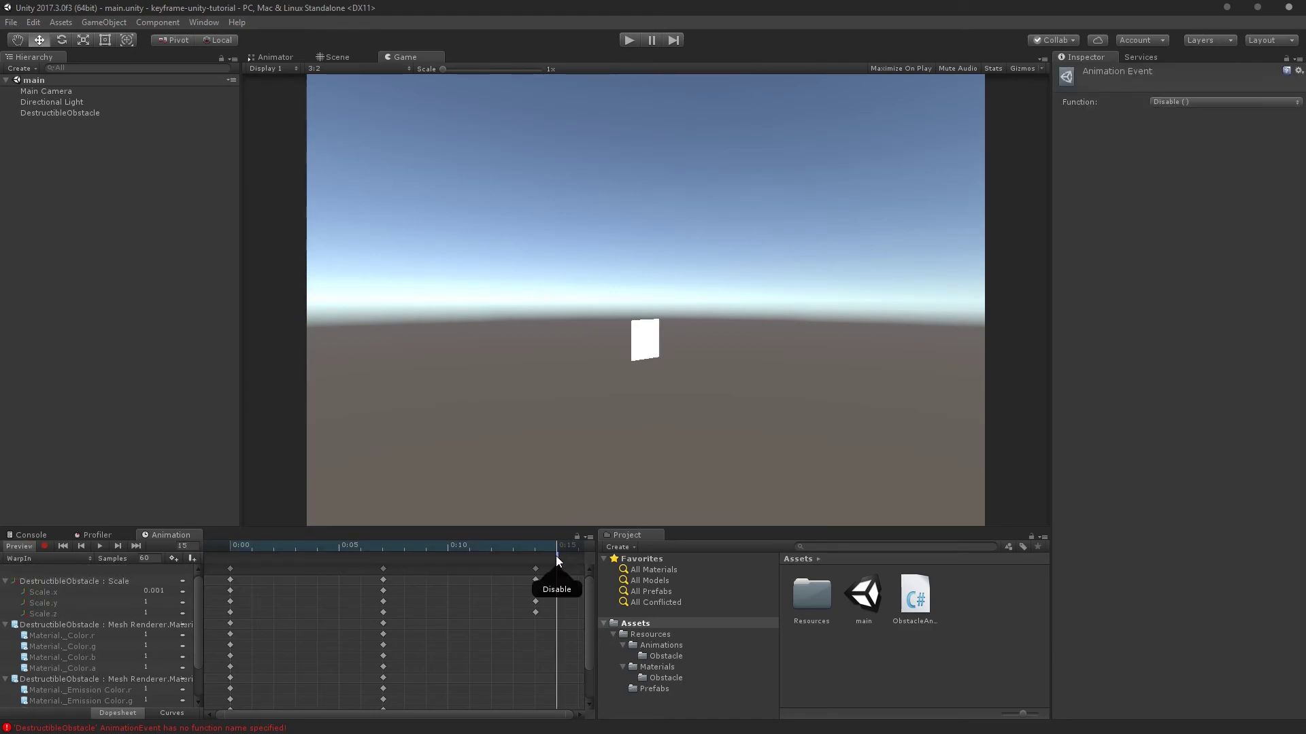
Reselect DestructibleObstacle and compare the end events of the WarpIn and WarpOut clips
click(816, 609)
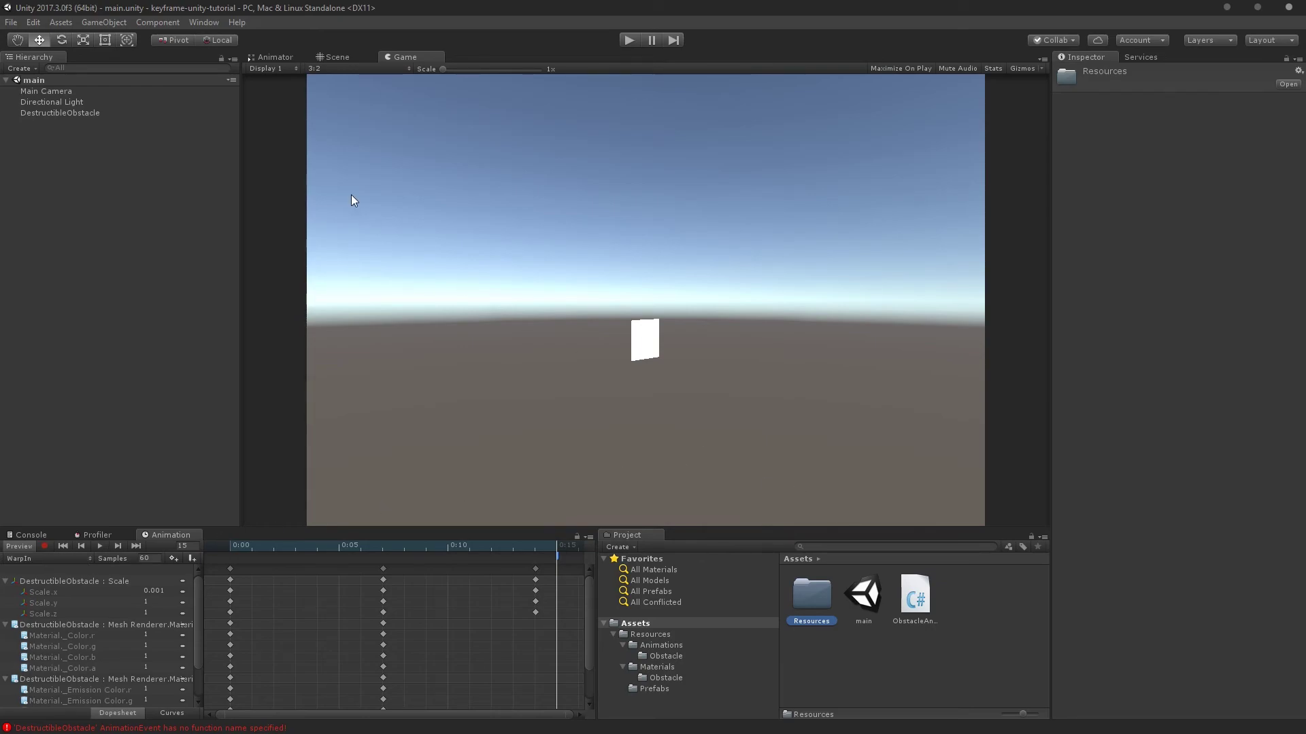
click(98, 112)
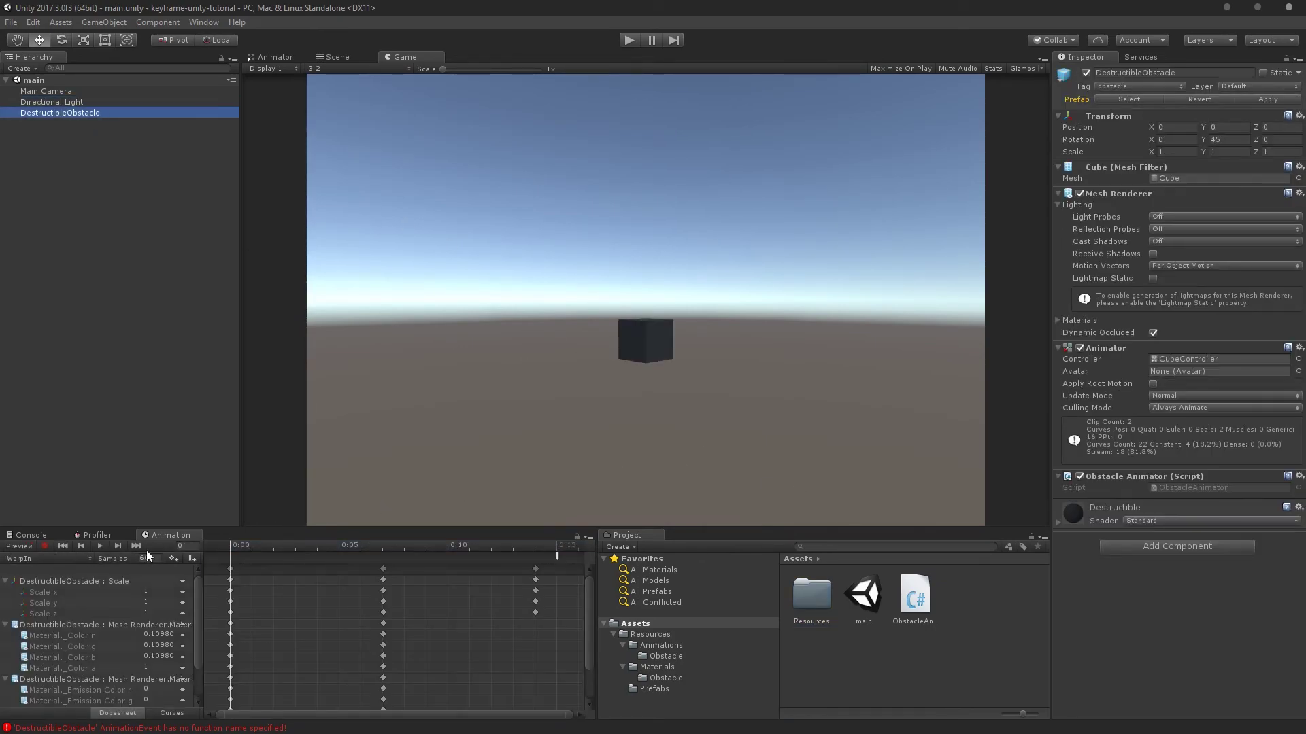
click(559, 556)
click(29, 559)
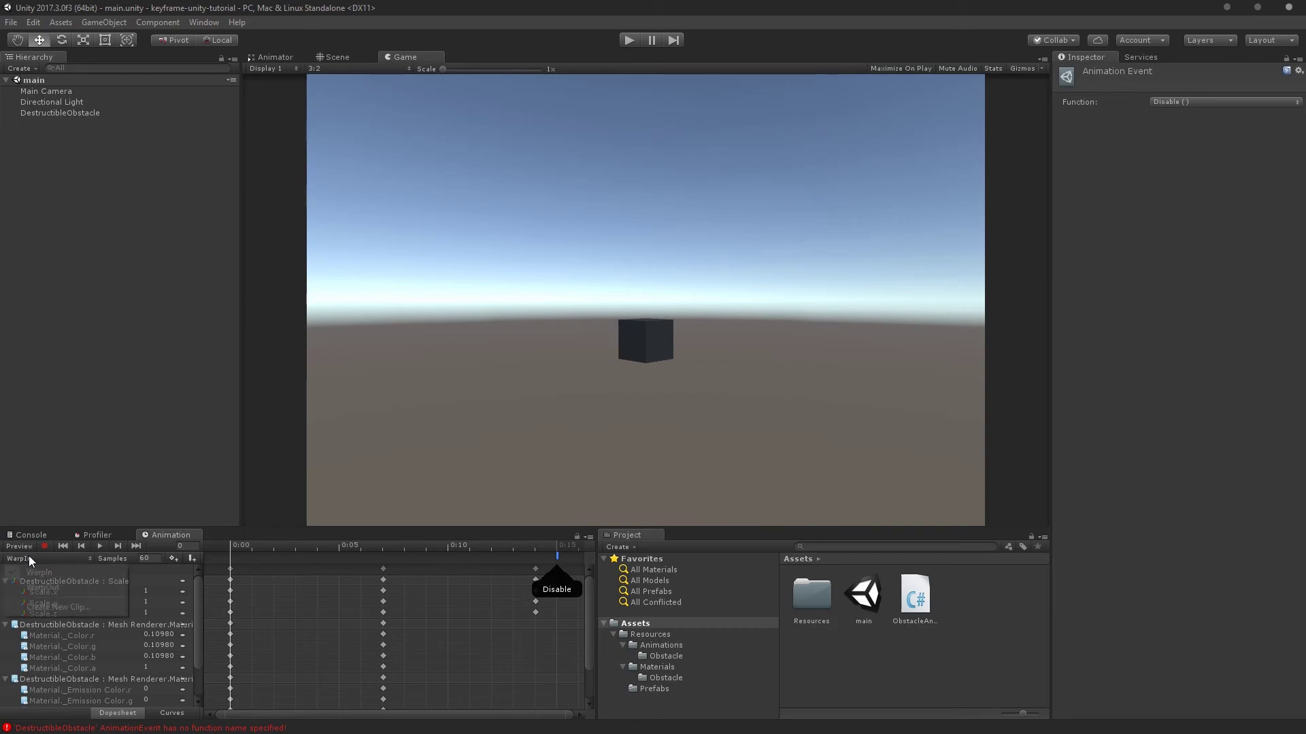
click(40, 587)
click(557, 558)
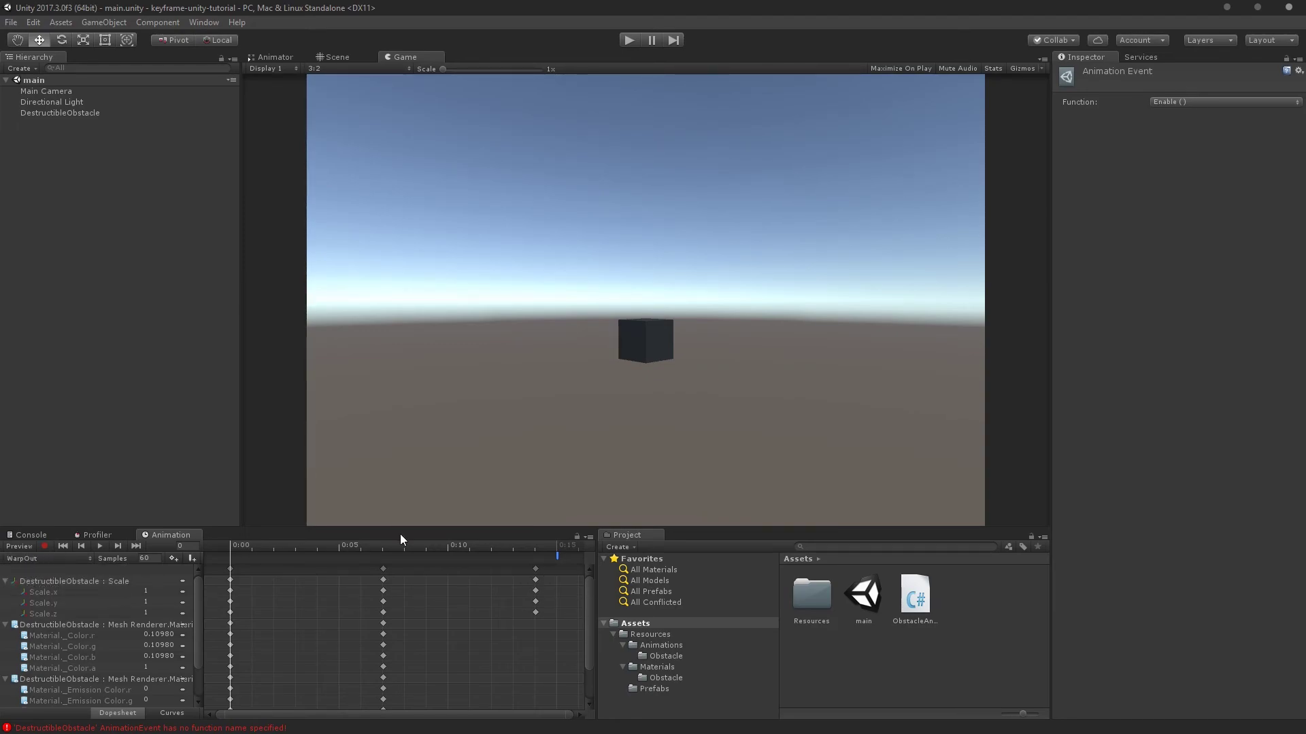
click(28, 558)
click(31, 575)
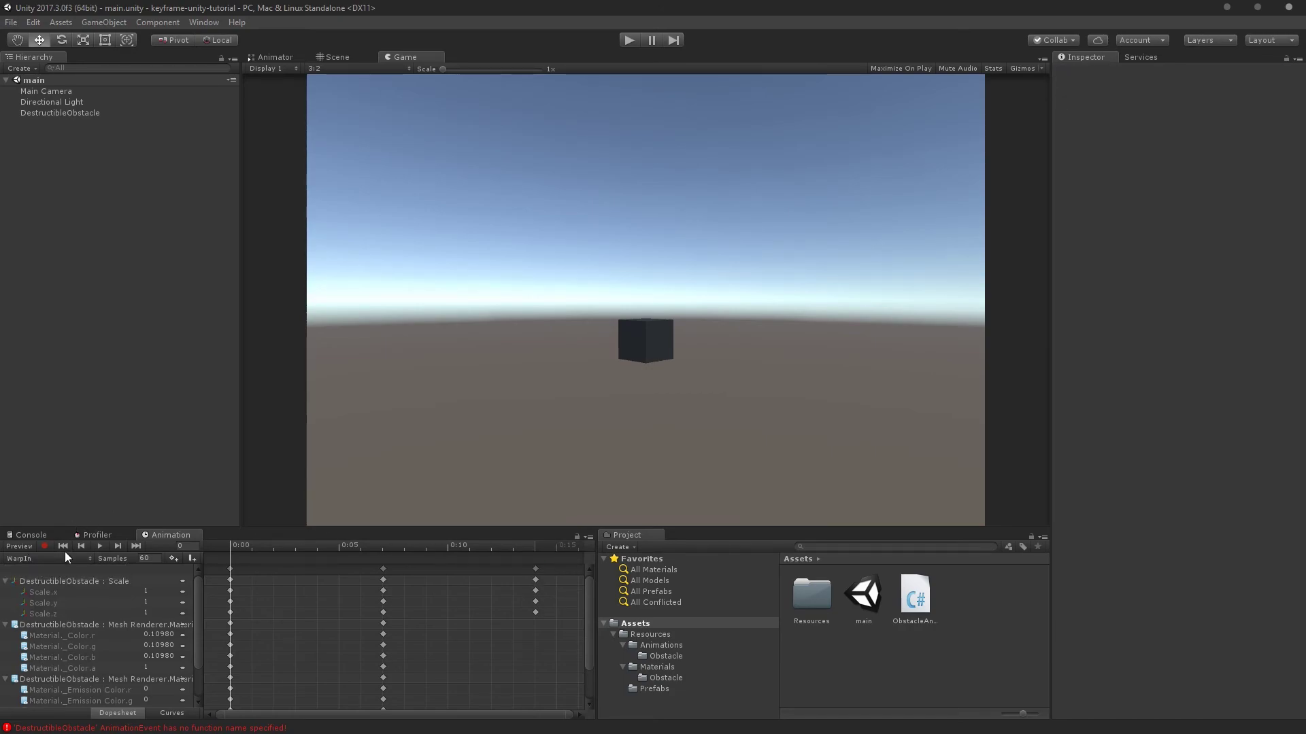
Set WarpOut's event at frame 15 to call Disable()
click(60, 559)
click(43, 587)
click(560, 550)
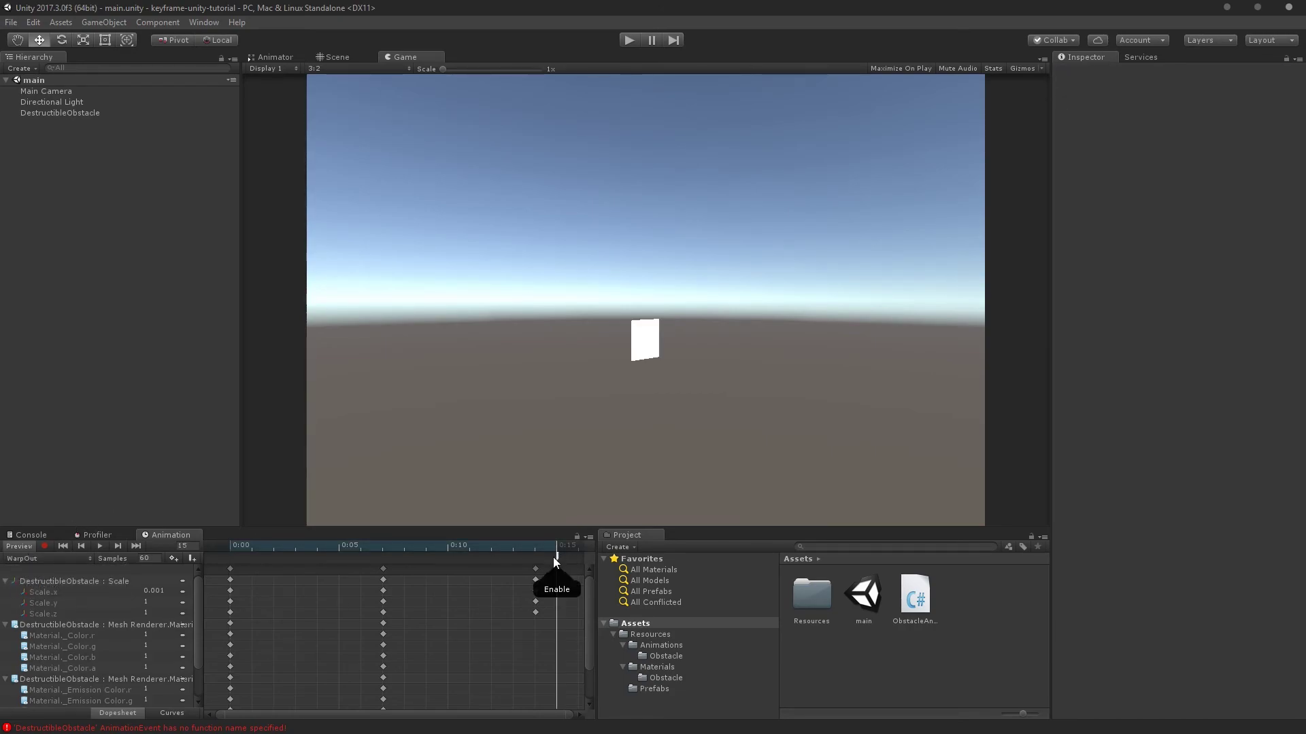
click(557, 558)
click(557, 559)
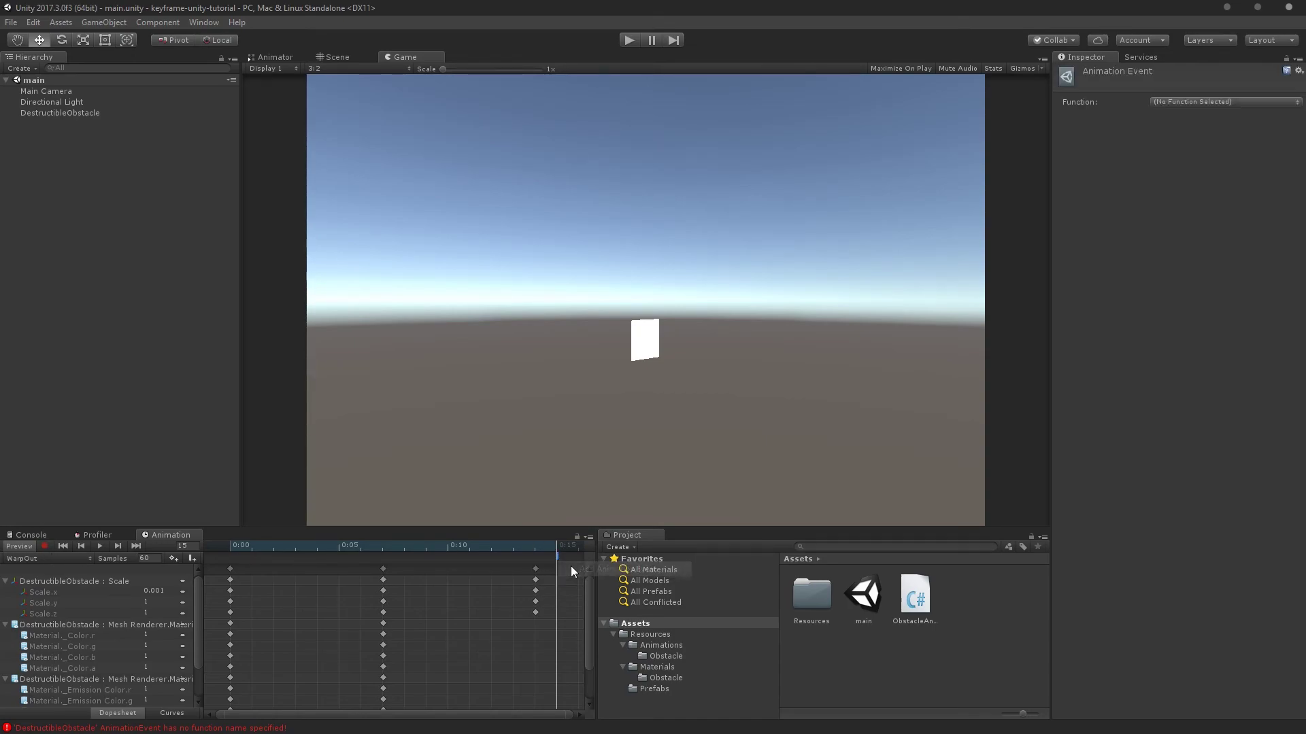
click(1224, 101)
click(1203, 116)
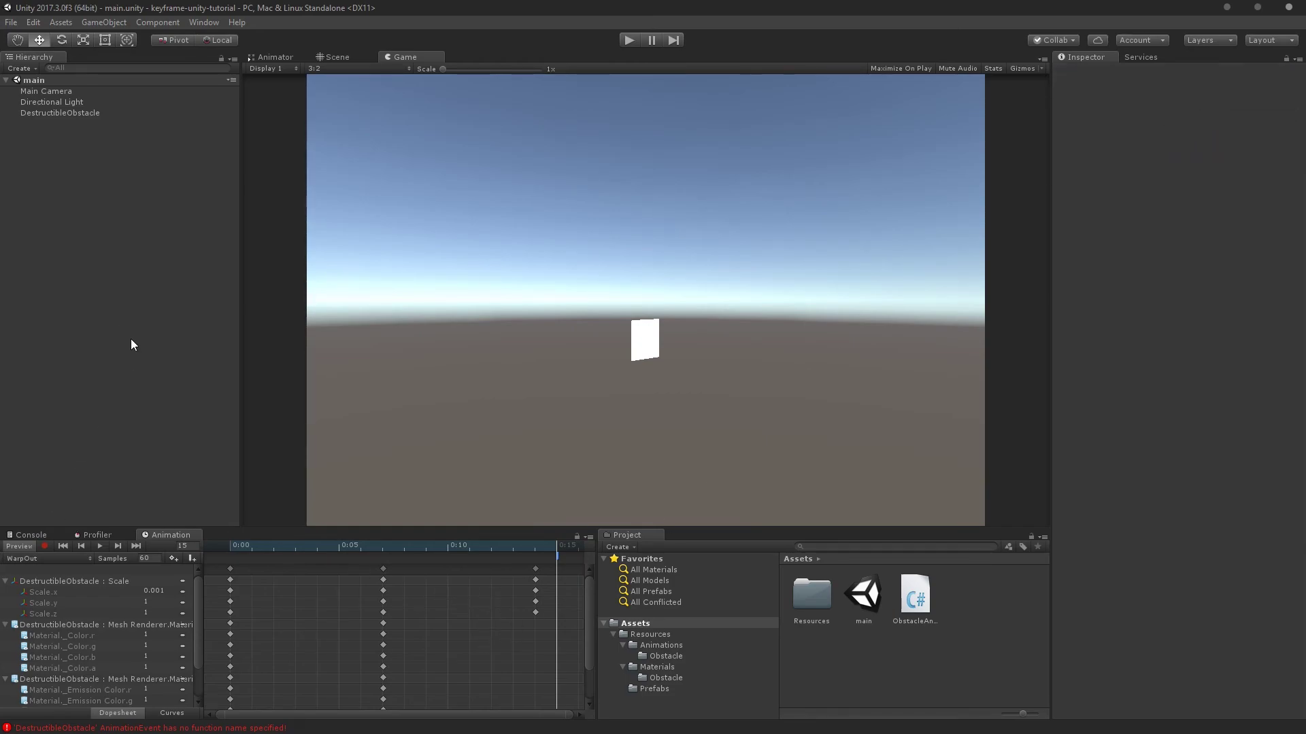
Add an animation event at the end of WarpIn that calls Enable()
click(59, 556)
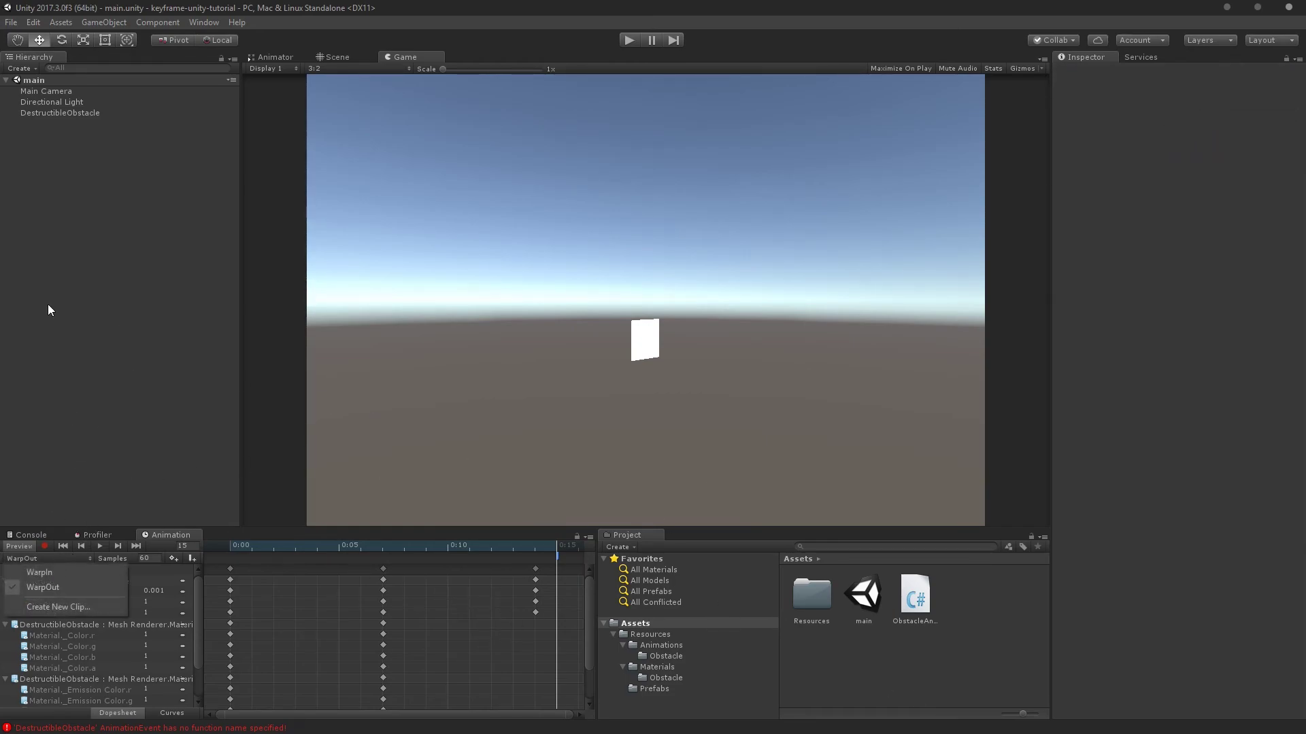
click(63, 112)
click(83, 556)
click(55, 572)
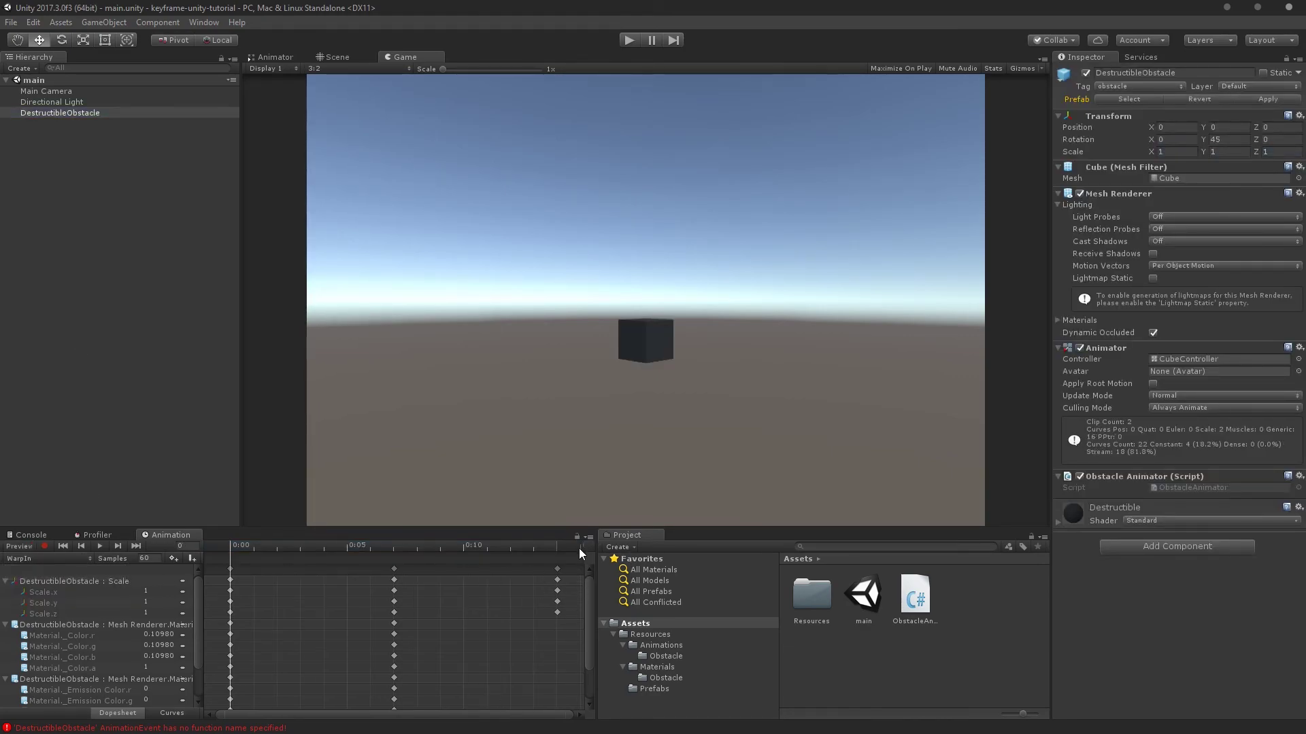
right_click(578, 568)
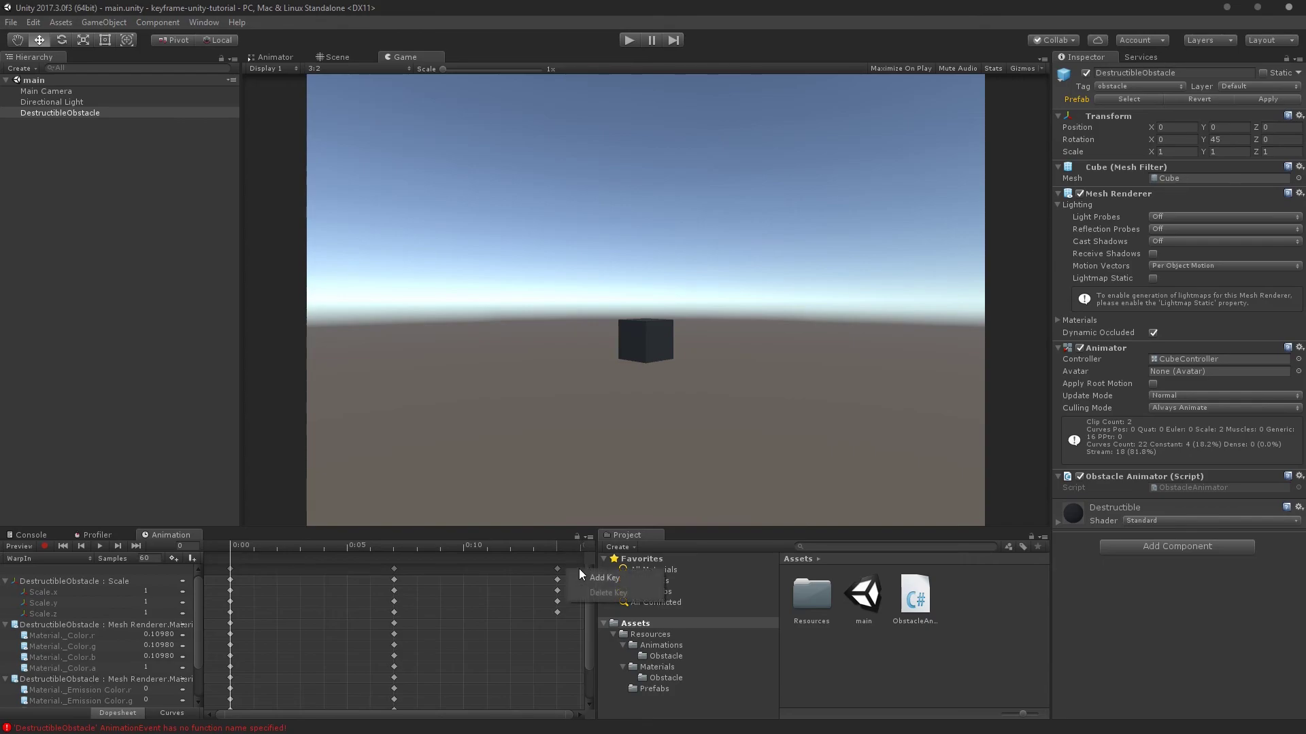
click(584, 562)
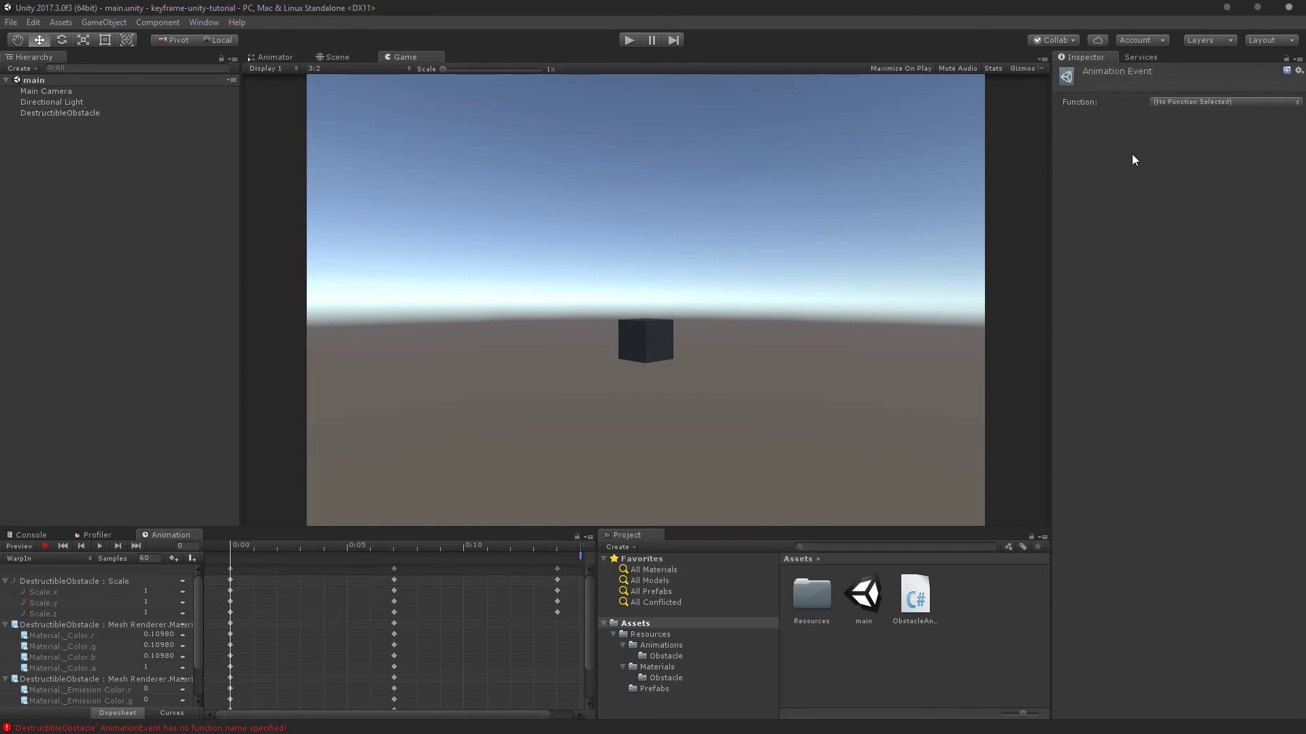
click(1172, 102)
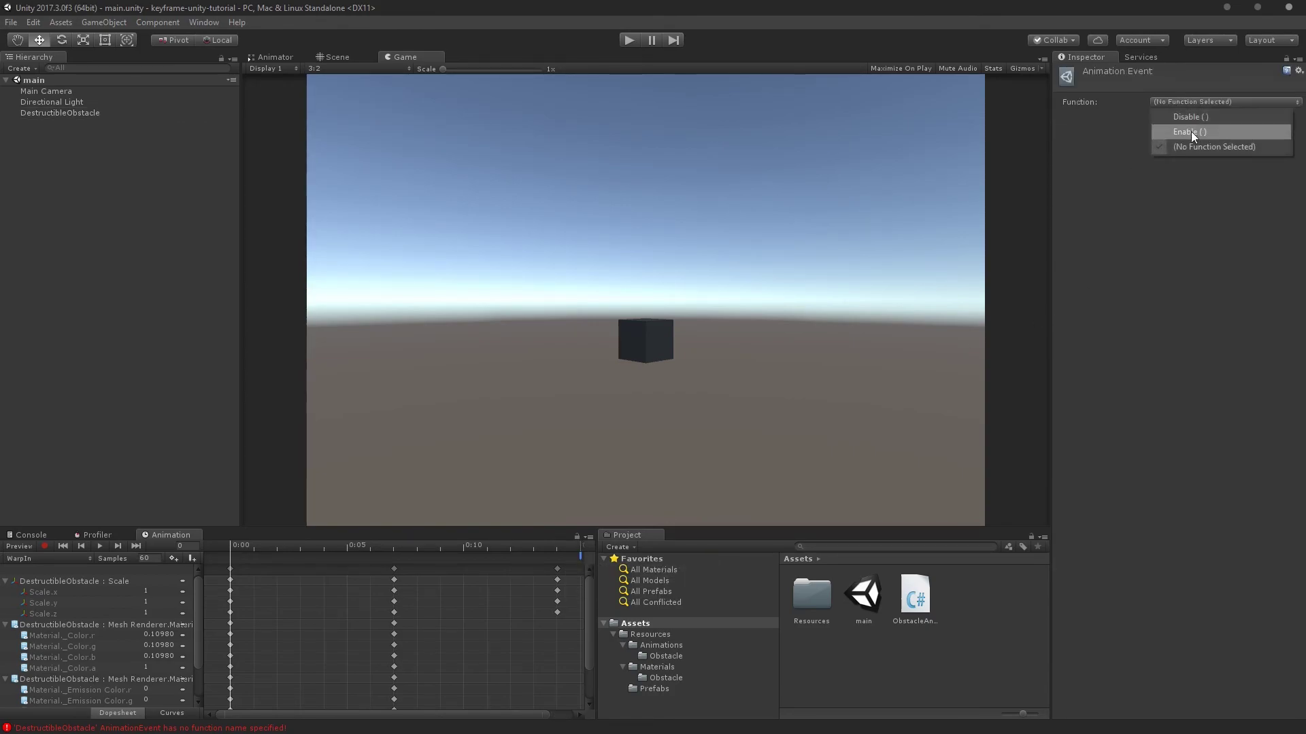
click(1190, 132)
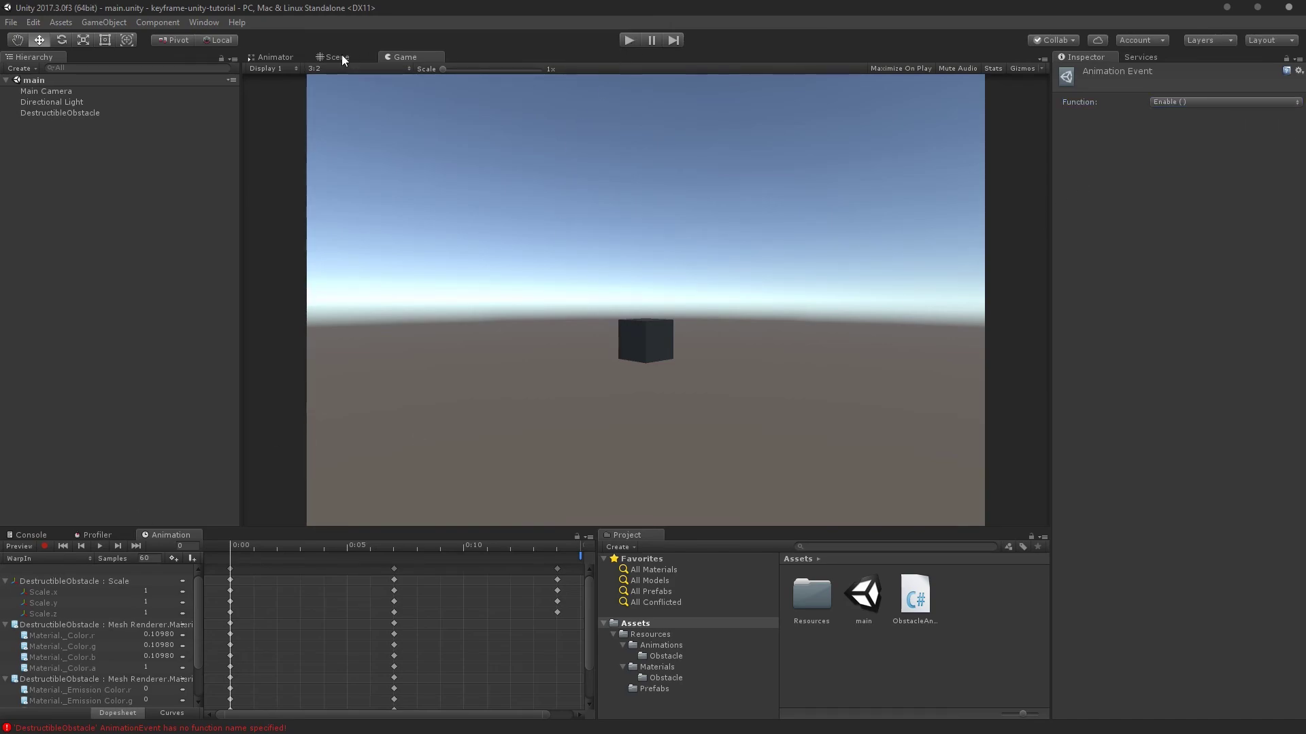
Enter Play mode, select DestructibleObstacle, and focus the Game view to test the A/D warps
key(ctrl+1)
click(632, 42)
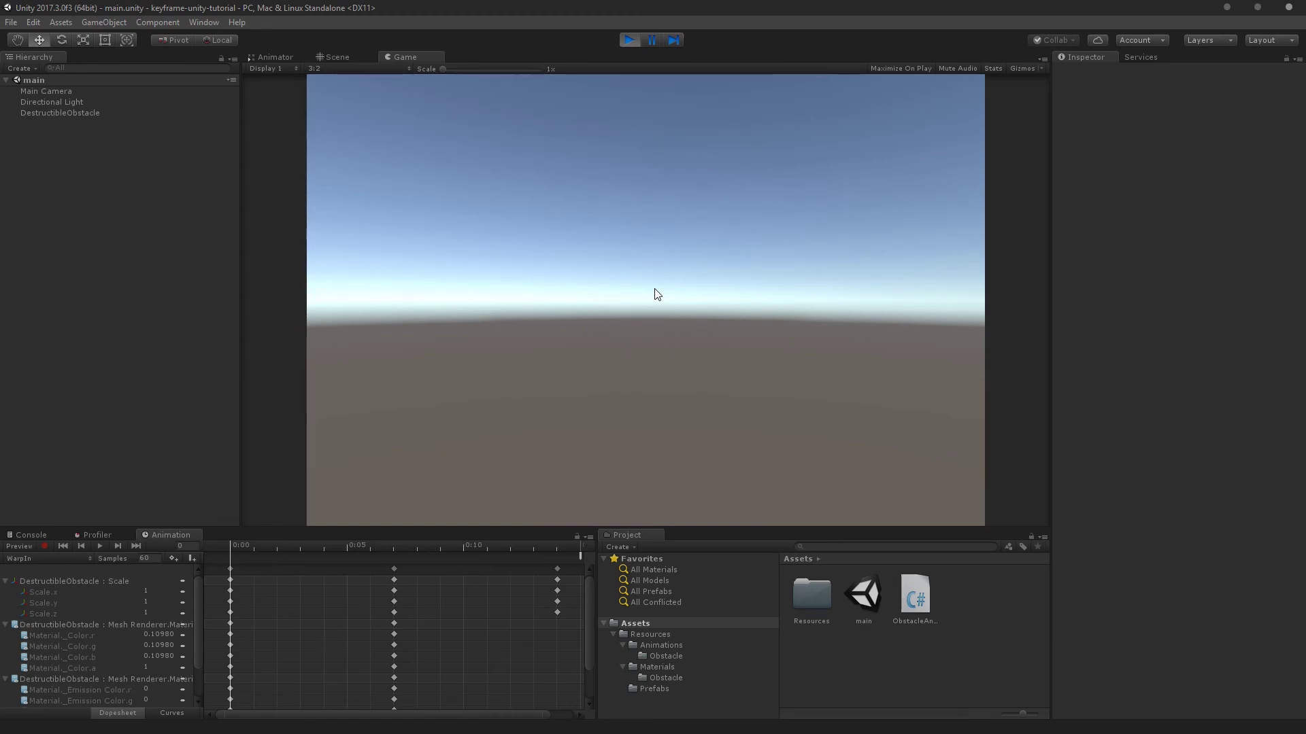
click(204, 113)
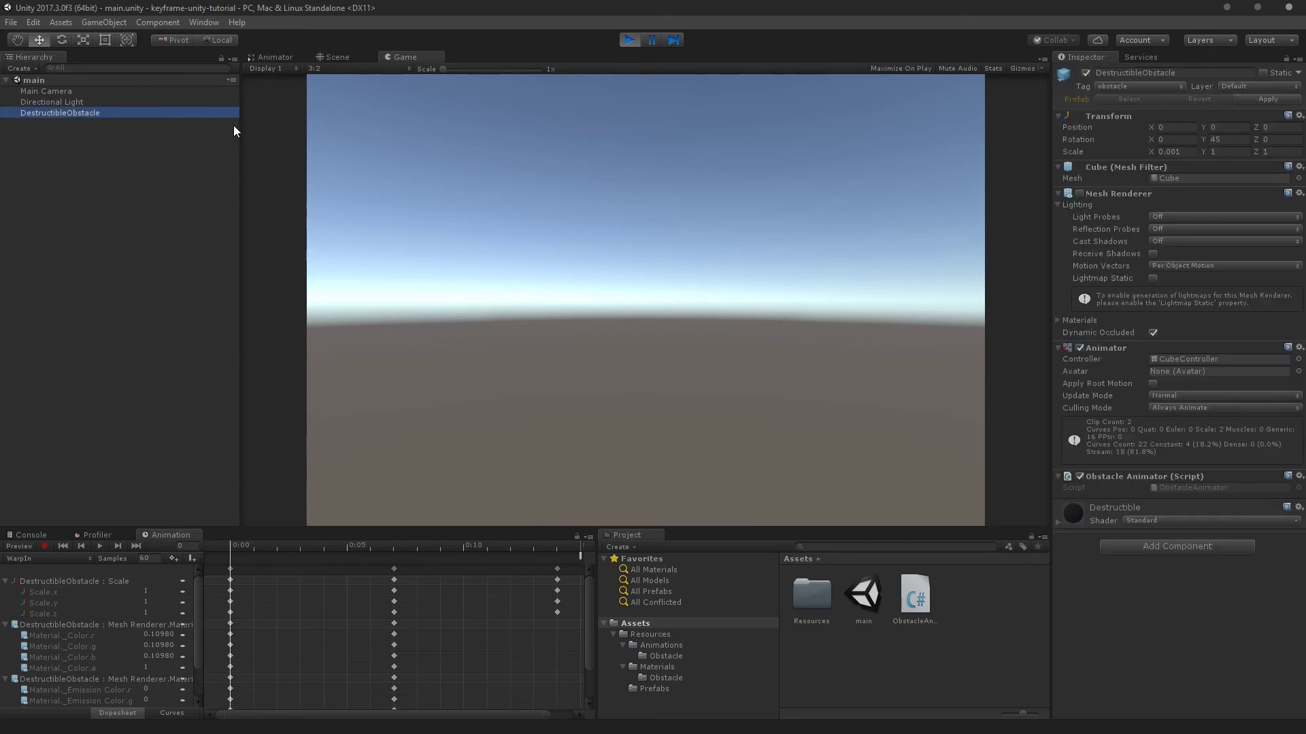
click(1079, 195)
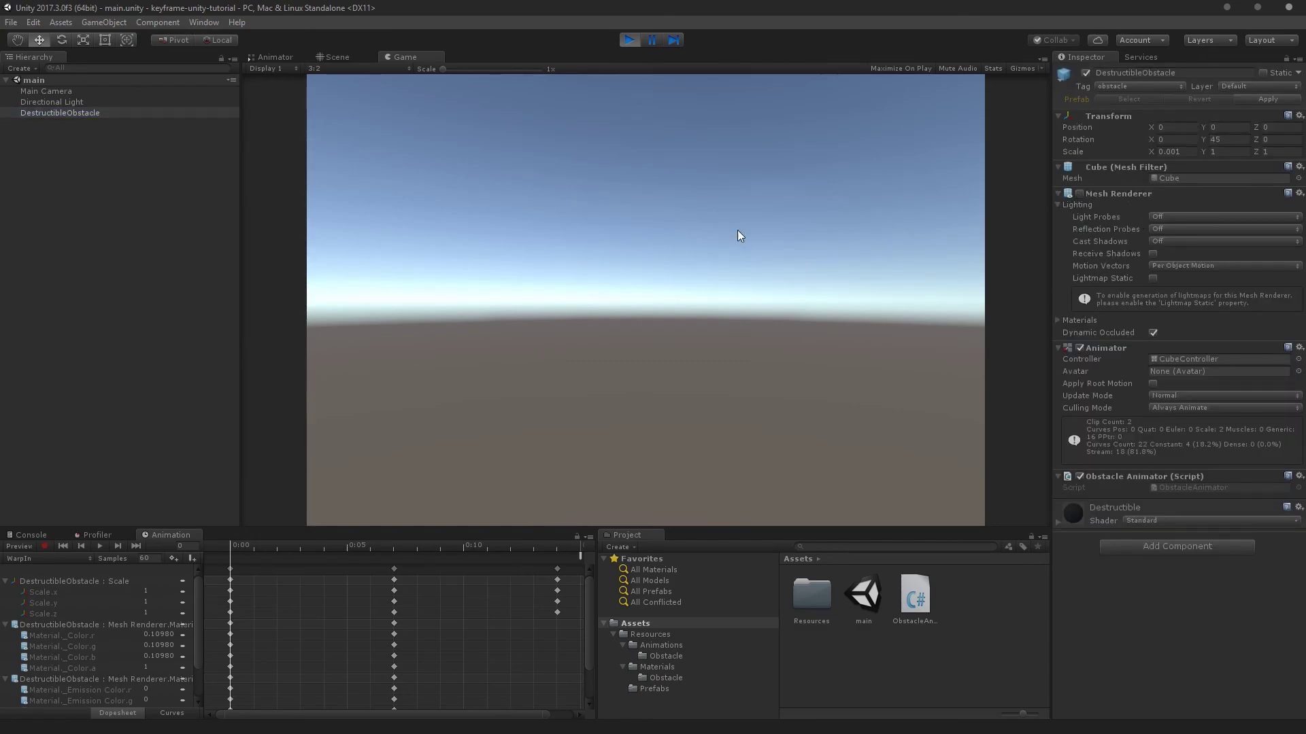